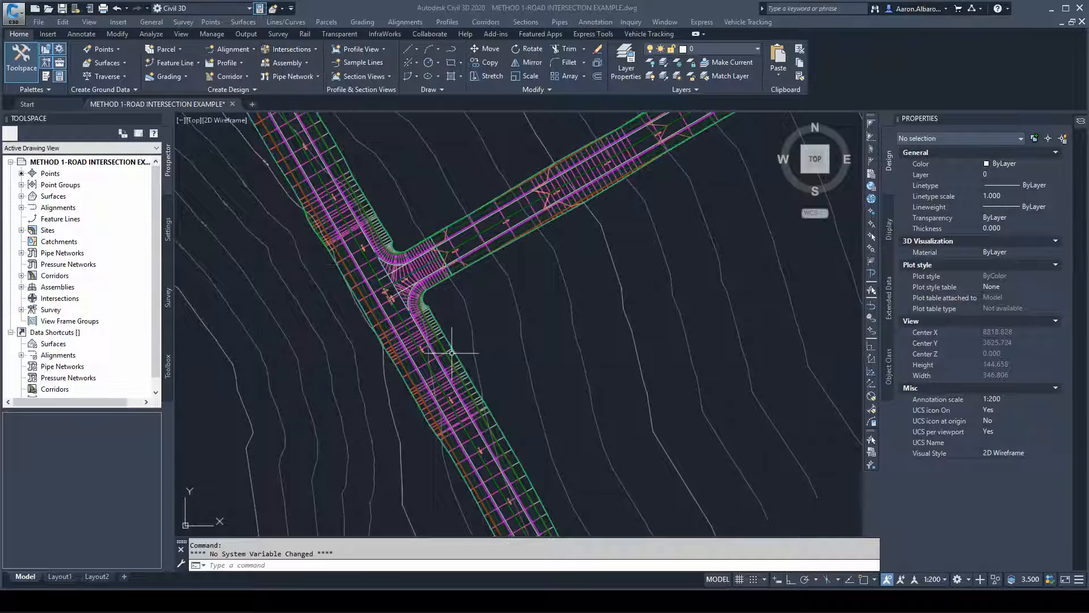
- Open the drawing METHOD 2-ROAD INTERSECTION EXAMPLE.dwg from the INTERSECTION DATA folder and make it the active drawing
left_click(49, 9)
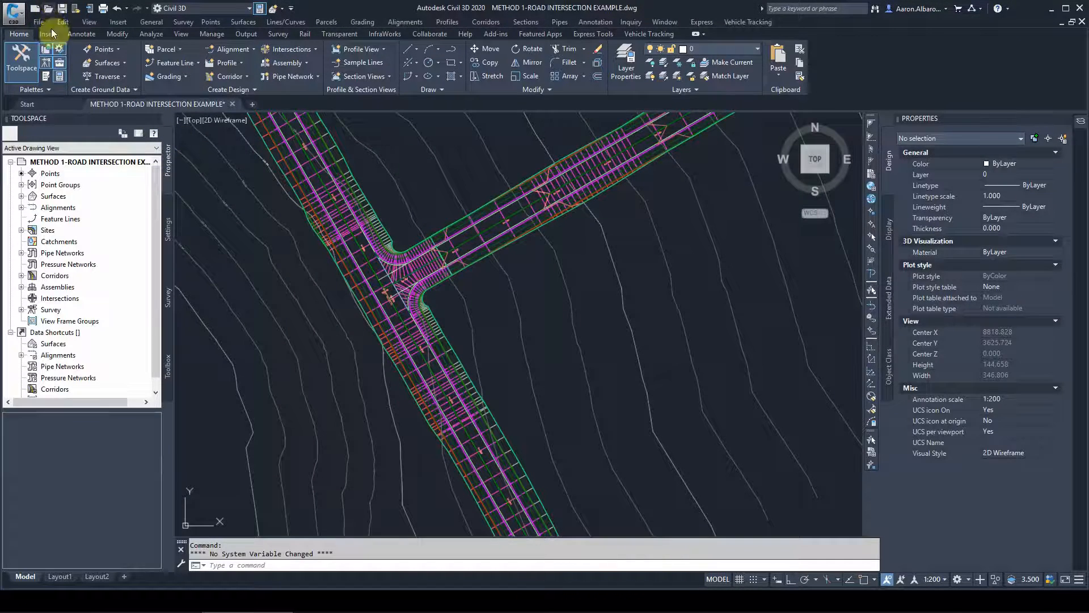
left_click(493, 221)
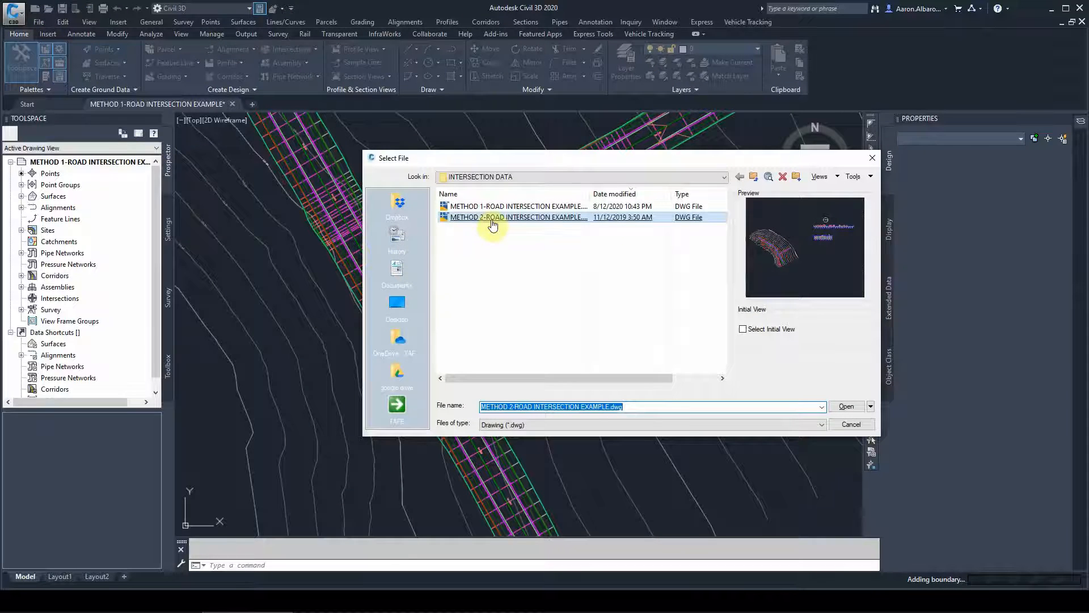
left_click(846, 406)
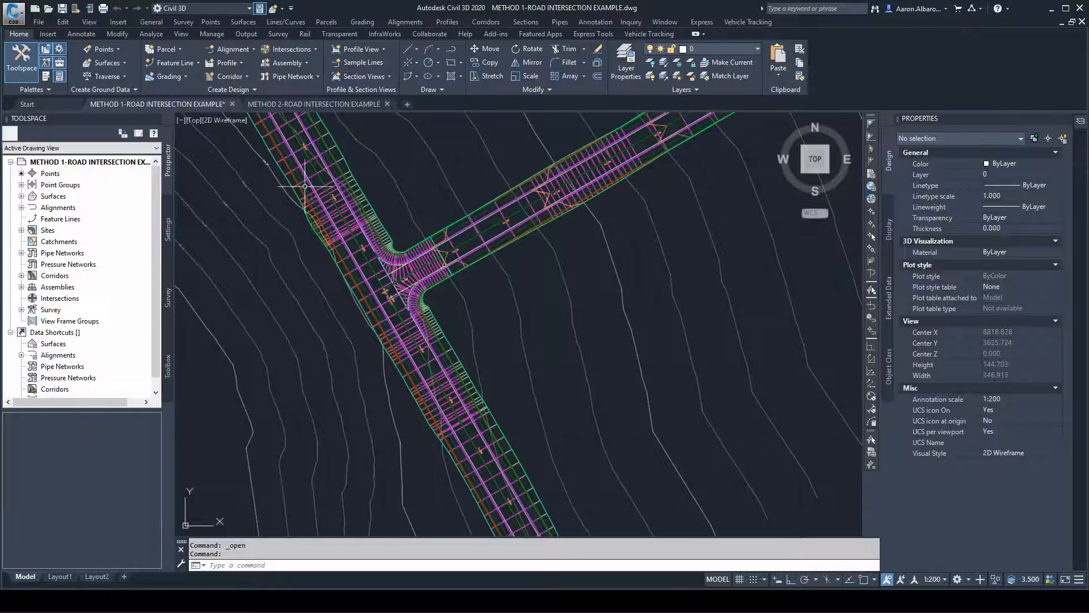
left_click(346, 104)
- Examine the Alignment 1 profile view, comparing the design profile with the existing ground along the -0.67% grade
scroll(382, 321, "up", 2)
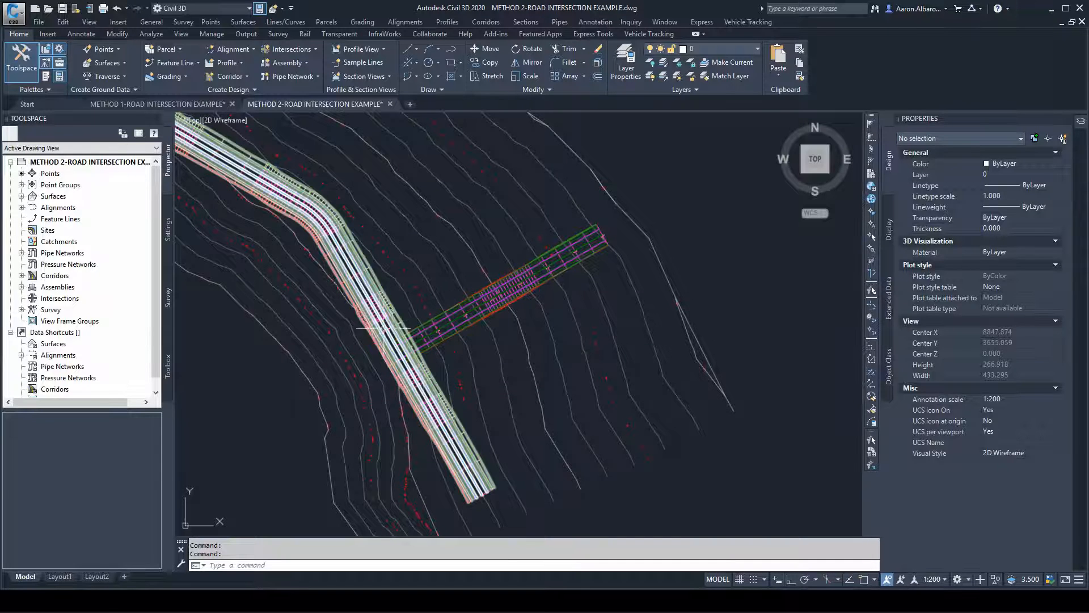
scroll(341, 332, "down", 10)
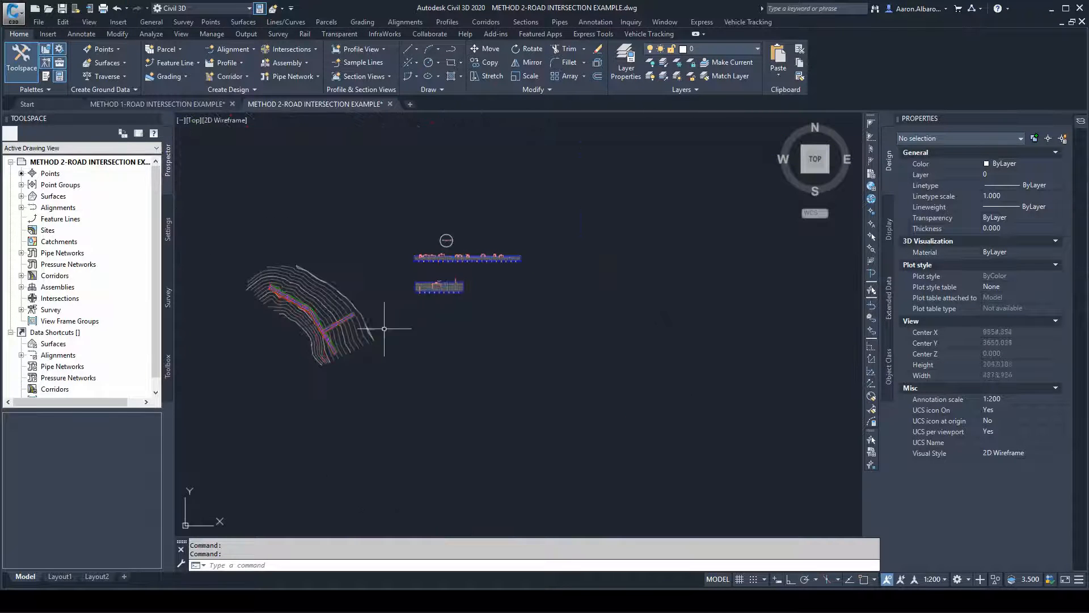
scroll(443, 257, "up", 4)
scroll(444, 257, "up", 12)
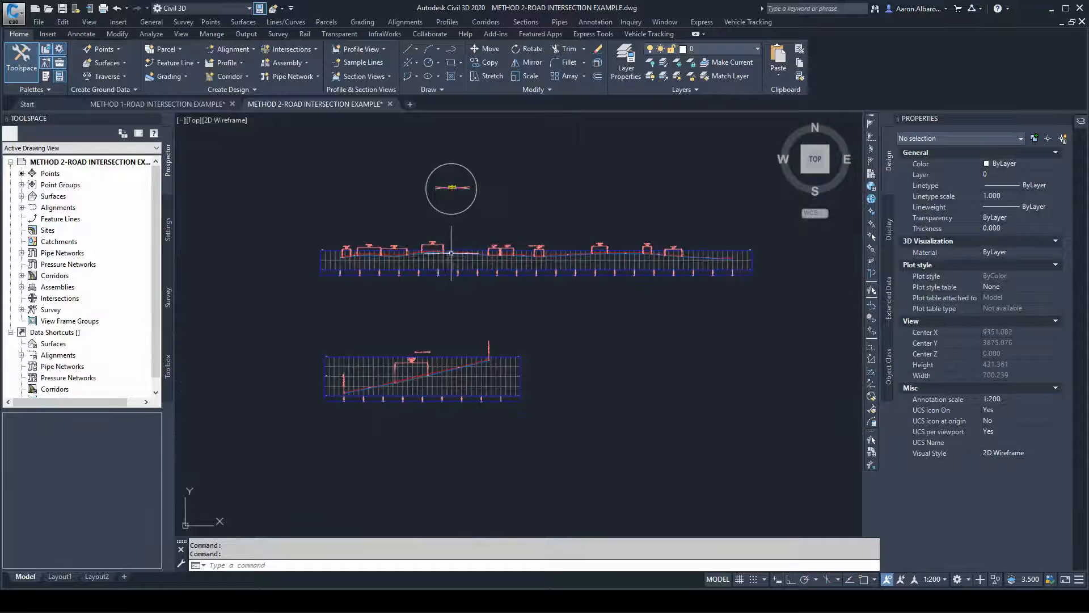
scroll(475, 253, "up", 2)
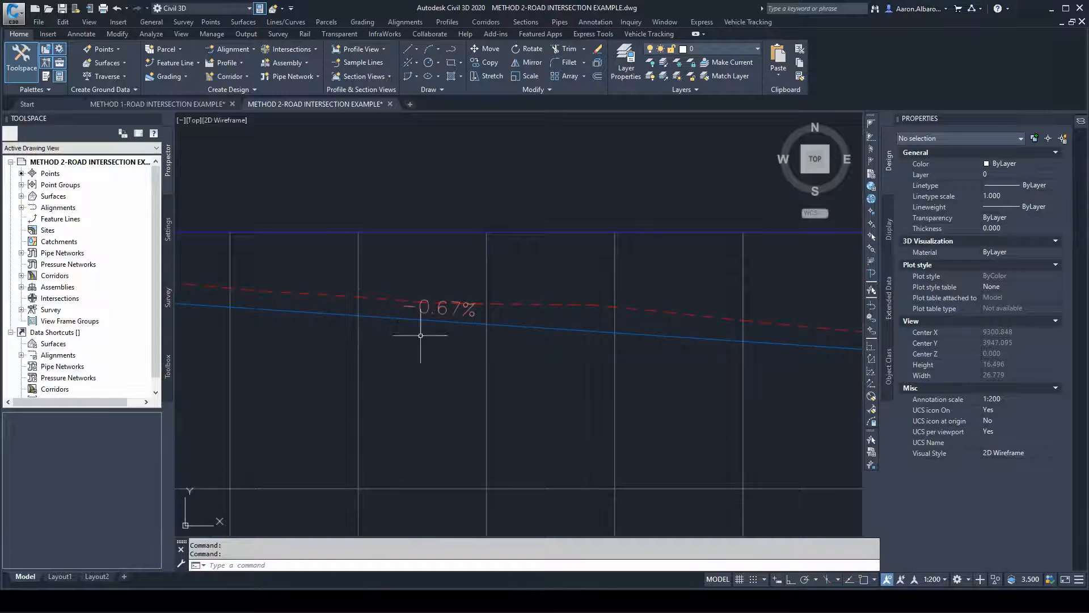
scroll(434, 315, "up", 2)
scroll(381, 316, "down", 3)
scroll(316, 304, "up", 2)
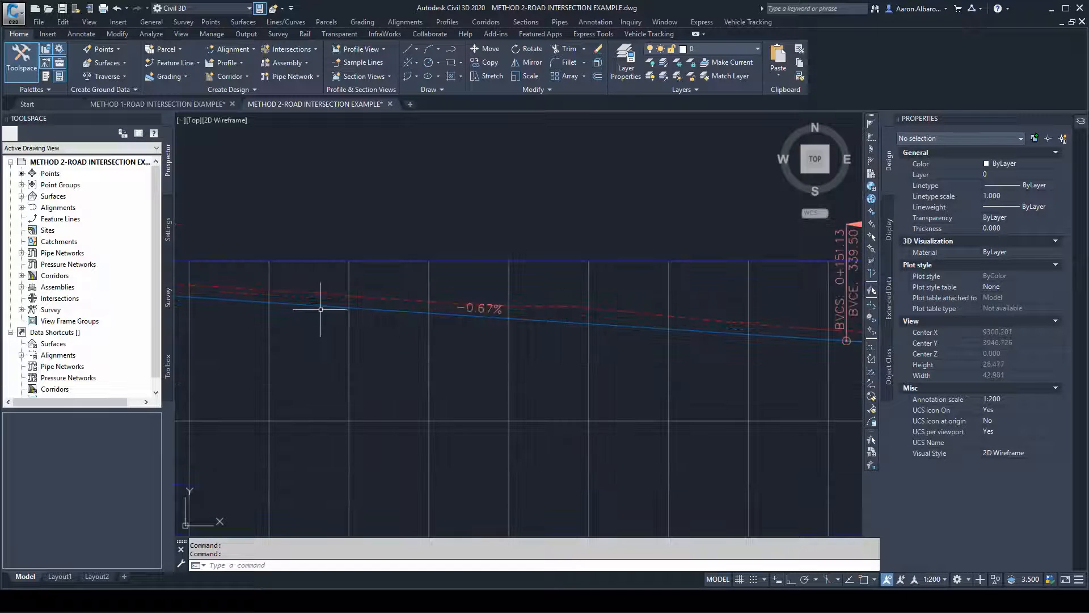
mouse_move(390, 309)
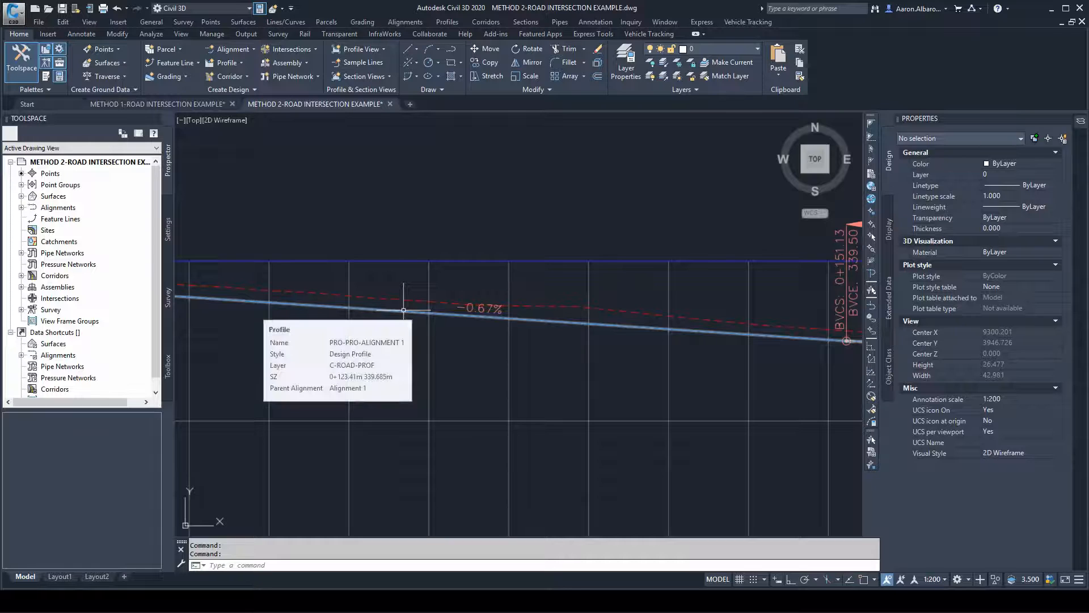
mouse_move(390, 330)
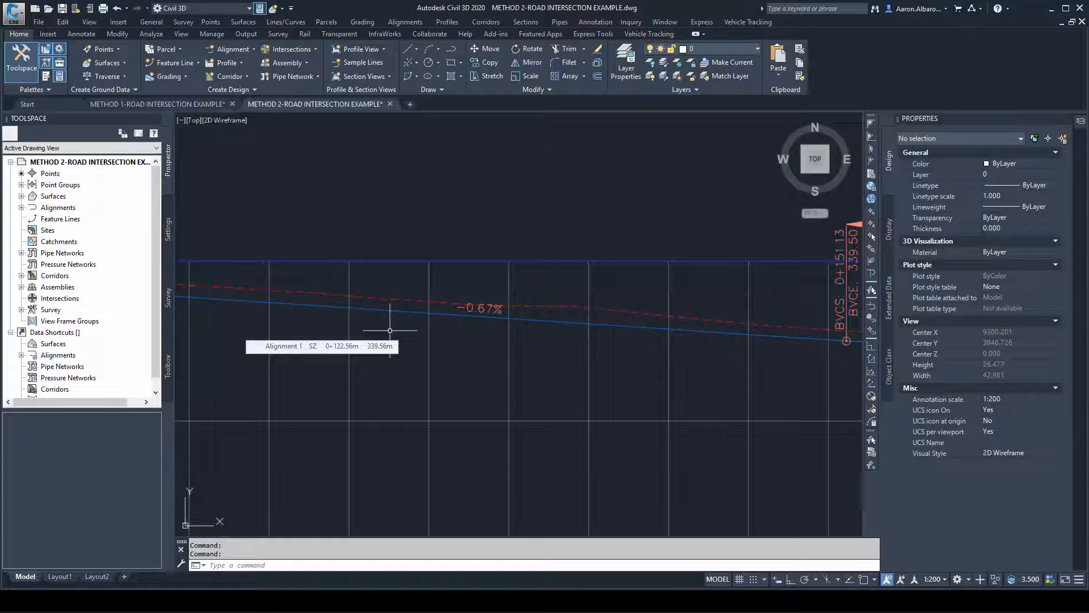
scroll(425, 297, "down", 3)
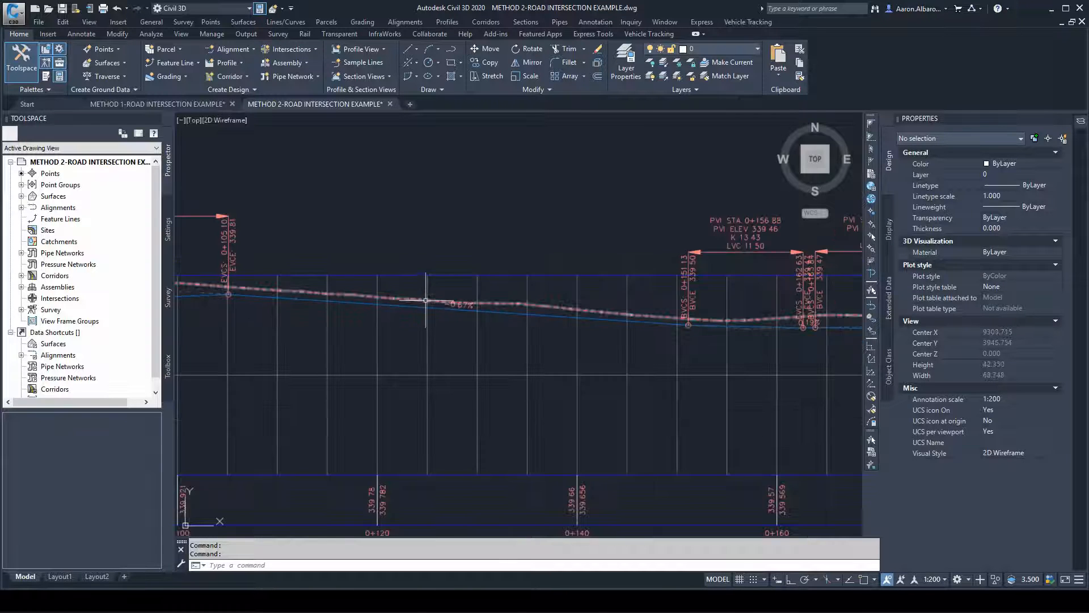
scroll(444, 311, "up", 3)
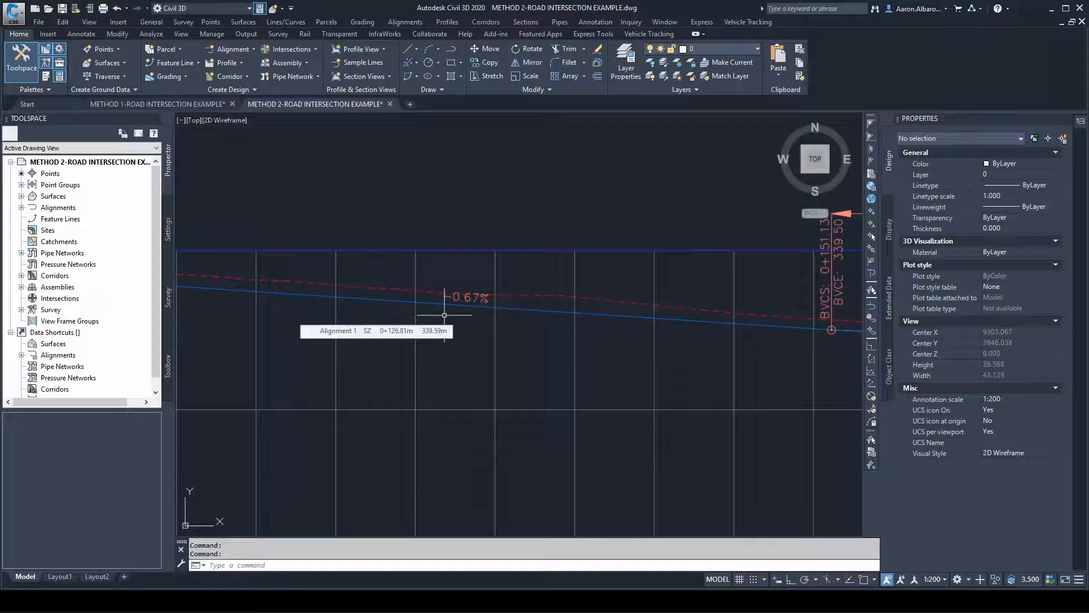
scroll(366, 298, "up", 2)
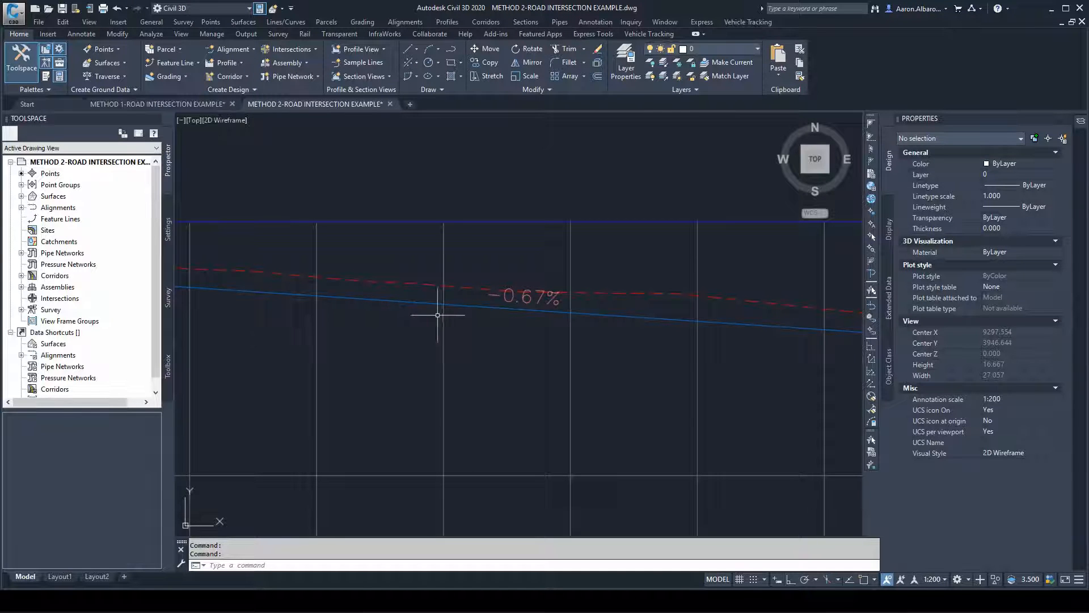
scroll(440, 316, "down", 4)
scroll(440, 316, "up", 2)
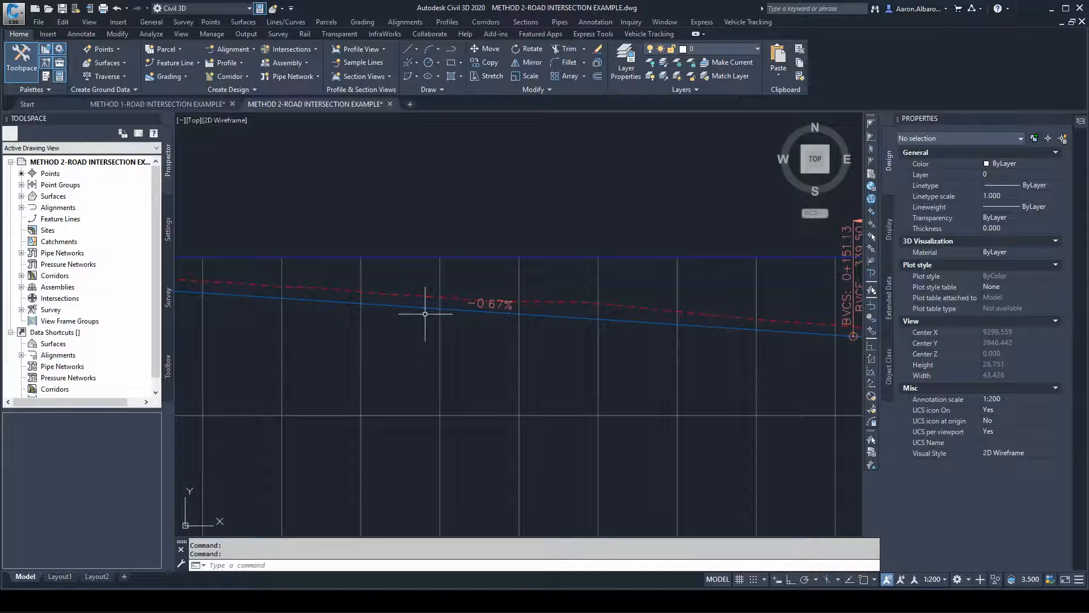
mouse_move(425, 313)
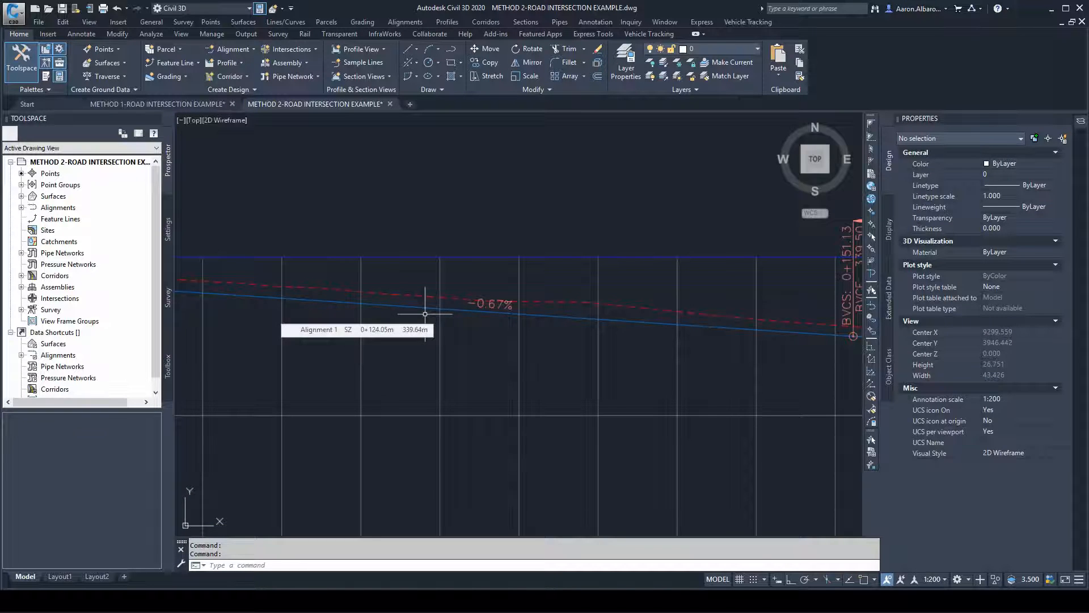
scroll(404, 304, "up", 2)
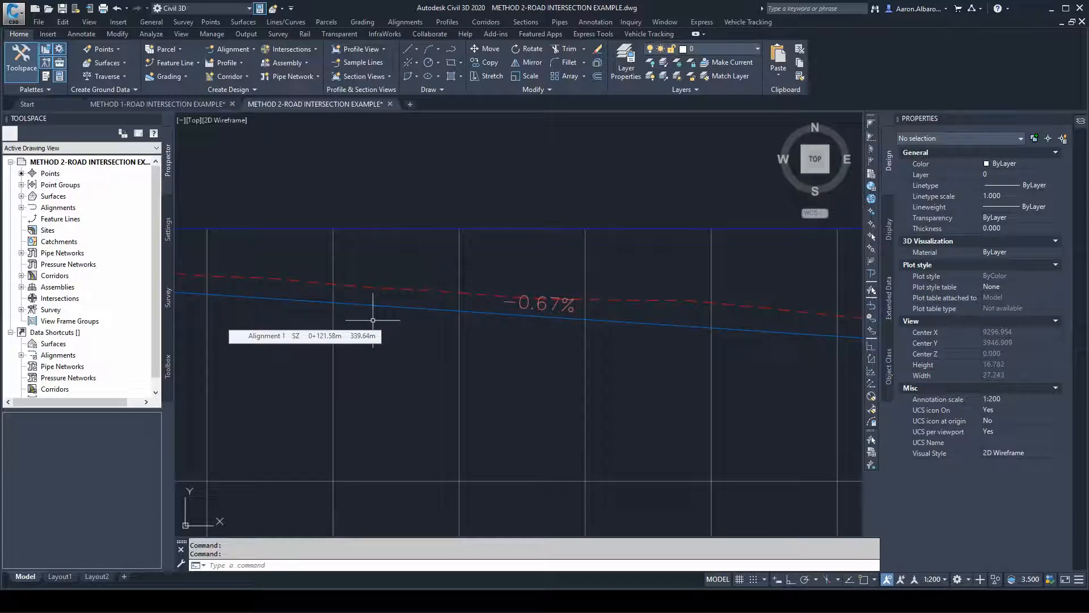
left_click(373, 319)
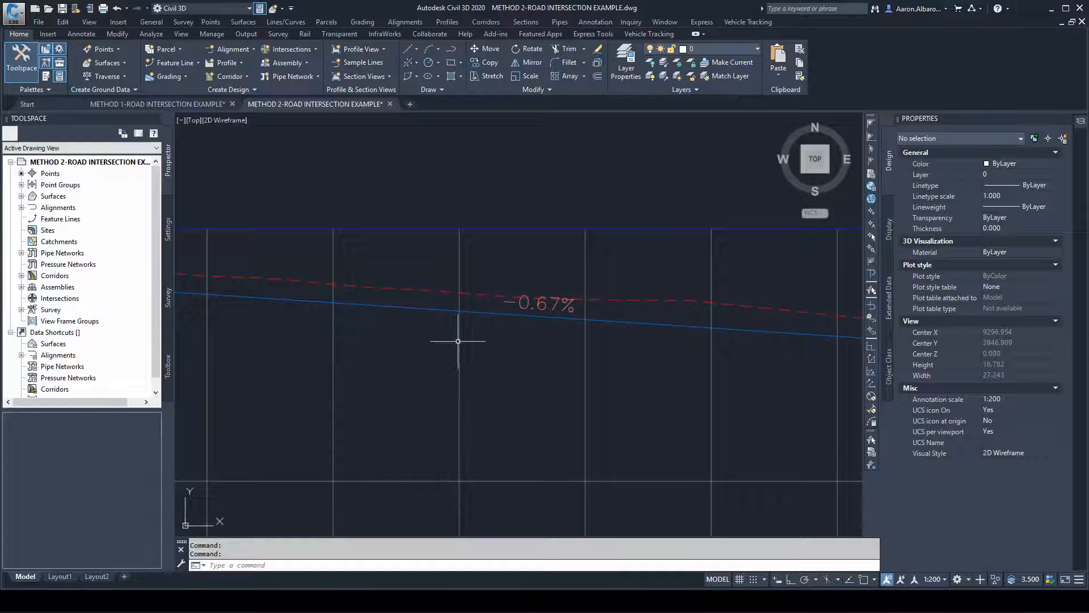
scroll(461, 346, "down", 4)
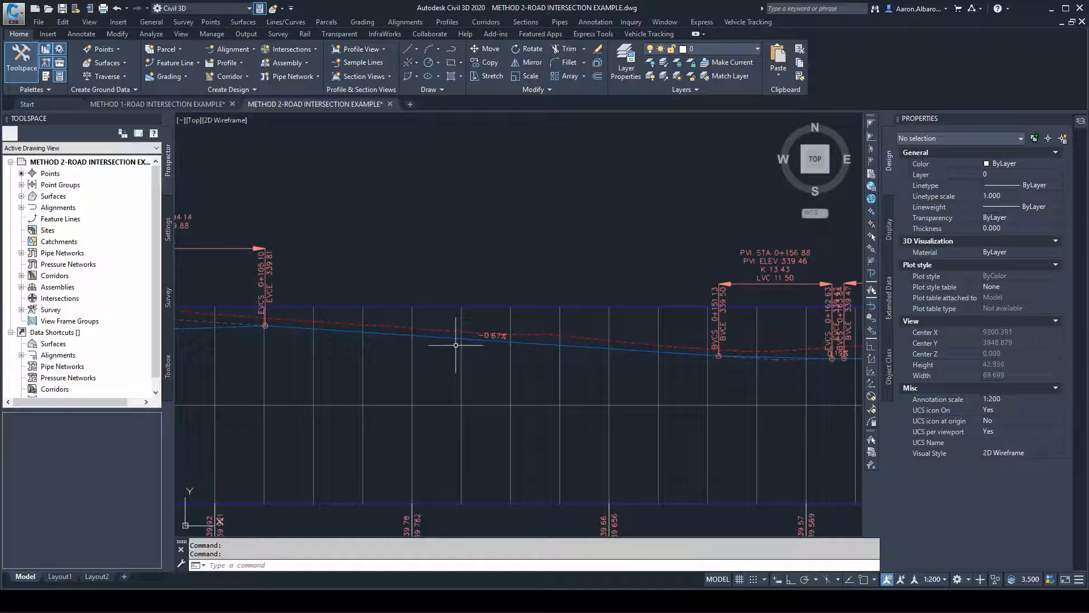
mouse_move(456, 345)
scroll(478, 361, "down", 5)
scroll(454, 358, "up", 7)
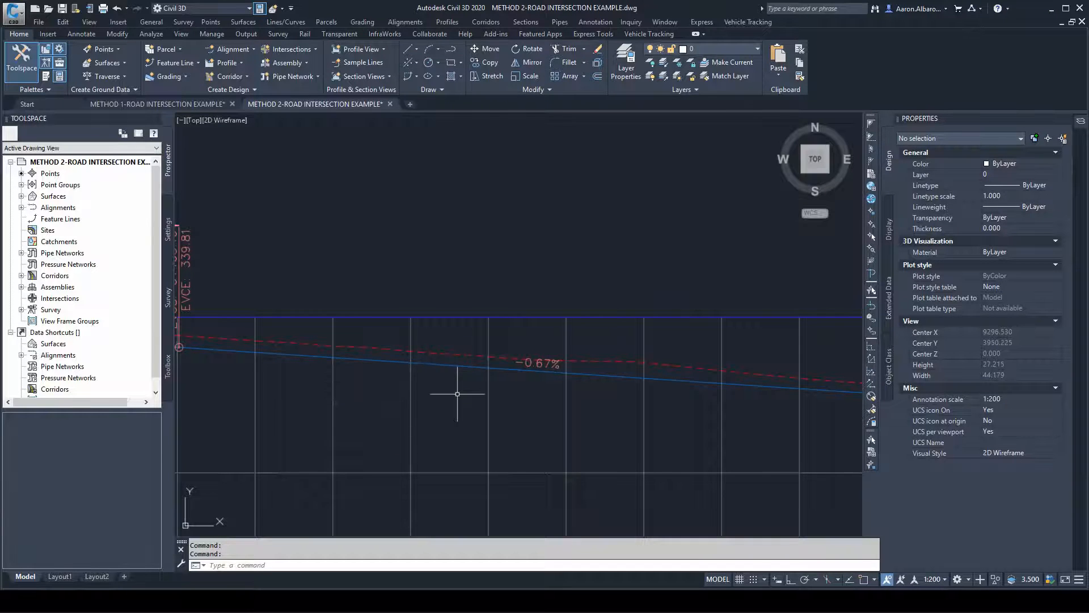
- Inspect the parameters of the road assembly's left LaneSuperelevationAOR subassembly
scroll(454, 377, "down", 8)
scroll(433, 230, "up", 6)
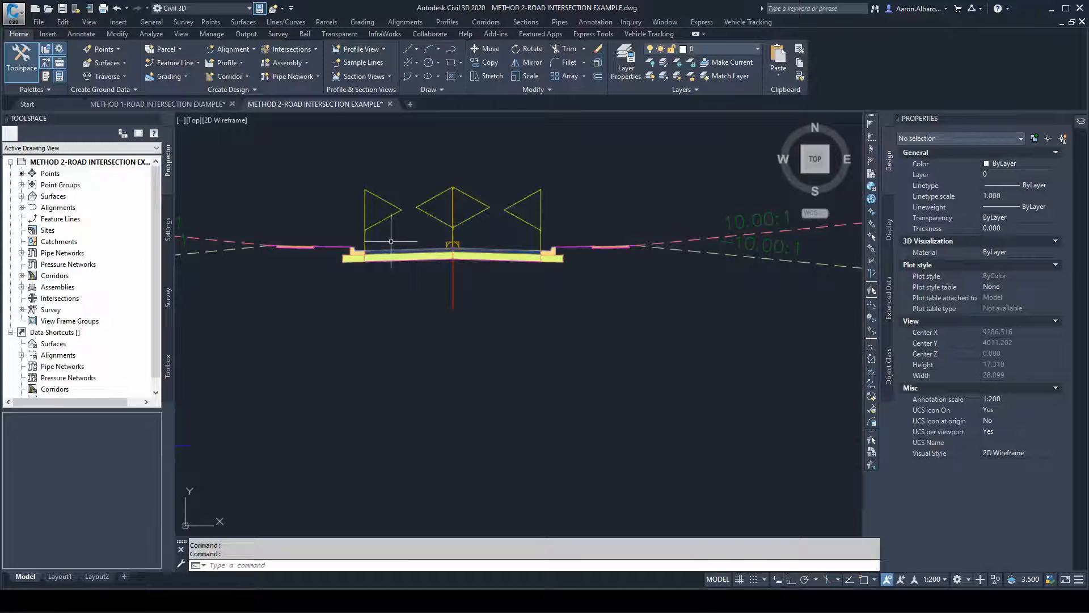
left_click(412, 229)
left_click(399, 277)
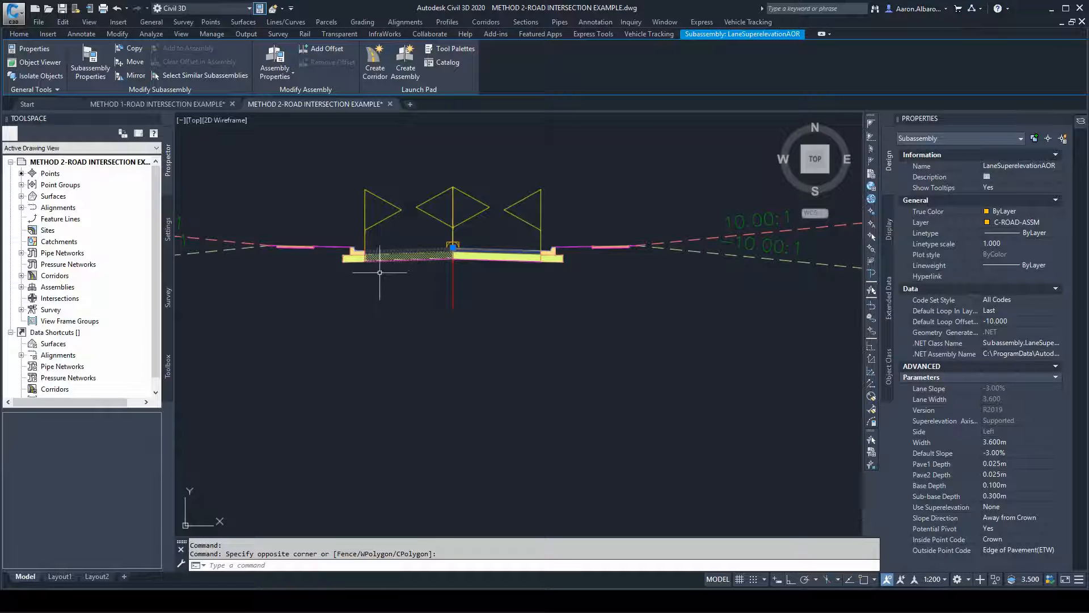
key("Escape")
key("Escape")
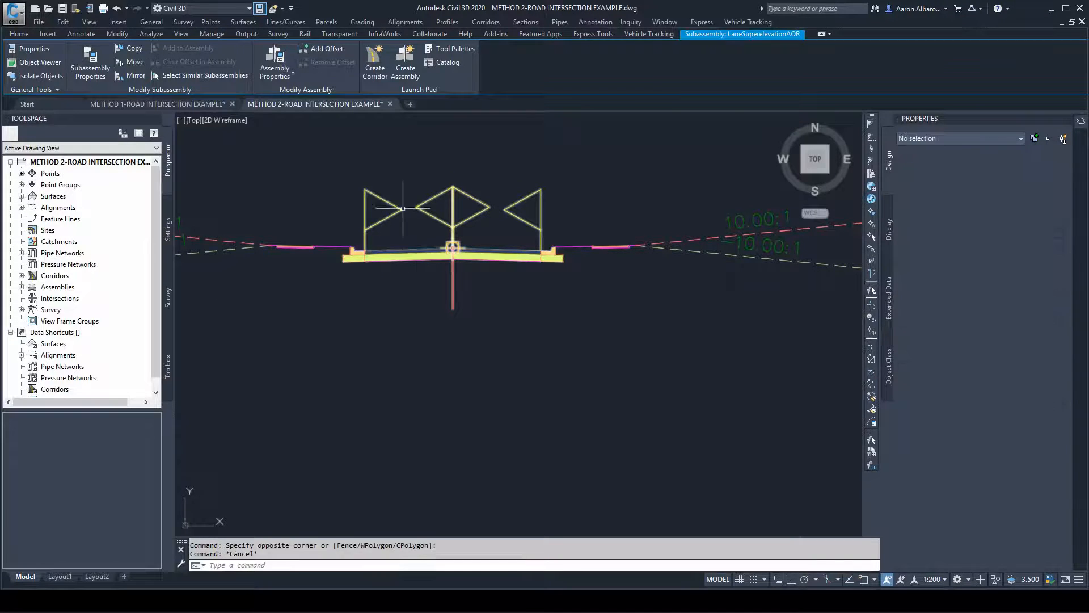
- Stretch the start of the side-road corridor back along its alignment, leaving a gap between it and the main-road corridor
scroll(473, 263, "down", 10)
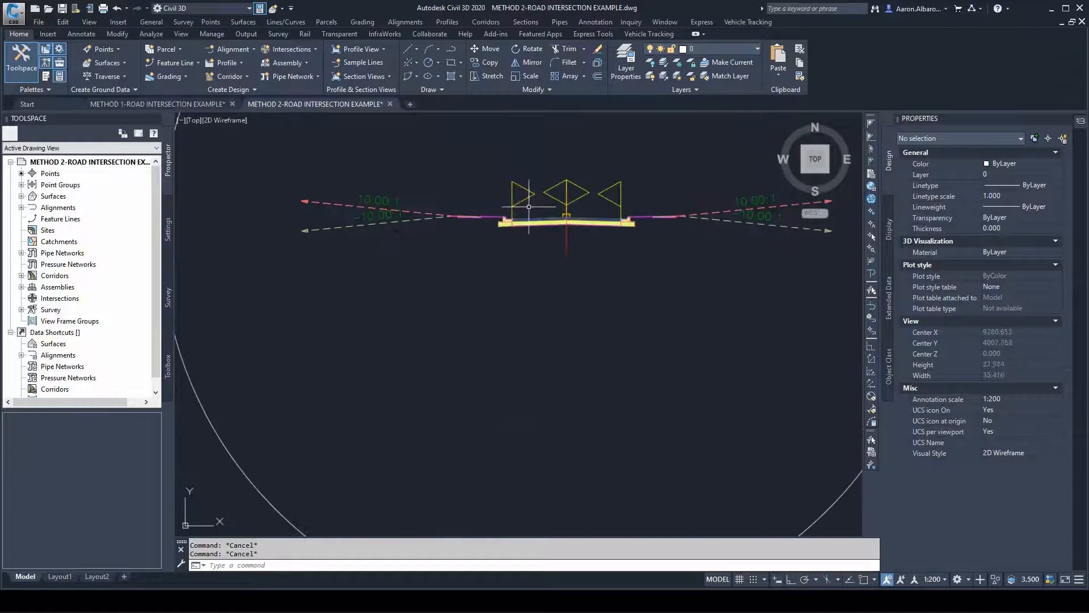
scroll(433, 312, "down", 5)
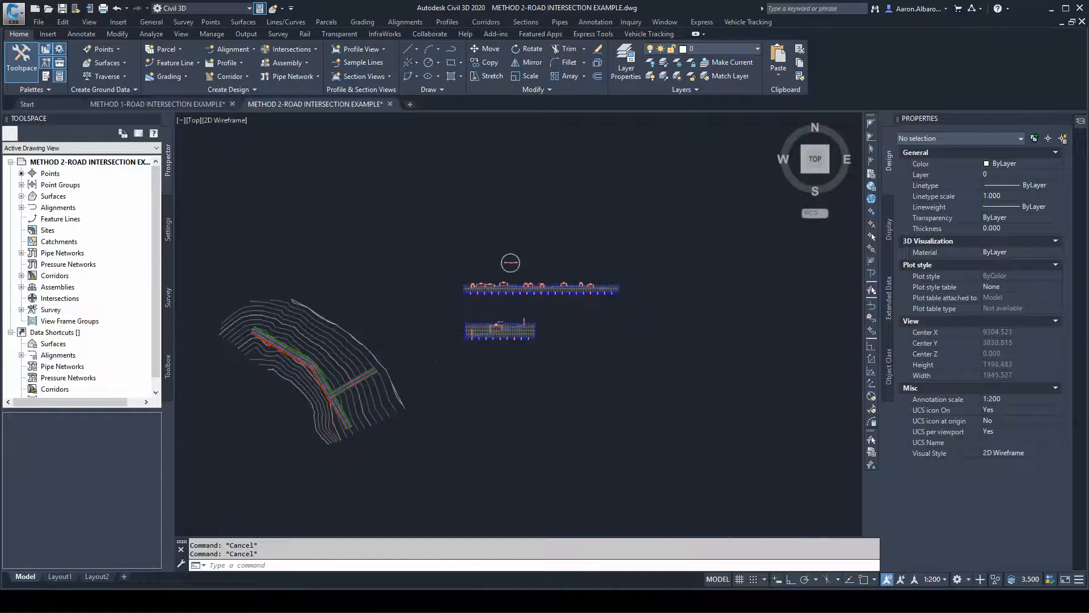
scroll(369, 395, "up", 4)
scroll(369, 394, "up", 6)
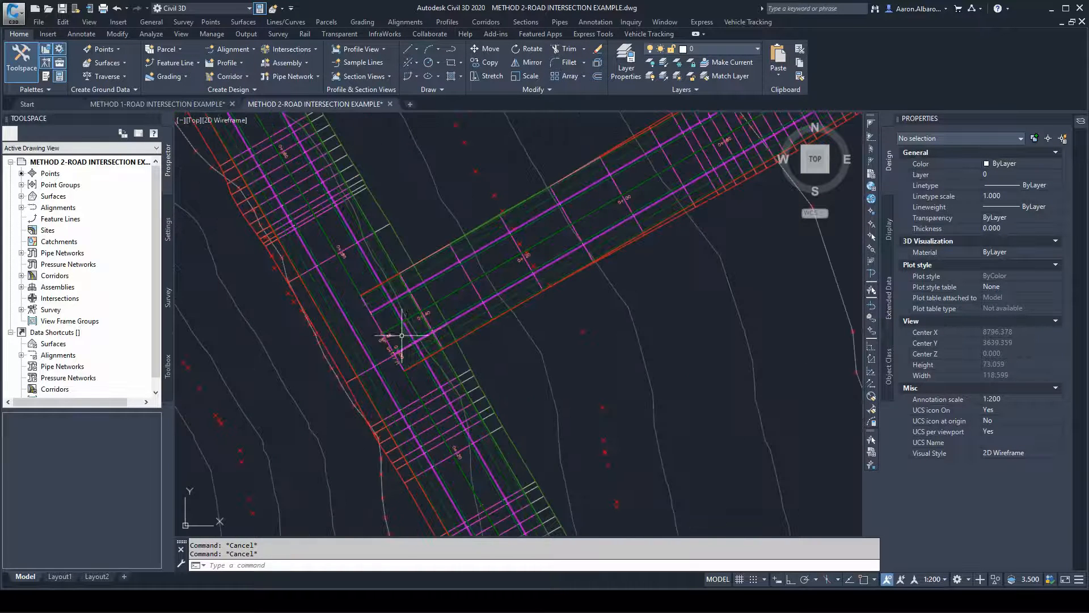
left_click(446, 267)
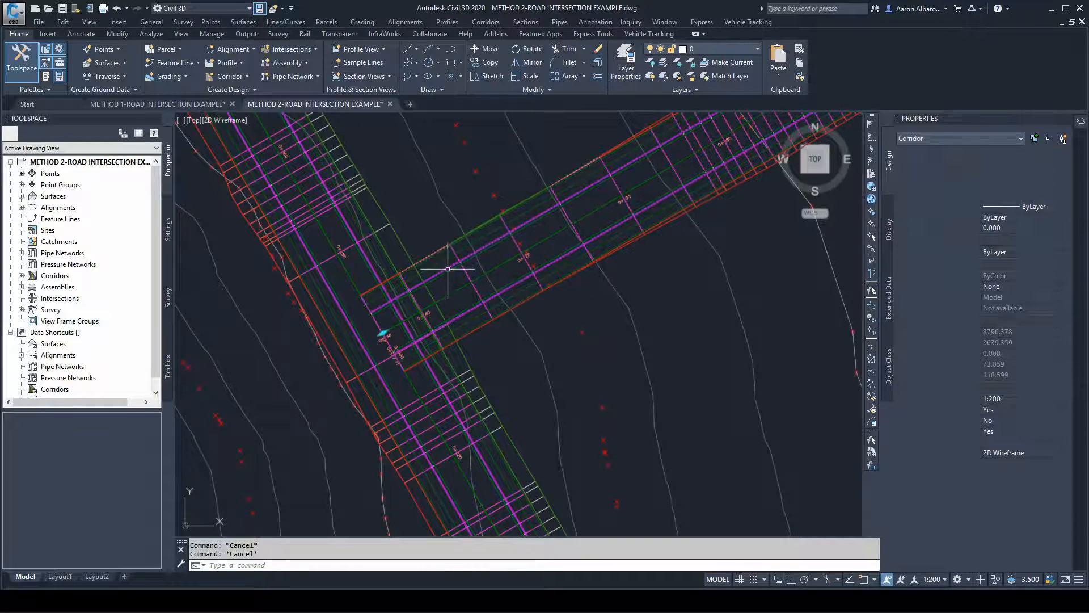
left_click(388, 330)
left_click(477, 277)
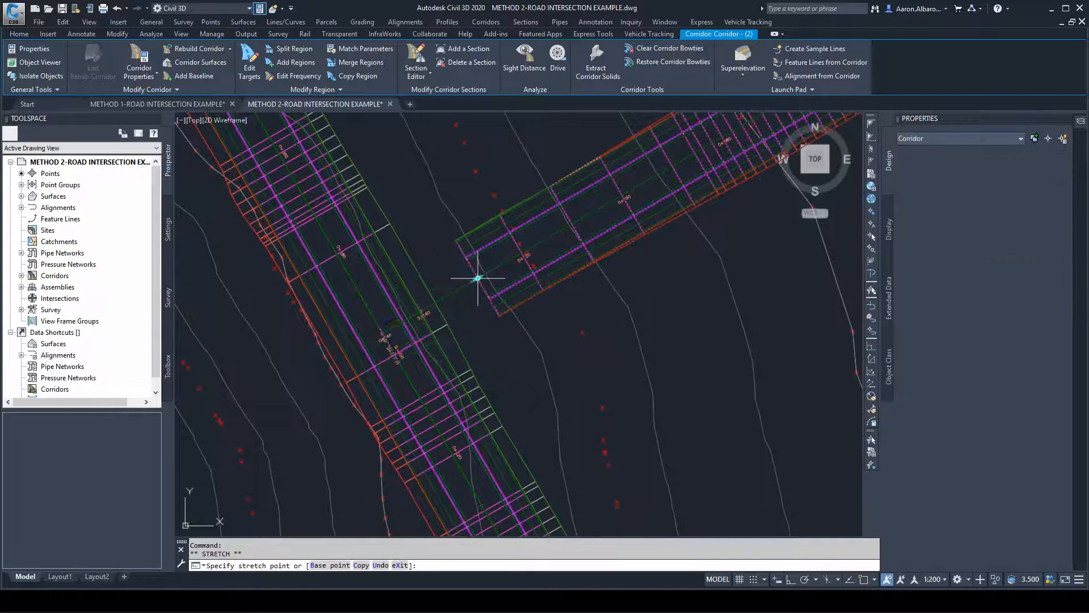
key("Escape")
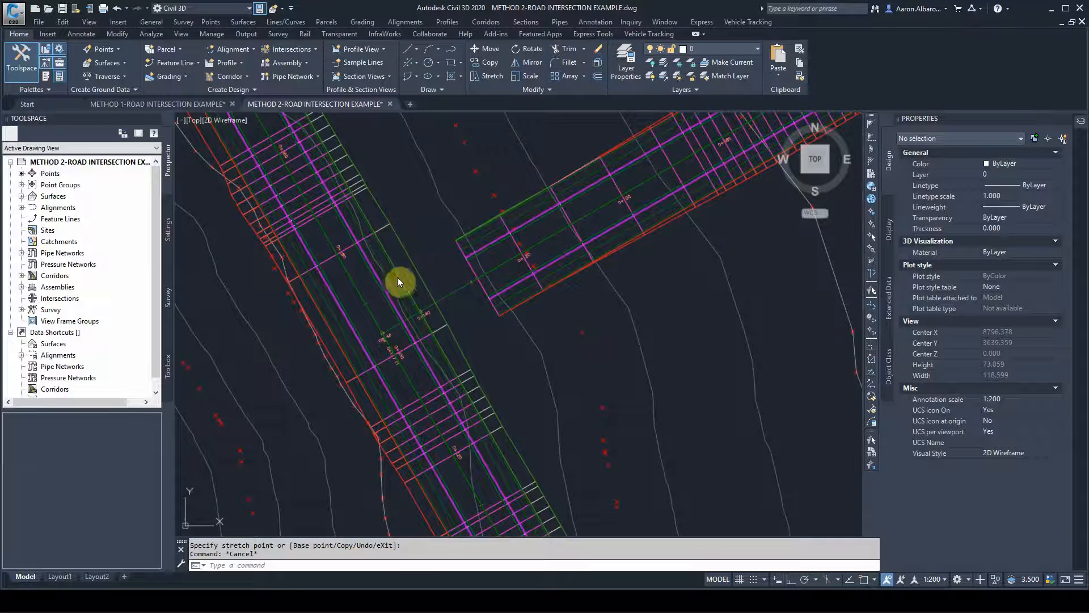
left_click(480, 277)
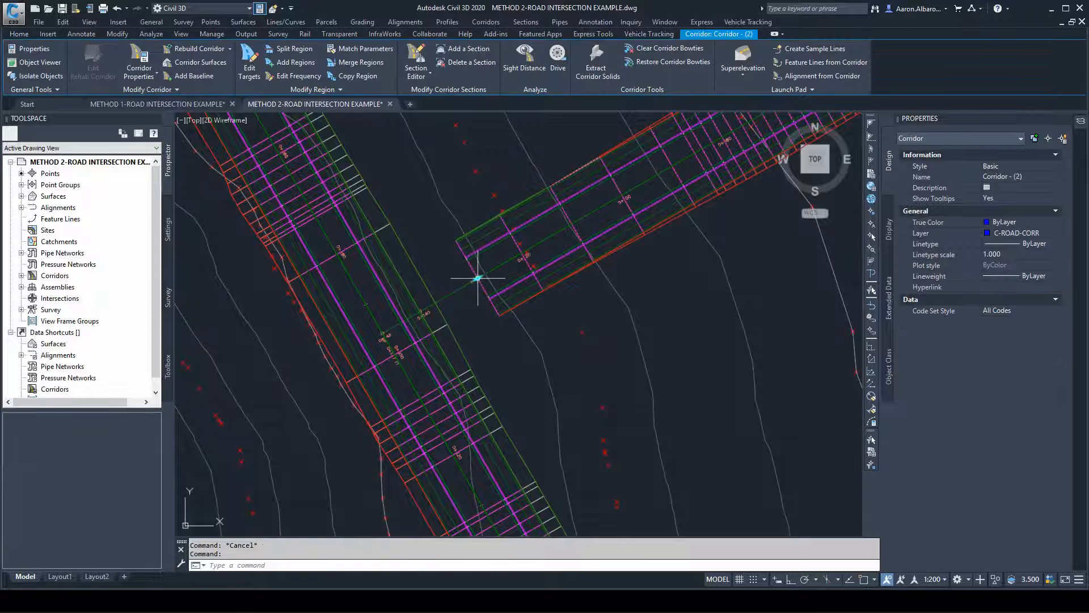
left_click(478, 278)
left_click(497, 265)
key("Escape")
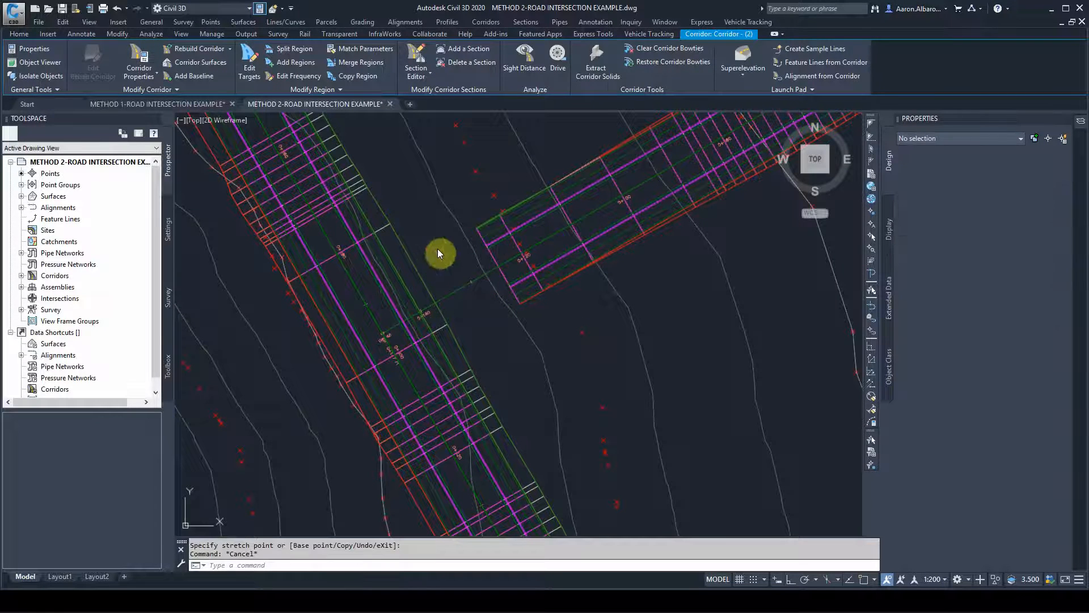
left_click(437, 247)
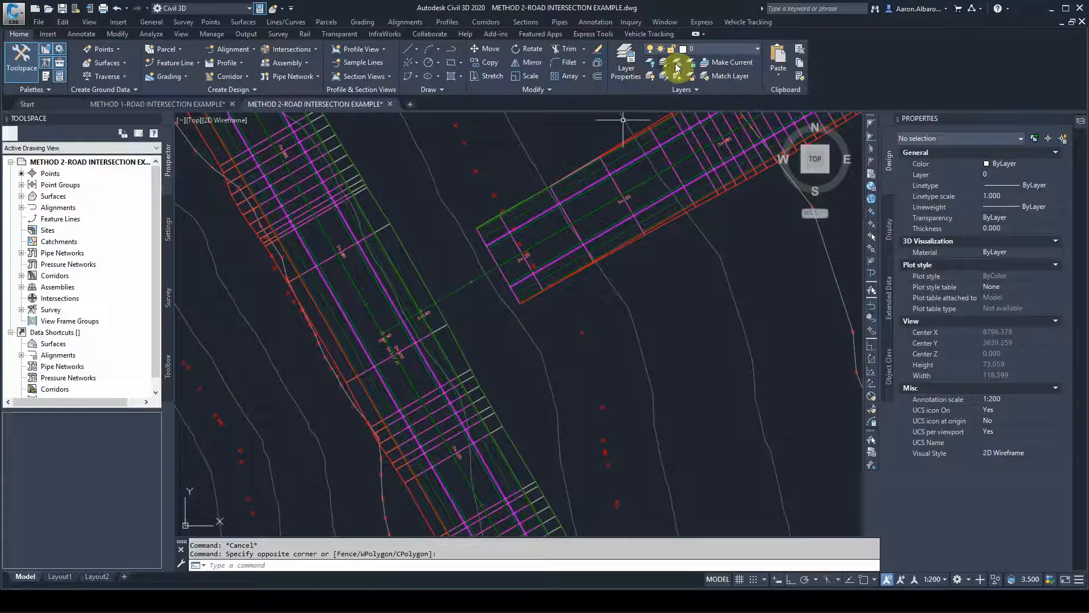
- Freeze the V-NODE layer that holds the red points scattered around the corridors
left_click(676, 68)
left_click(493, 194)
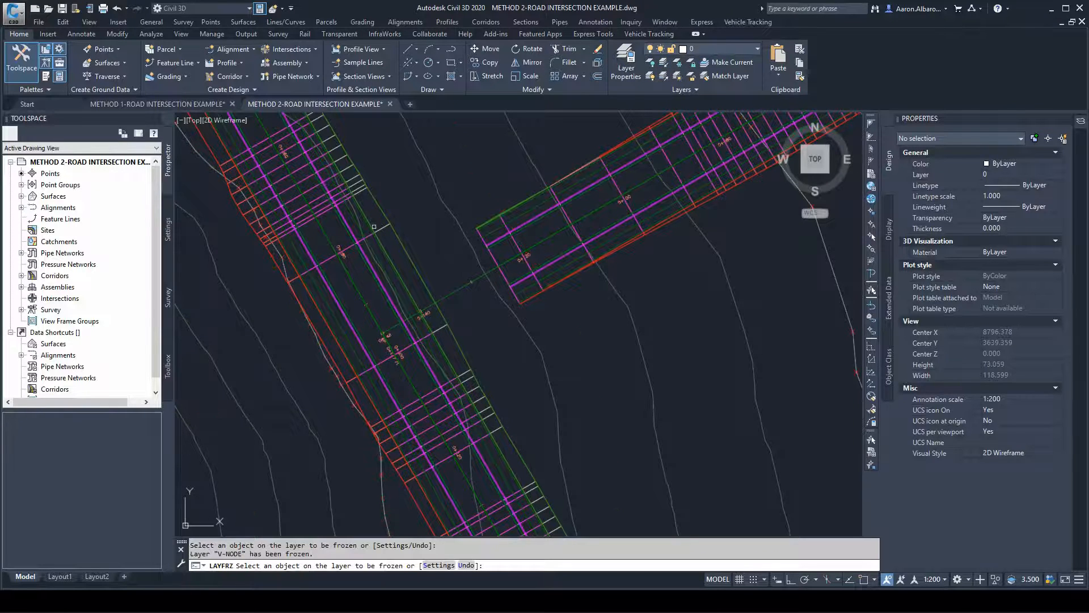
key("Escape")
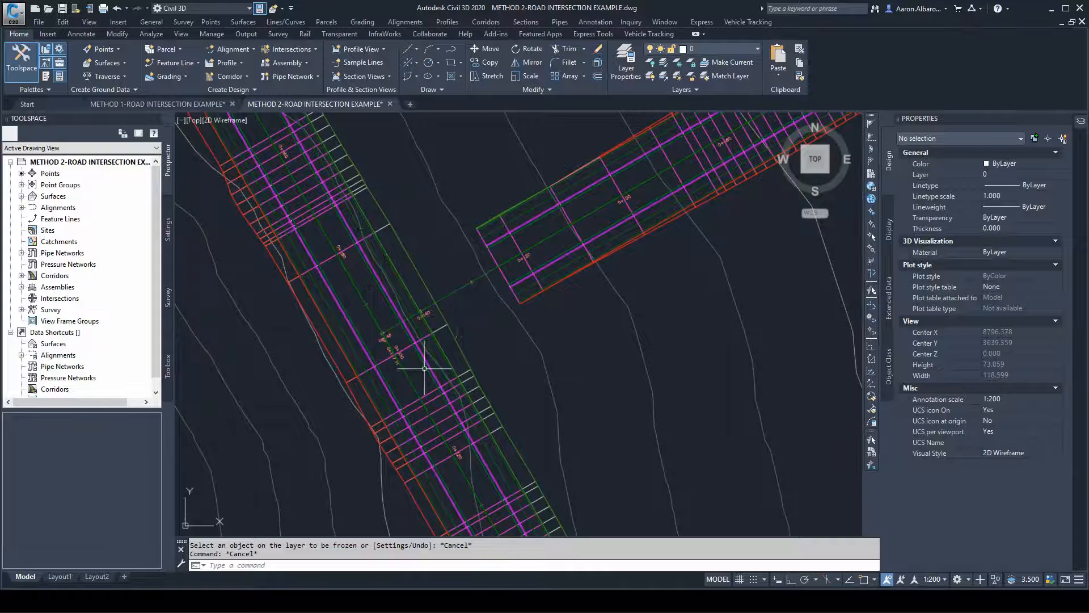
scroll(353, 258, "down", 2)
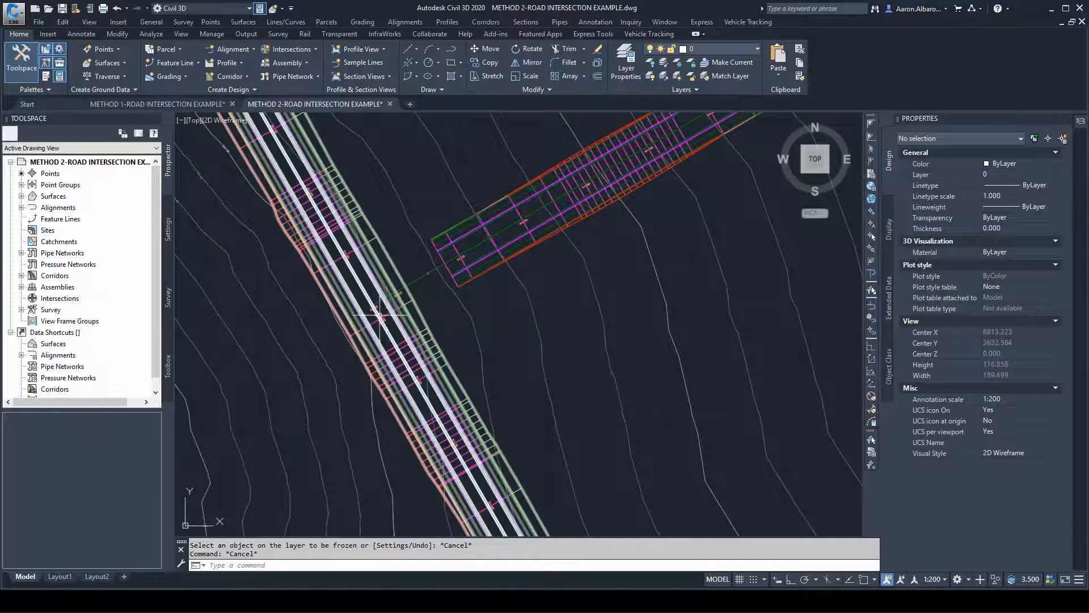
scroll(383, 312, "up", 2)
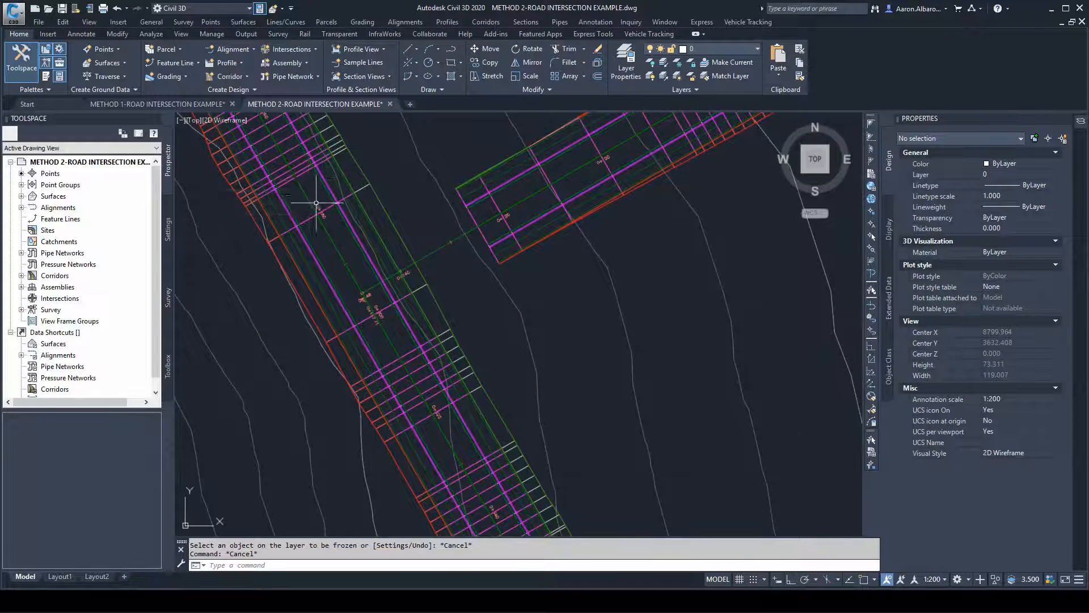
- Inspect the gap between the main-road and side-road corridors, and locate the road assembly inside the circle
scroll(316, 206, "up", 2)
scroll(323, 224, "up", 2)
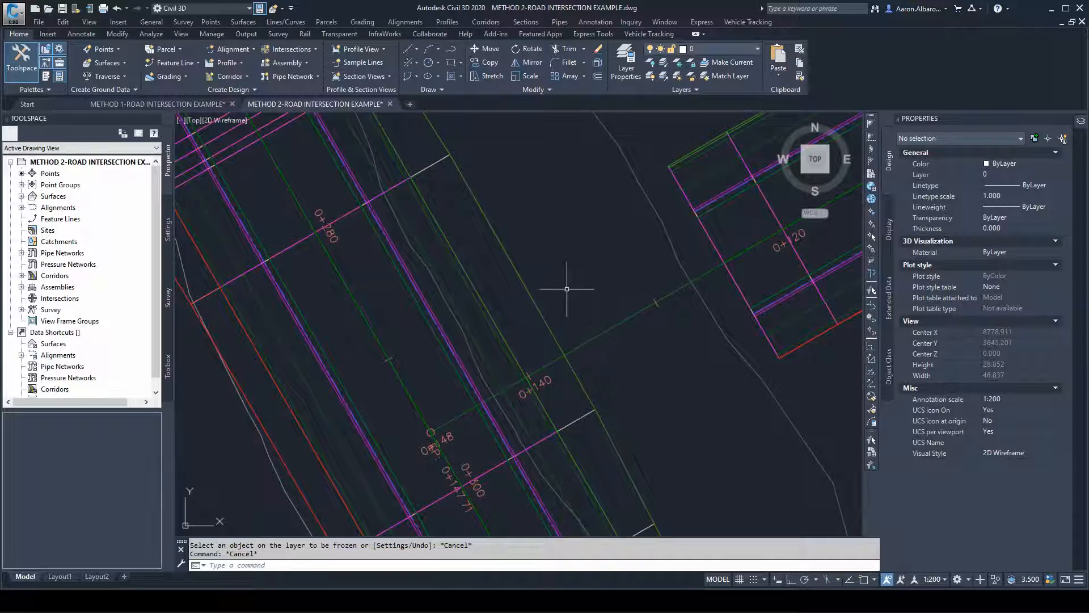
mouse_move(567, 289)
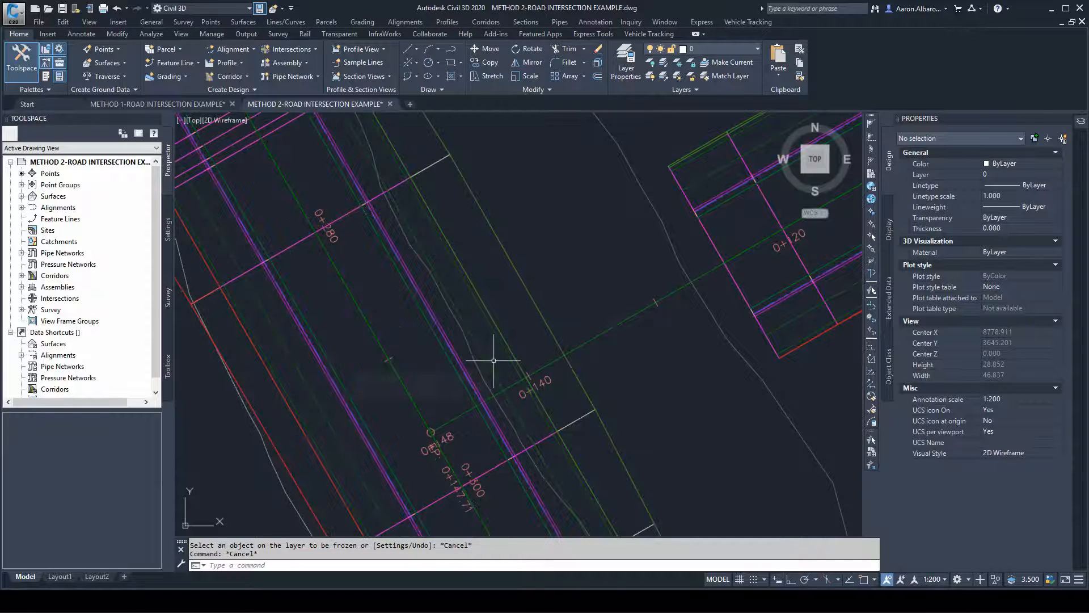
scroll(464, 356, "down", 15)
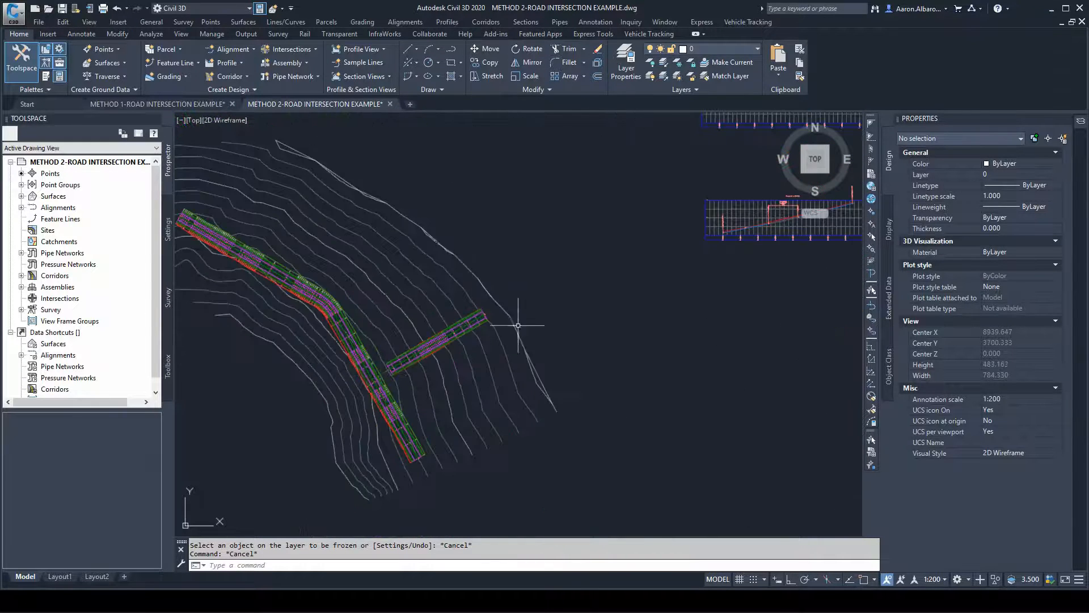
scroll(709, 148, "up", 5)
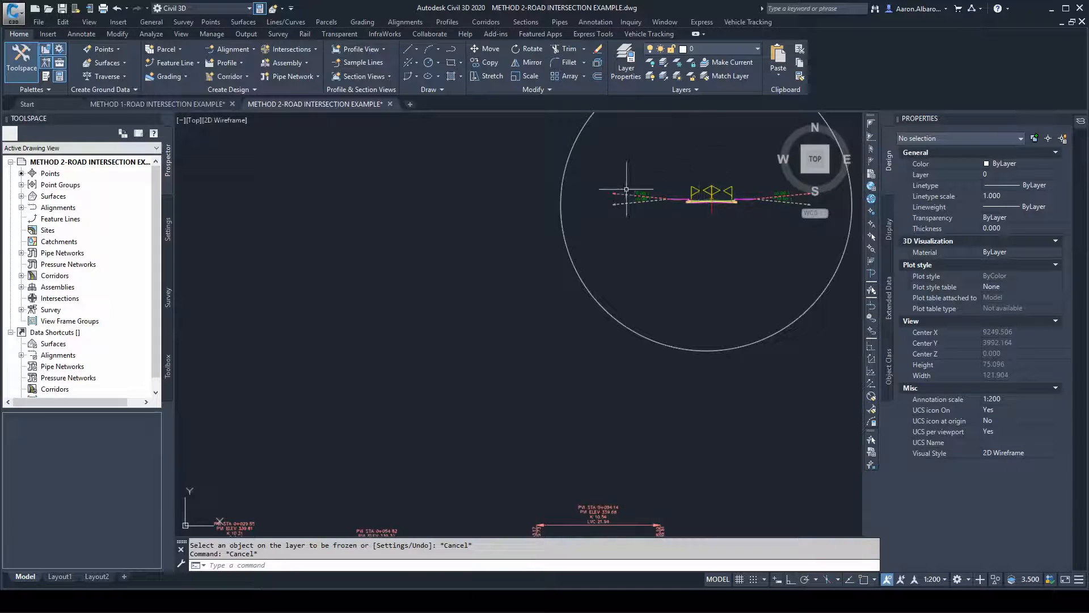
scroll(620, 237, "down", 3)
scroll(621, 238, "up", 3)
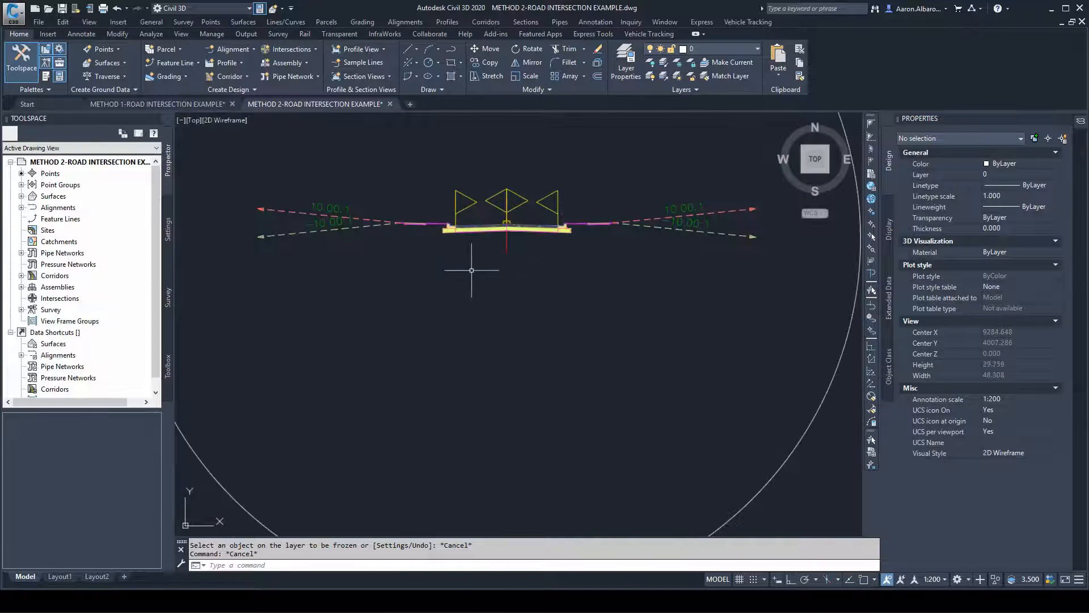
left_click(522, 246)
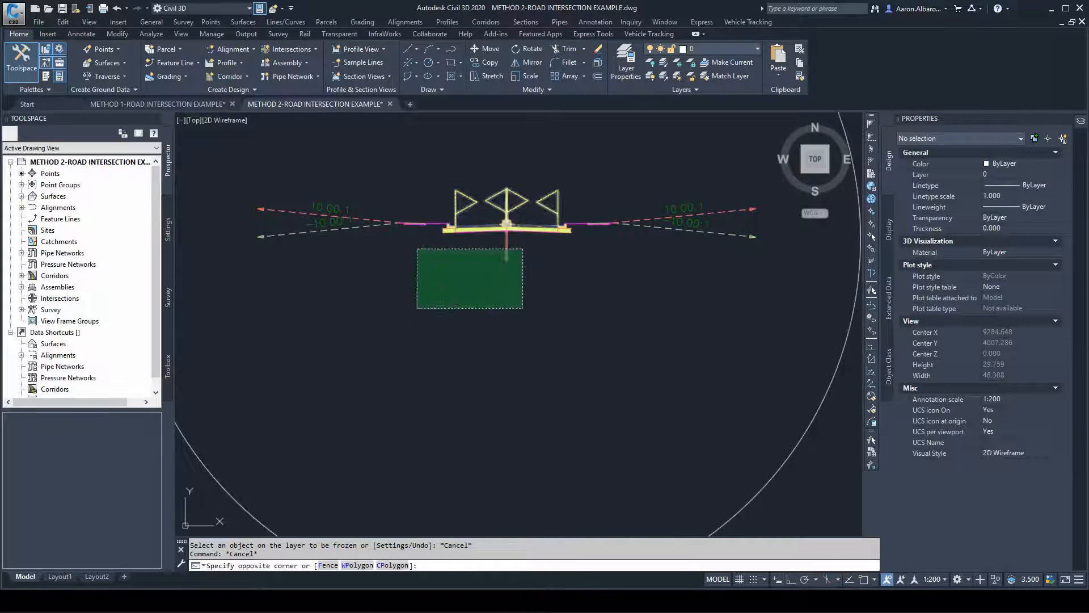
left_click(420, 308)
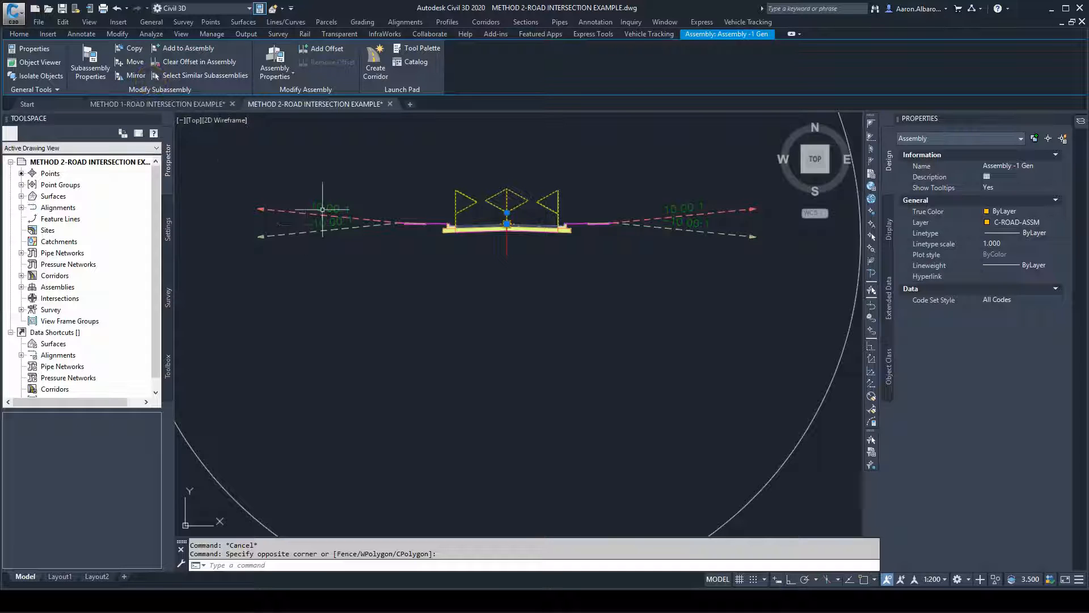
left_click(135, 48)
key("Escape")
key("Escape")
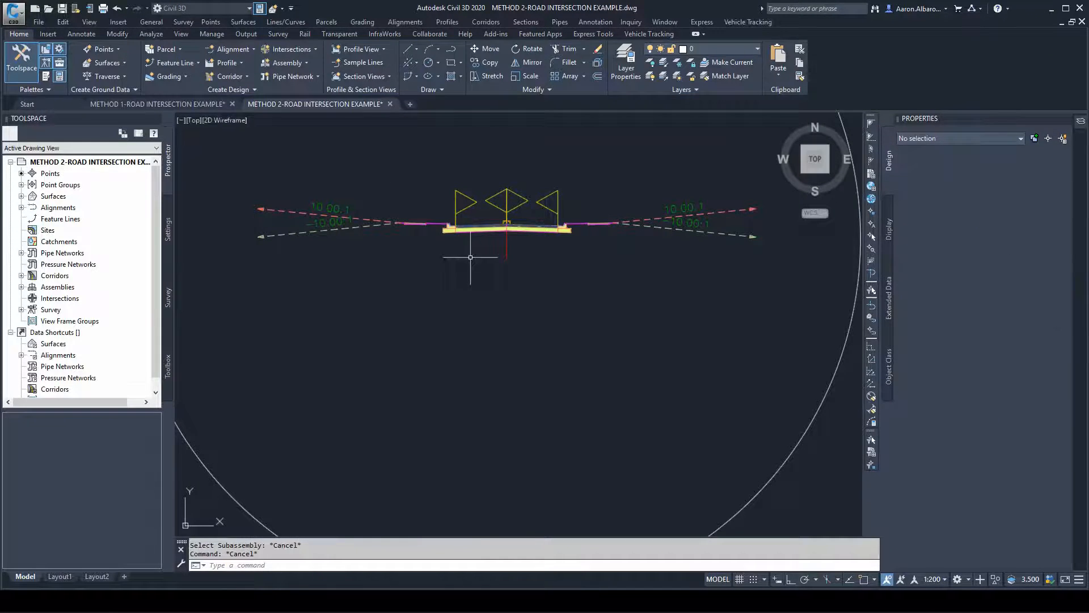
- Copy the road assembly to an empty spot directly below the original, inside the circle
left_click(517, 246)
left_click(459, 272)
key("Escape")
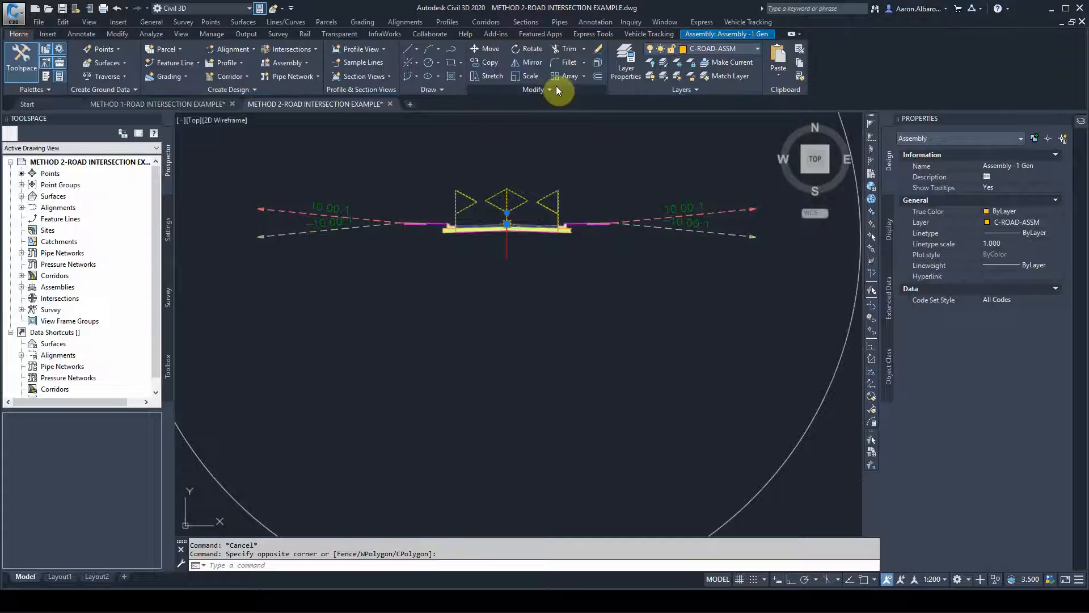
left_click(523, 198)
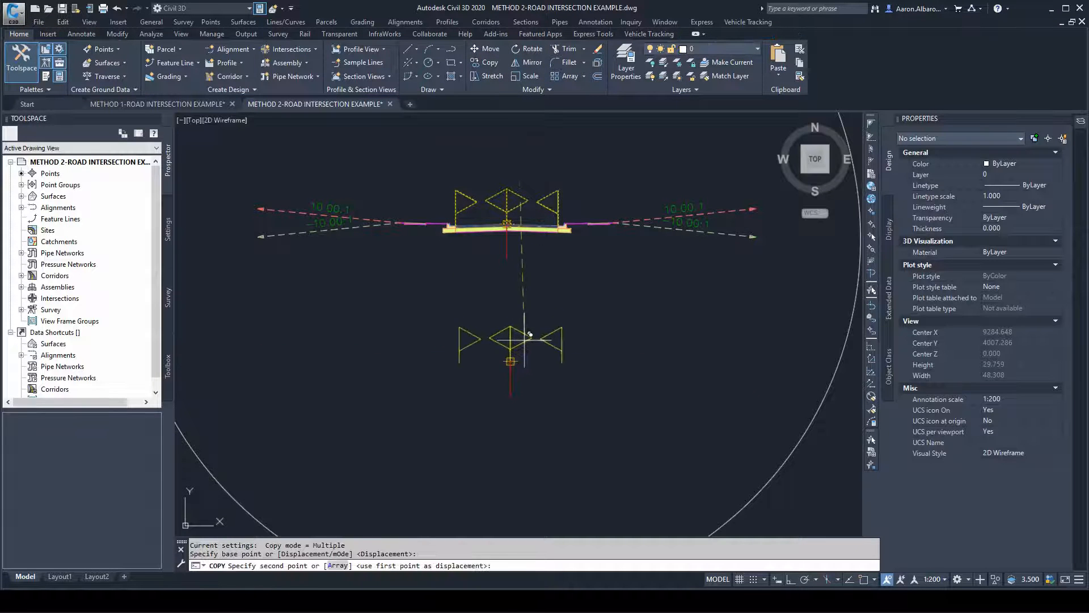
left_click(527, 336)
key("Escape")
key("Escape")
key("Escape")
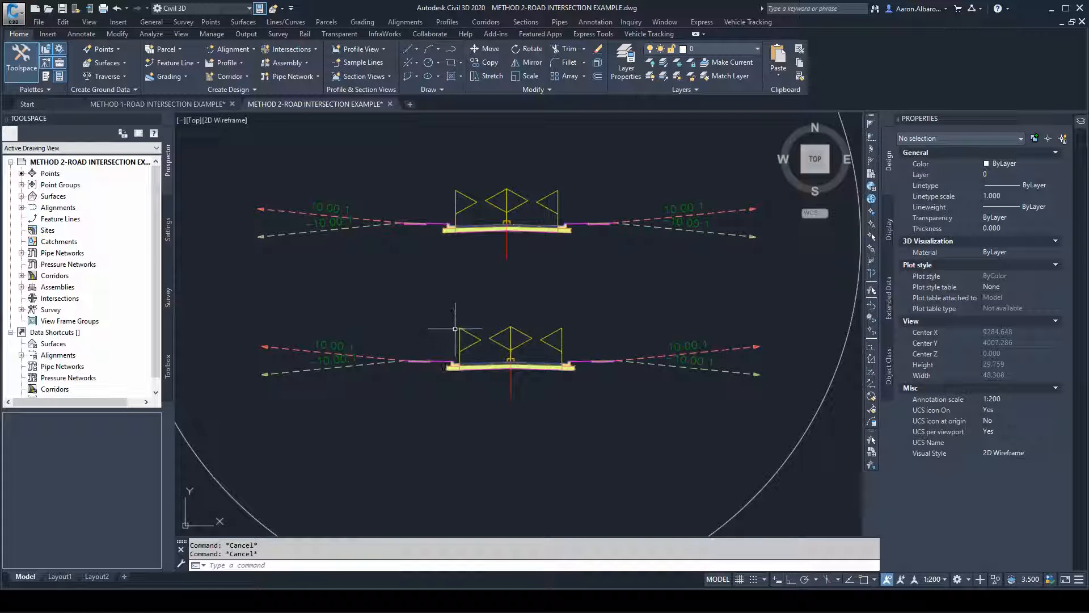
- Delete the three subassemblies beyond the left lane of the copied assembly, keeping both lanes and the right side
left_click(454, 332)
left_click(334, 406)
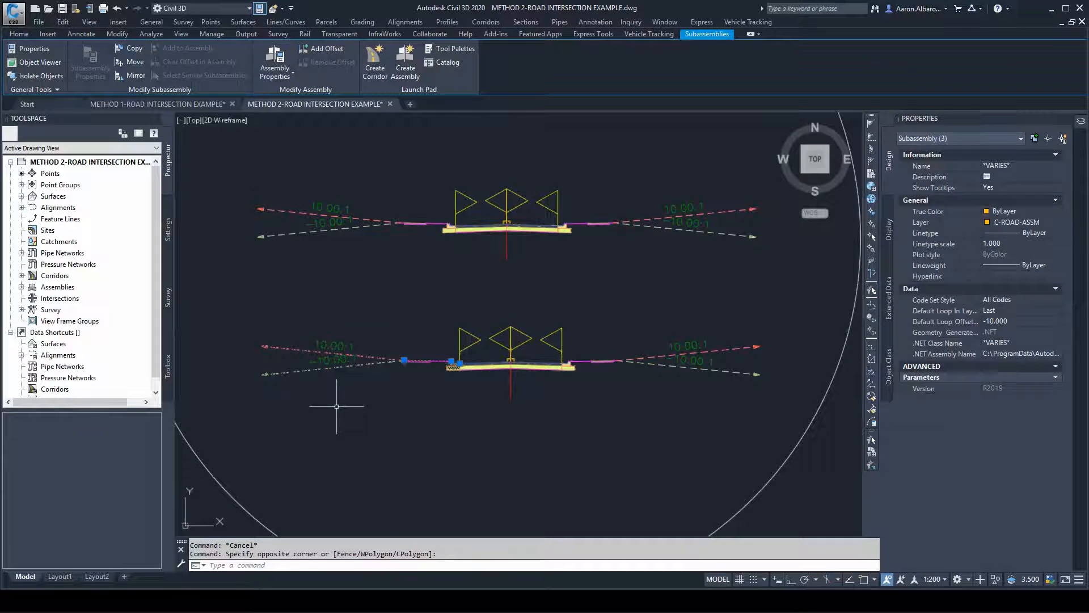
key("Delete")
- Rename the copied one-sided assembly as RJ-LHS
left_click(528, 389)
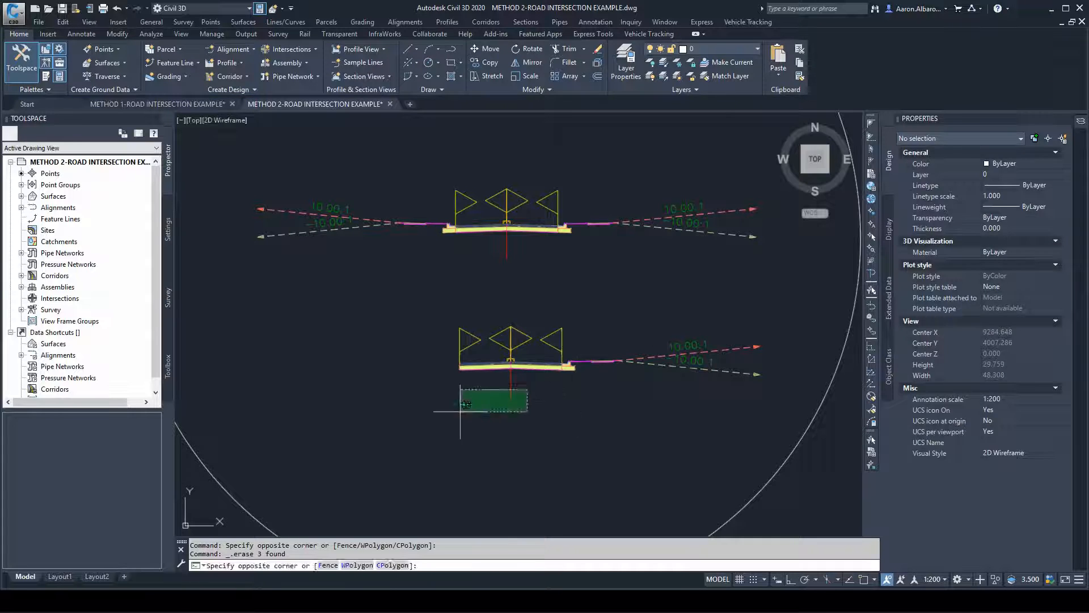
left_click(460, 411)
left_click(1010, 167)
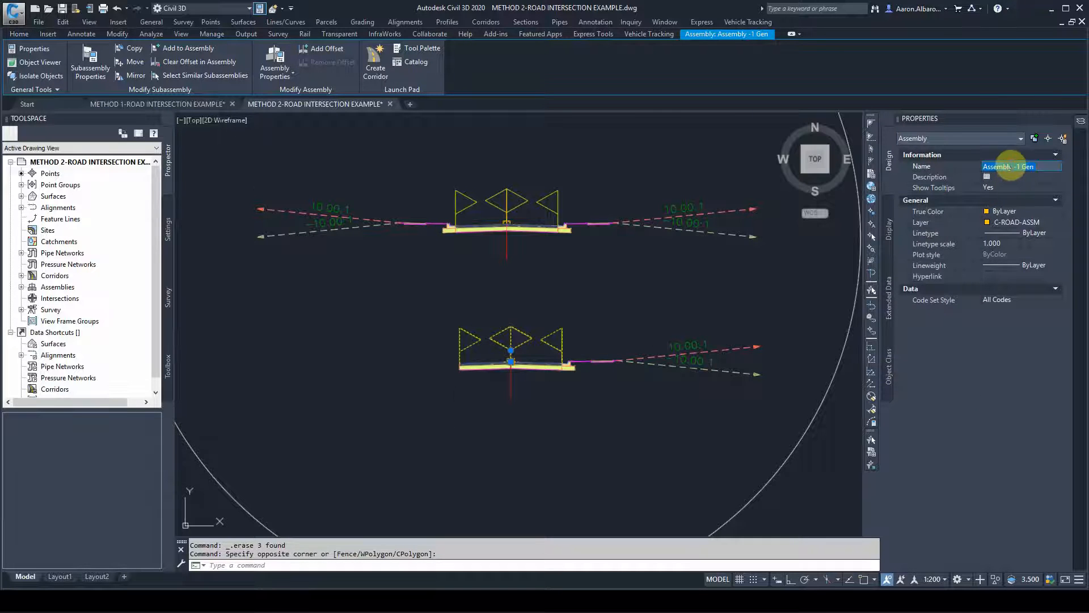
type("RJ-LHS")
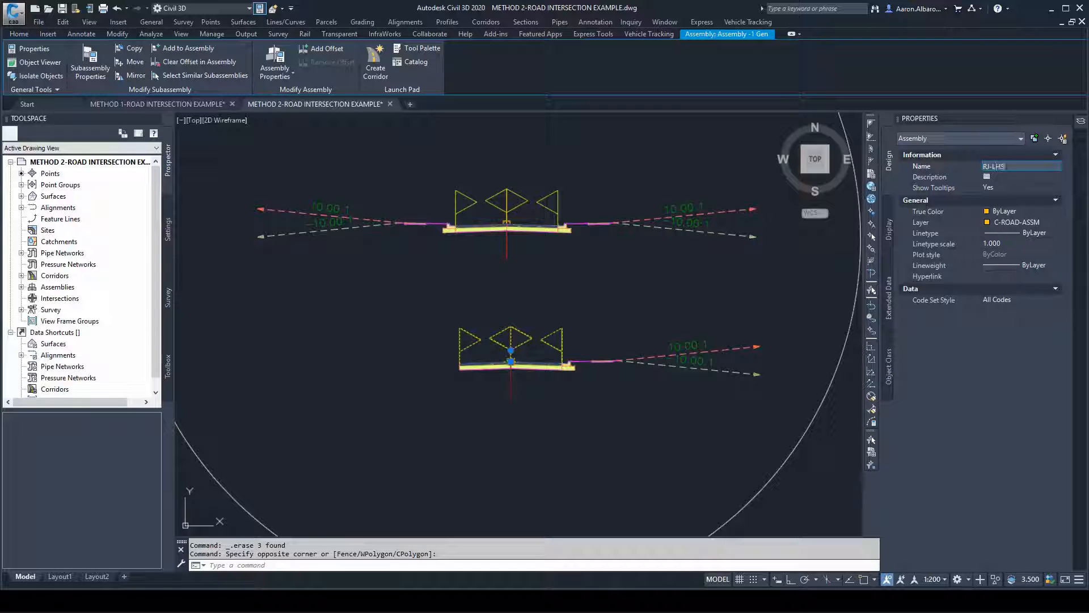
left_click(1010, 165)
left_click(650, 261)
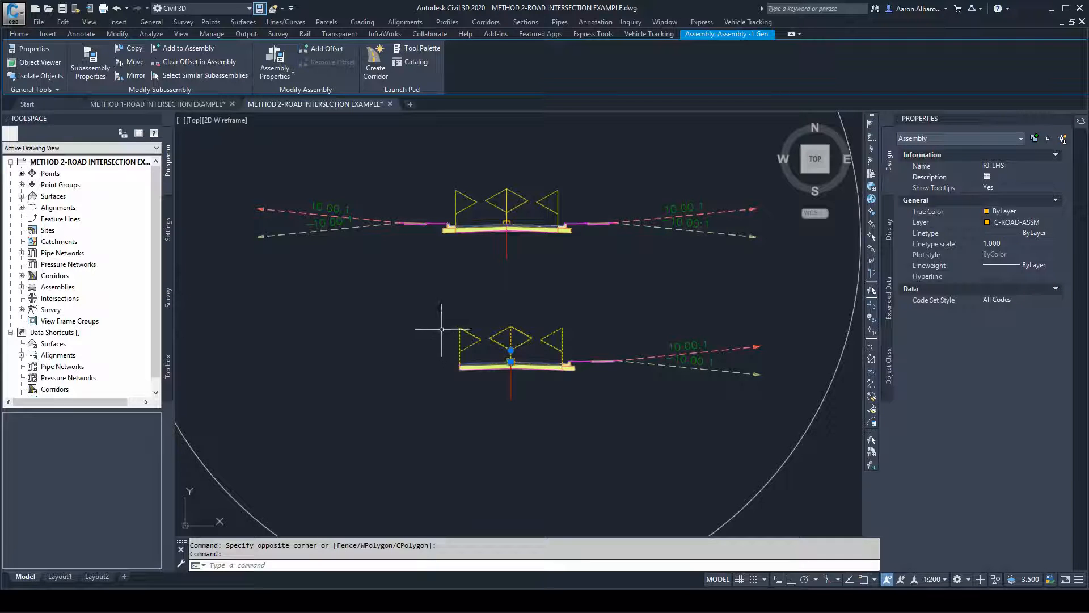
key("Escape")
key("Escape")
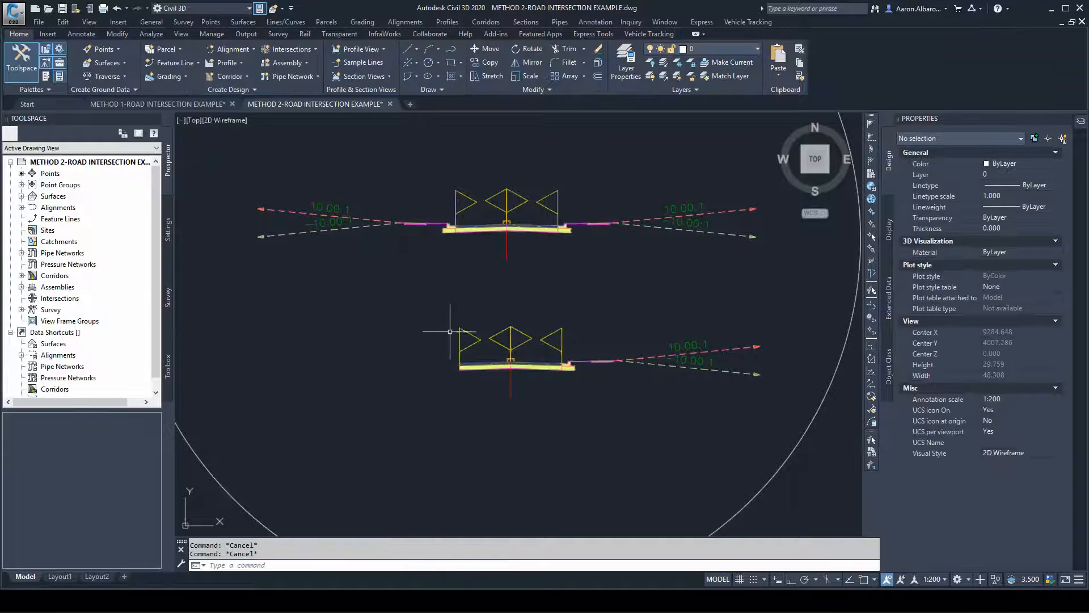
- Split the main-road corridor region at two locations, one on each side of the side-road junction
scroll(530, 253, "down", 13)
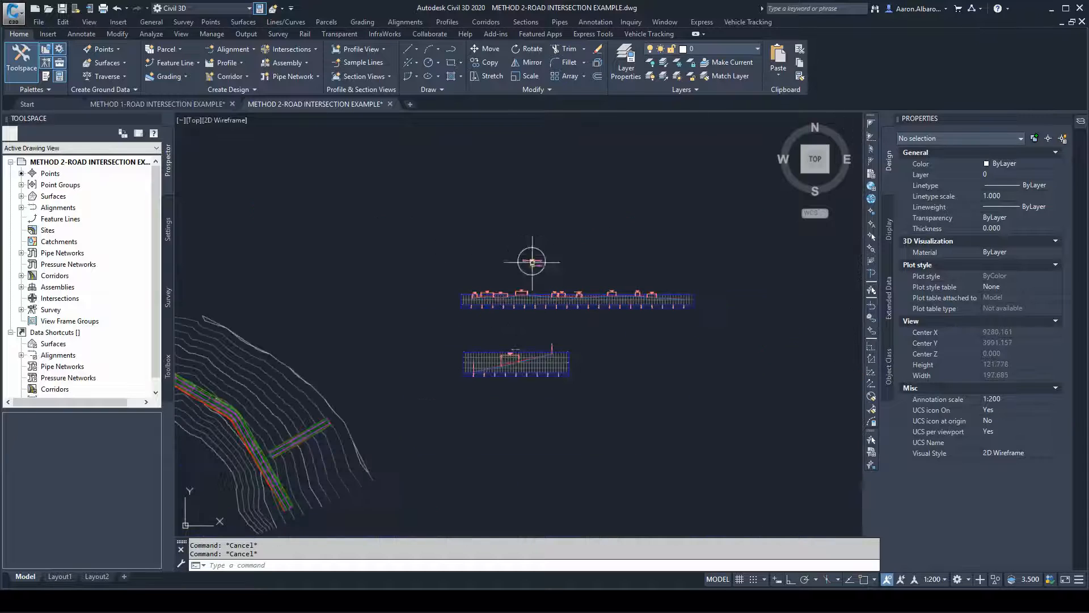
scroll(522, 272, "up", 5)
scroll(559, 257, "down", 4)
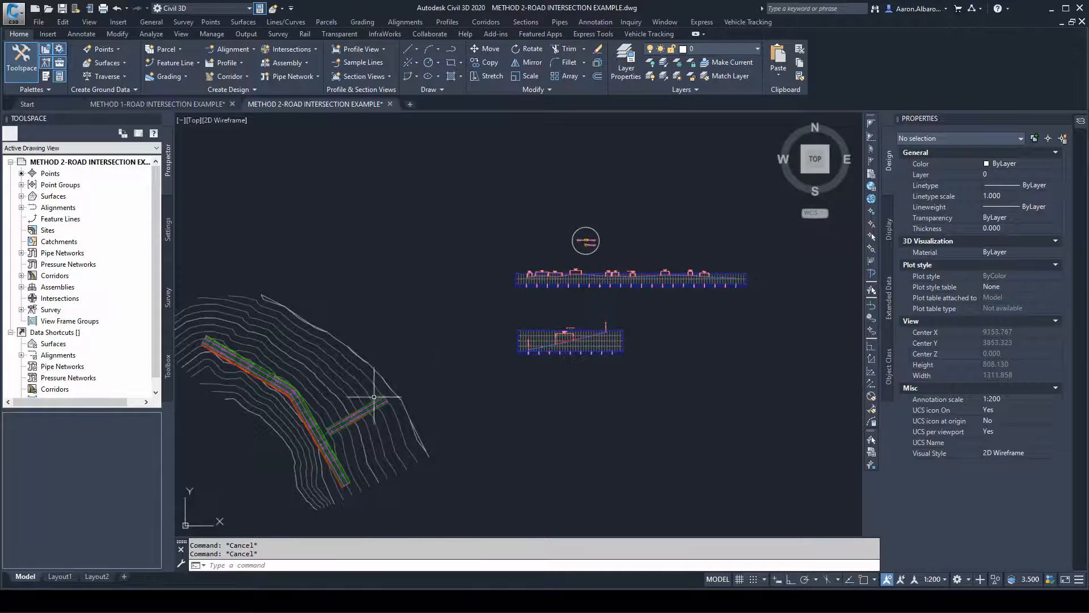
scroll(329, 443, "up", 8)
scroll(433, 363, "down", 7)
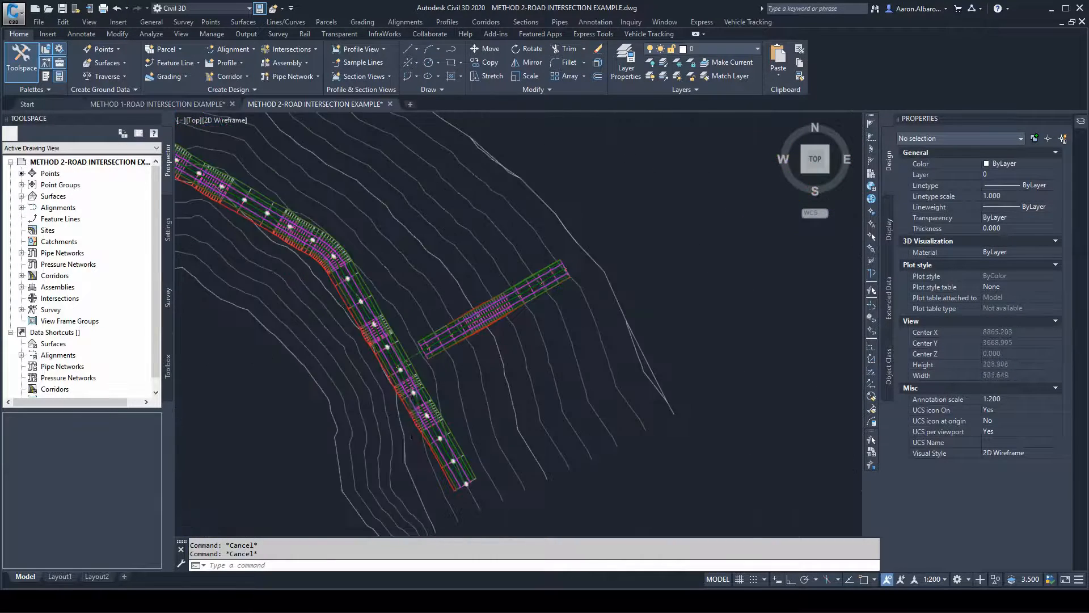
scroll(413, 391, "up", 5)
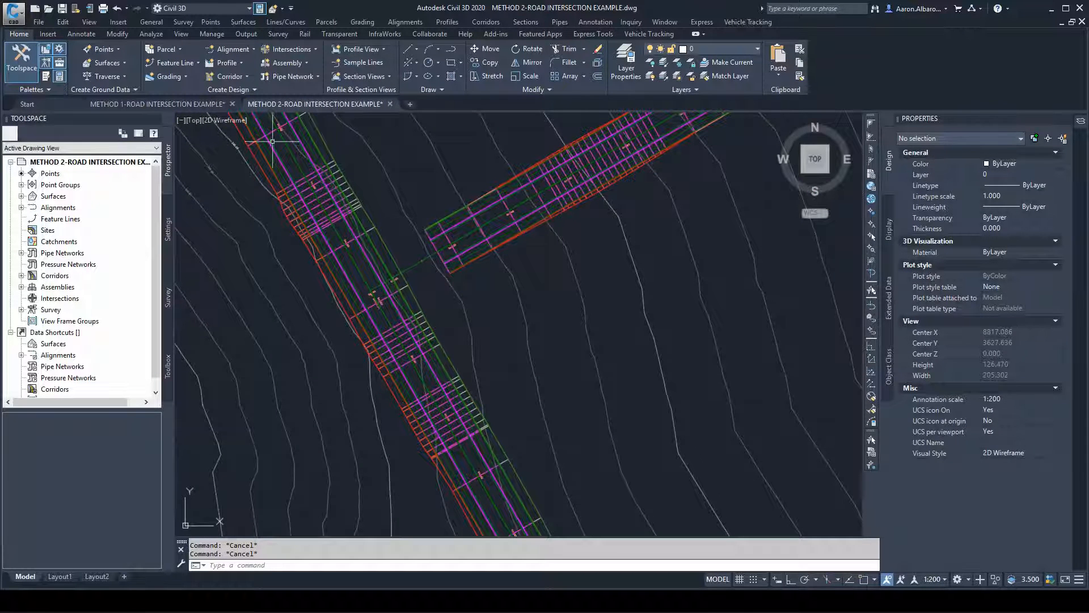
left_click(350, 195)
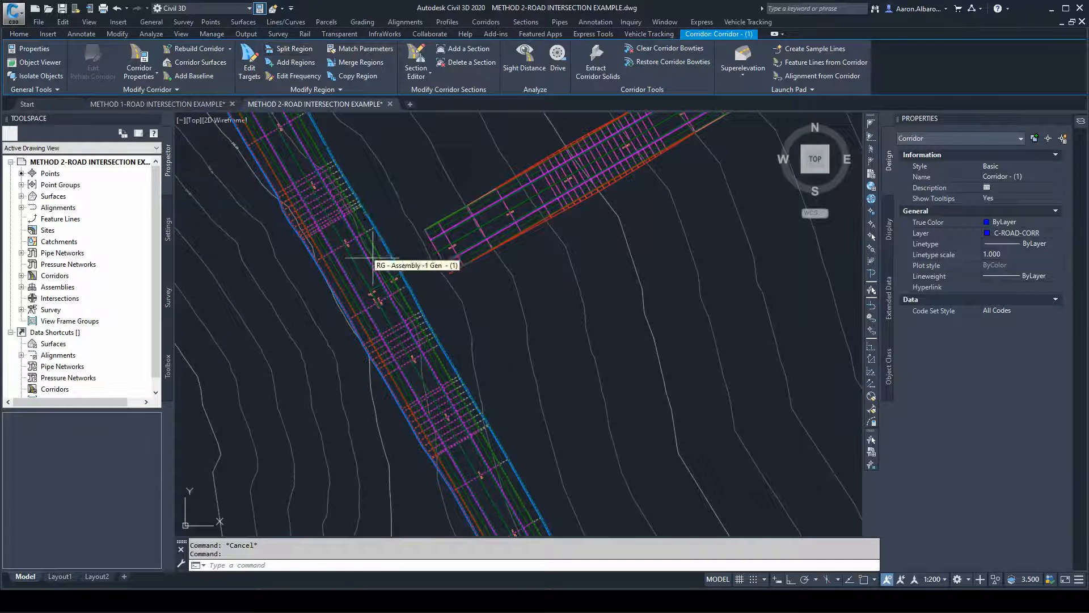
left_click(294, 49)
left_click(322, 201)
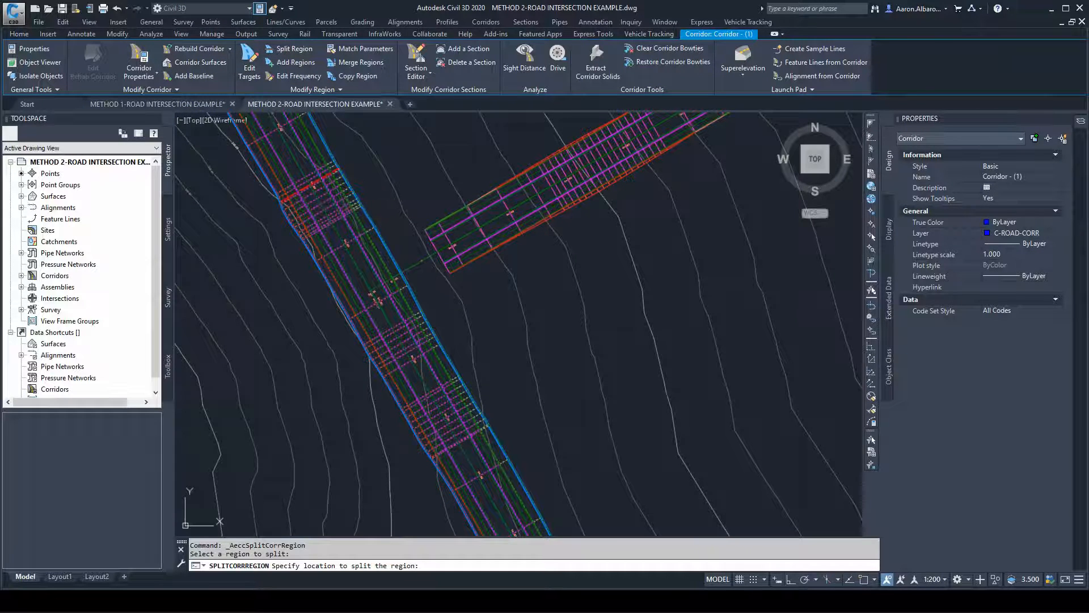
left_click(313, 185)
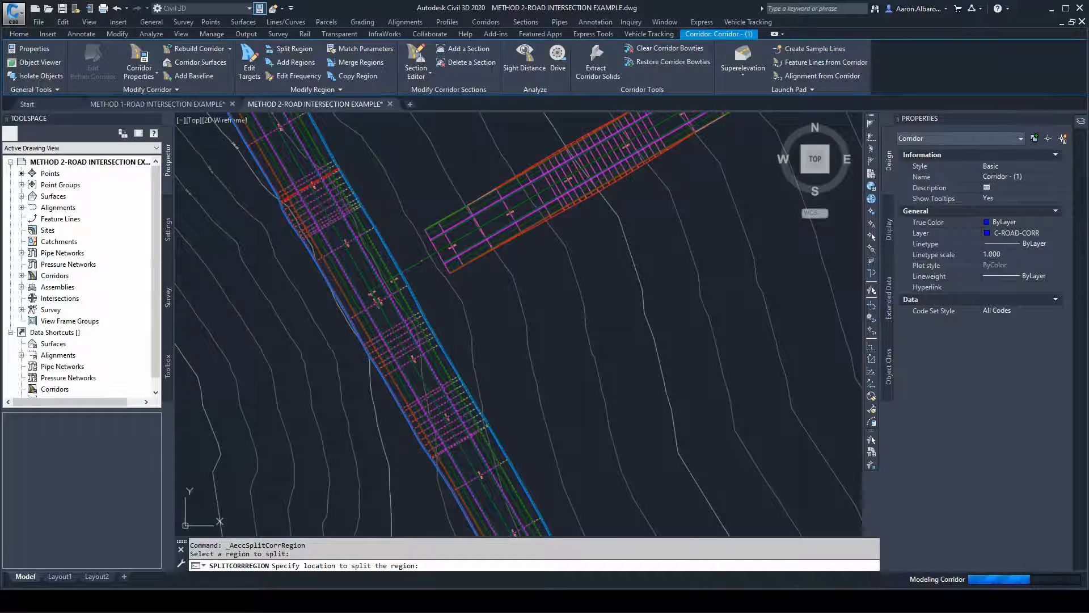
left_click(425, 378)
left_click(429, 394)
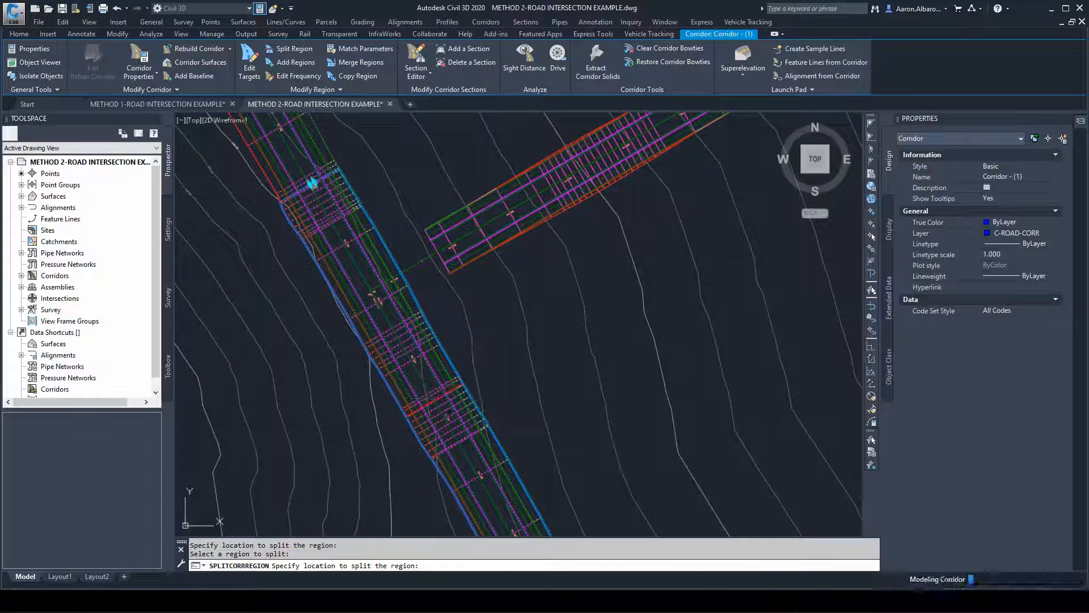
key("Escape")
key("Escape")
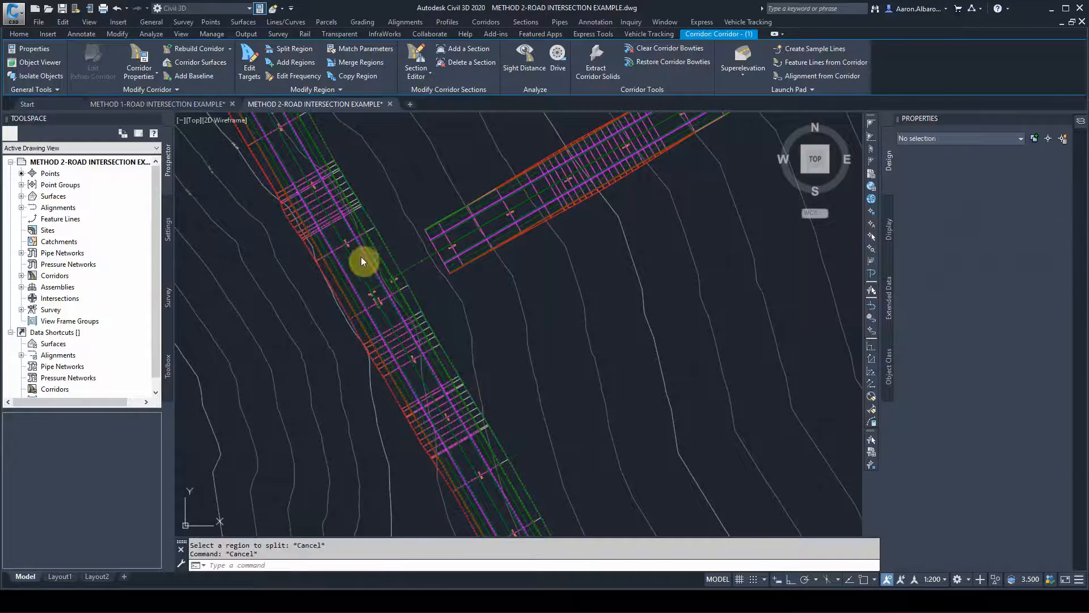
- Assign the RJ-LHS assembly to the middle region of the main-road corridor at the junction
left_click(363, 261)
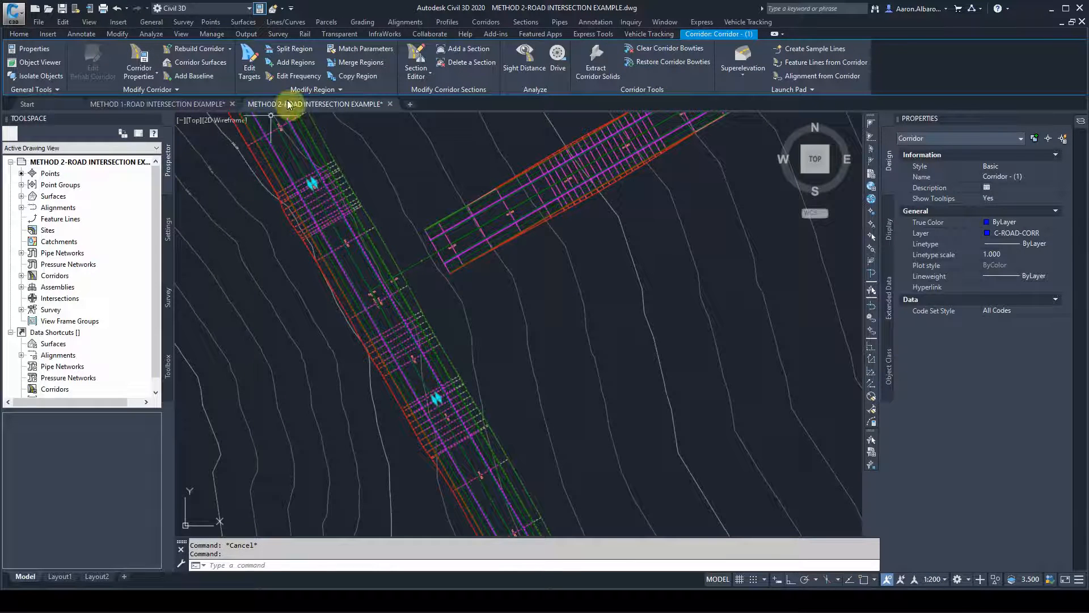
left_click(314, 89)
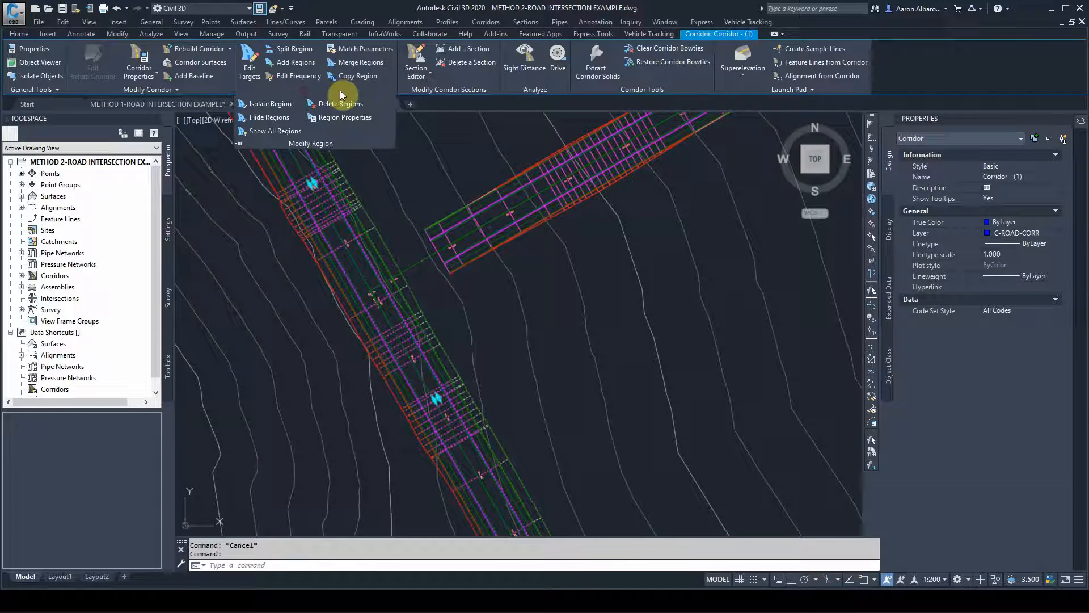
left_click(341, 124)
left_click(400, 326)
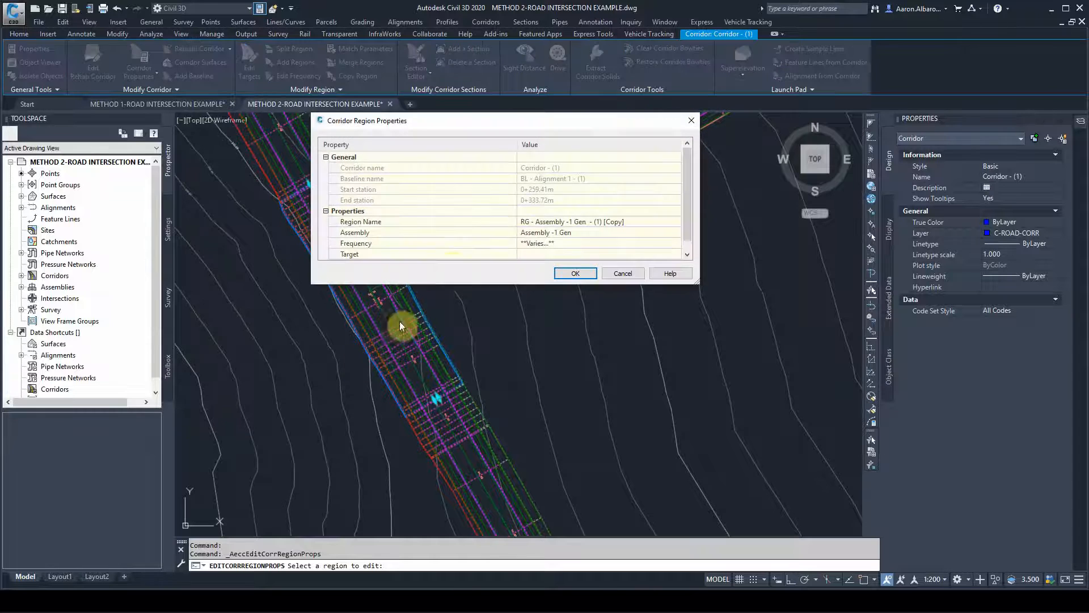
left_click(673, 231)
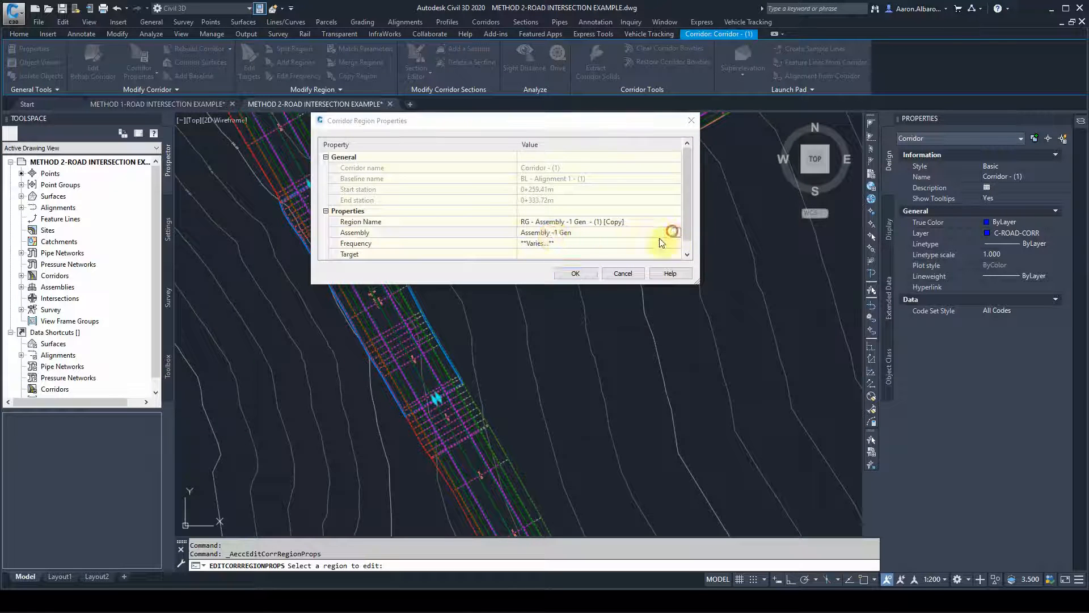
left_click(567, 290)
left_click(556, 308)
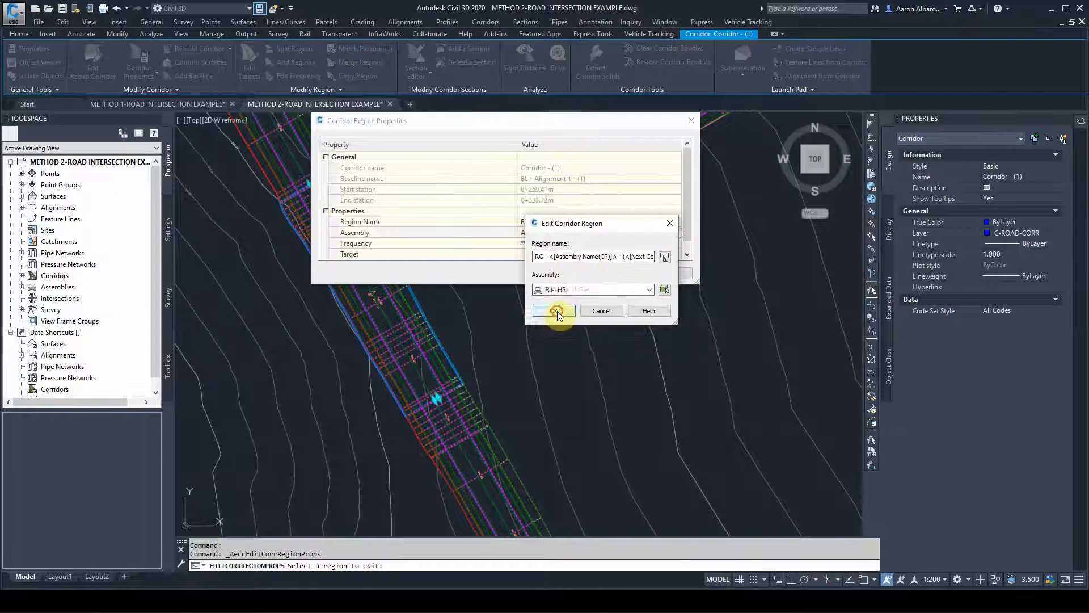
left_click(549, 312)
left_click(589, 273)
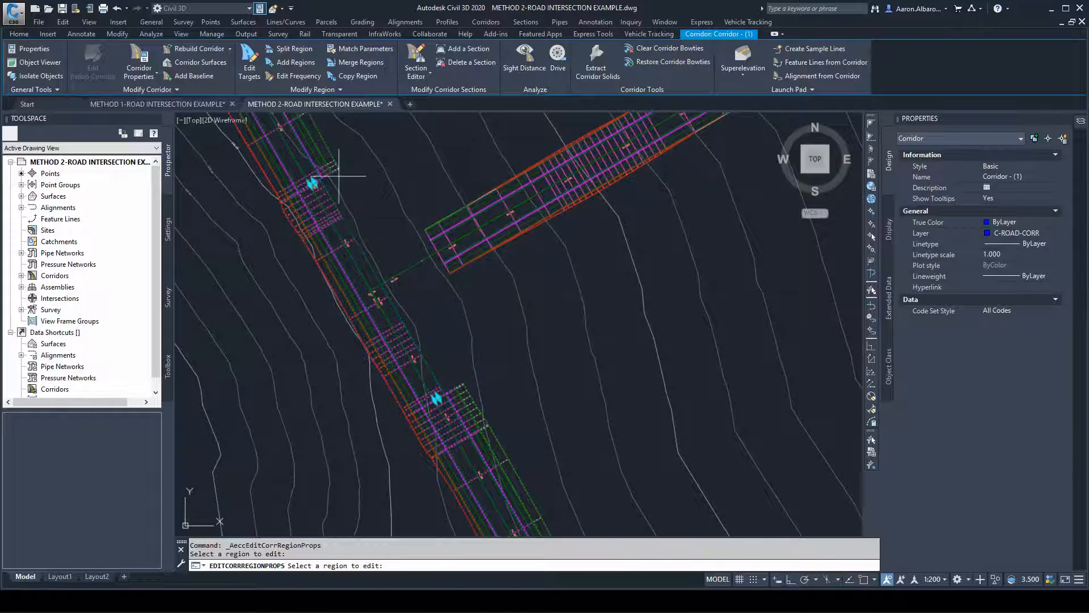
key("Escape")
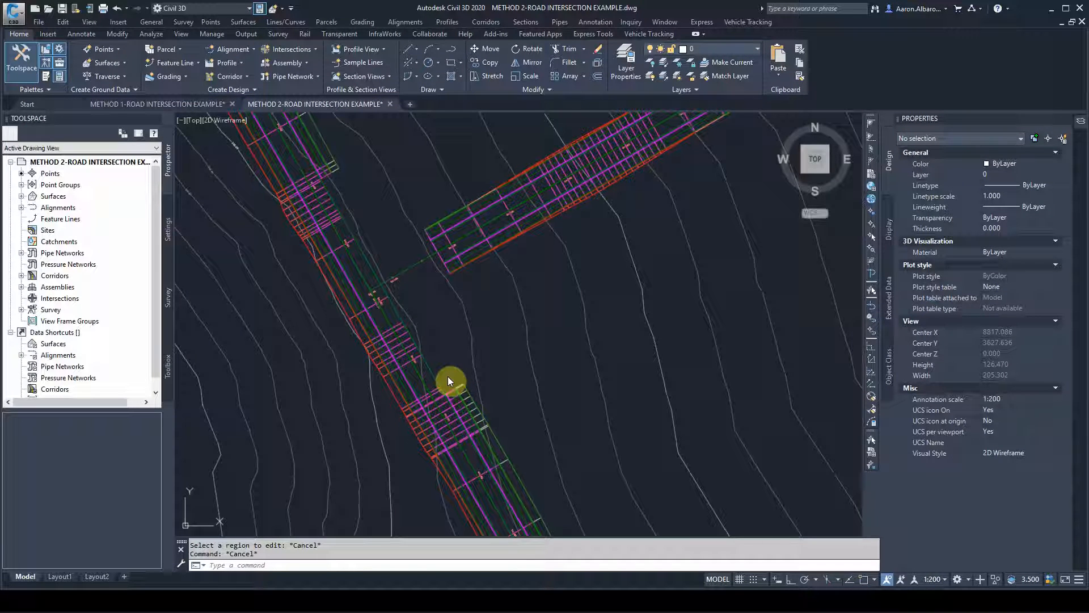
left_click(426, 309)
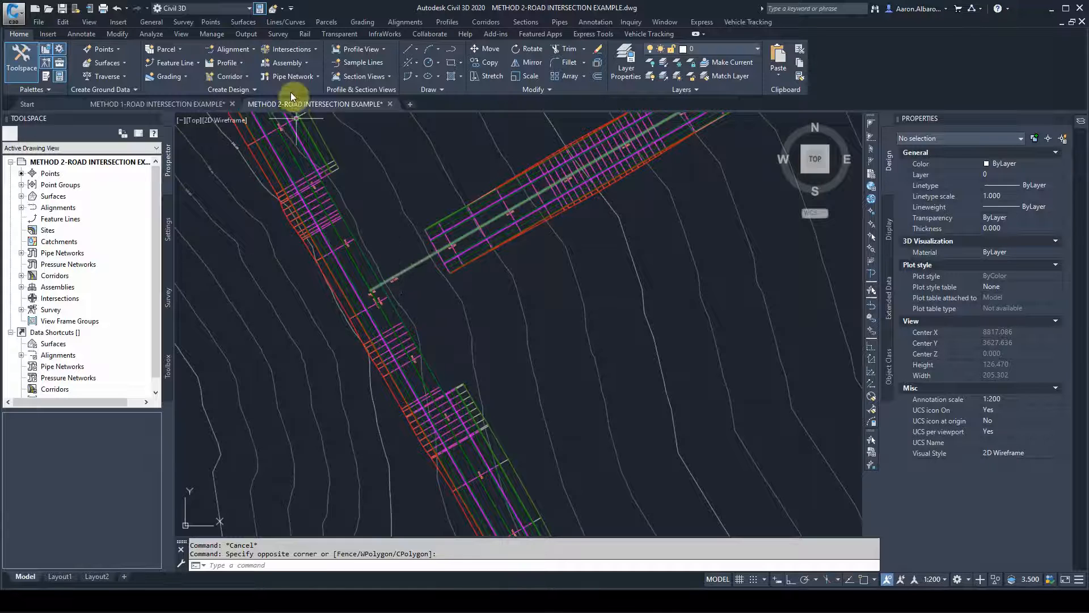
left_click(289, 50)
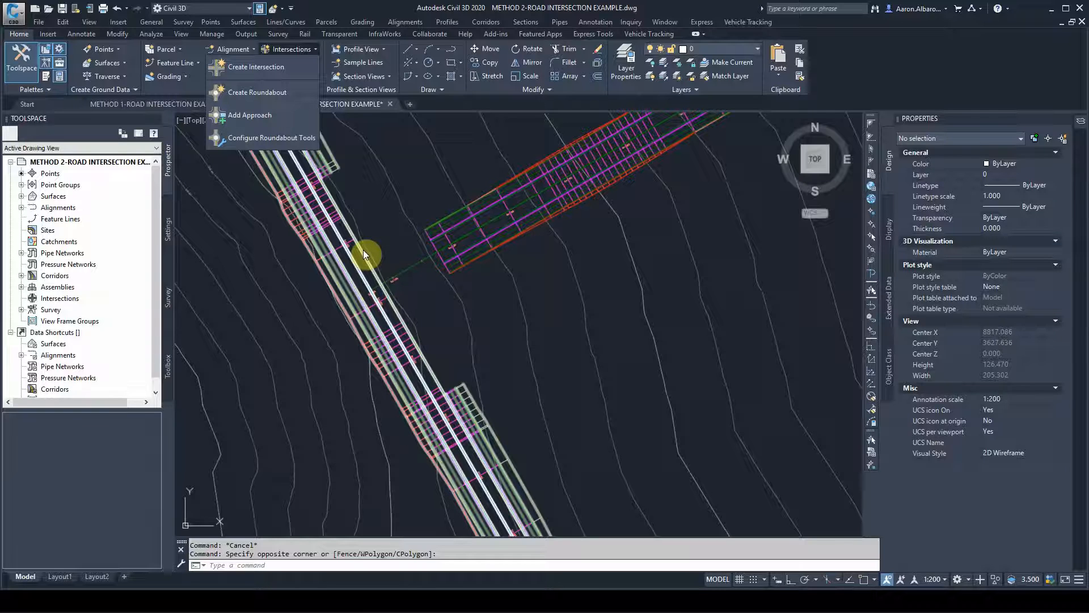
left_click(408, 251)
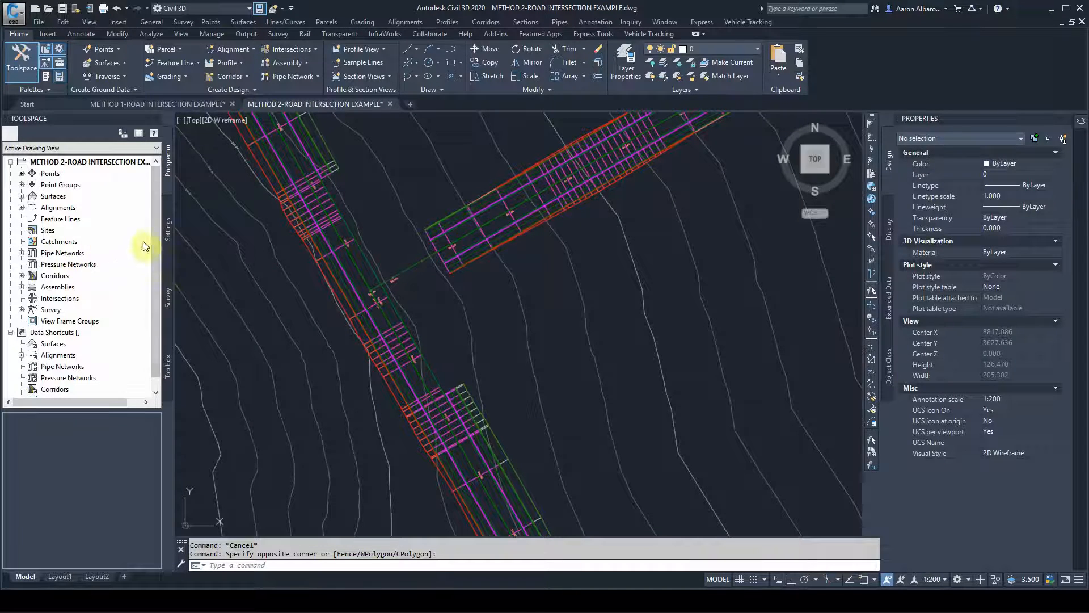
- Open the command settings of CreateIntersection from the drawing's intersection settings
left_click(169, 228)
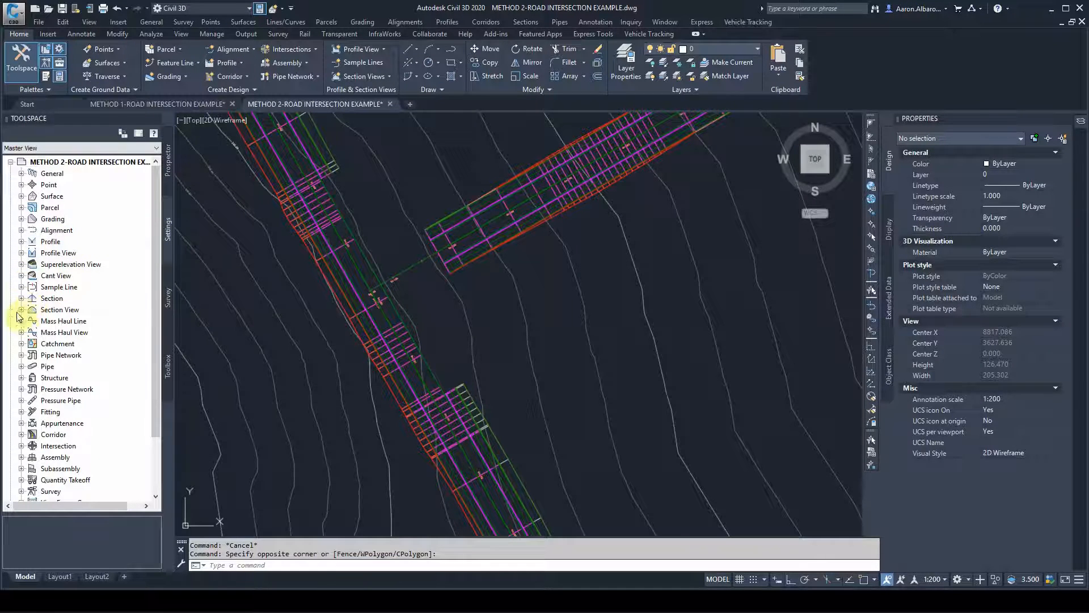
left_click(21, 446)
scroll(38, 341, "down", 2)
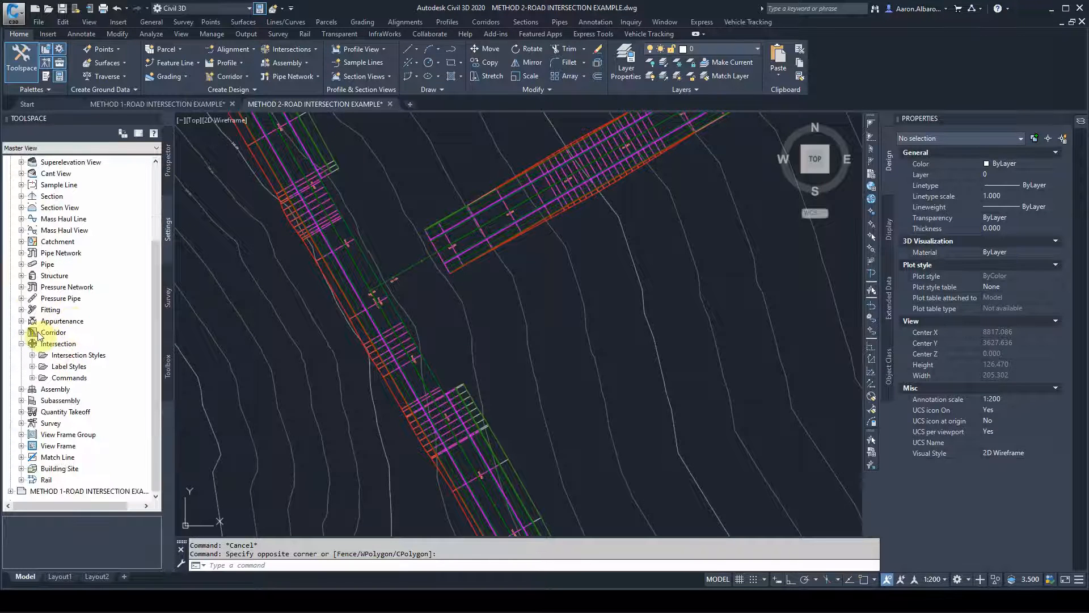
left_click(32, 377)
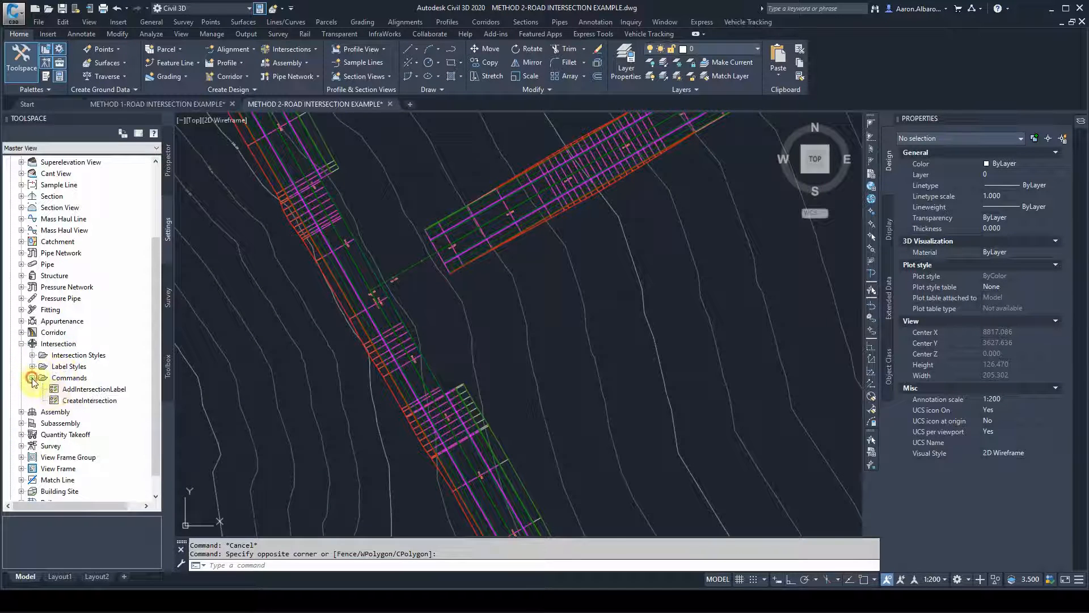
right_click(99, 401)
left_click(119, 409)
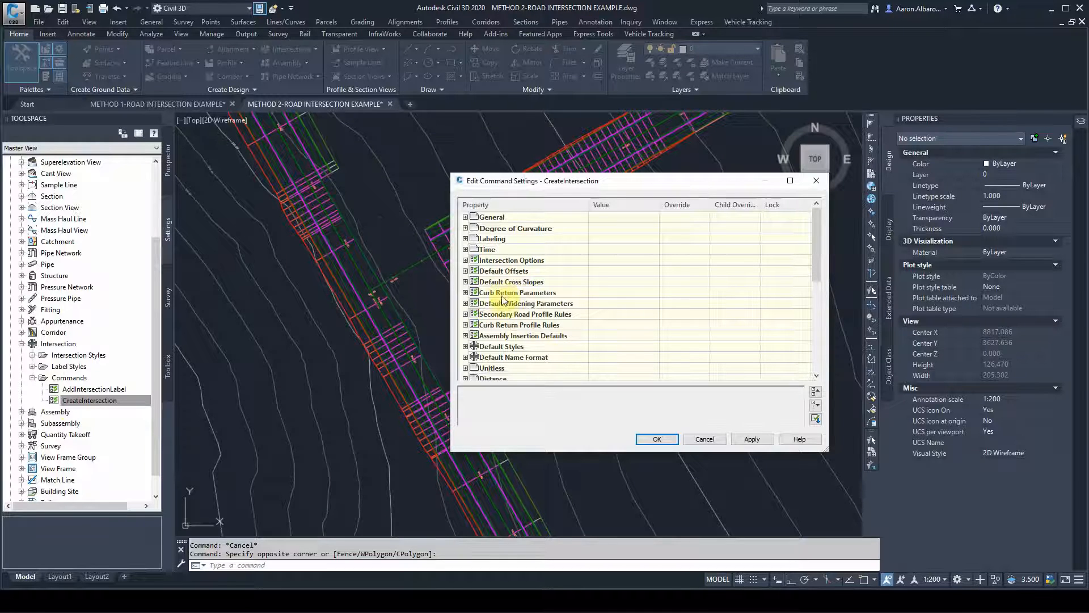
- Set Apply Grade Rules to No in the Secondary Road Profile Rules, then apply and confirm the command settings
left_click(465, 314)
left_click(600, 326)
left_click(640, 325)
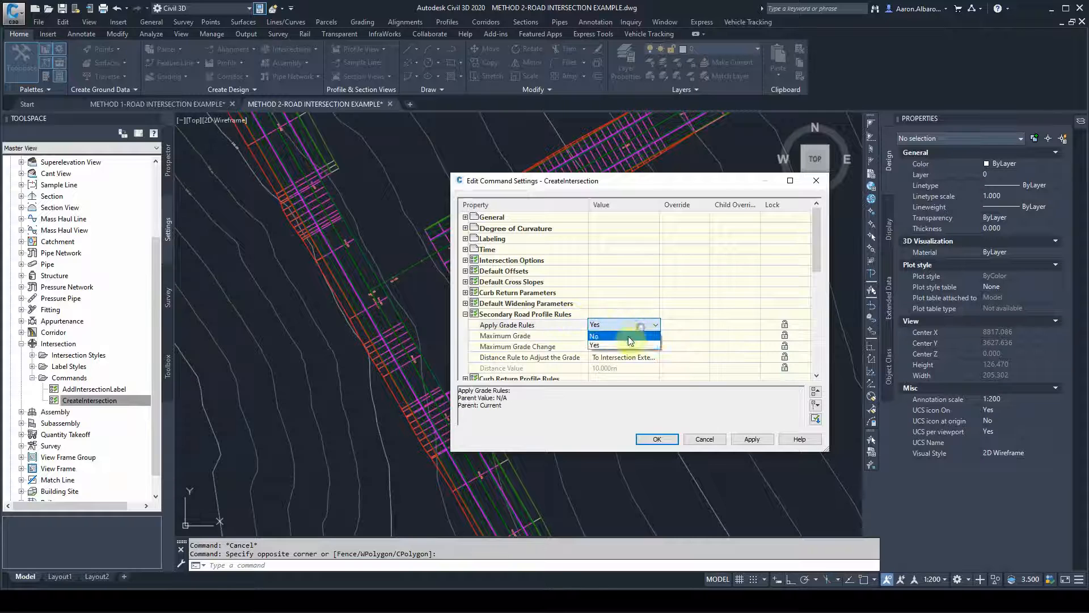
left_click(609, 339)
left_click(752, 439)
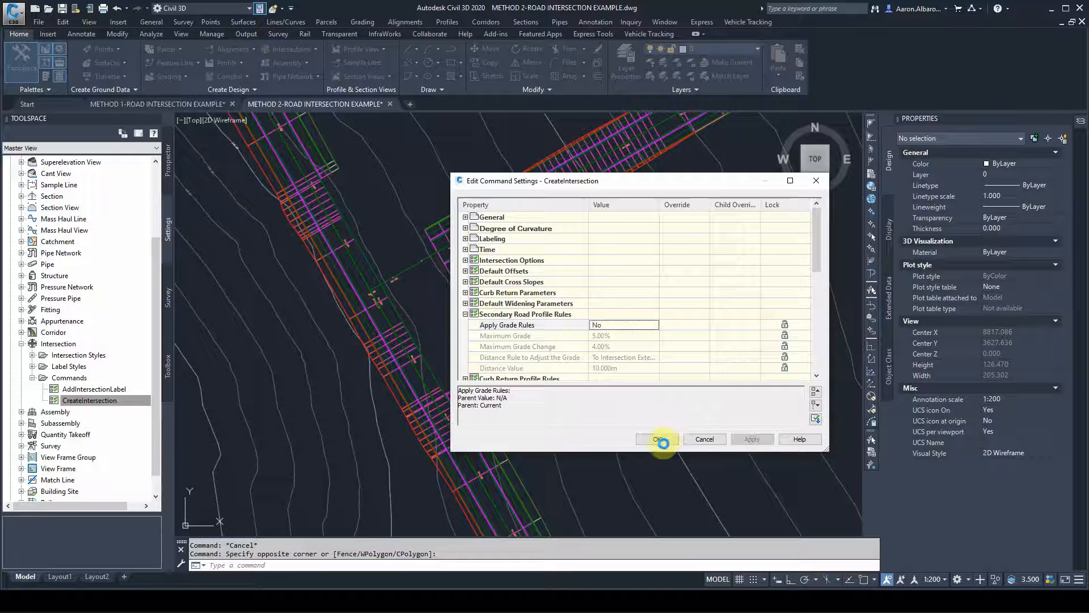
left_click(657, 440)
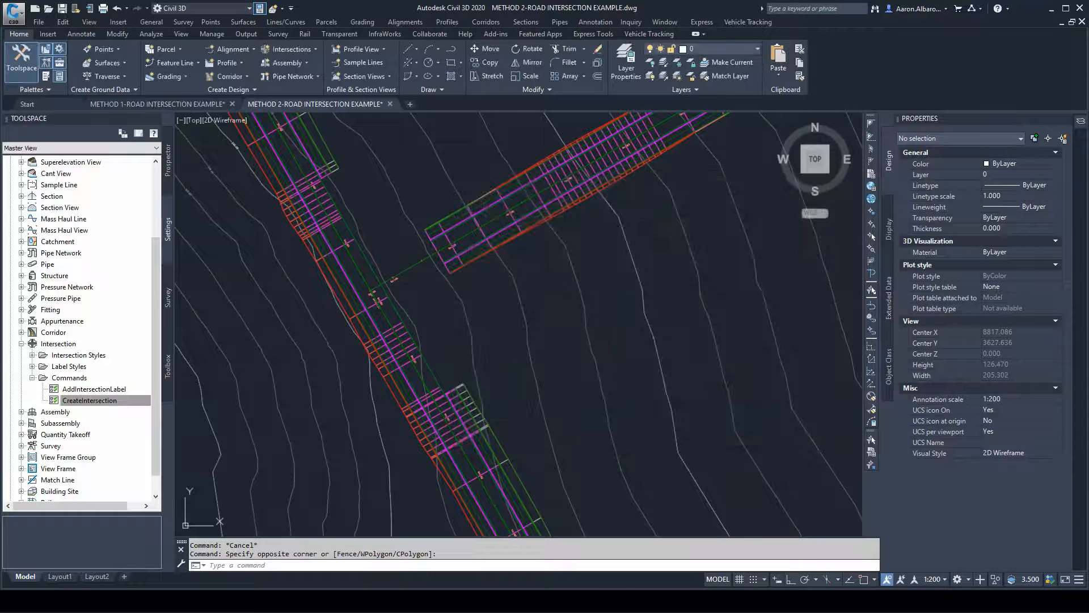
left_click(32, 378)
left_click(21, 344)
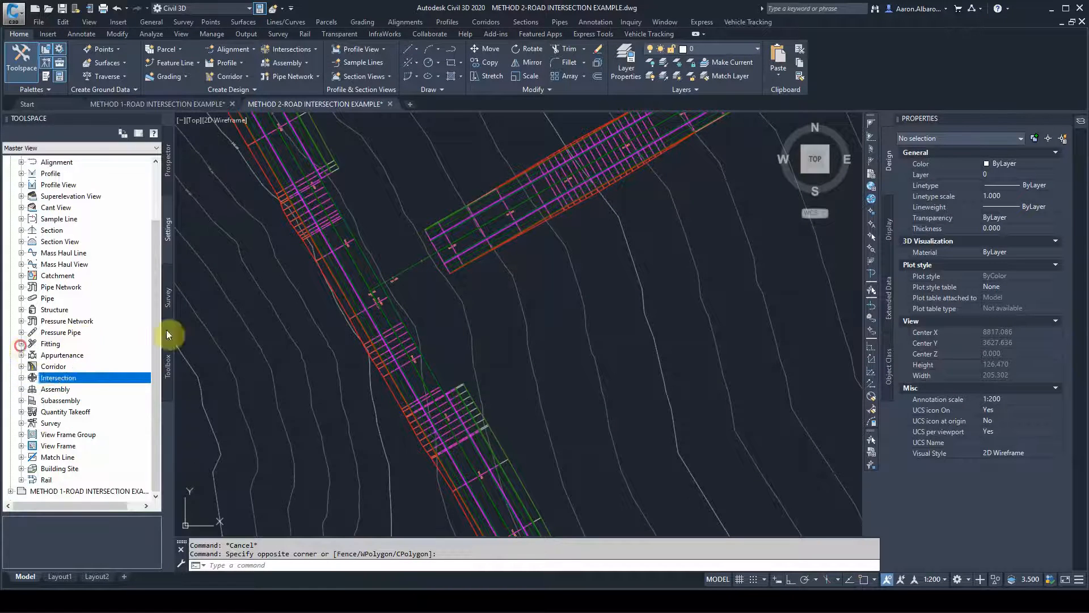
scroll(369, 341, "down", 4)
key("Escape")
key("Escape")
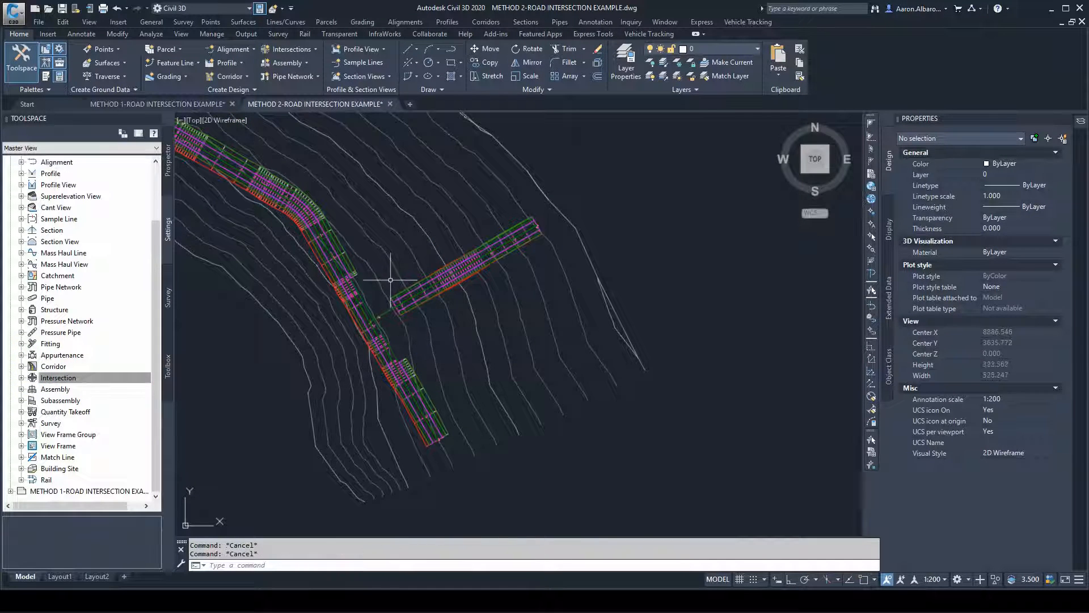
- Start Create Intersection with running object snap off and pick the side-road alignment's endpoint on the main-road centreline using an Endpoint snap
scroll(390, 279, "up", 2)
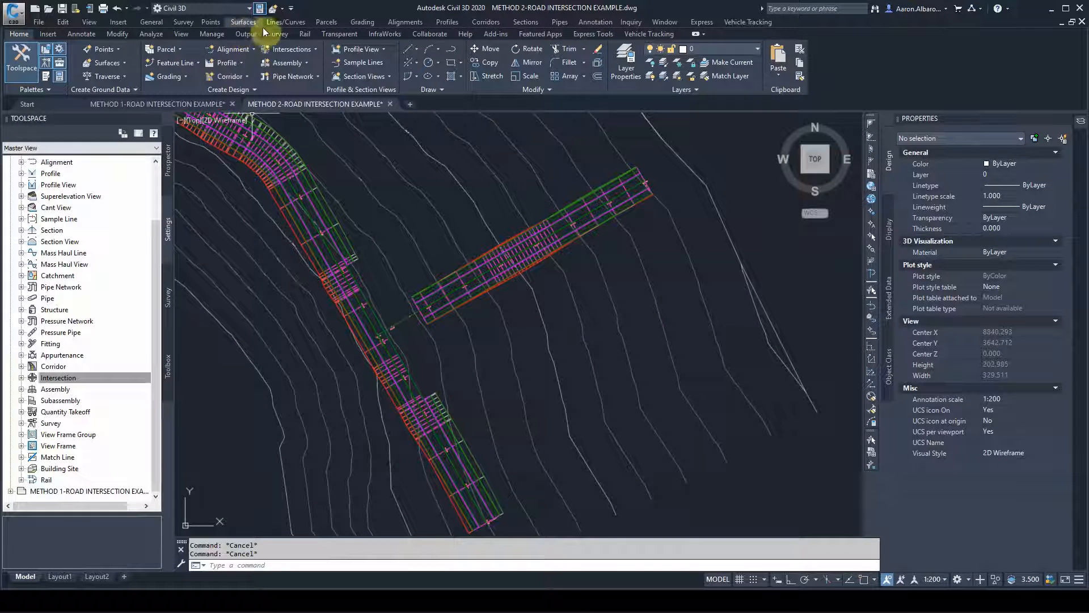
left_click(278, 50)
left_click(254, 66)
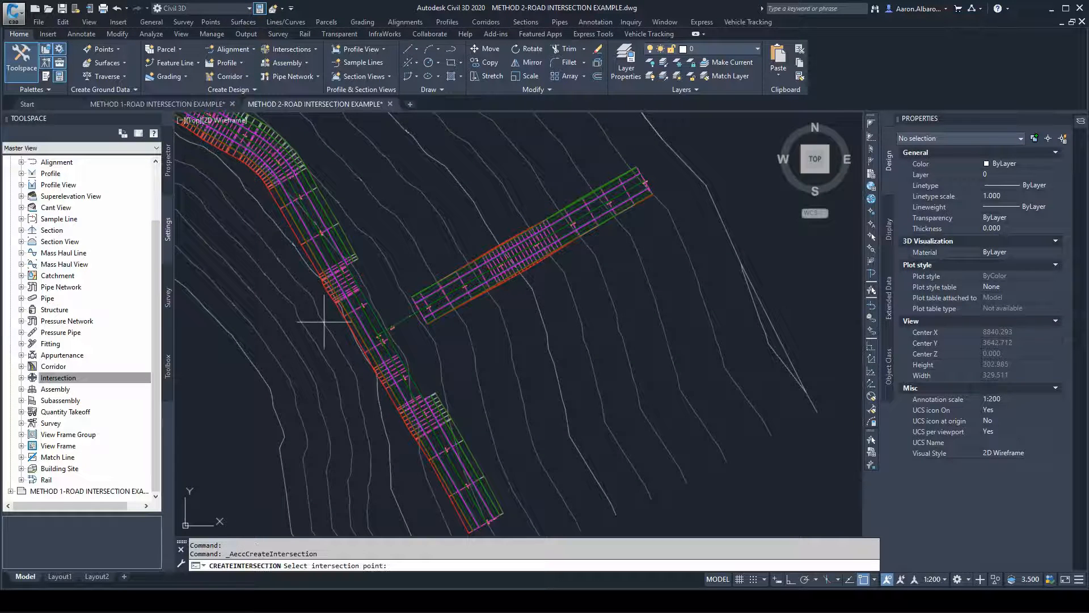
scroll(363, 332, "up", 5)
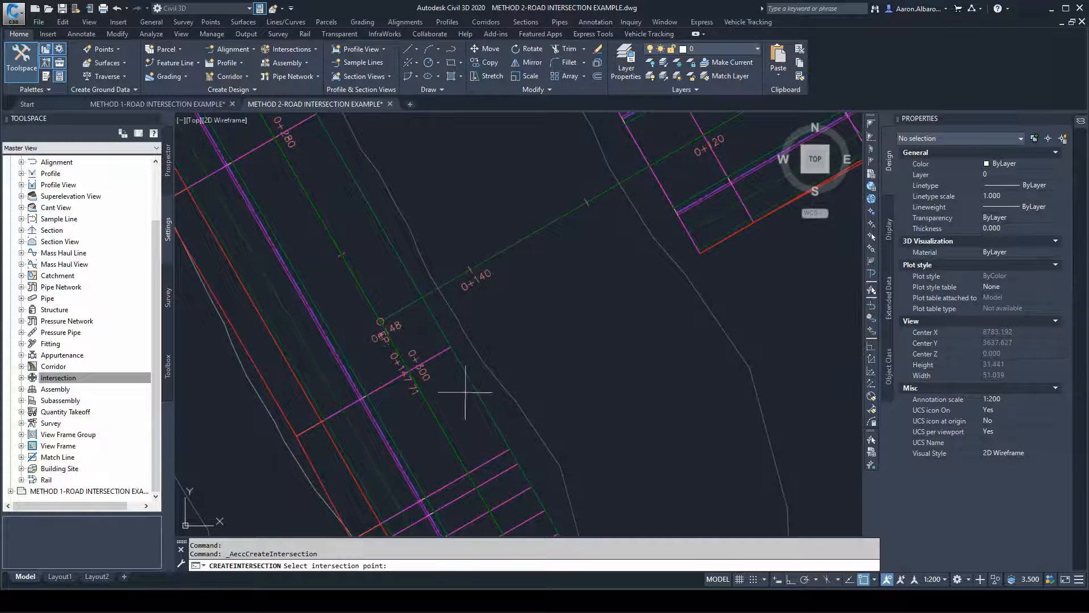
left_click(863, 579)
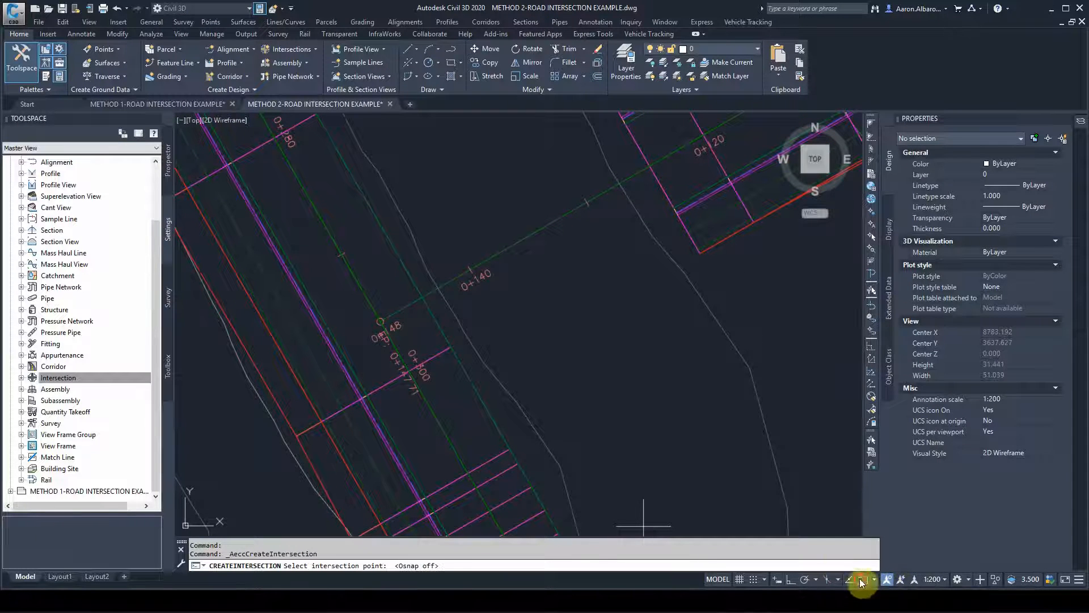
right_click(391, 290, "shift")
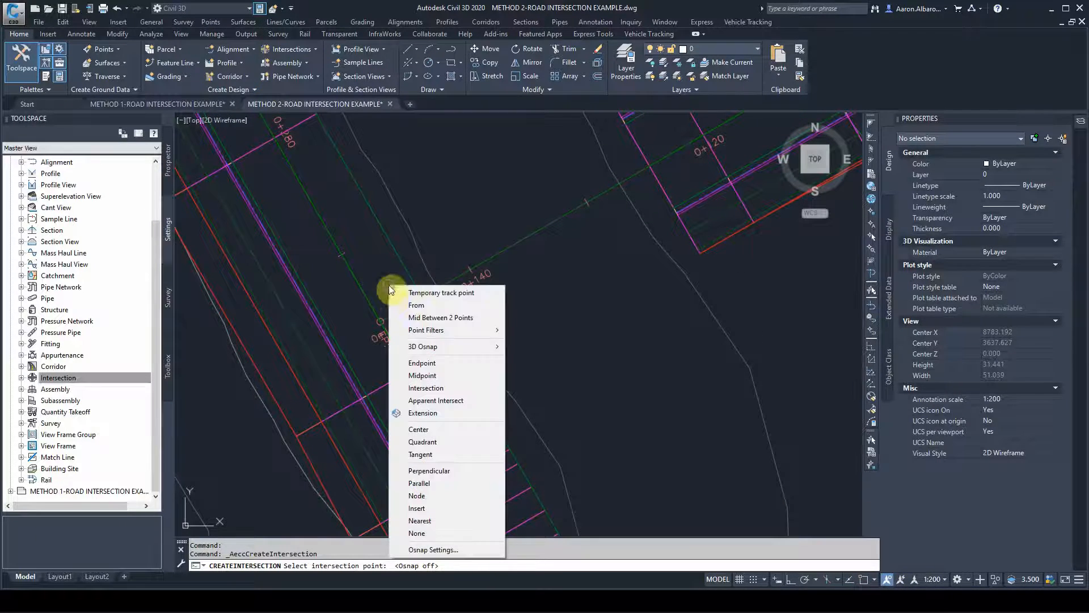
left_click(420, 363)
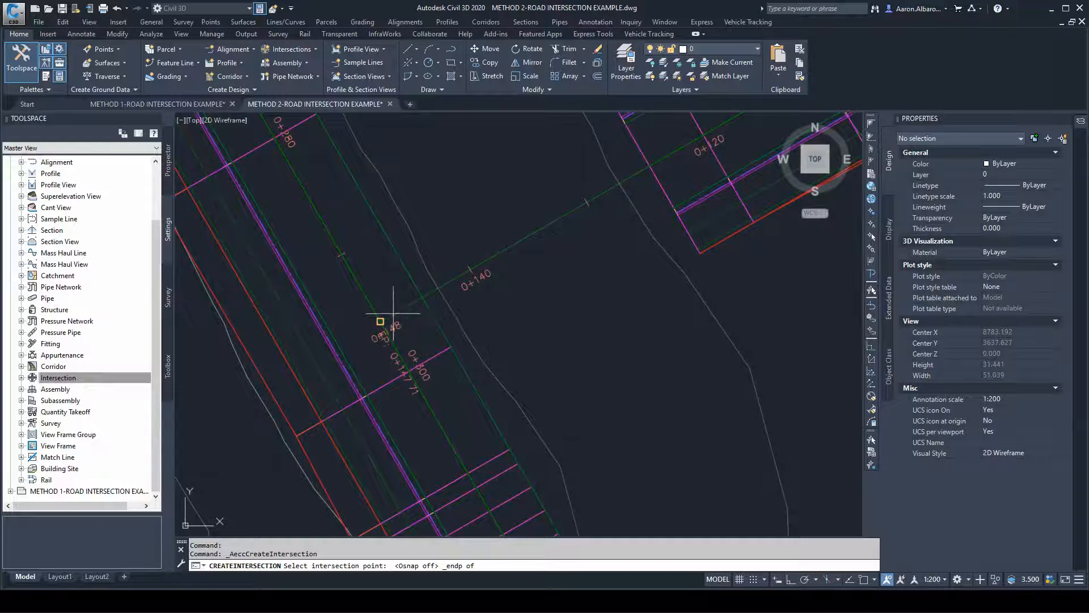
scroll(403, 308, "up", 10)
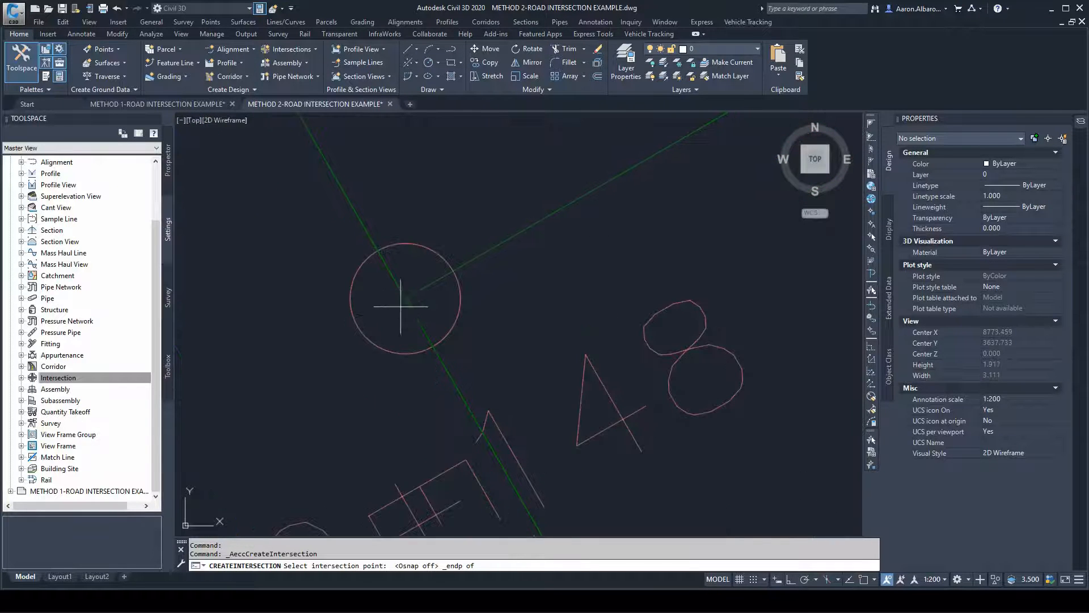
scroll(400, 295, "up", 5)
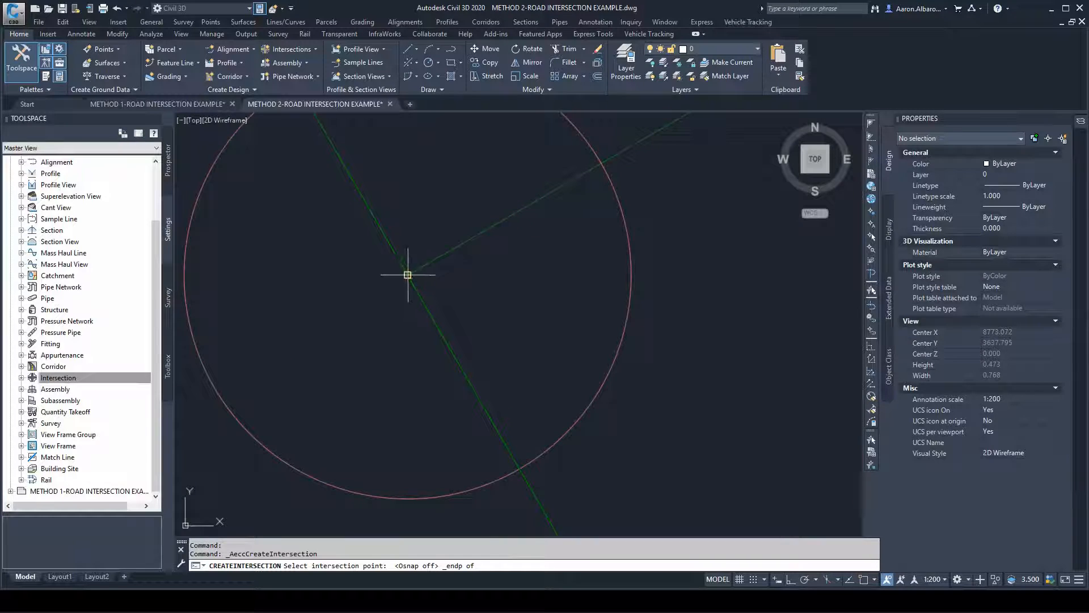
scroll(352, 340, "down", 3)
scroll(383, 332, "down", 10)
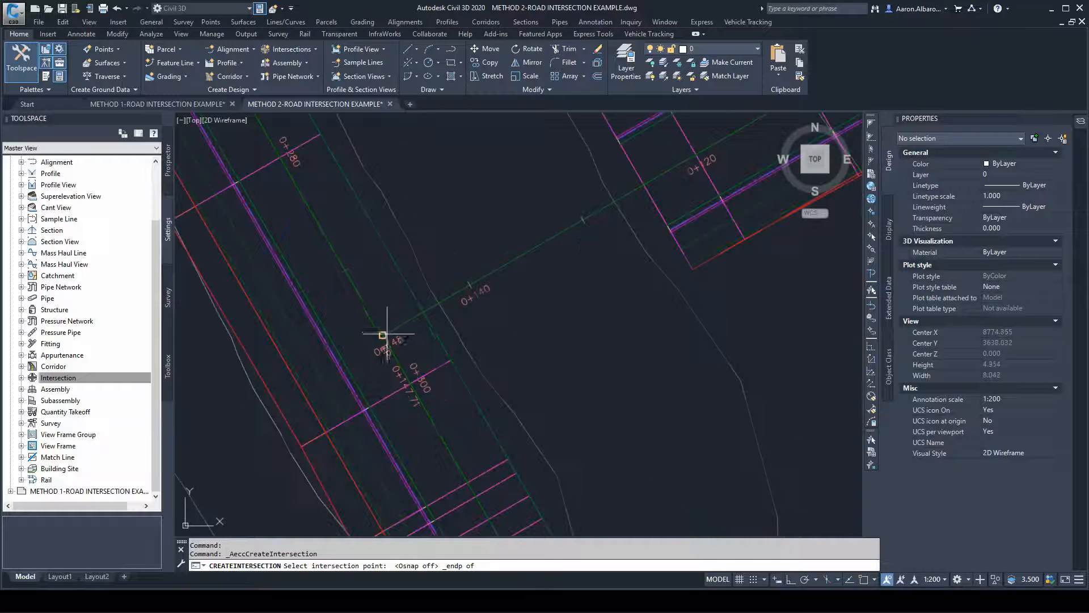
left_click(325, 357)
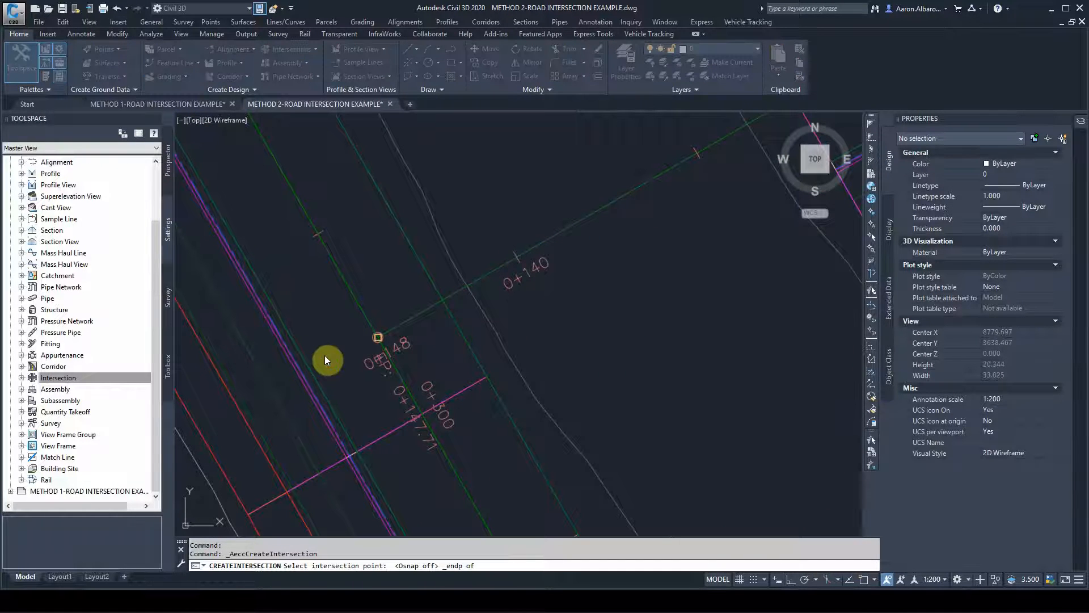
left_click(357, 328)
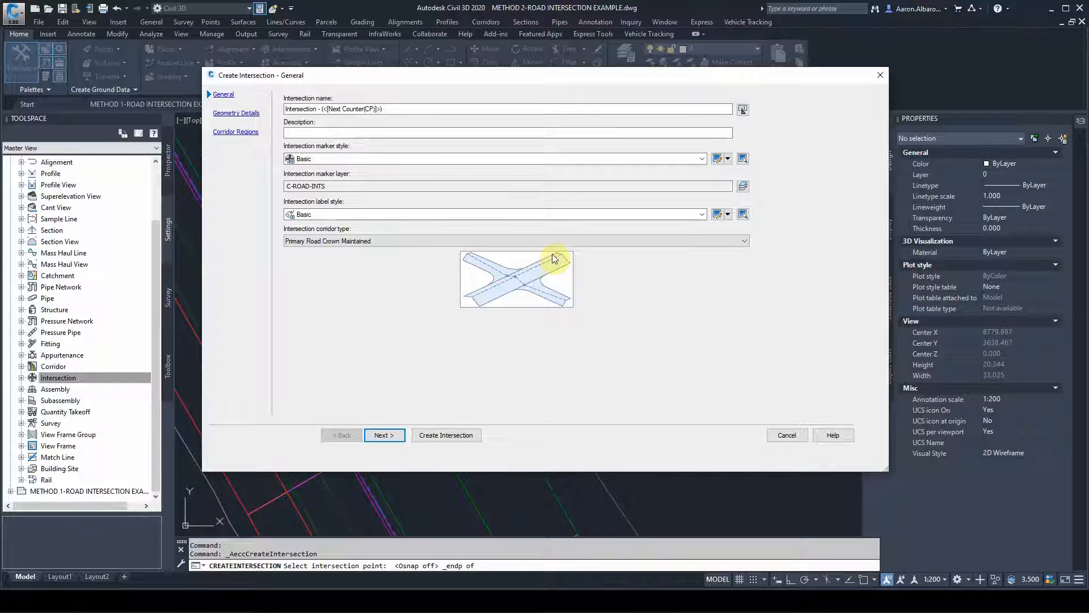
- Compare the intersection corridor types, choose Primary Road Crown Maintained and continue to the geometry details
left_click(366, 244)
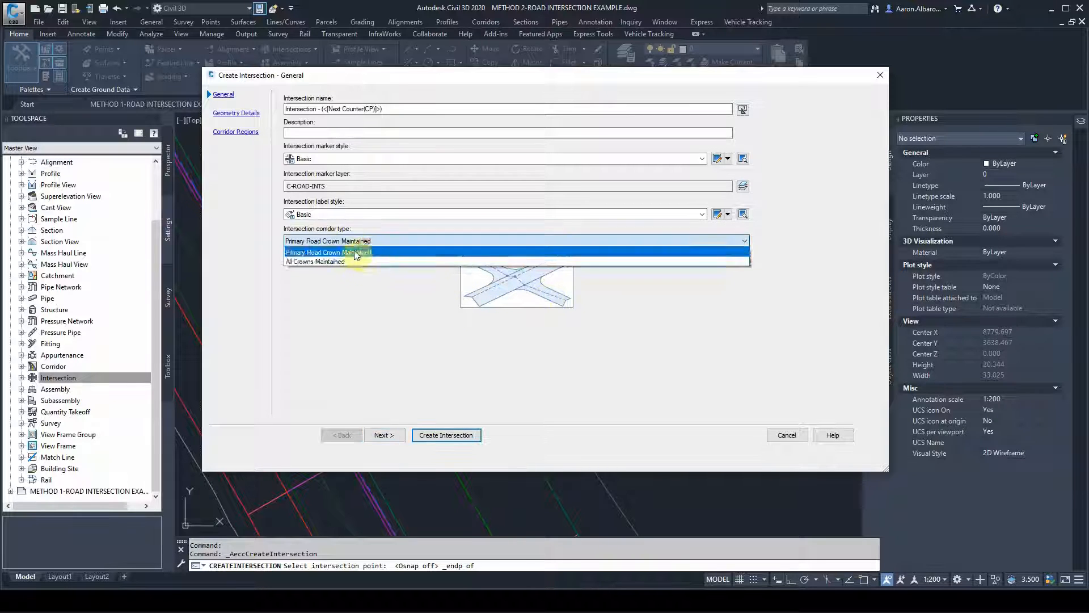
left_click(340, 260)
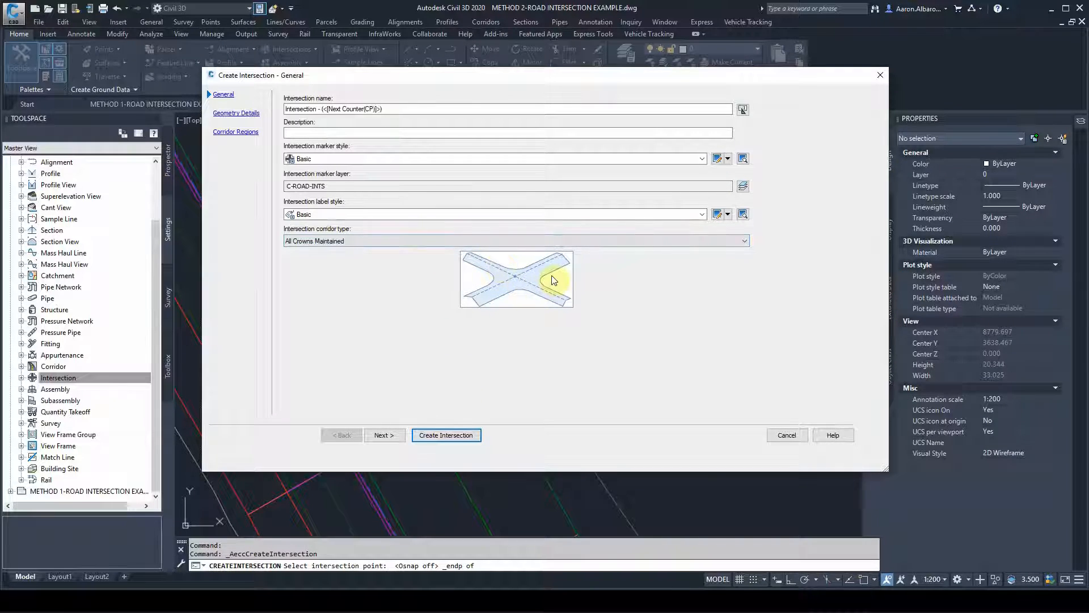
left_click(385, 243)
left_click(354, 252)
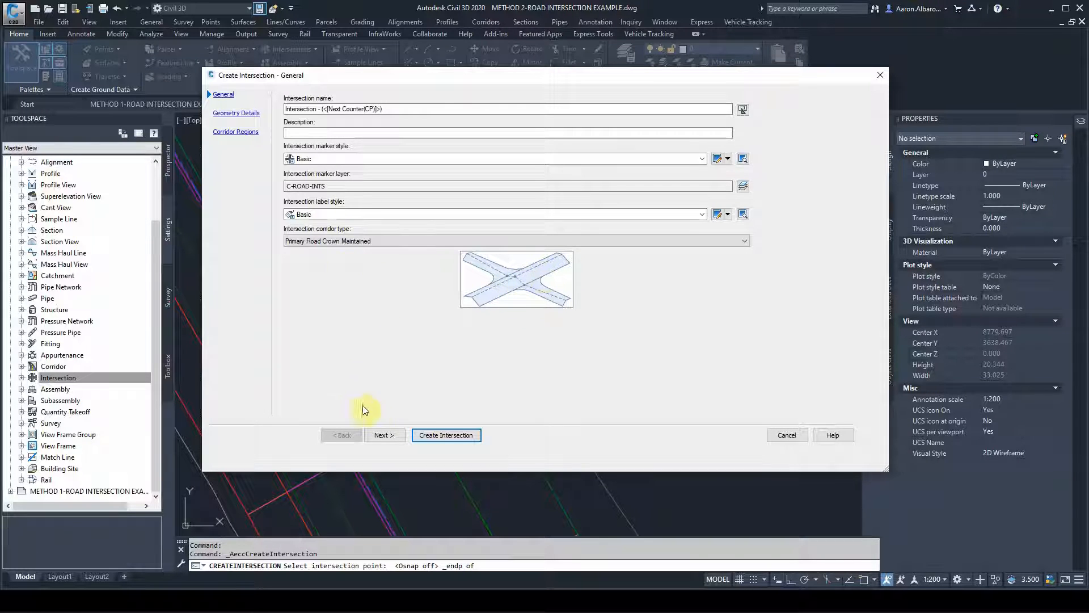
left_click(385, 436)
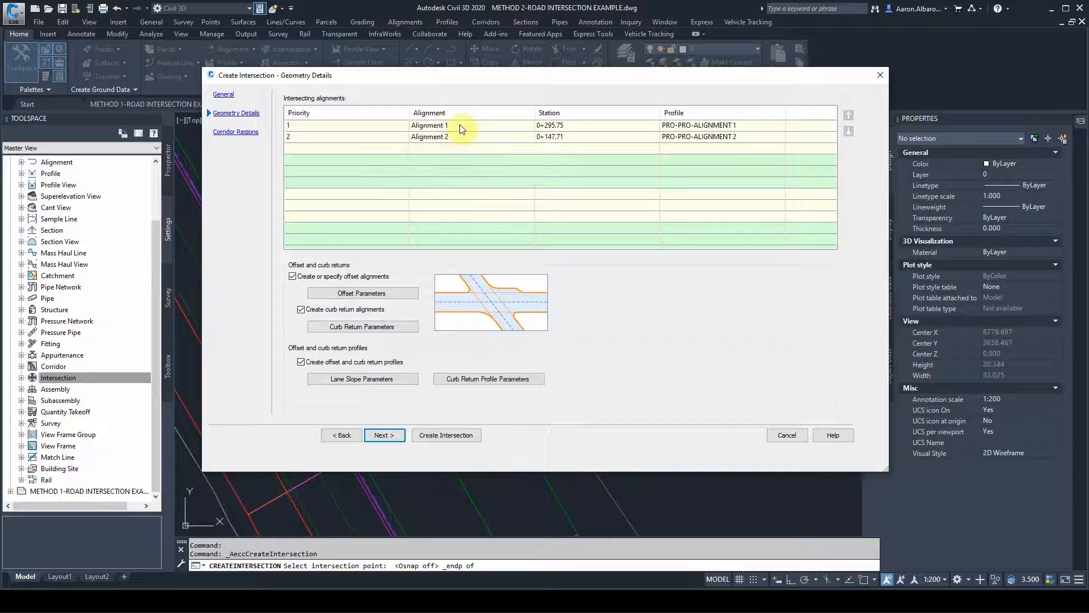
- Examine the two alignments at the junction behind the dialog and the profile choices for Alignment 1
left_click_drag(487, 77, 914, 82)
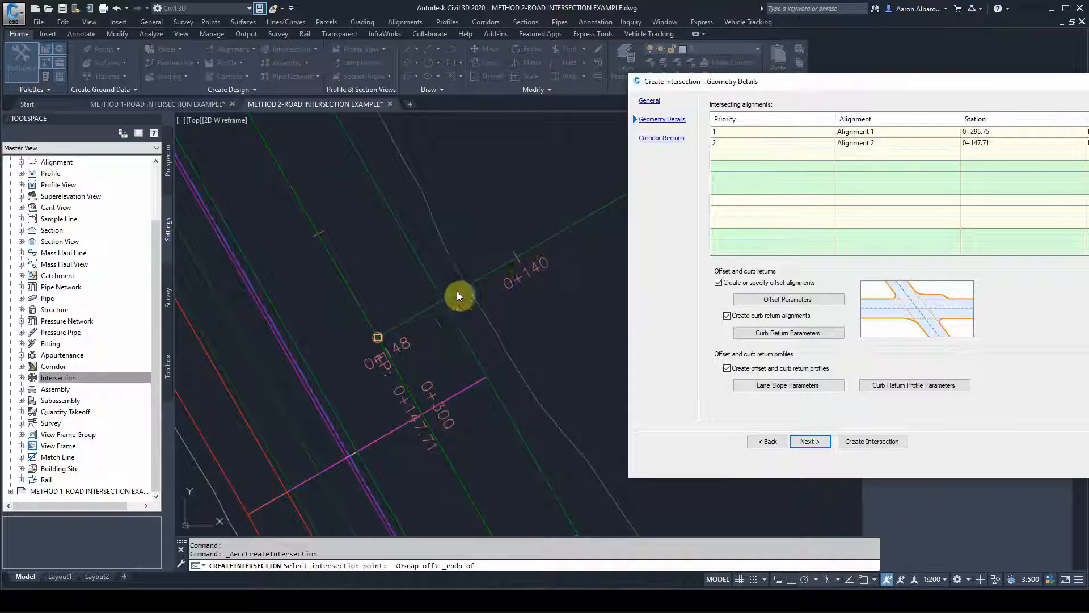
left_click_drag(812, 79, 376, 88)
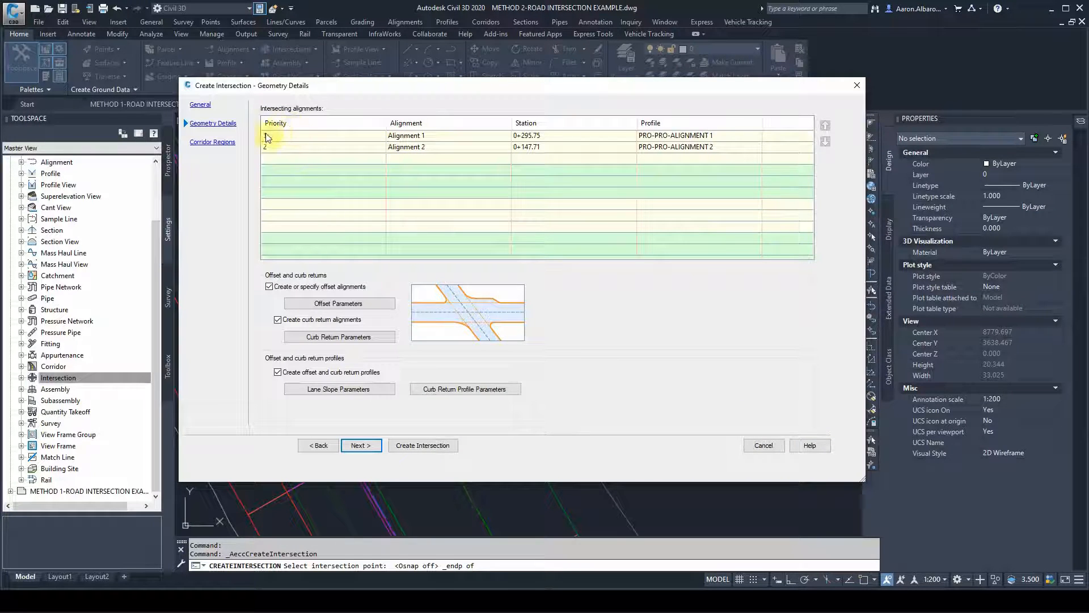
left_click(657, 136)
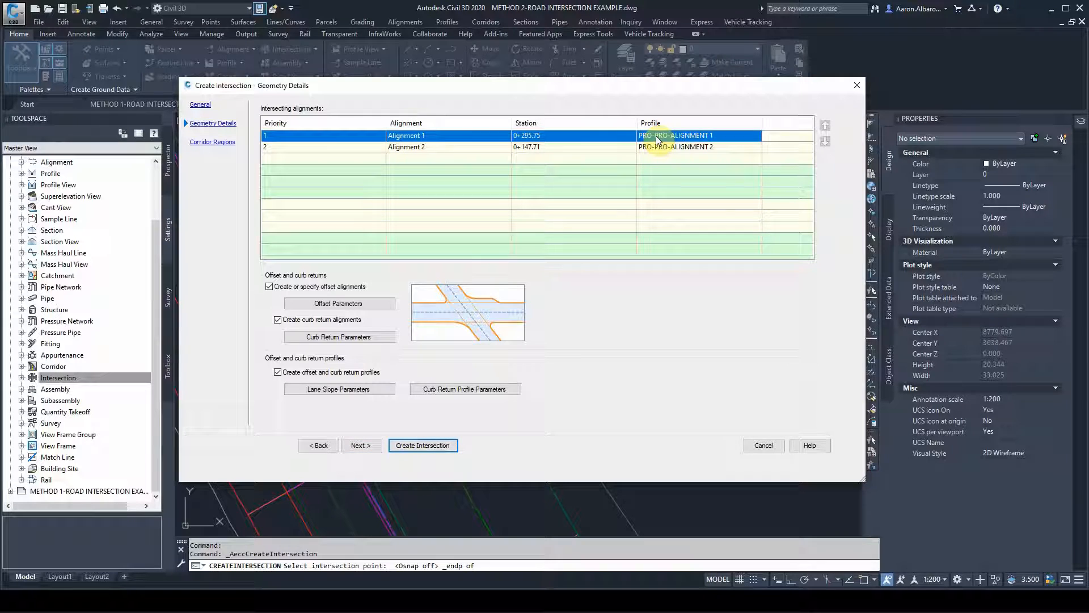
left_click(755, 137)
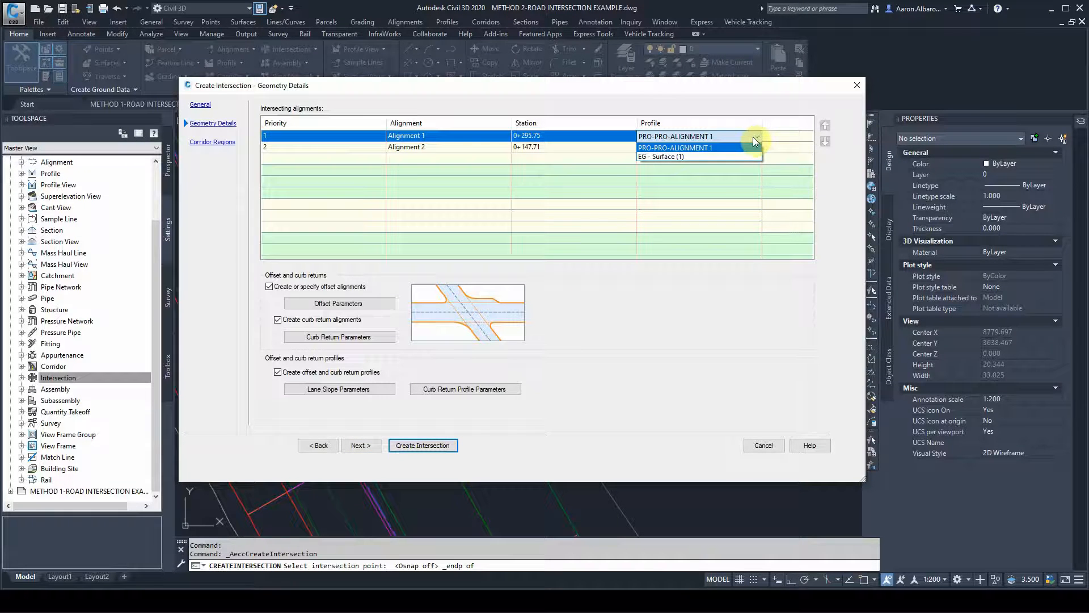
left_click(754, 137)
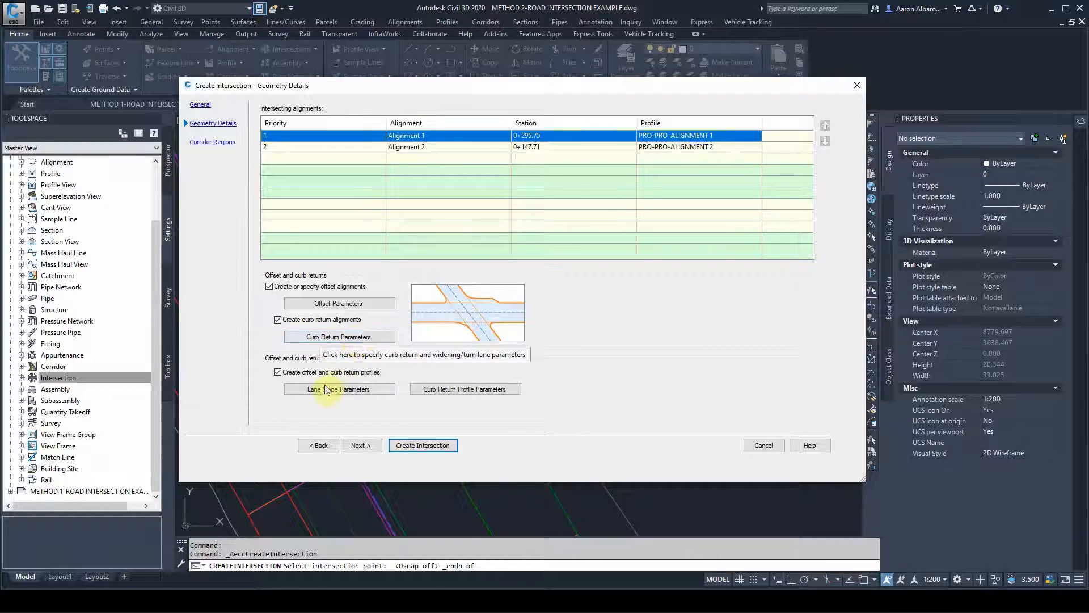
- Set the left and right offset values of the primary road, Alignment 1, to 3.6 m in the intersection offset parameters
left_click(346, 307)
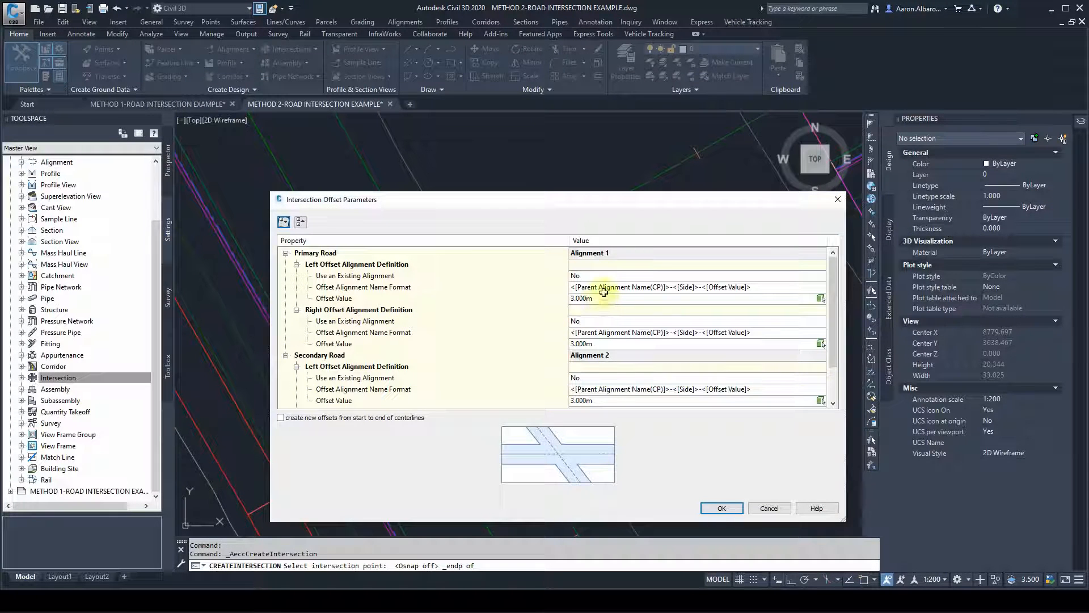
left_click(590, 299)
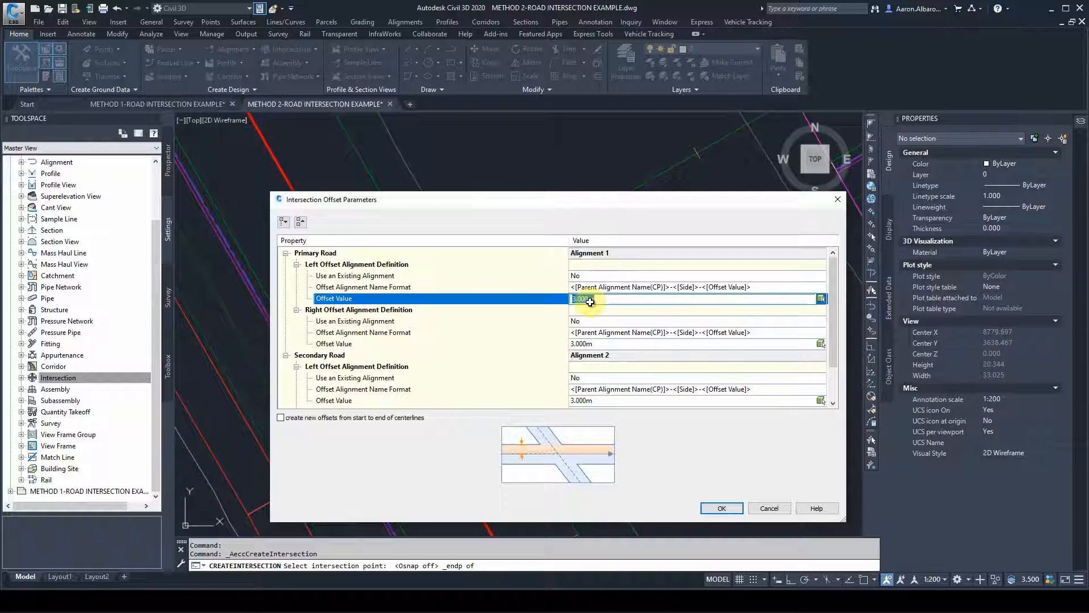
type("3.6")
left_click(596, 345)
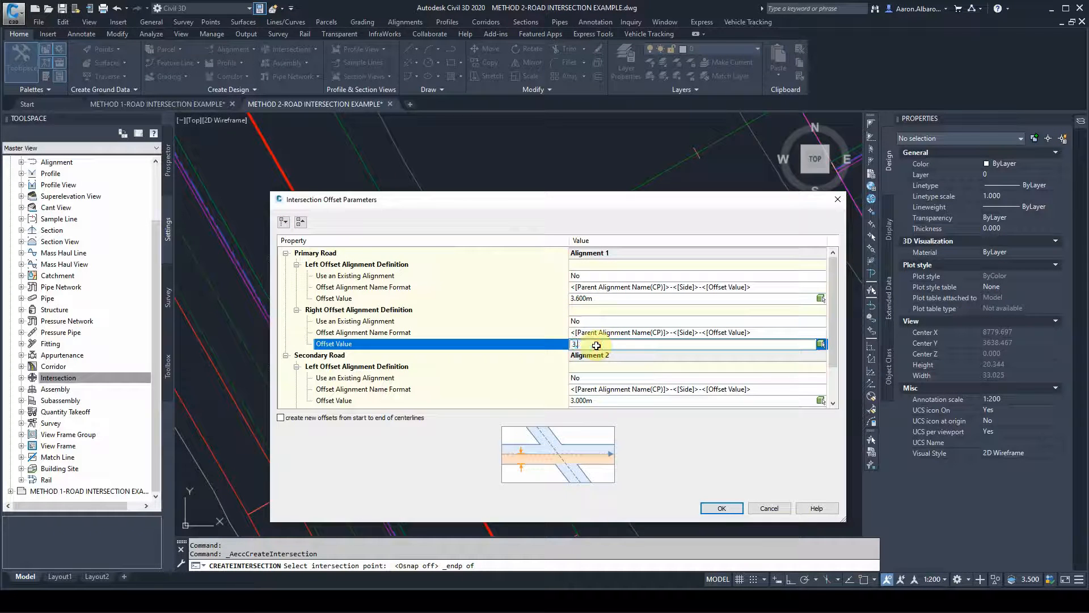
type("3.6")
- Set the left and right offset values of the secondary road, Alignment 2, to 3.6 m and confirm the offset parameters
scroll(597, 344, "down", 2)
left_click(590, 356)
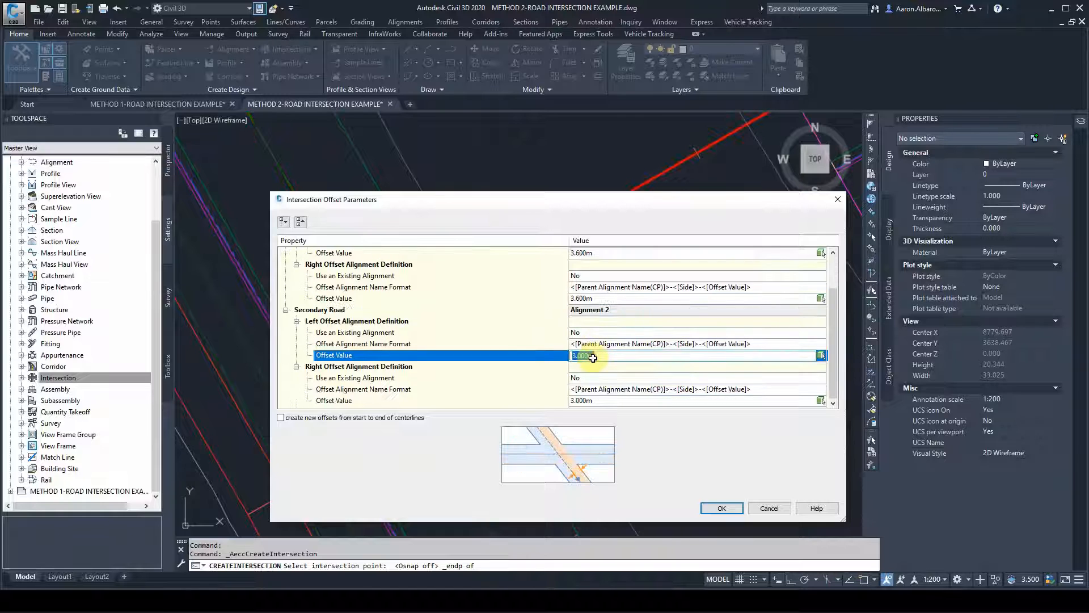
type("3.6")
left_click(594, 400)
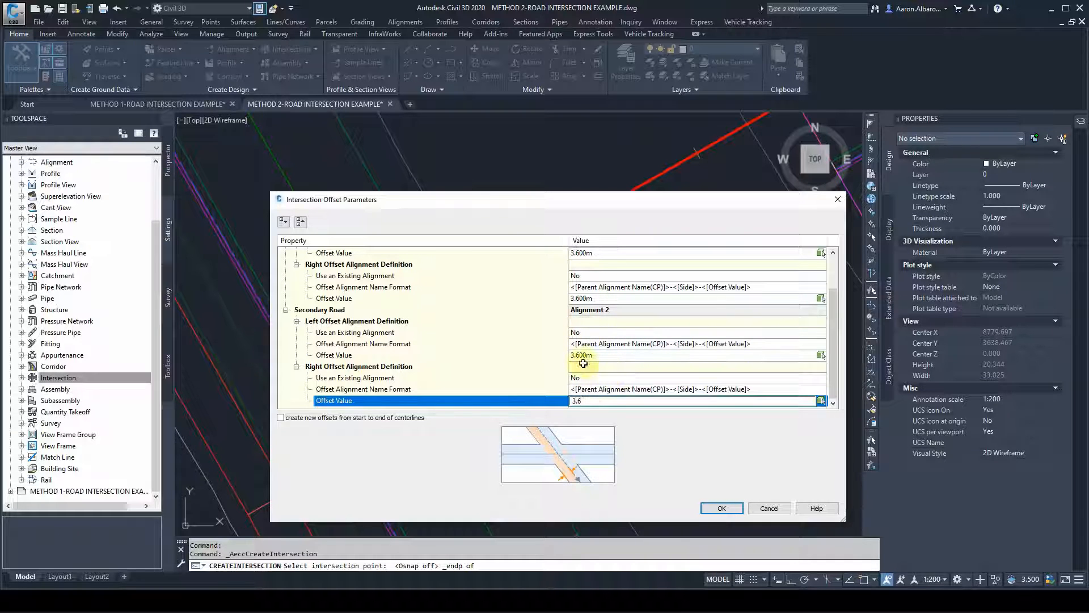
scroll(582, 269, "up", 2)
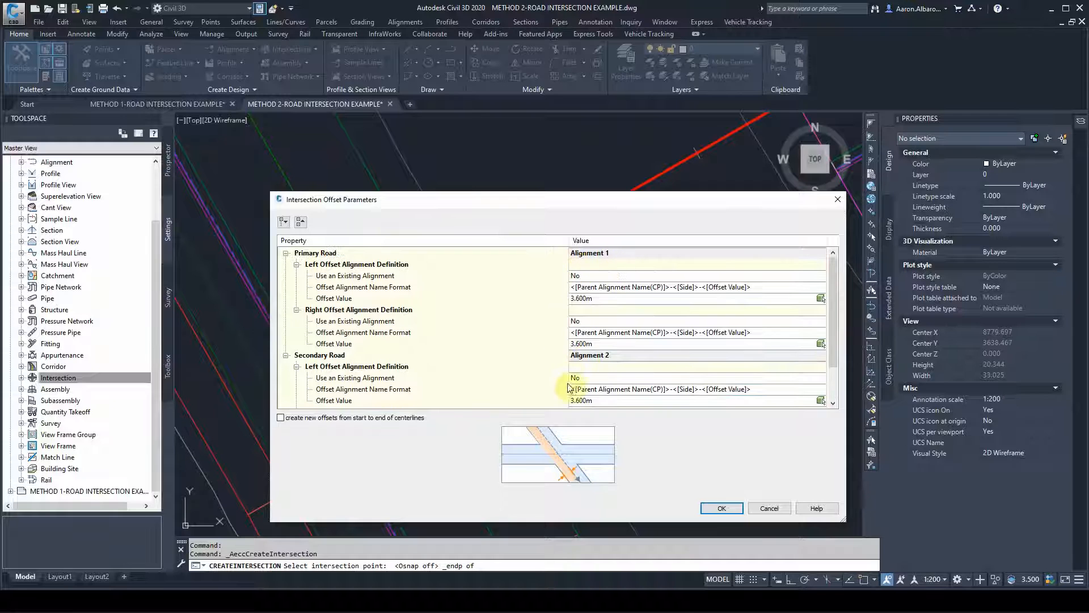
left_click(719, 508)
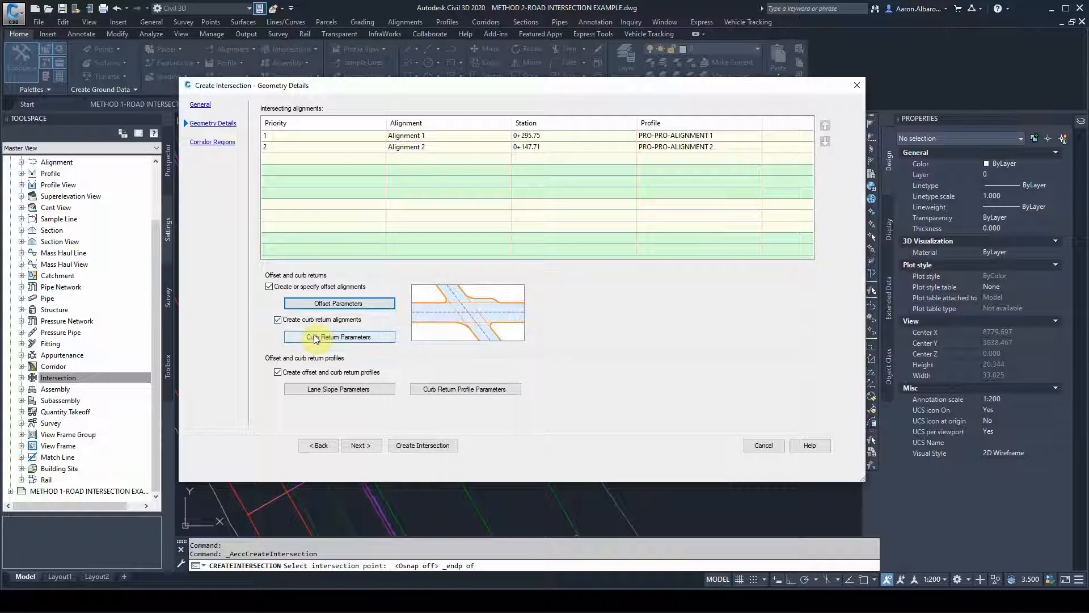
- Set the NE quadrant's circular fillet radius to 9 m in the intersection curb return parameters
left_click(316, 339)
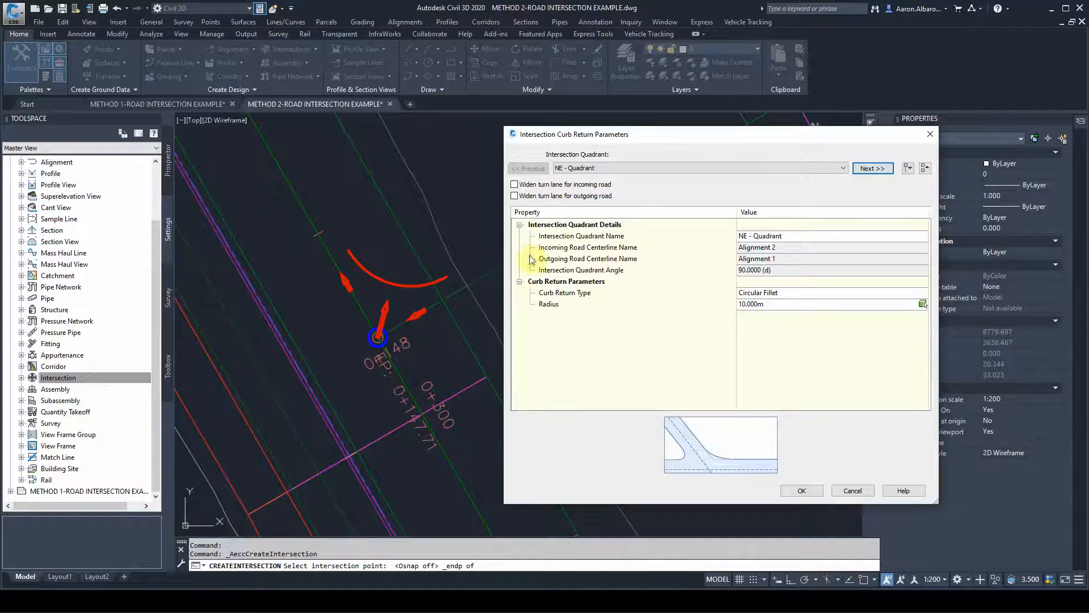
left_click_drag(762, 131, 775, 213)
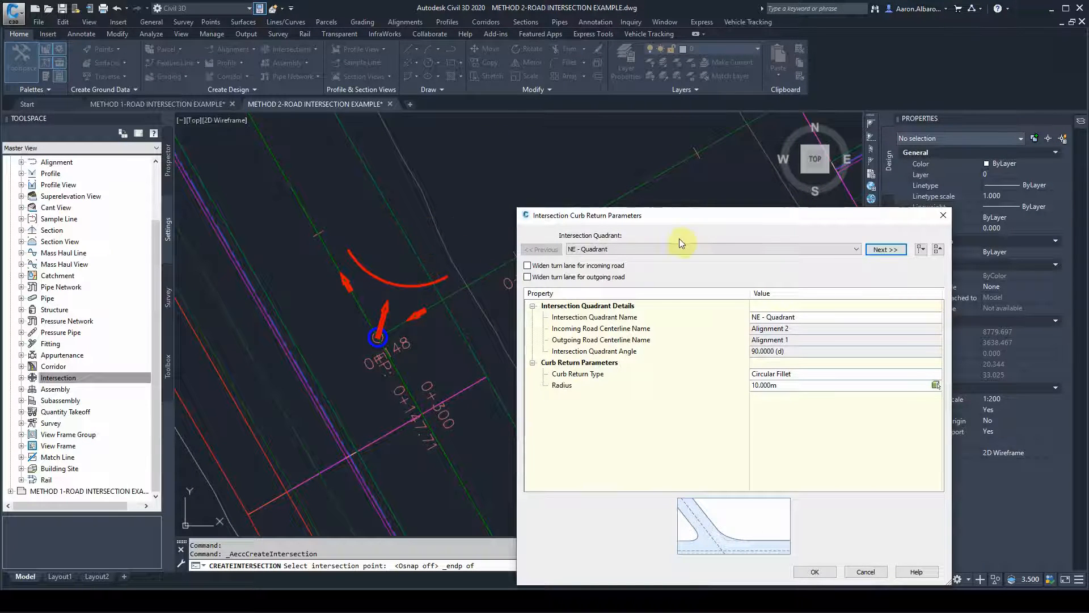
mouse_move(755, 218)
left_mouse_down()
mouse_move(741, 162)
mouse_move(748, 221)
left_mouse_up()
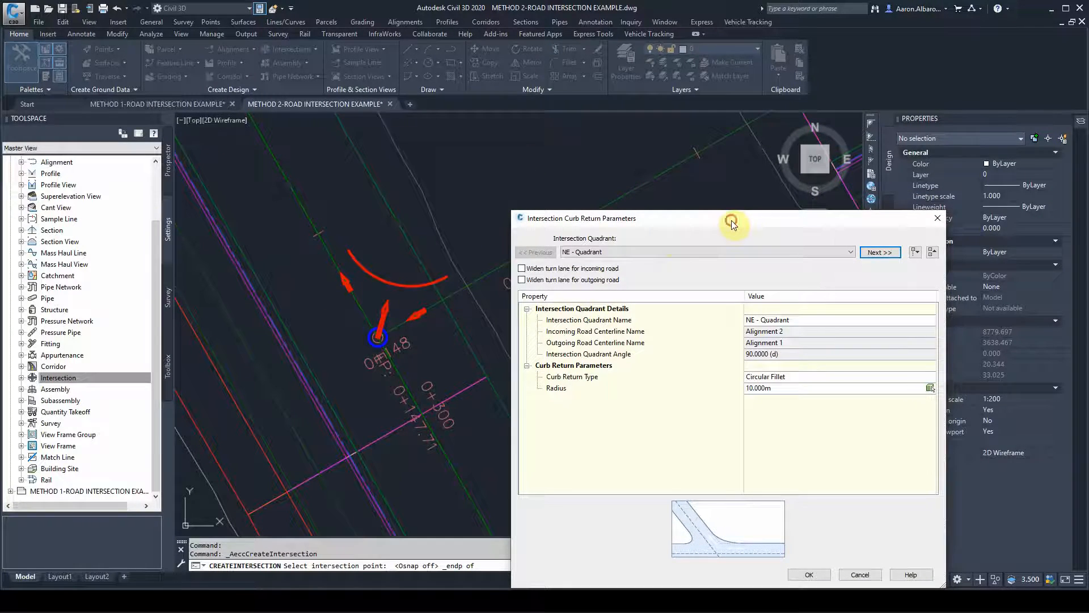
left_click_drag(731, 221, 588, 157)
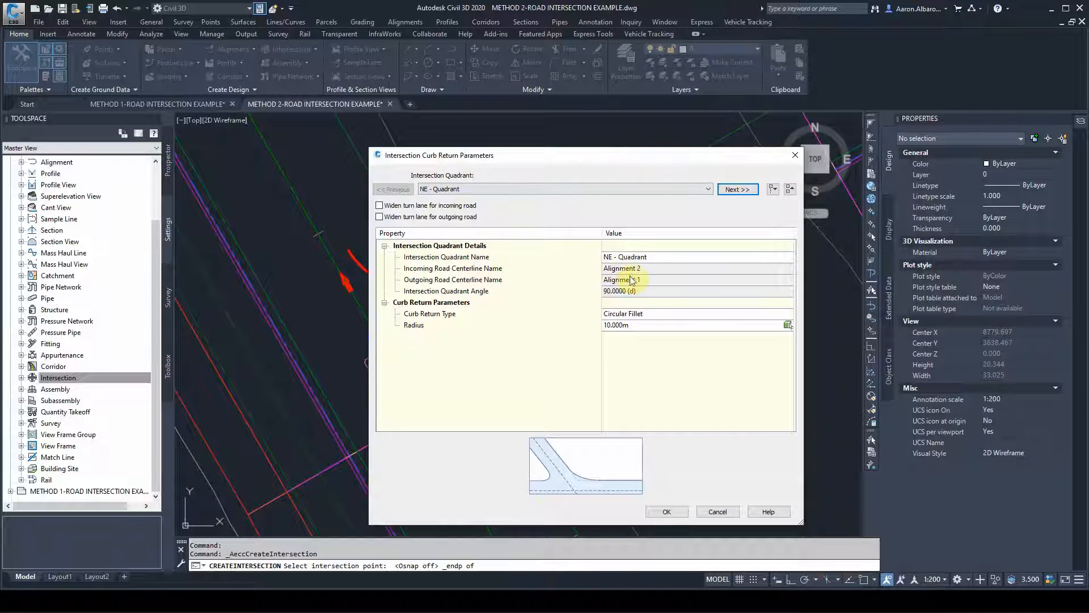
left_click(616, 327)
type("9")
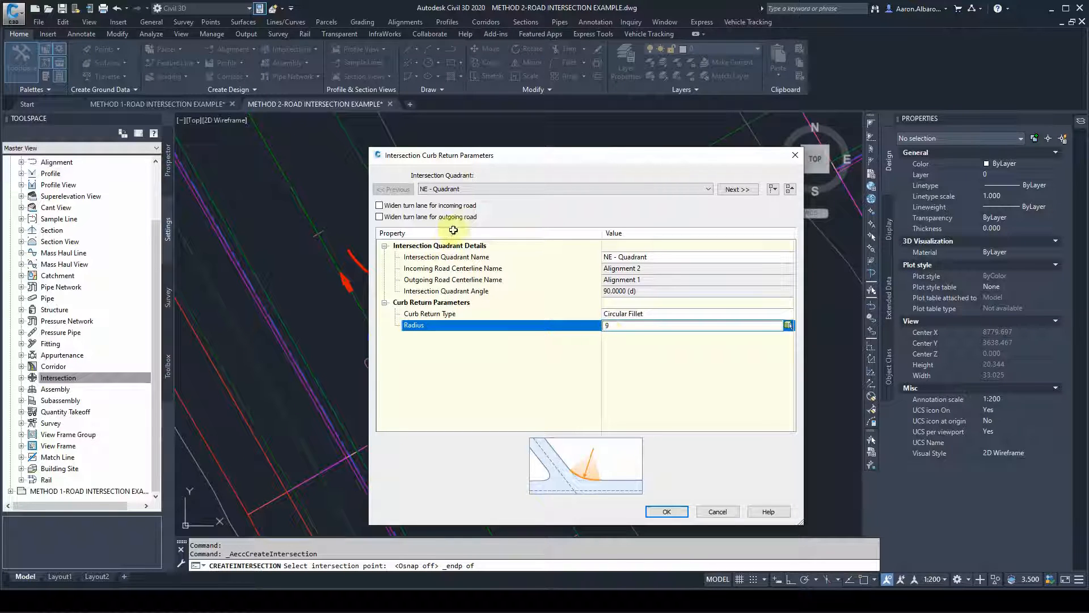
- Locate the SE quadrant's curb return in the drawing, set its radius to 9 m and confirm the curb return parameters
left_click(737, 191)
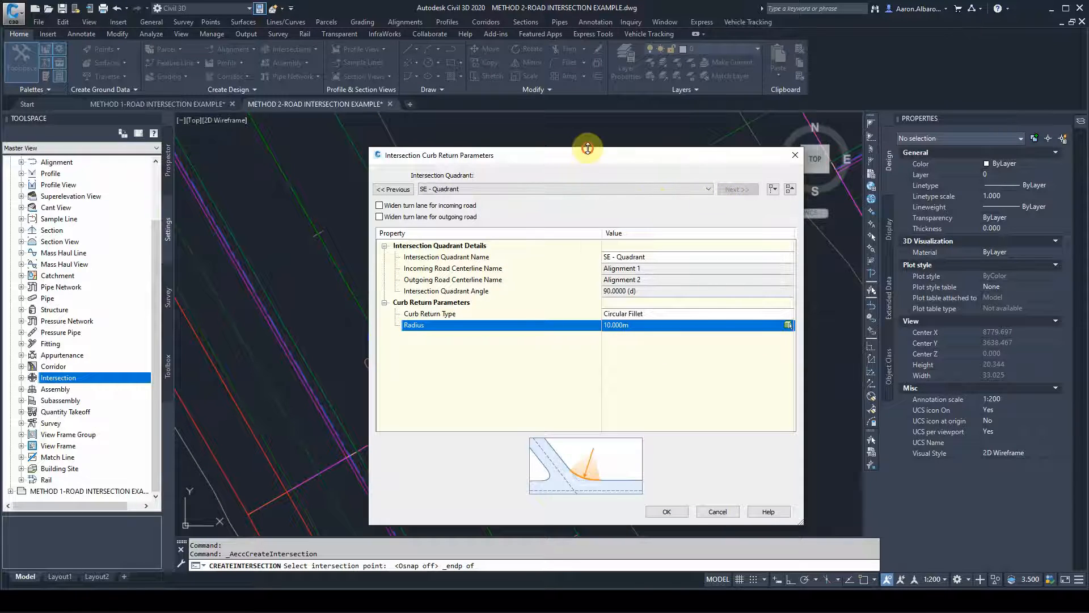
left_click_drag(608, 153, 945, 139)
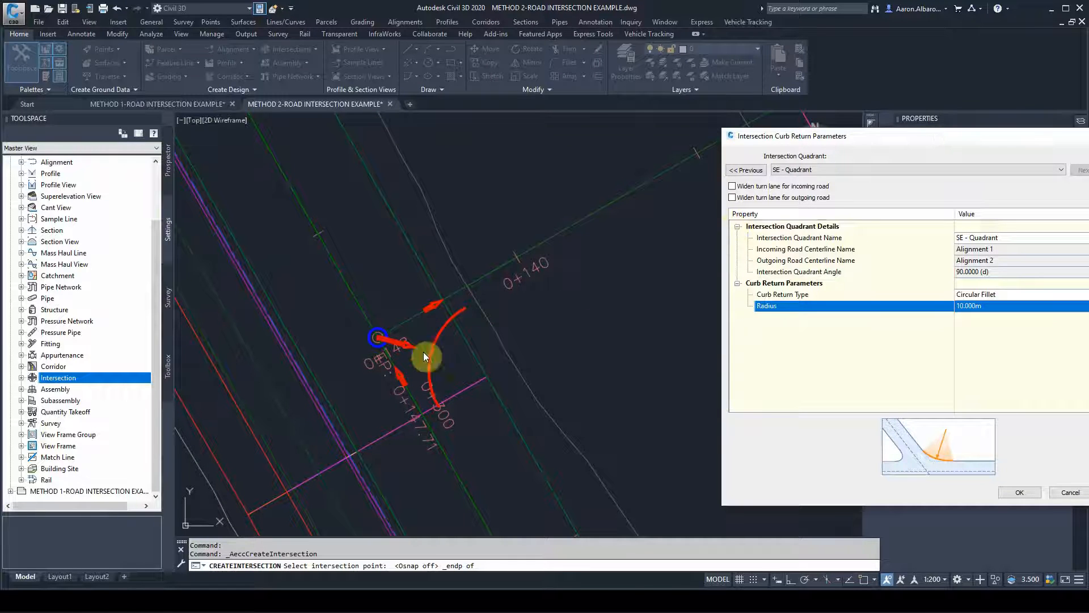
left_click_drag(899, 135, 557, 119)
left_click(643, 291)
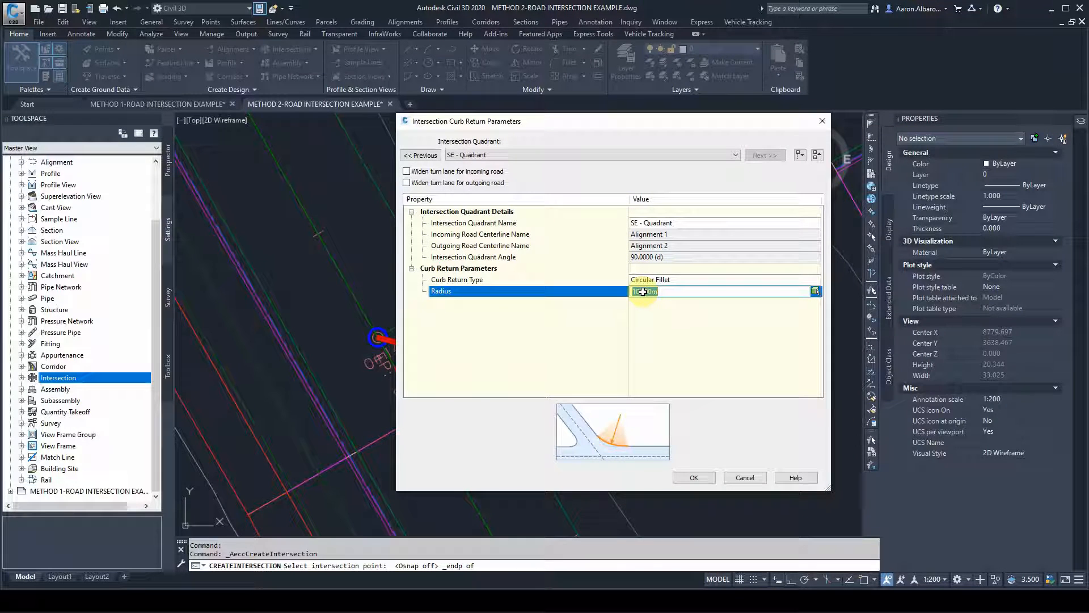
type("9")
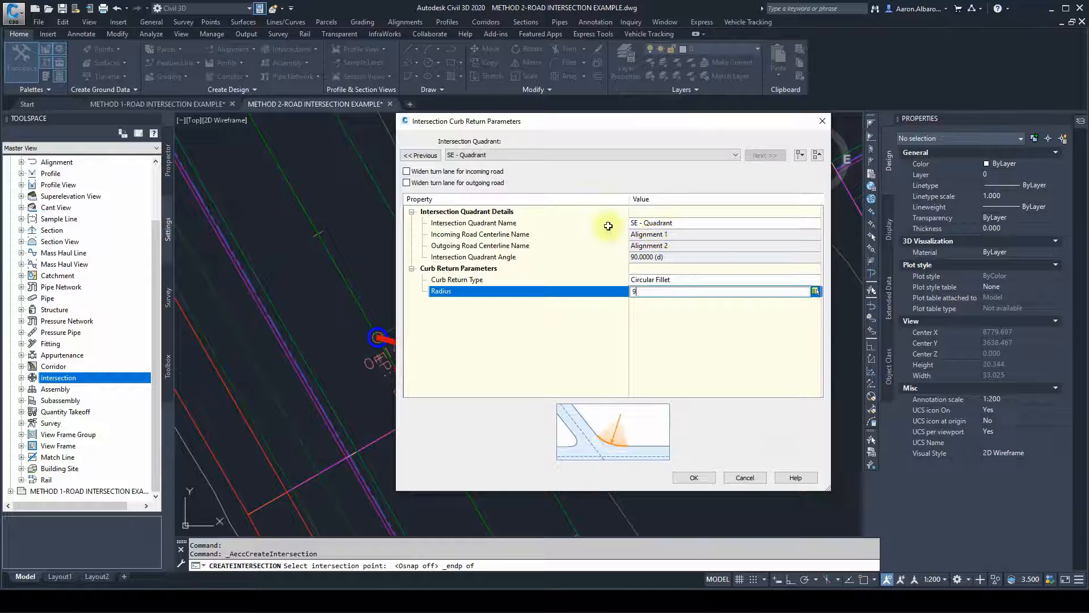
left_click(687, 481)
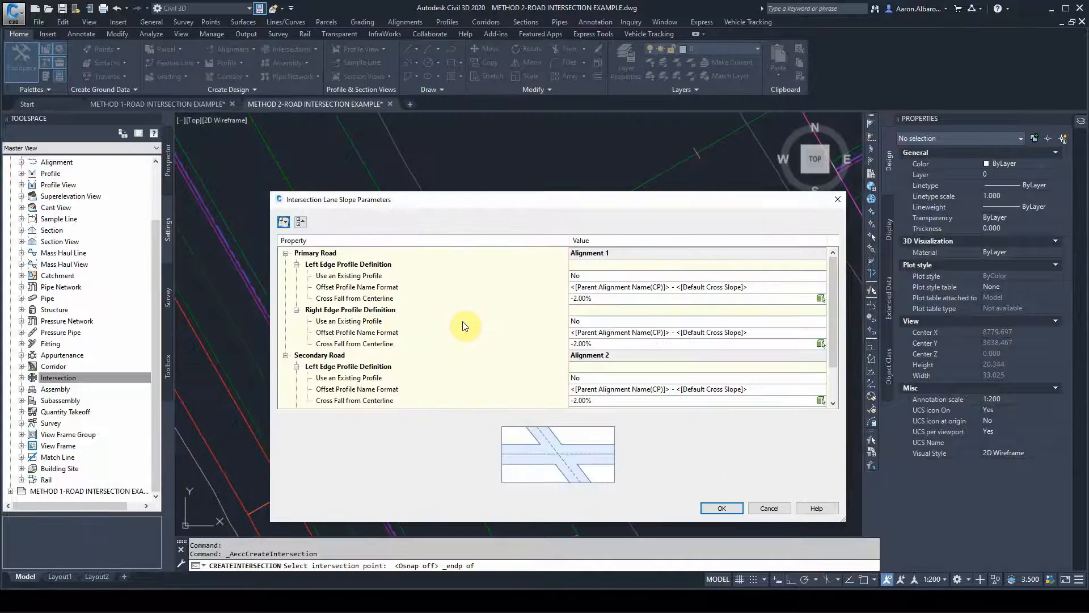
- Set the cross fall from centerline to -3% for the left and right edge profiles of the primary road, Alignment 1
left_click(600, 300)
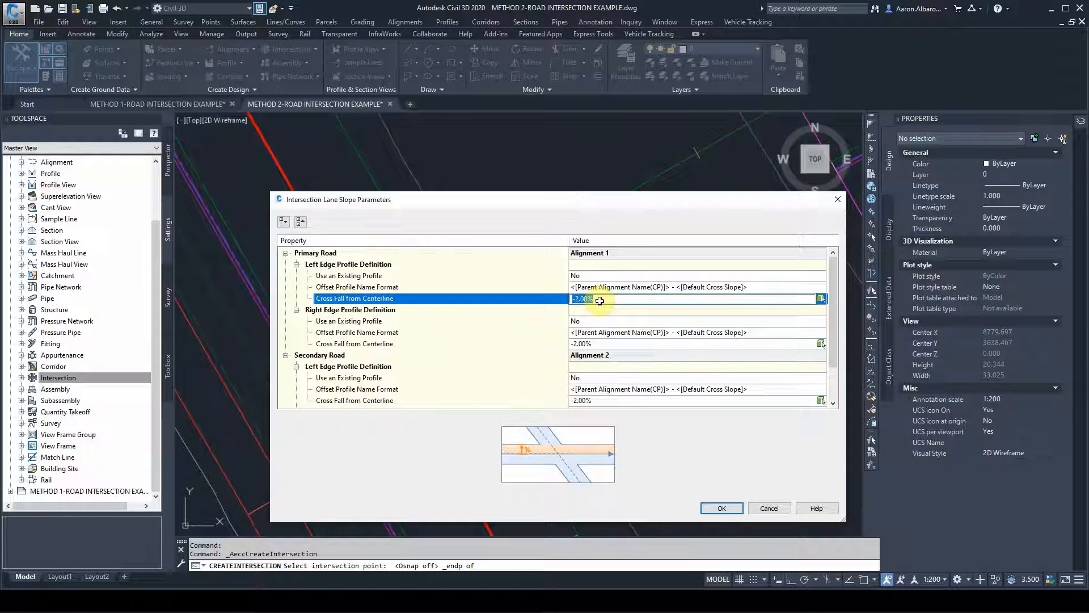
type("-3")
left_click(591, 333)
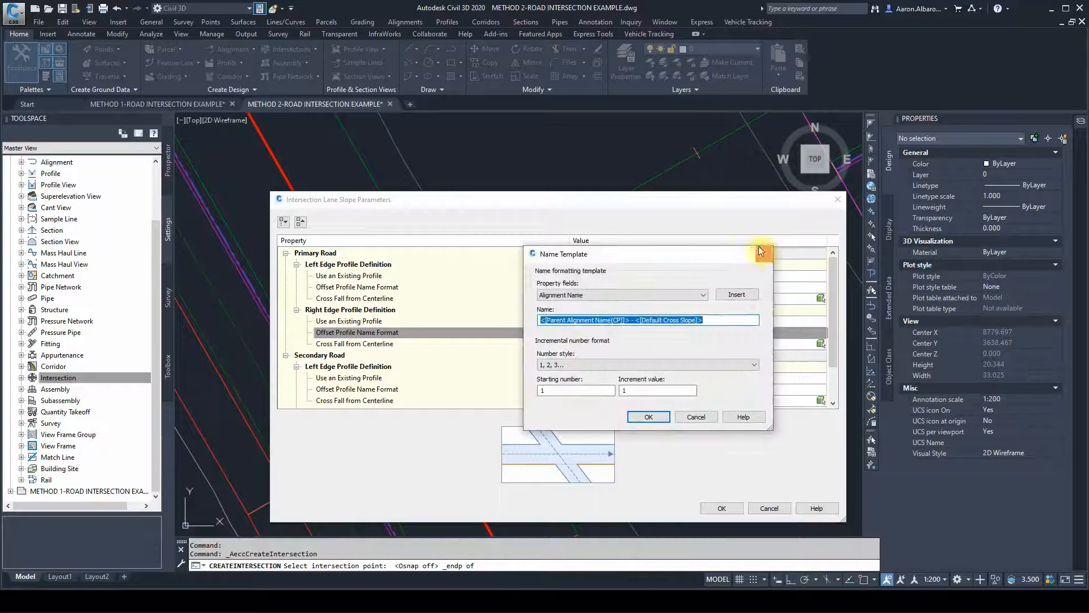
left_click(758, 248)
left_click(596, 343)
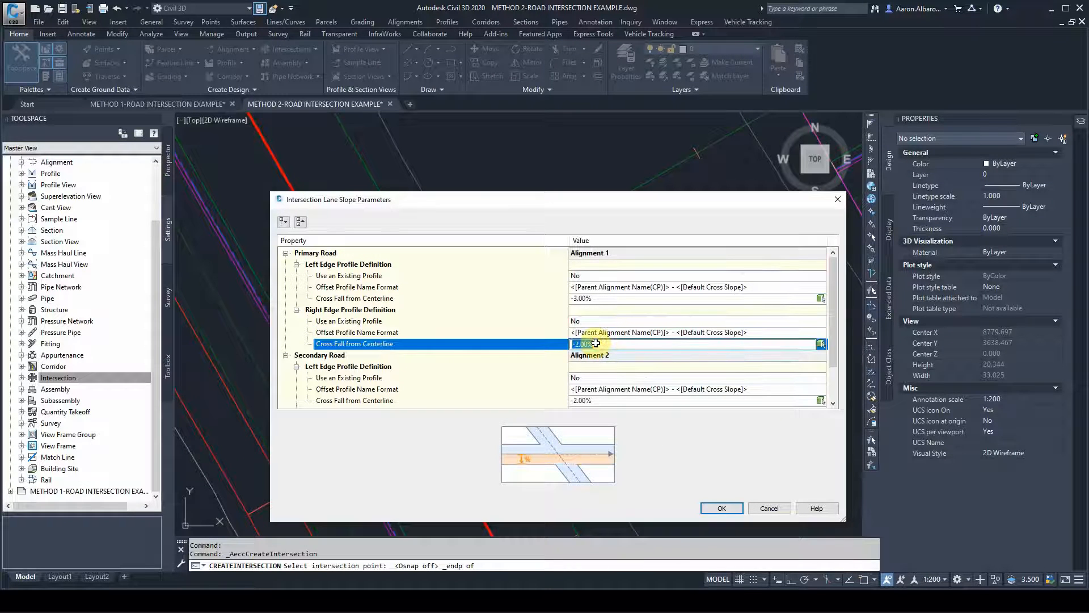
type("-3")
- Set the secondary road's left and right edge cross falls from centerline to -3% and confirm the lane slope parameters
left_click(593, 400)
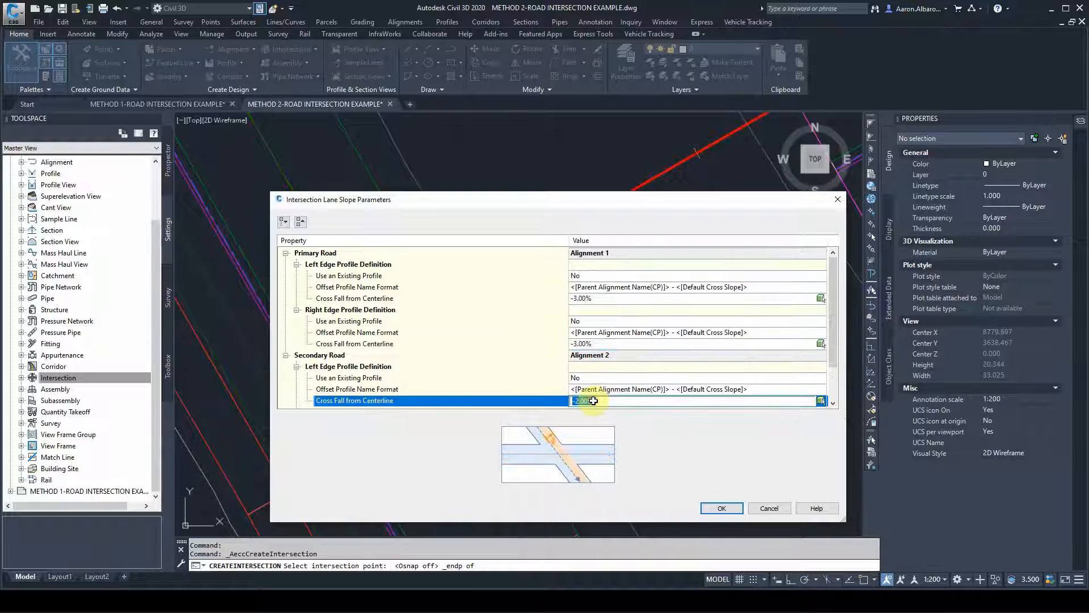
type("-3")
scroll(593, 400, "down", 2)
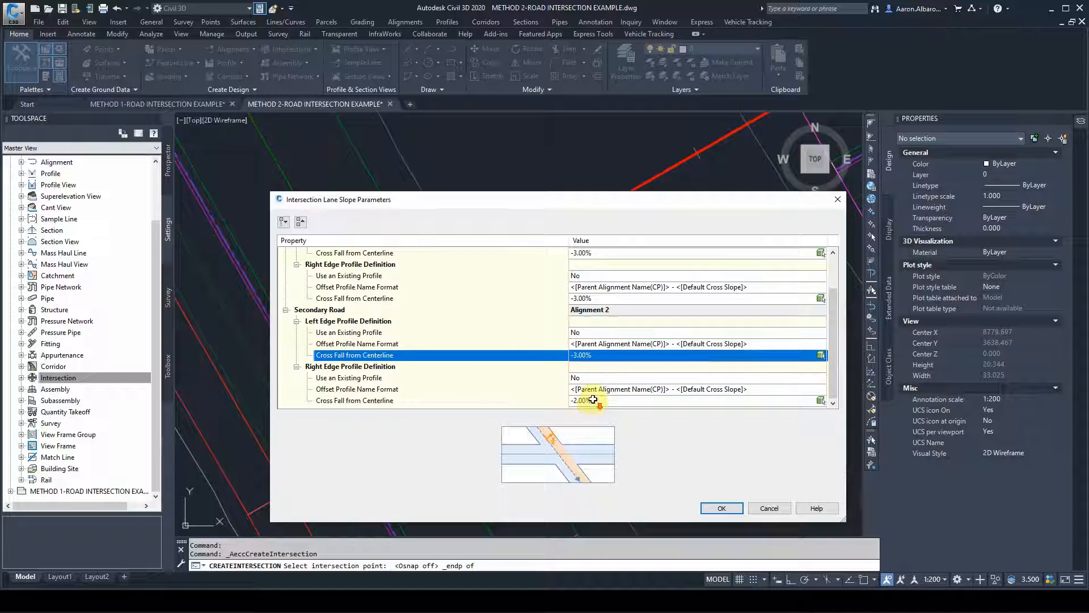
left_click(593, 401)
type("-3")
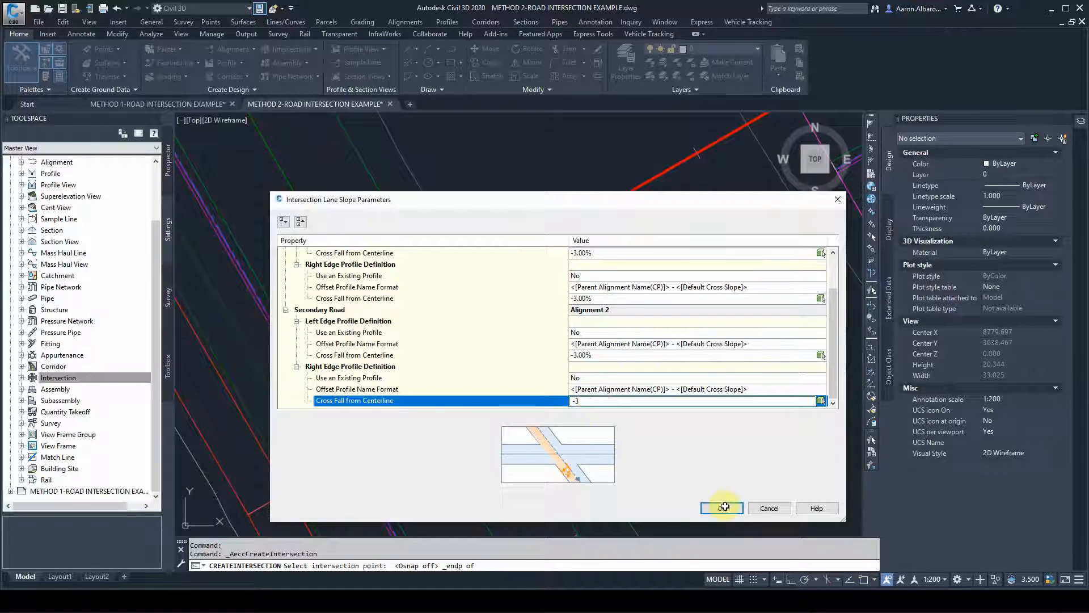
left_click(717, 506)
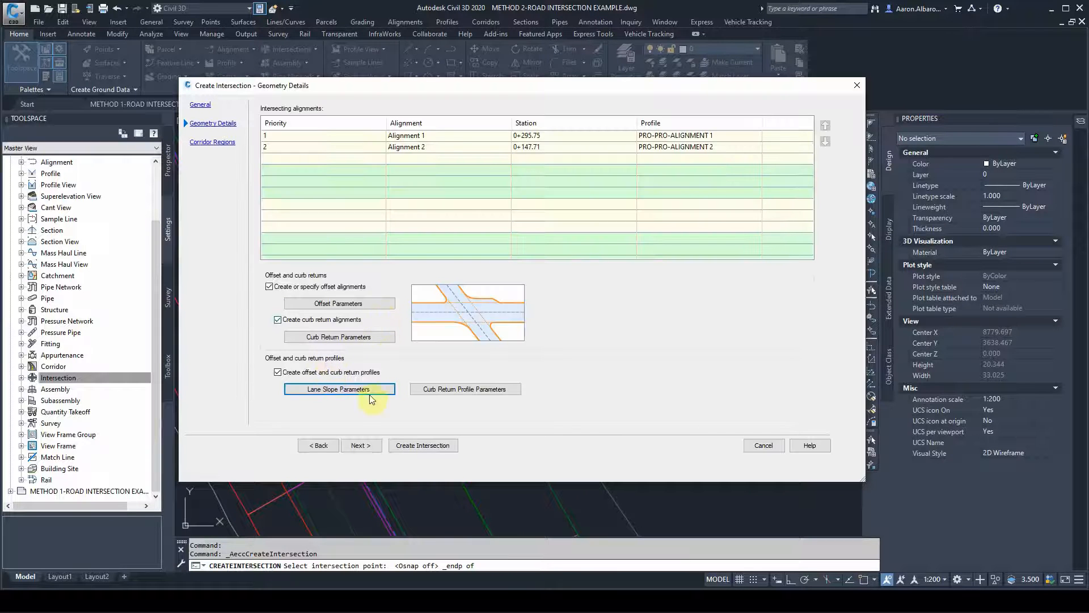
- Review the NE quadrant's curb return profile parameters, including the lane extension lengths, and accept them
left_click(435, 389)
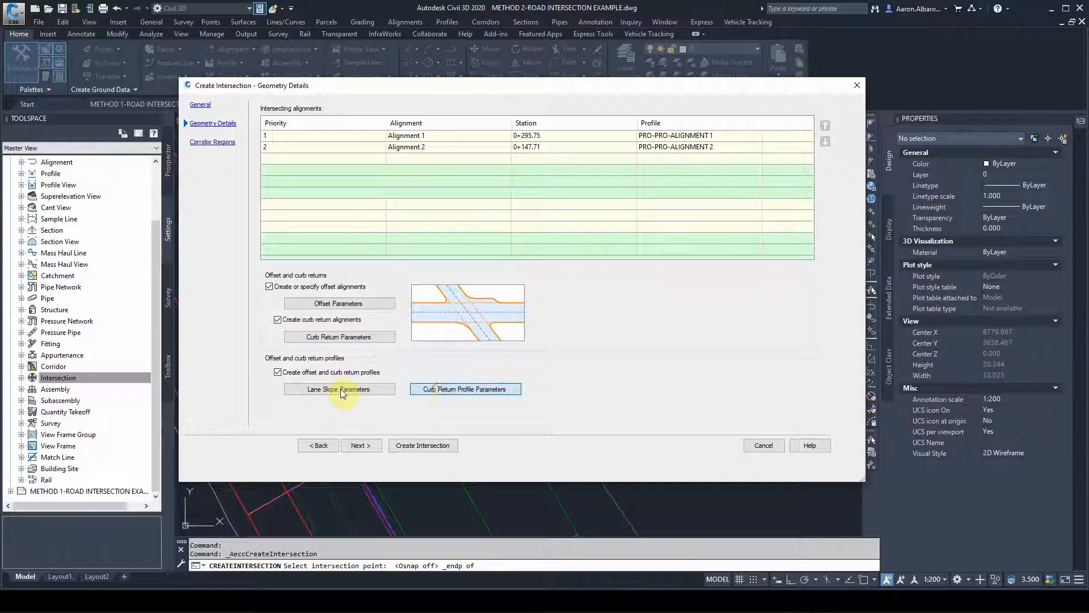
left_click(441, 389)
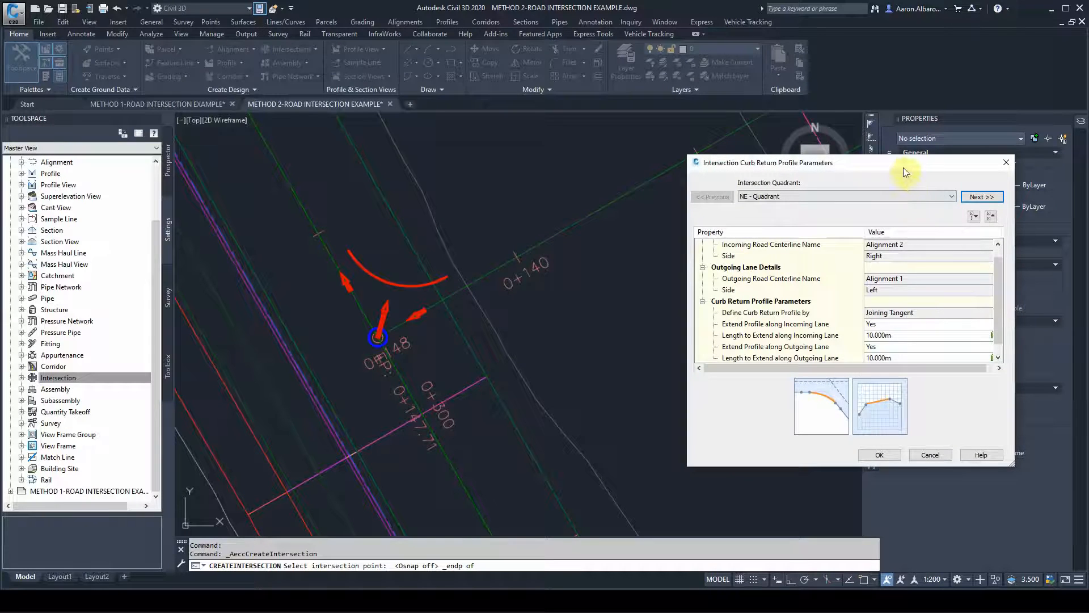
left_click_drag(905, 172, 827, 159)
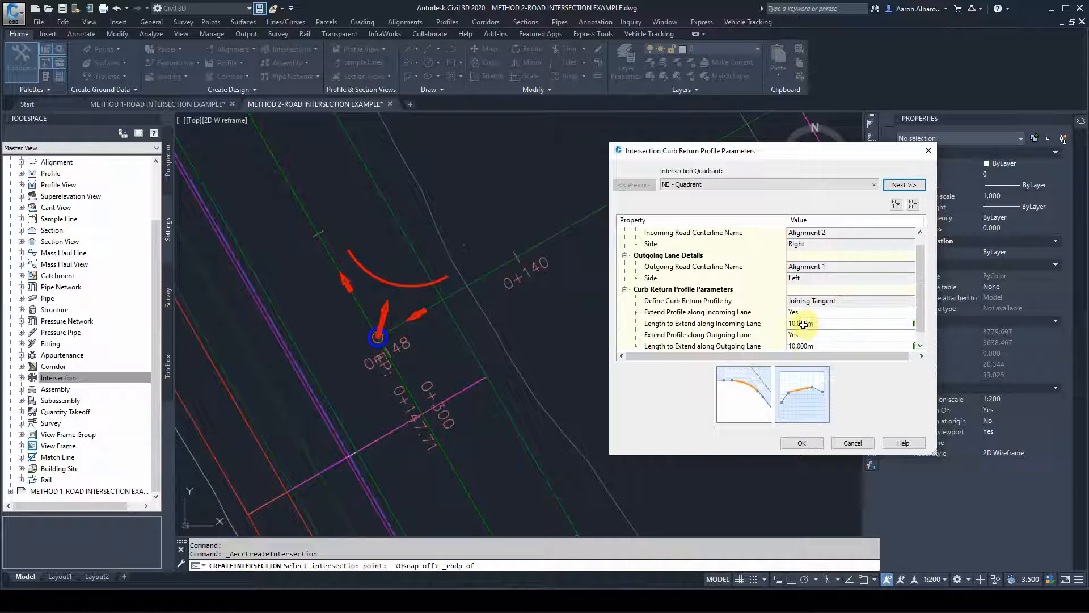
scroll(805, 344, "down", 1)
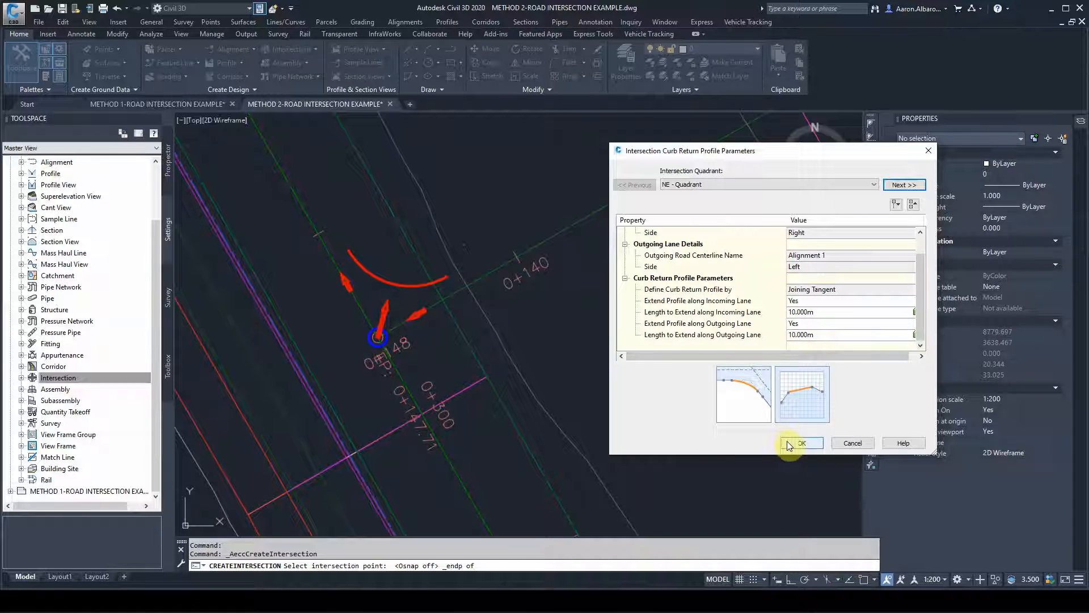
left_click(788, 442)
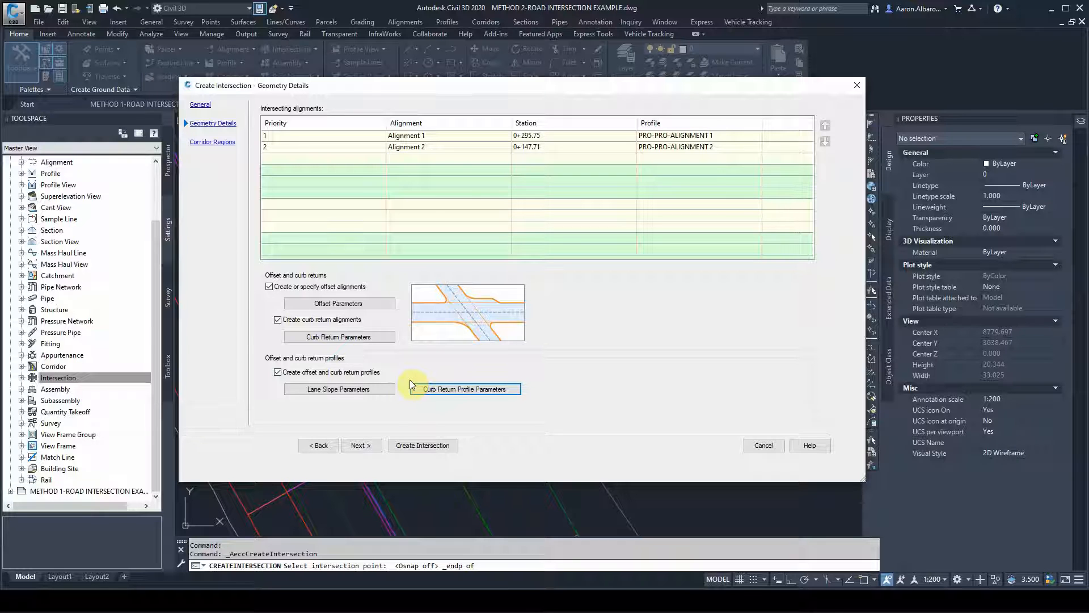
- Continue to the corridor regions and switch corridor creation in the intersection area off and back on
left_click(362, 447)
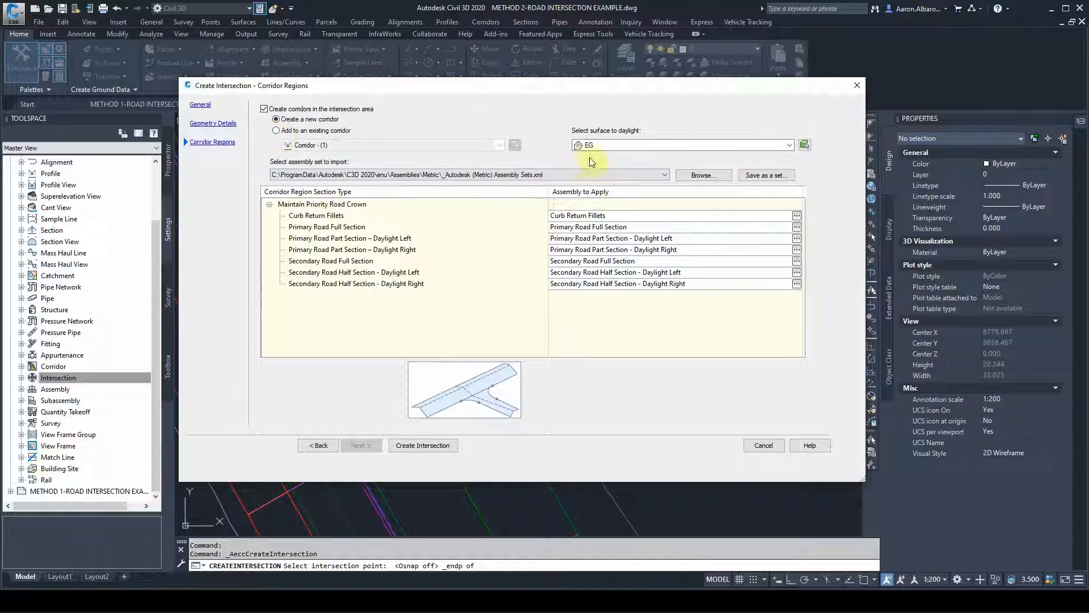
left_click(264, 109)
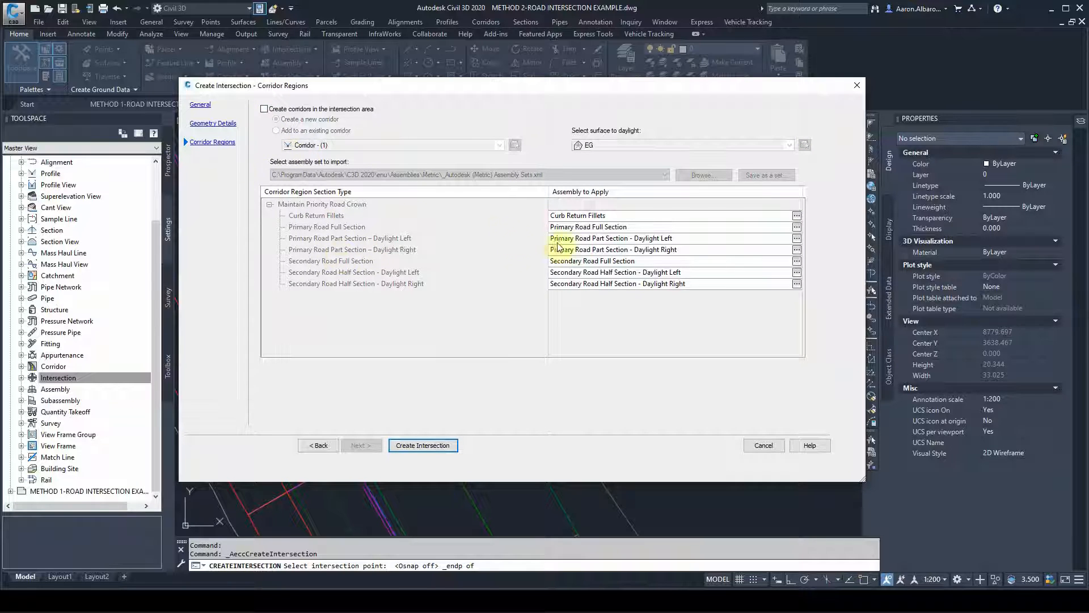
left_click(264, 109)
- Review which assembly is applied to each primary and secondary road section type in the corridor regions
left_click(585, 227)
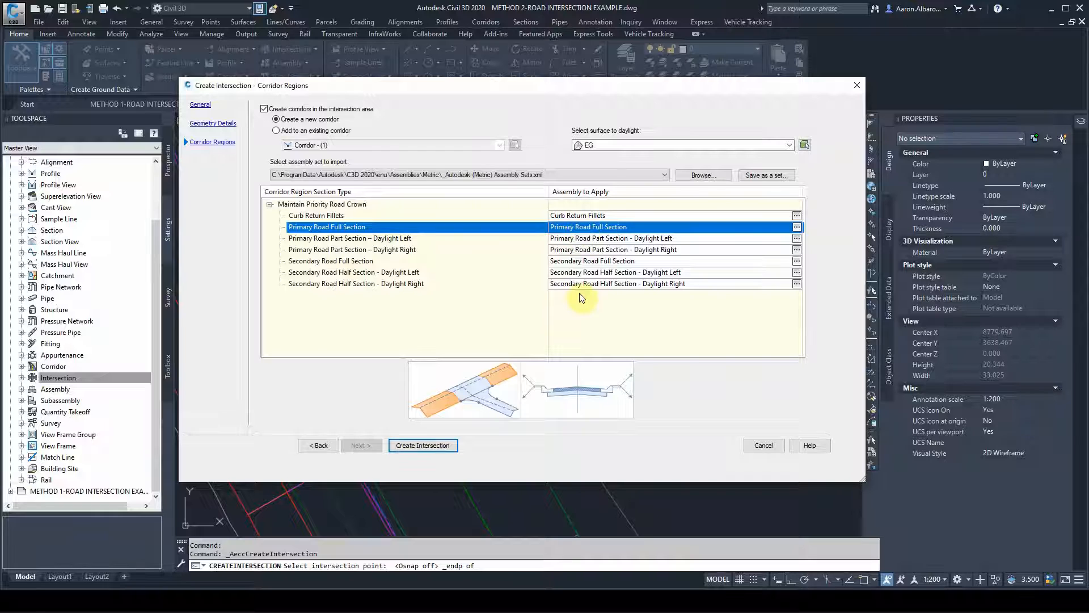
left_click(573, 239)
left_click(569, 250)
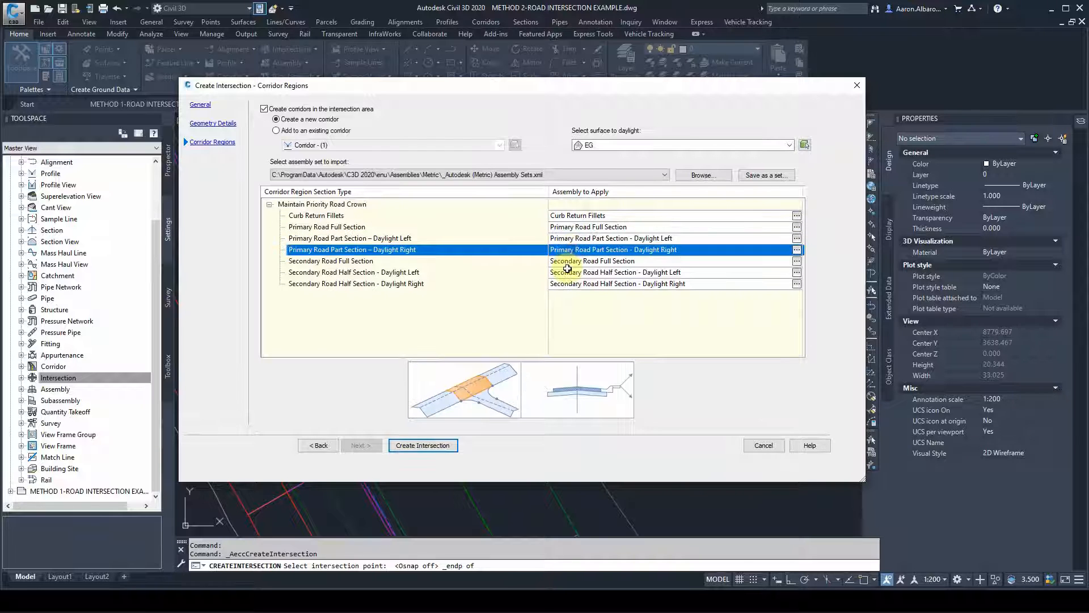
left_click(566, 262)
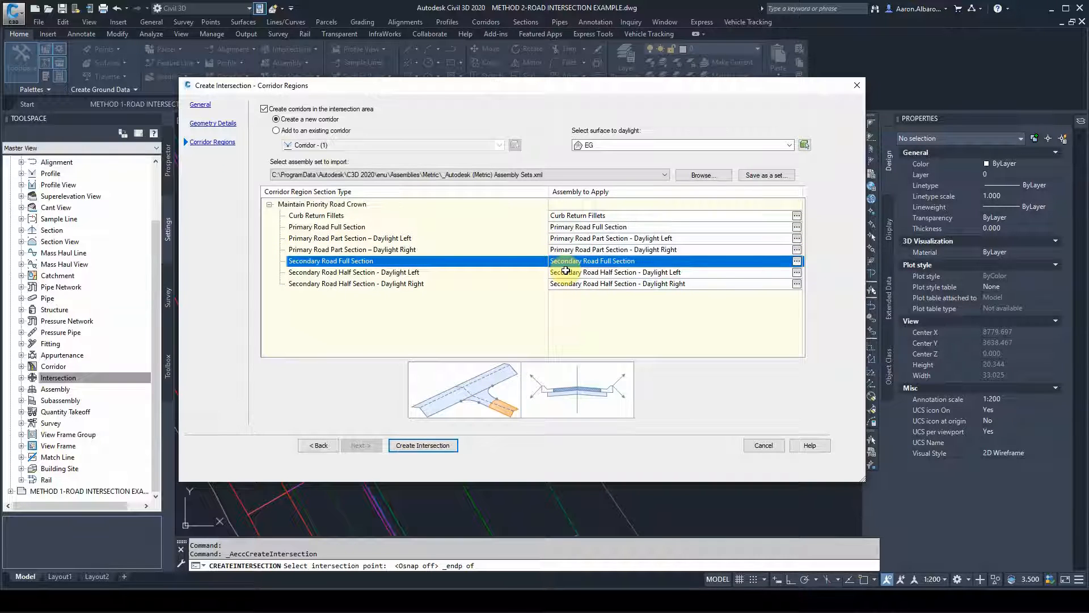
left_click(566, 272)
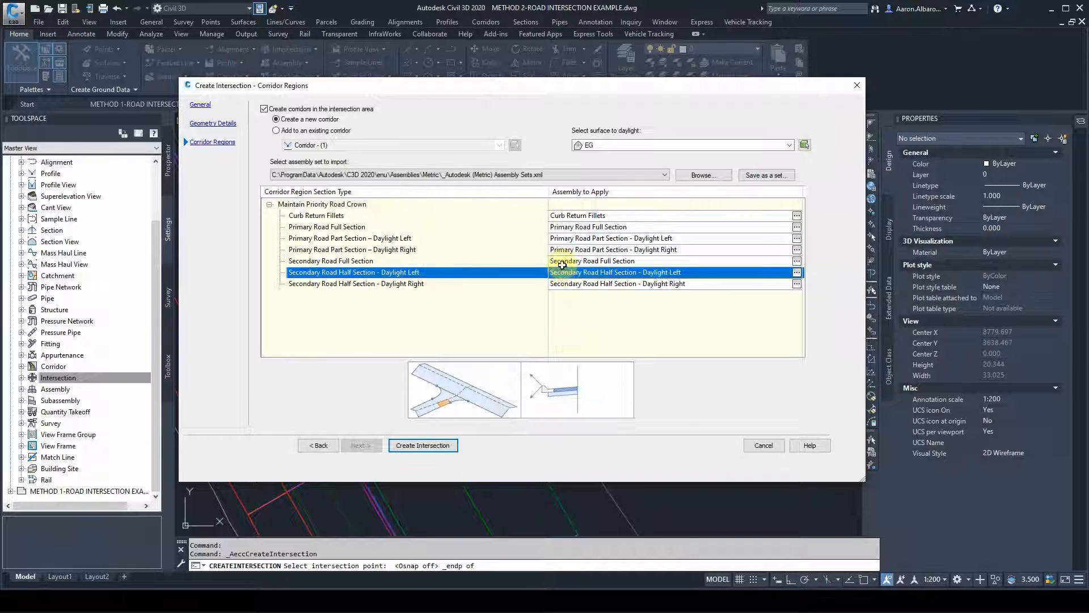
left_click(566, 259)
left_click(567, 251)
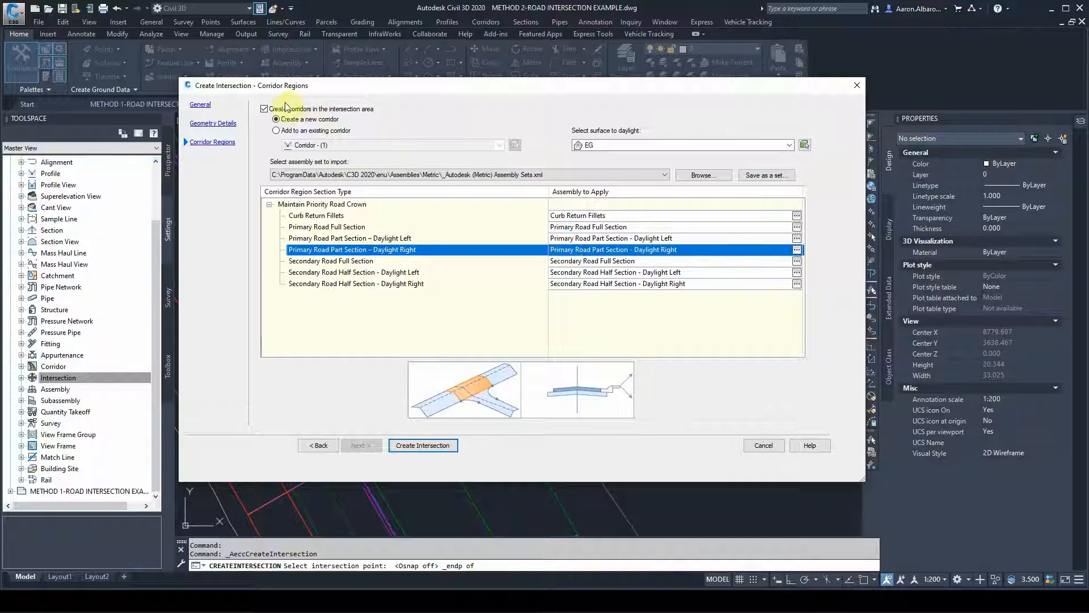
- Switch off corridor creation in the intersection area and create the intersection
left_click(265, 109)
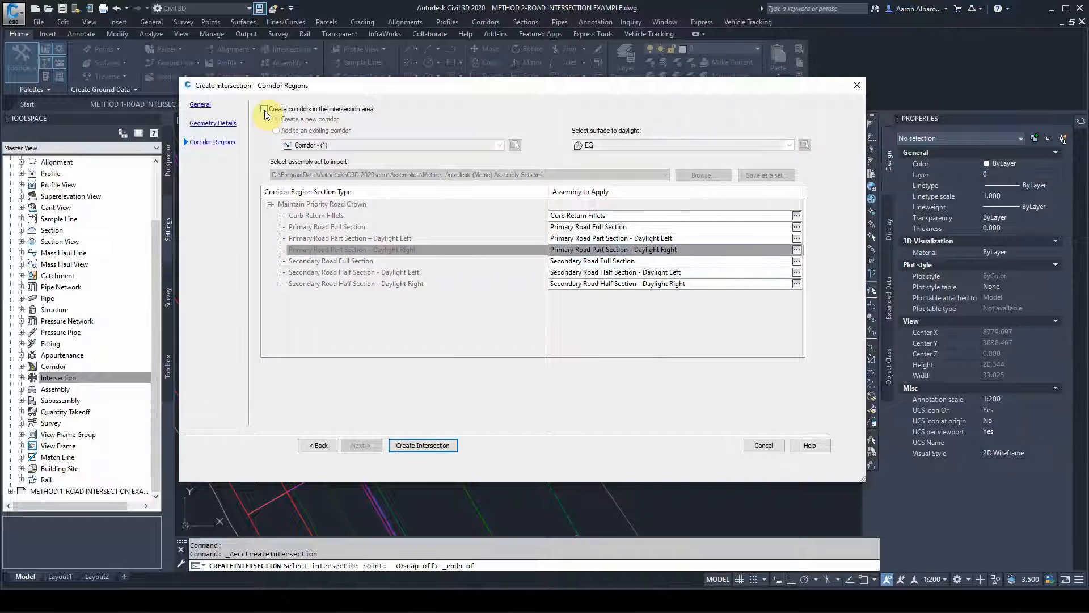
left_click(264, 109)
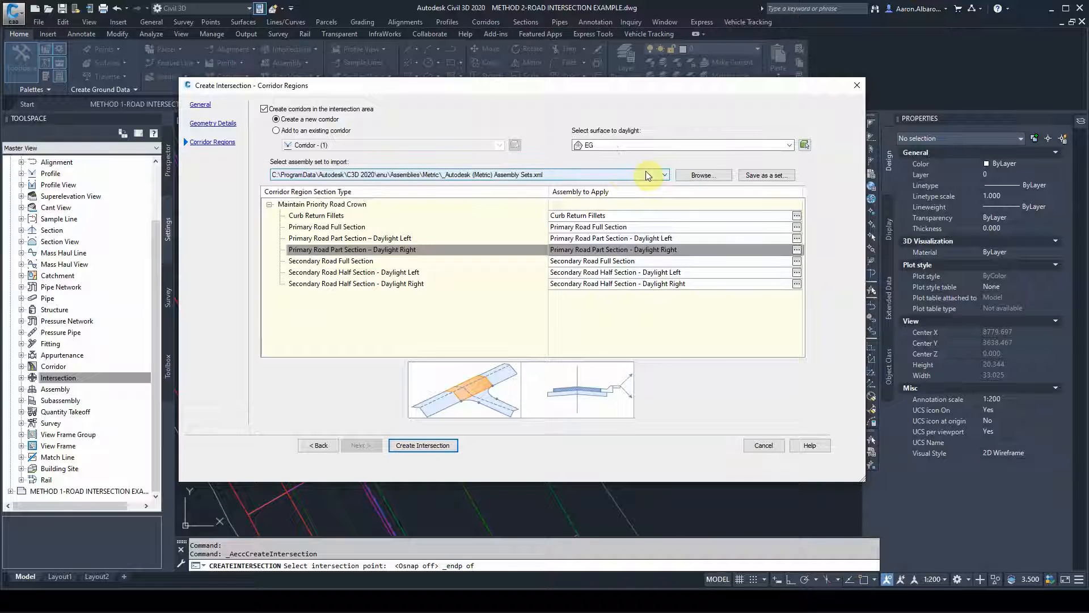
left_click(264, 108)
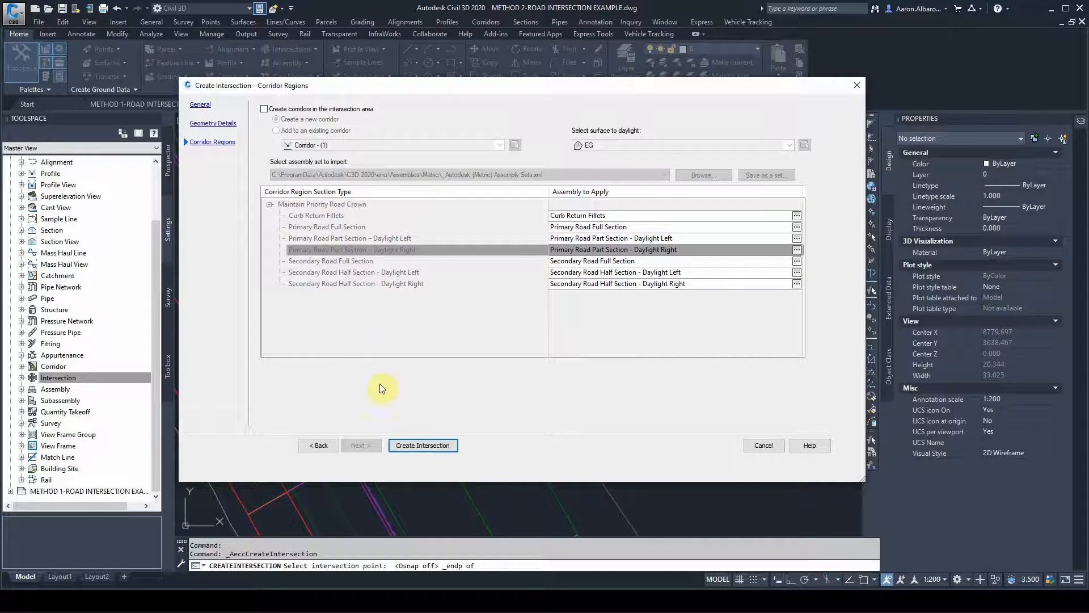
left_click(412, 447)
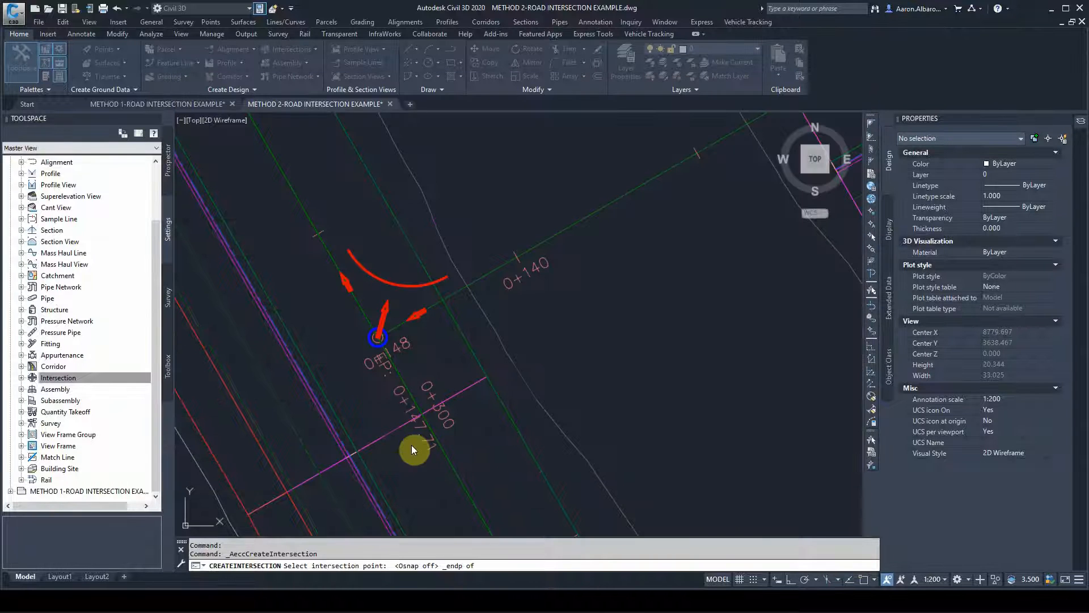
- Delete the intersection location label at the junction of Alignment 1 and Alignment 2
scroll(462, 275, "down", 3)
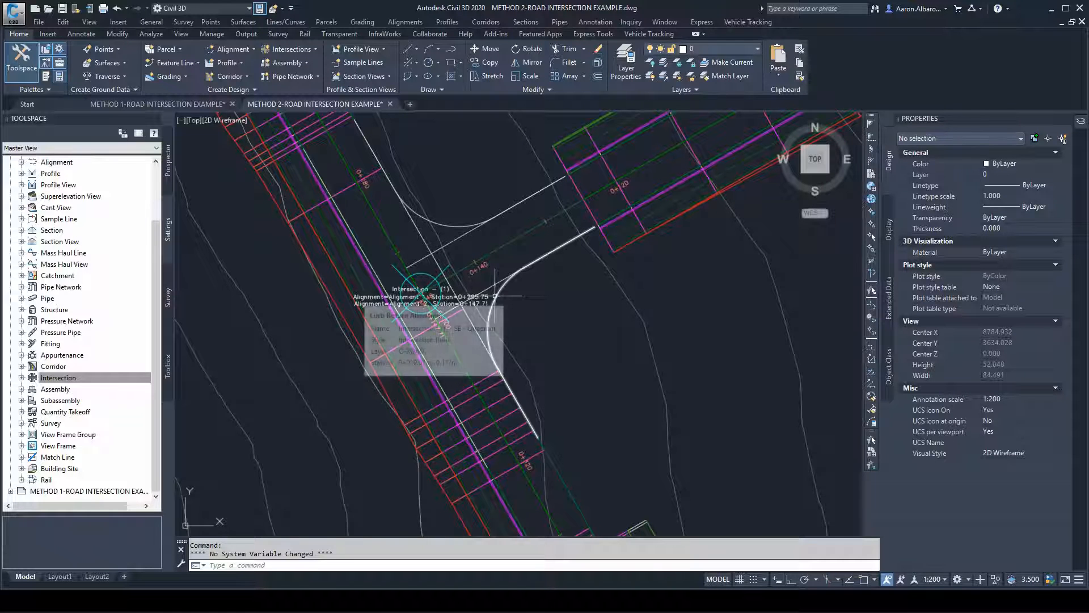
left_click(396, 289)
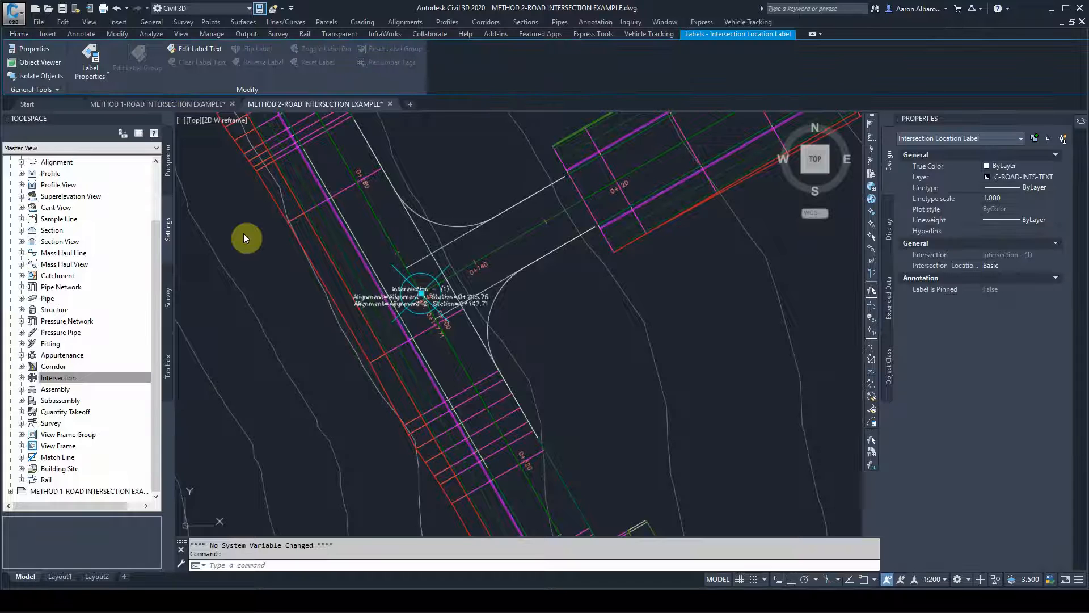
key("Delete")
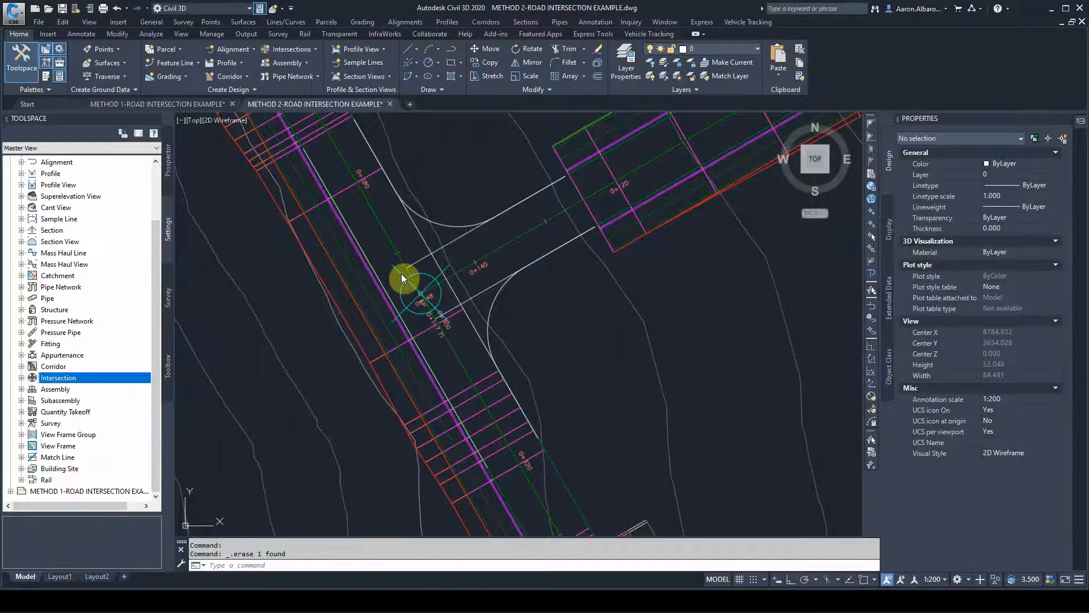
- Select the intersection object to review its modification options and inspect the curb returns around it
left_click(402, 274)
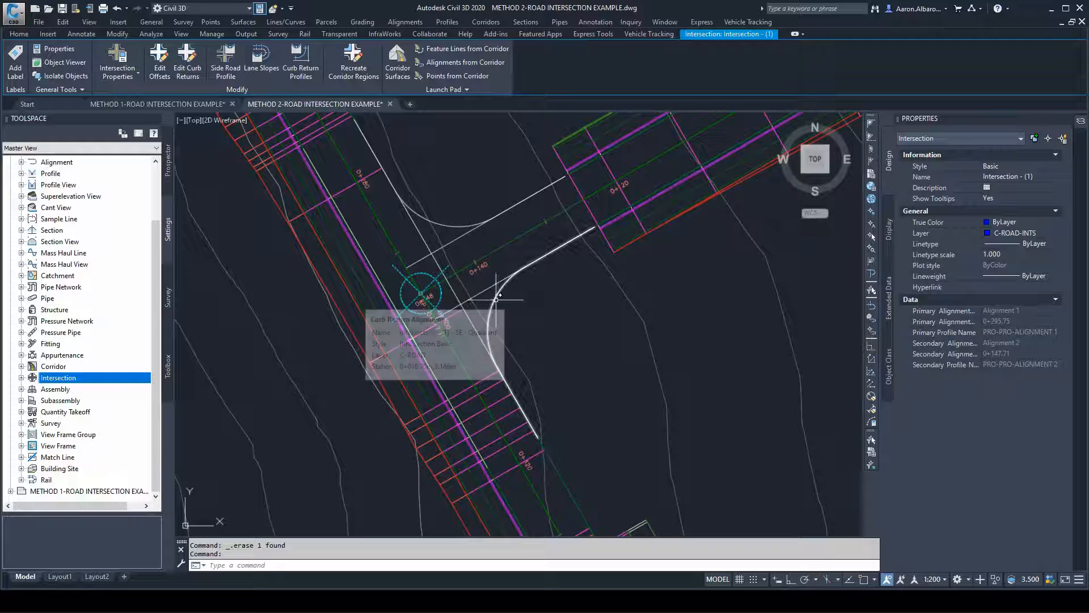
scroll(376, 302, "down", 4)
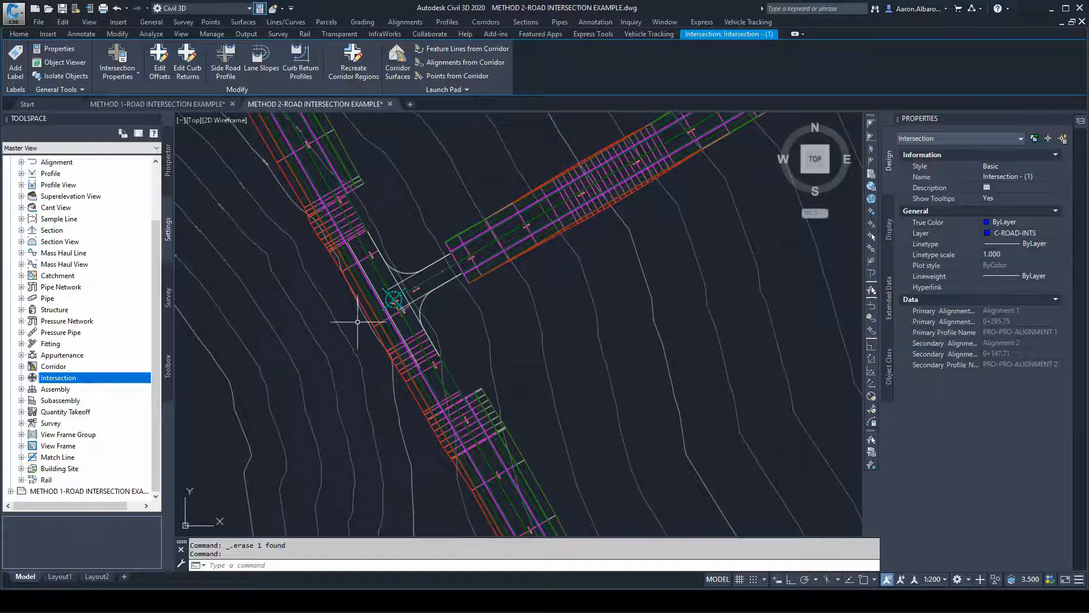
key("Escape")
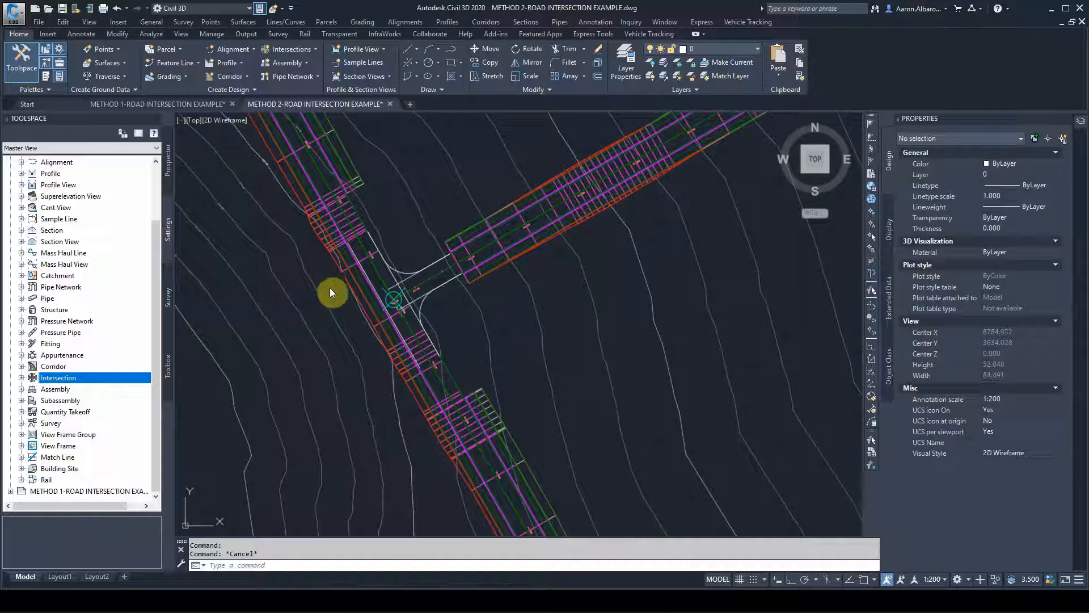
left_click(350, 300)
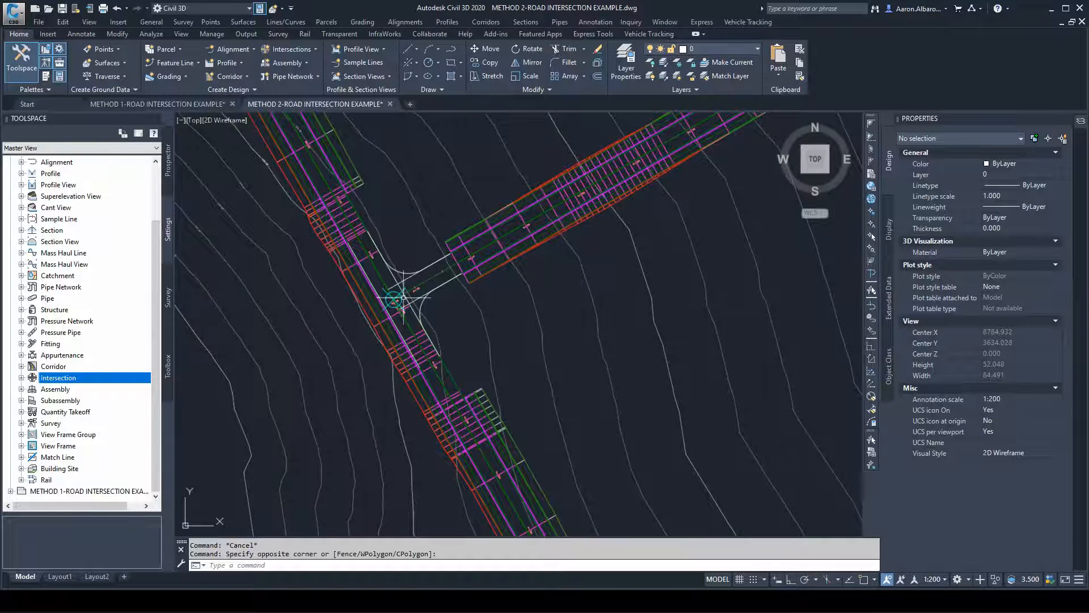
scroll(420, 258, "up", 2)
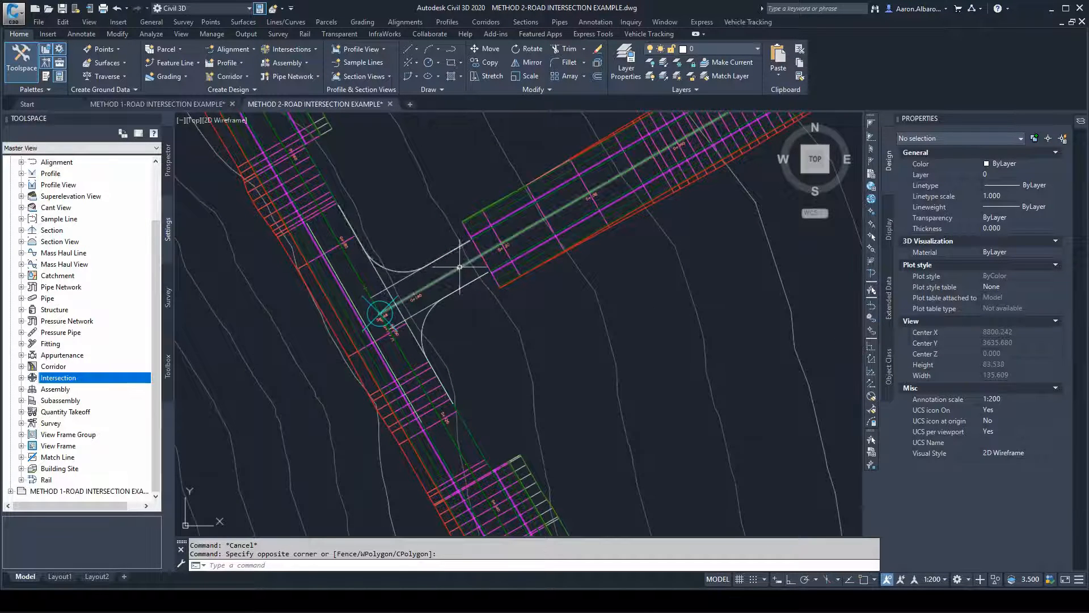
- Add a baseline to the Alignment 1 corridor using the Intersection - (1) - NE - Quadrant alignment and its matching profile
left_click(298, 183)
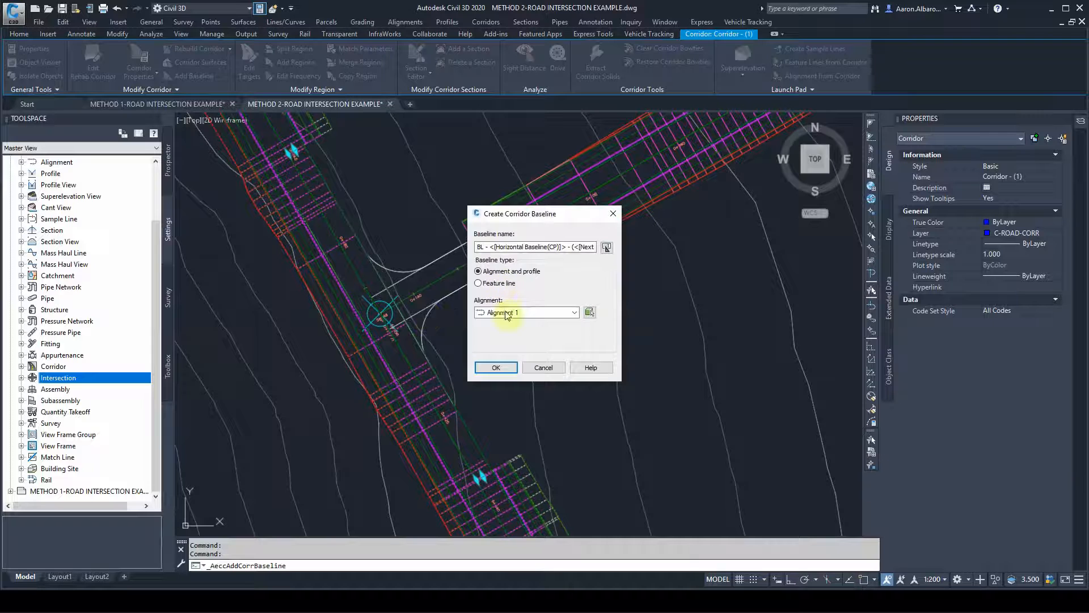
left_click(527, 313)
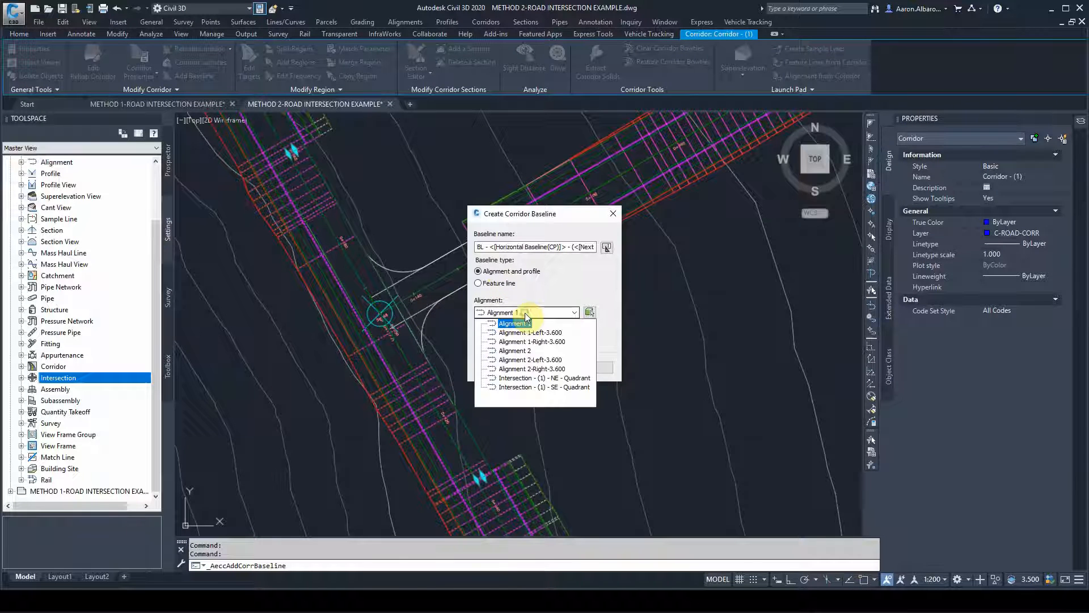
left_click(525, 378)
left_click(495, 368)
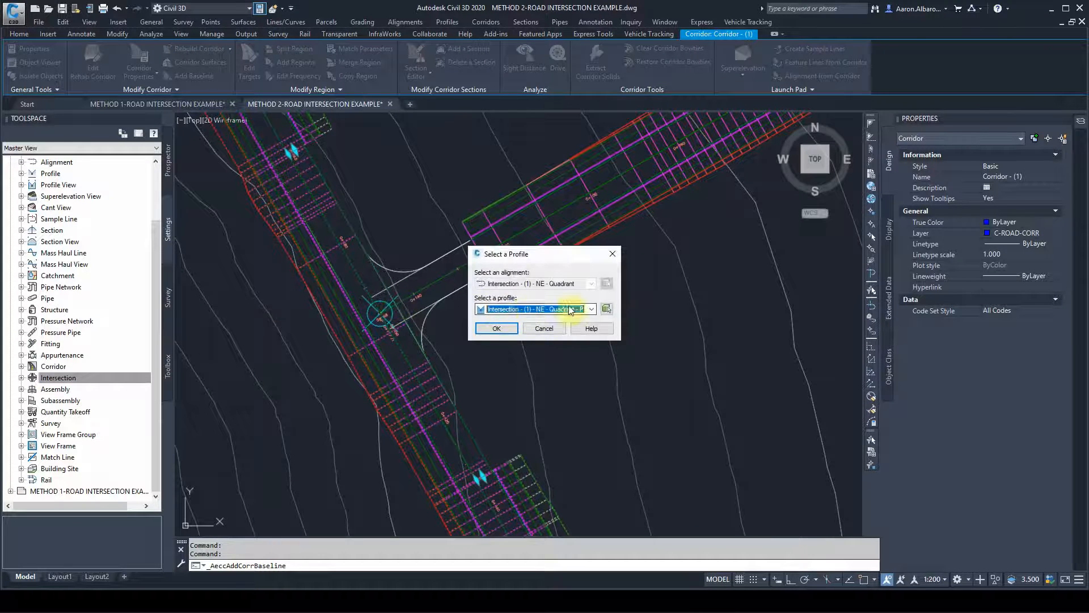
left_click(496, 328)
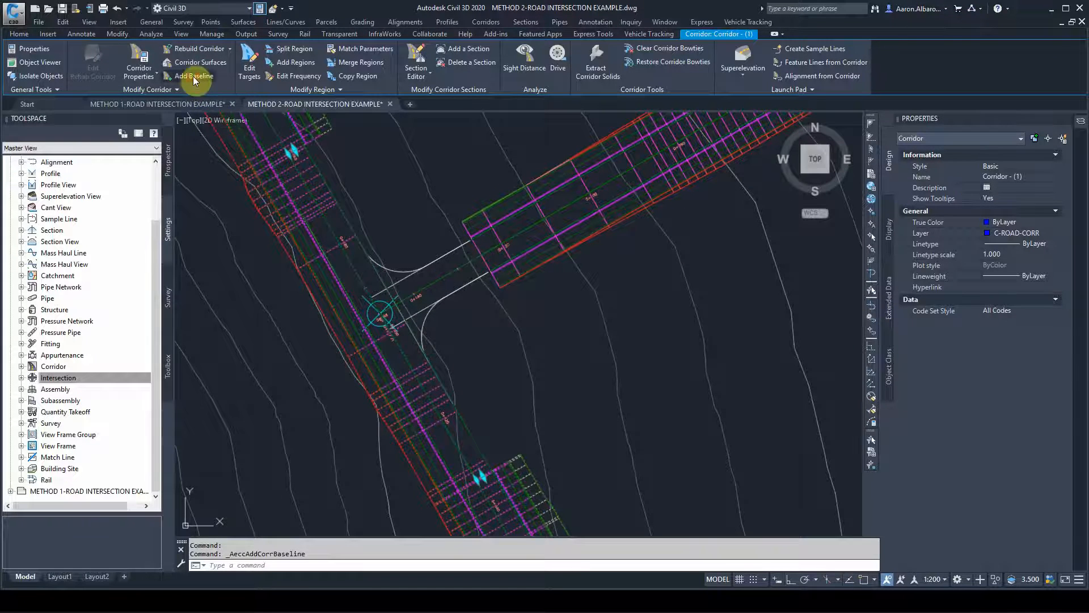
- Add another baseline to the corridor using the Intersection - (1) - SE - Quadrant alignment and its profile
key("Return")
left_click(523, 312)
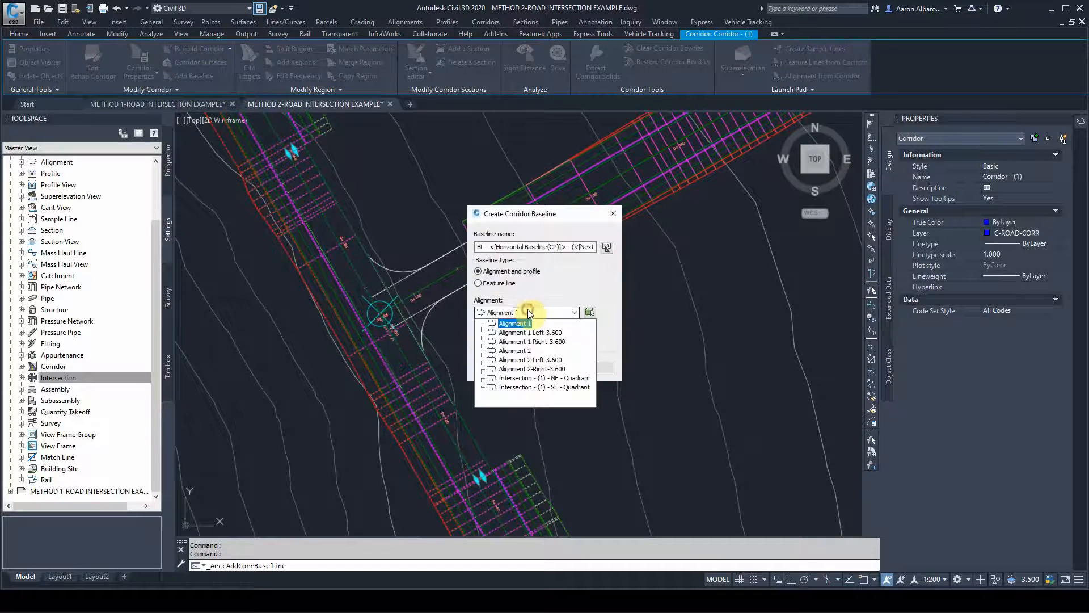
left_click(519, 389)
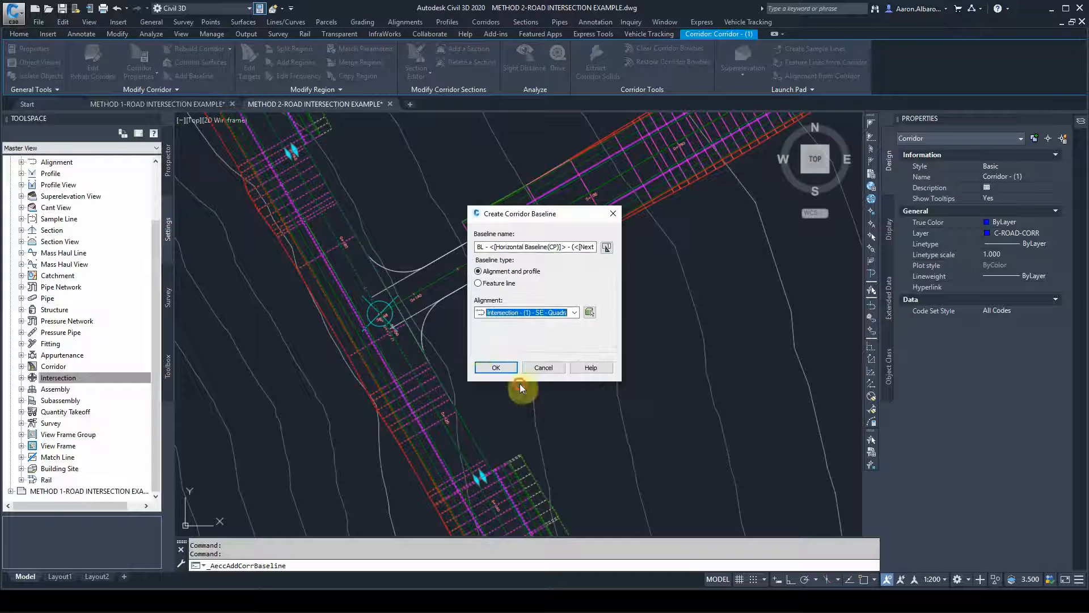
left_click(492, 368)
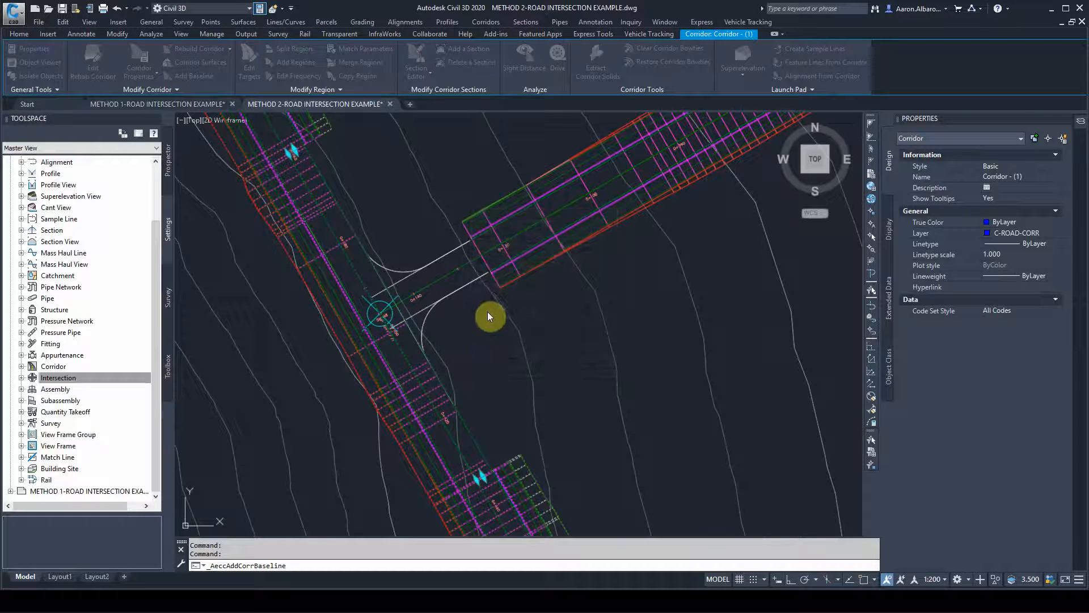
left_click(491, 329)
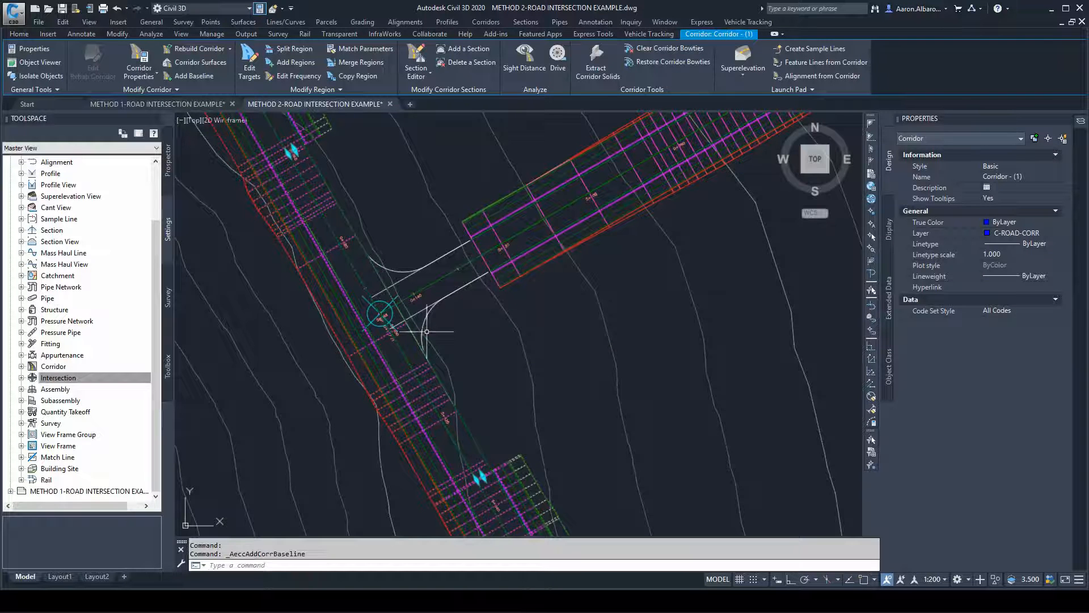
scroll(471, 272, "down", 2)
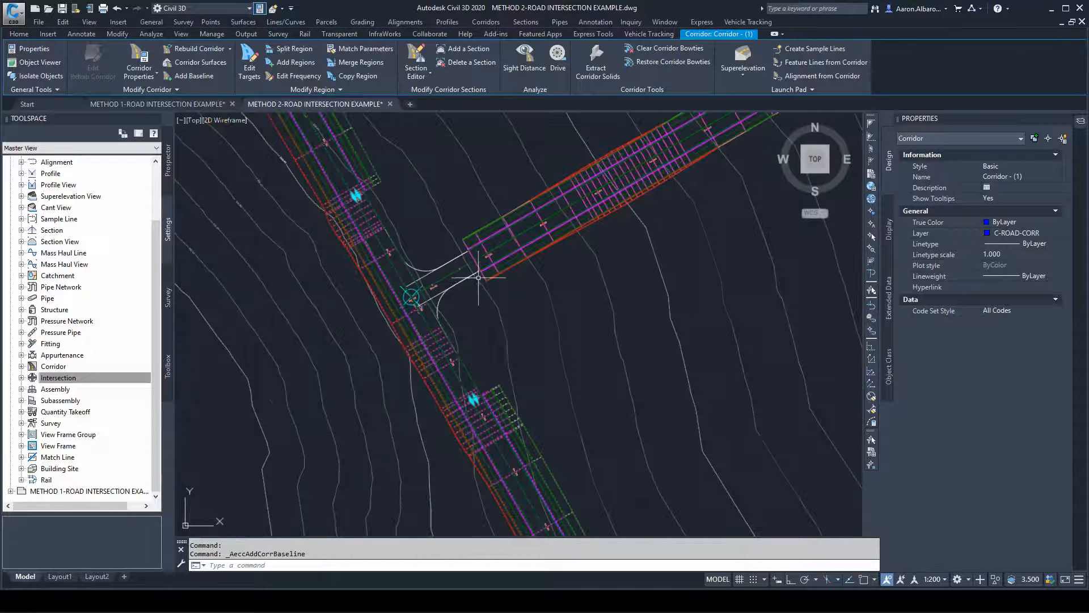
scroll(446, 312, "up", 2)
key("Escape")
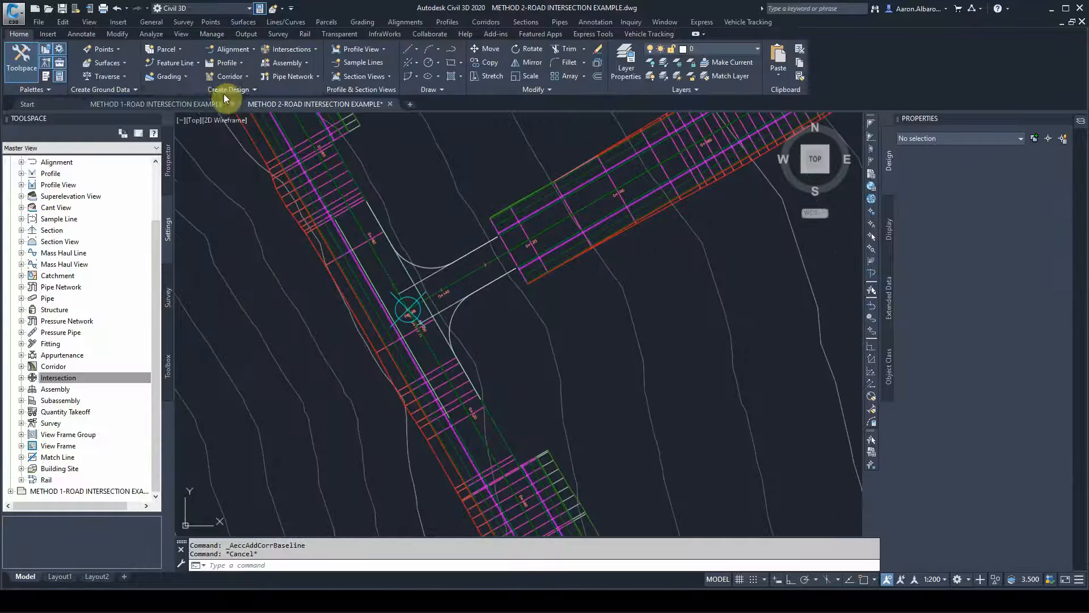
left_click(291, 142)
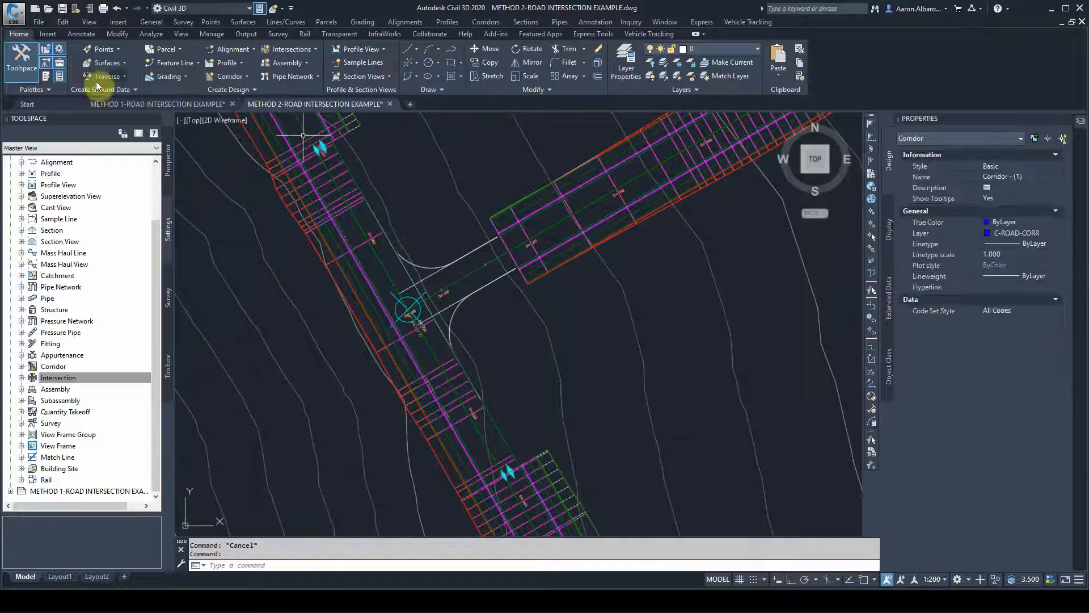
left_click(140, 61)
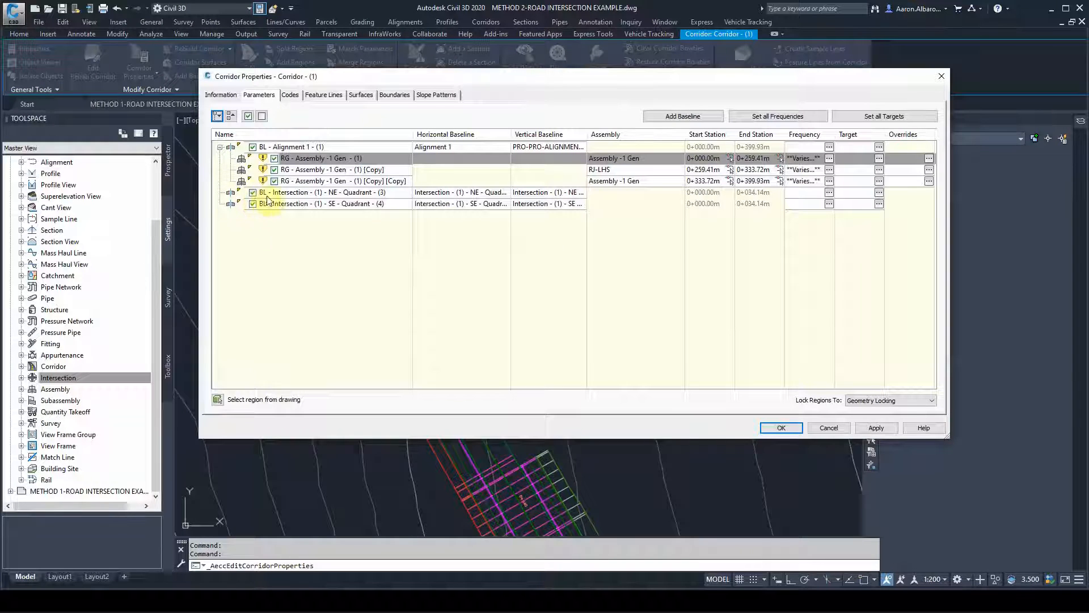
right_click(605, 193)
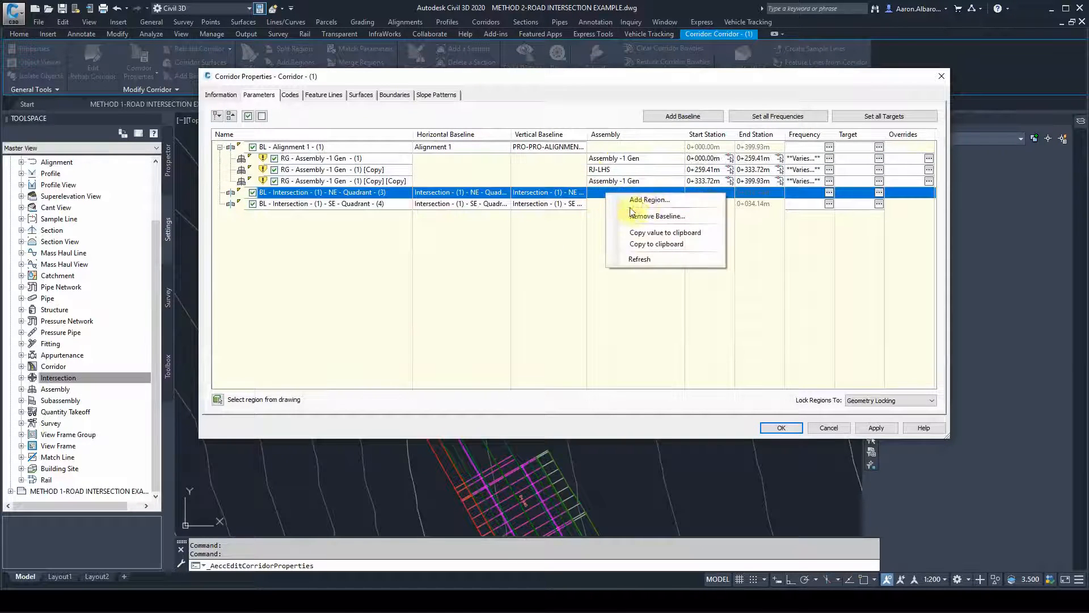
left_click(624, 200)
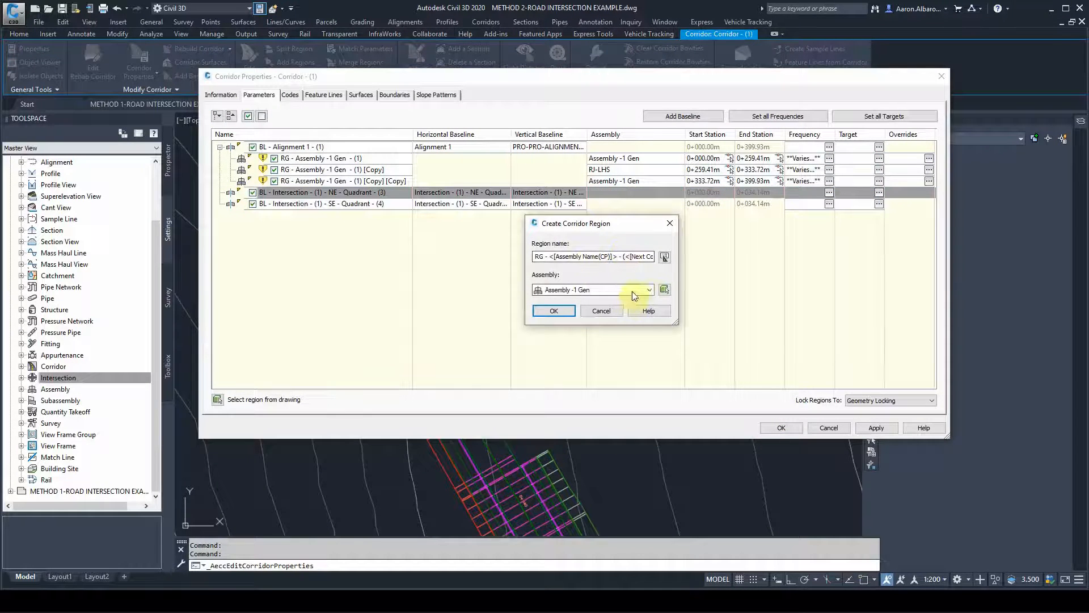
left_click(602, 310)
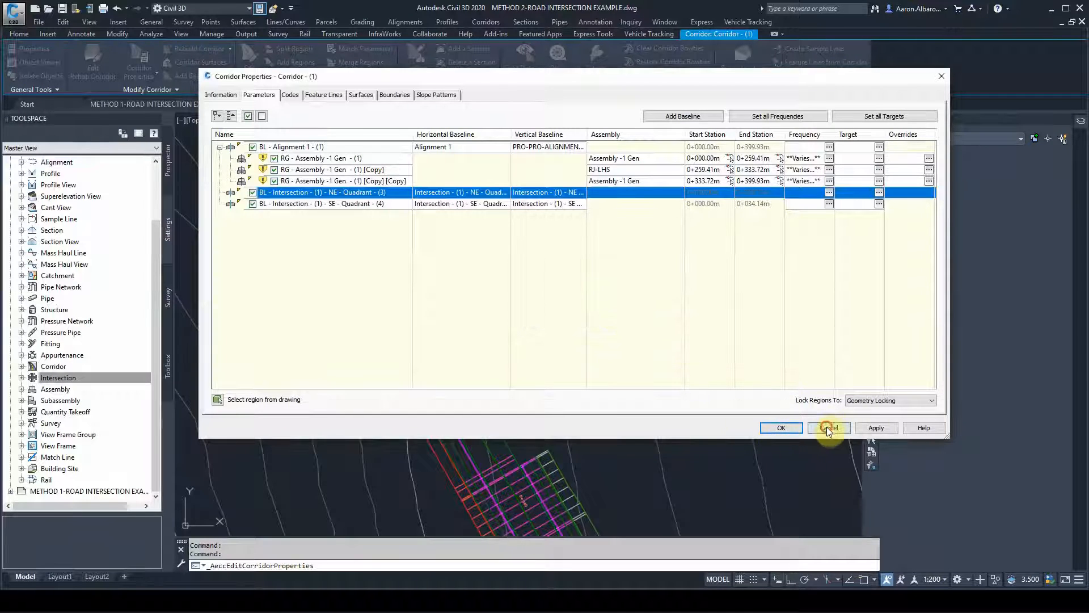
left_click(826, 427)
left_click(424, 227)
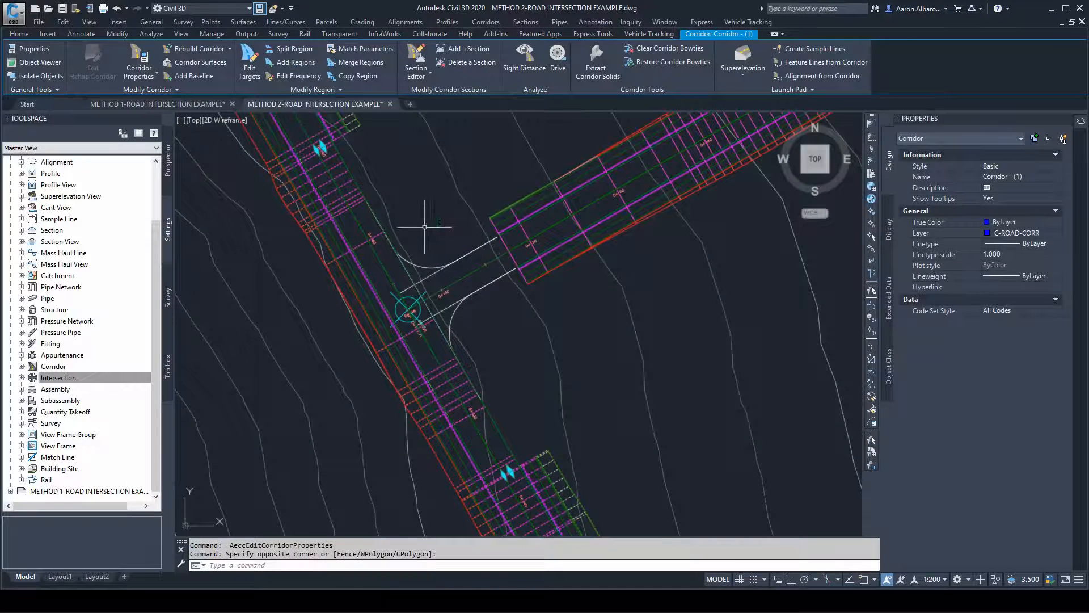
key("Escape")
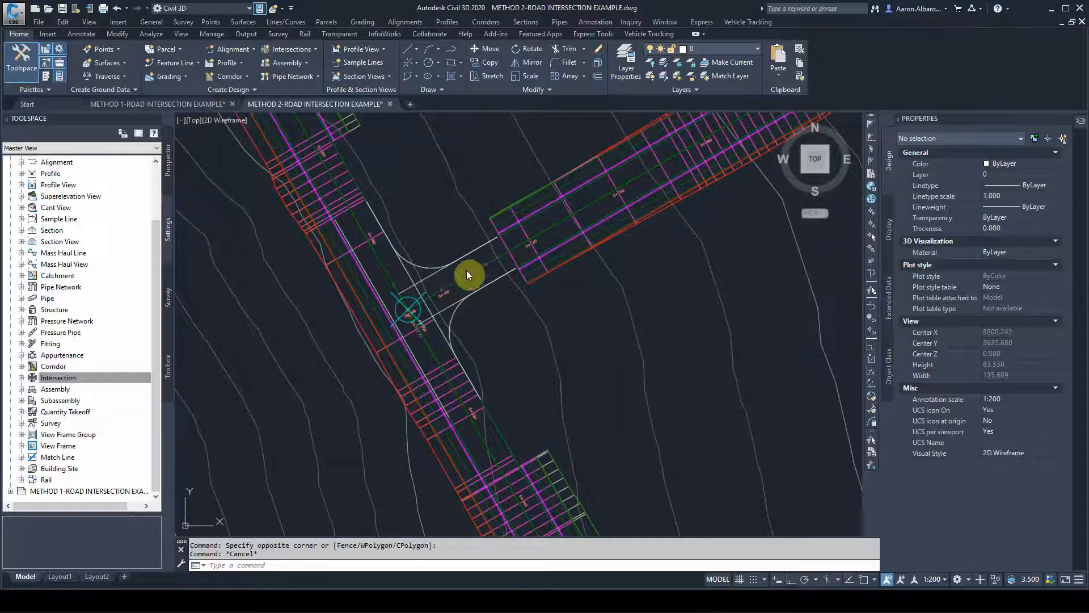
scroll(443, 350, "up", 2)
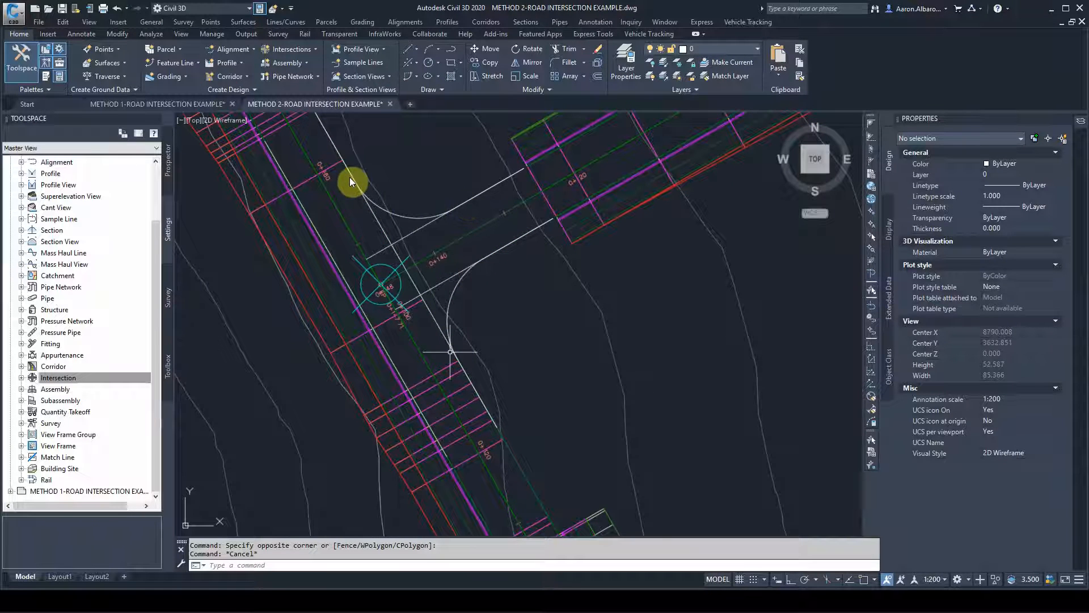
- Copy Assembly -1 Gen and place the duplicate a short distance above the original assembly
left_click(451, 351)
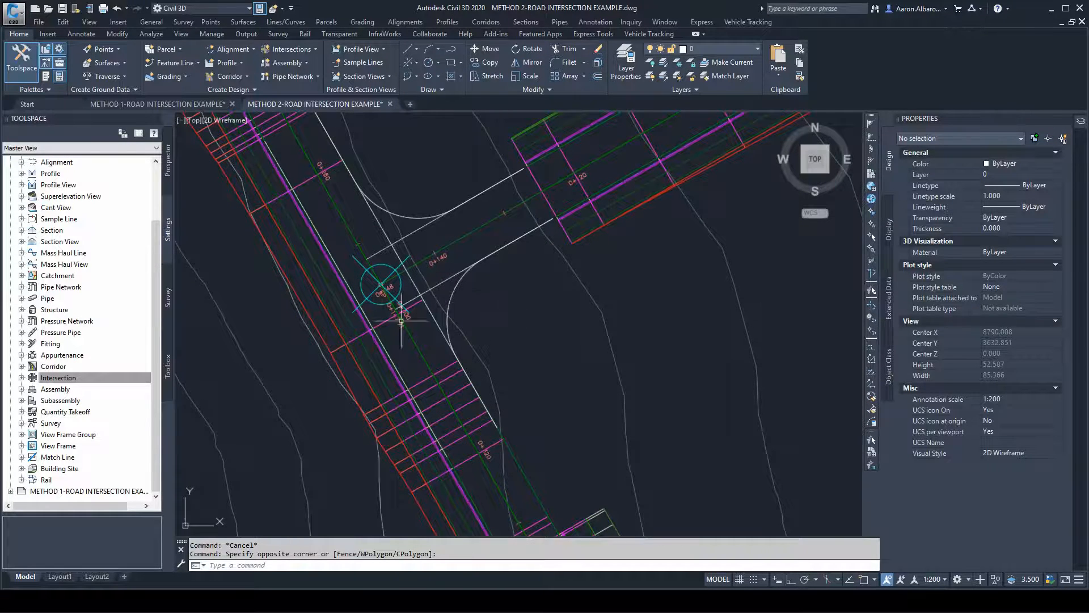
scroll(384, 366, "down", 15)
scroll(615, 186, "up", 10)
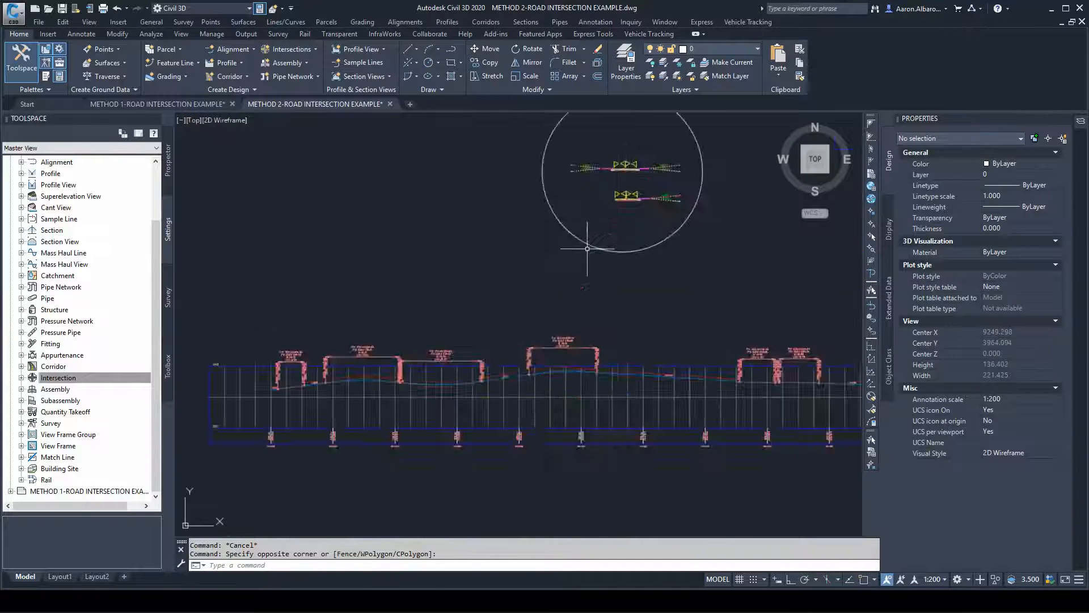
scroll(587, 250, "down", 5)
scroll(606, 229, "up", 12)
left_click(536, 318)
left_click(504, 312)
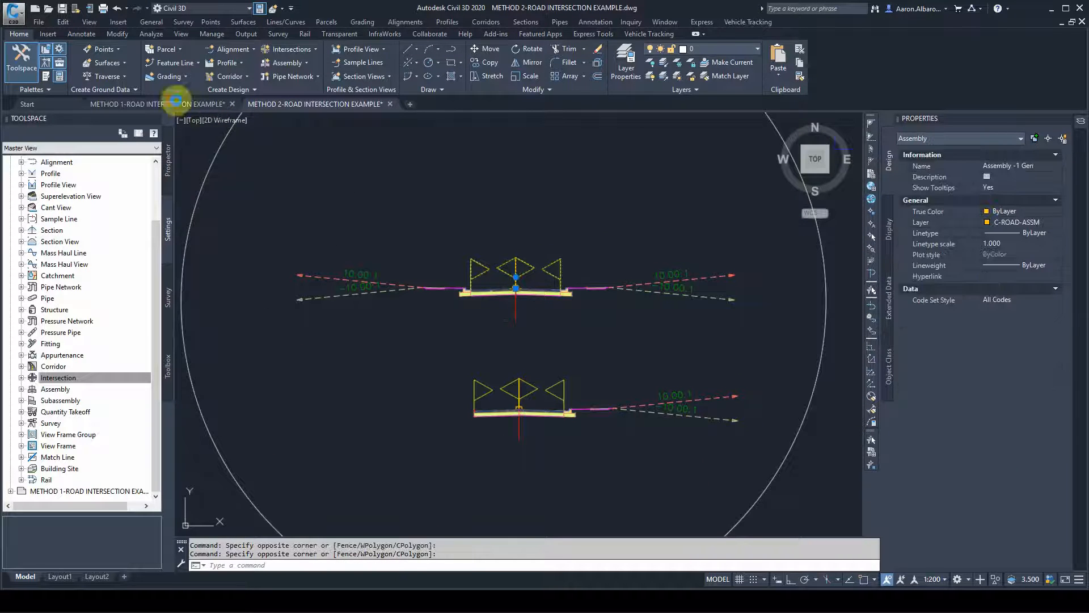
left_click(19, 34)
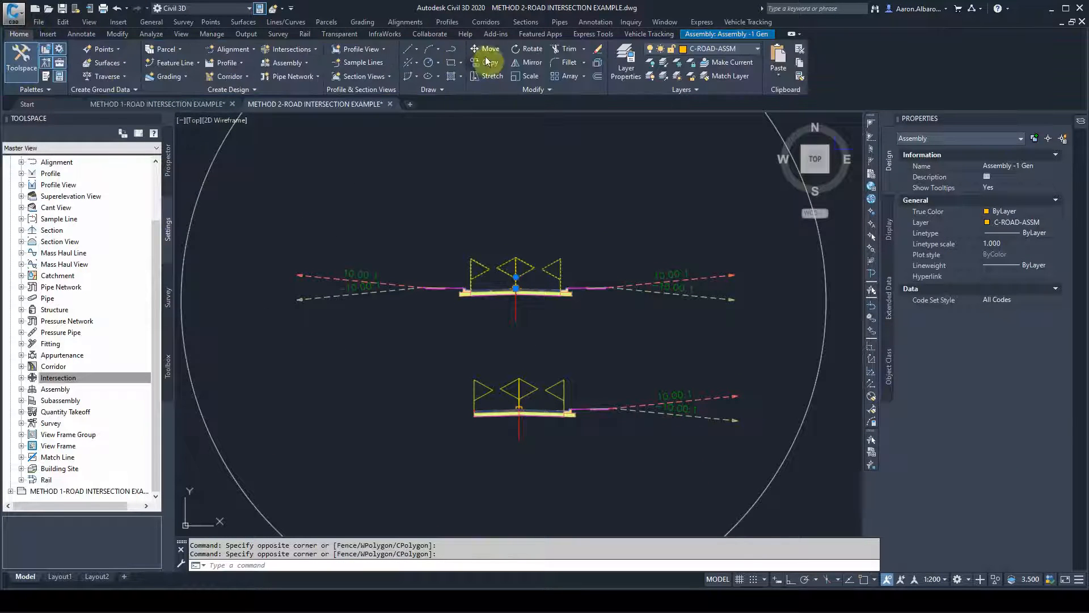
key("Escape")
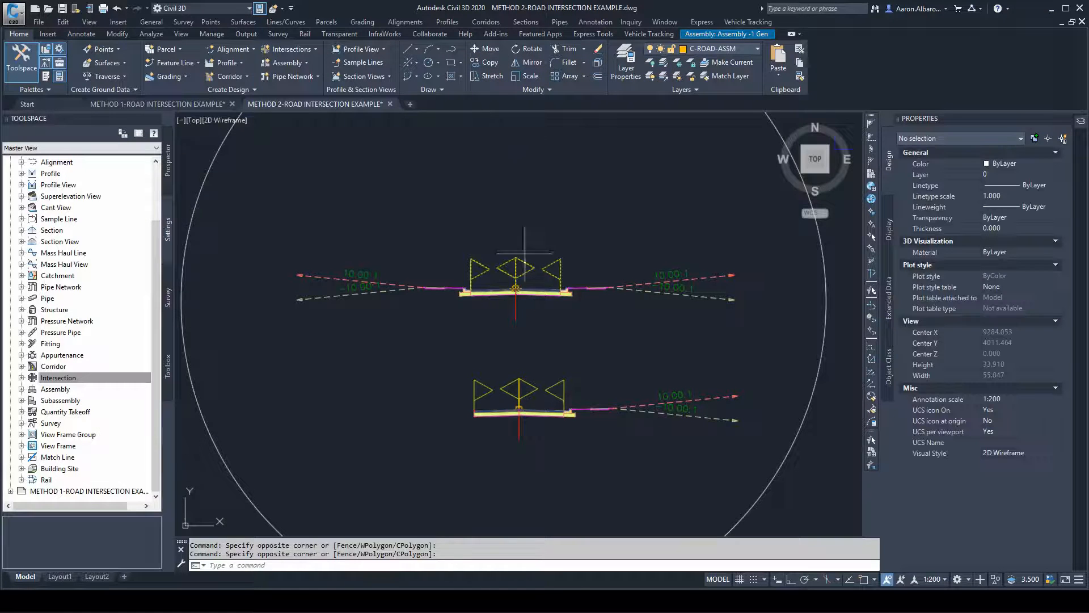
left_click(525, 254)
left_click(523, 152)
key("Escape")
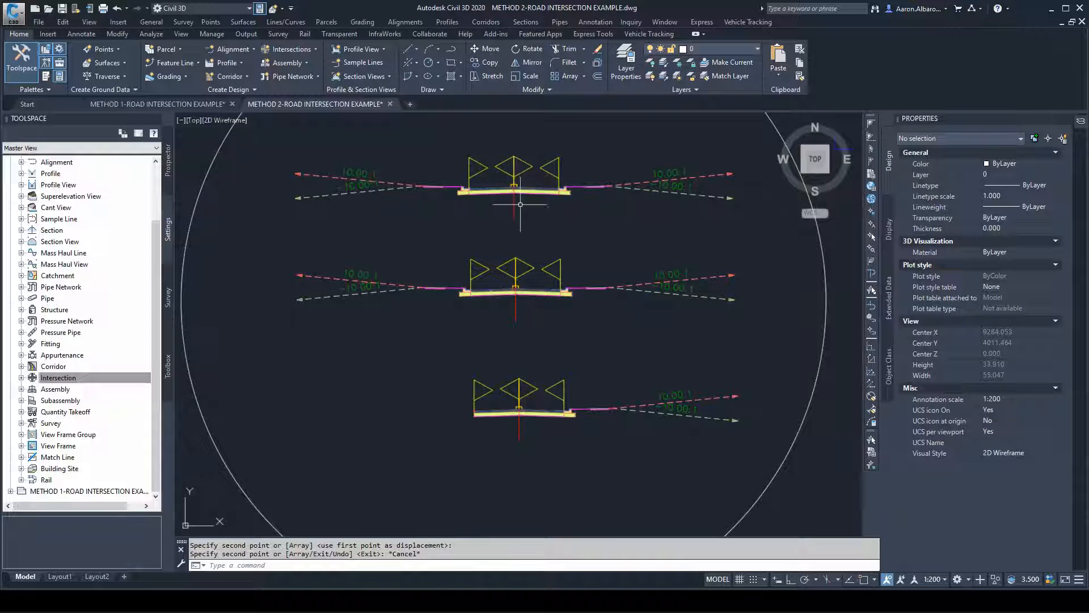
- Erase the curb, sidewalk and daylight subassemblies from the left side of the copied assembly
left_click_drag(520, 204, 481, 228)
key("Escape")
key("Escape")
scroll(500, 191, "up", 2)
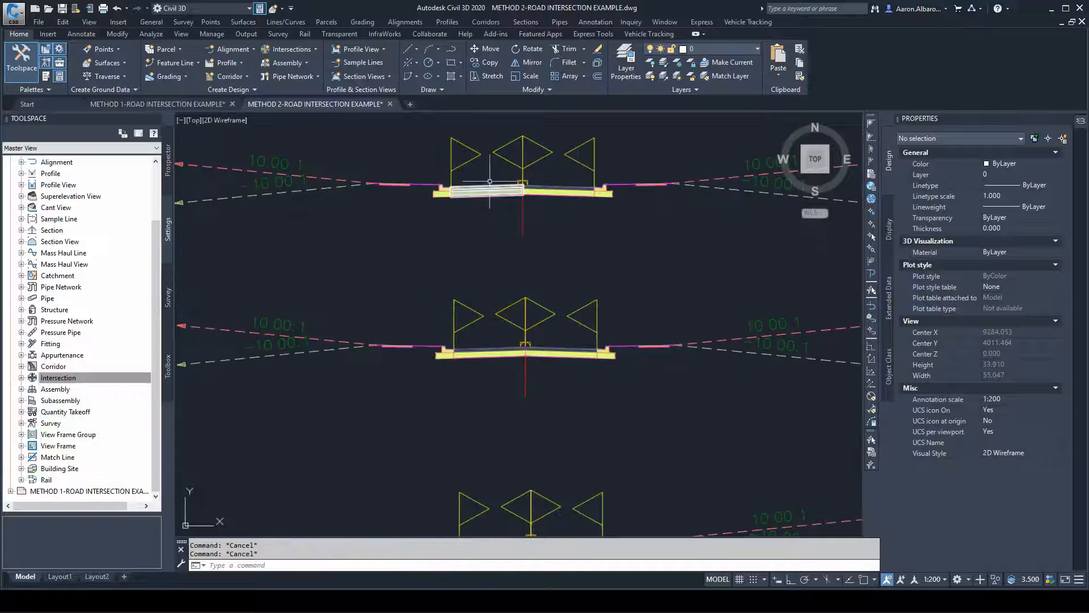
left_click(443, 163)
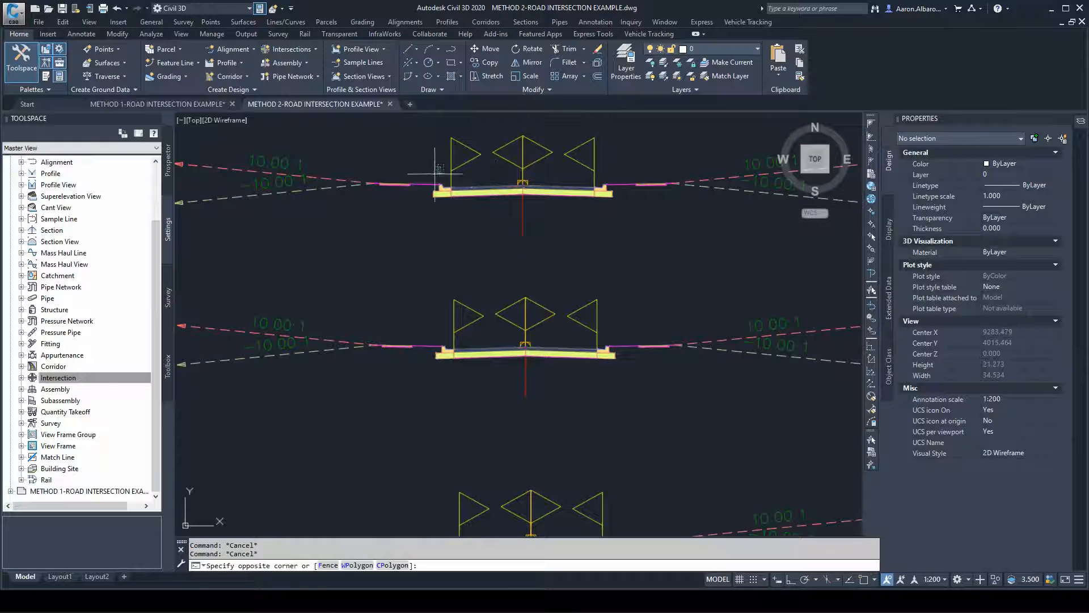
left_click(300, 249)
key("Delete")
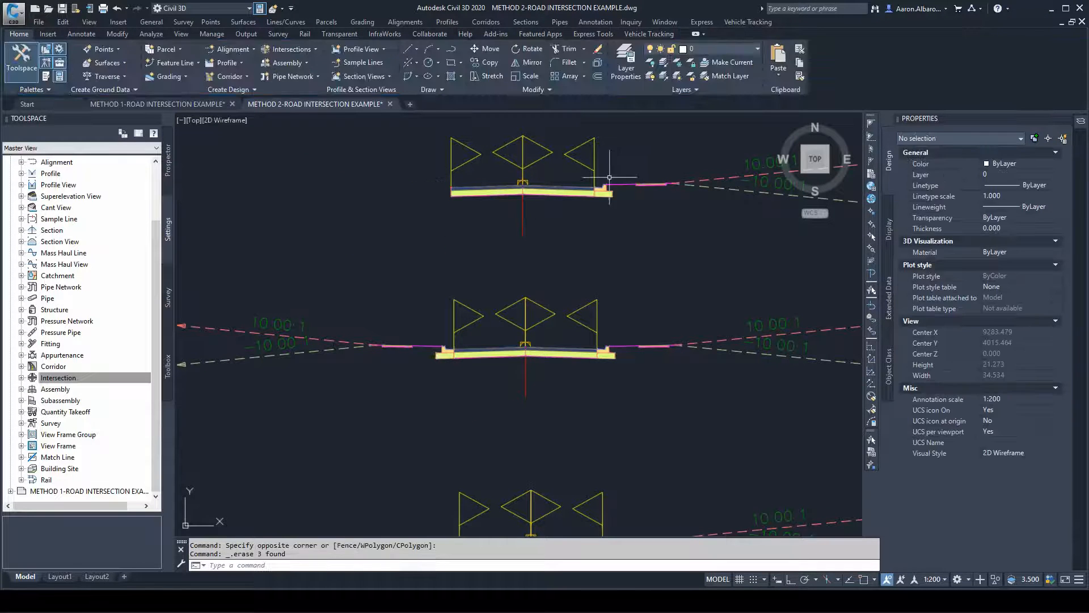
- Erase the right-hand LaneSuperelevationAOR subassembly from the copied assembly
left_click(549, 223)
left_click(567, 187)
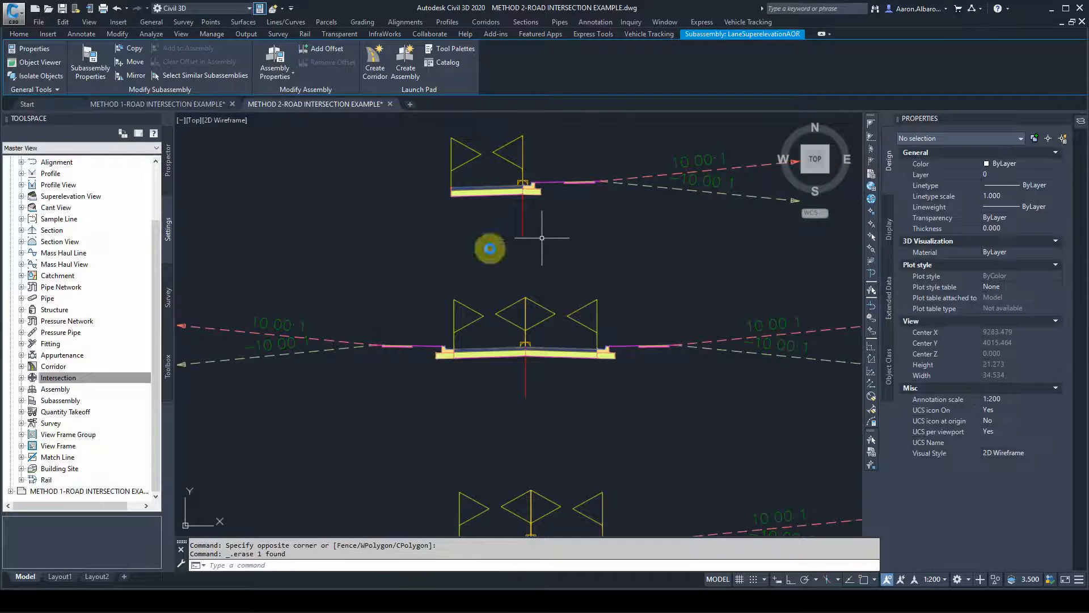
key("Delete")
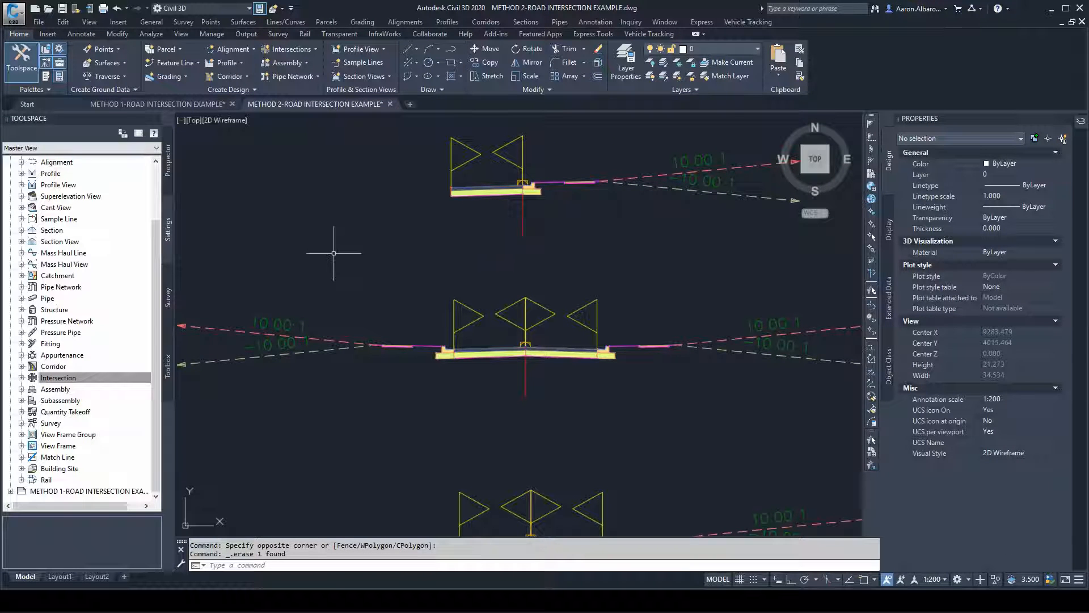
- Rename the copied assembly with the left lane and right-hand curb as KR-RHS
scroll(431, 239, "down", 2)
scroll(495, 238, "up", 2)
left_click(522, 223)
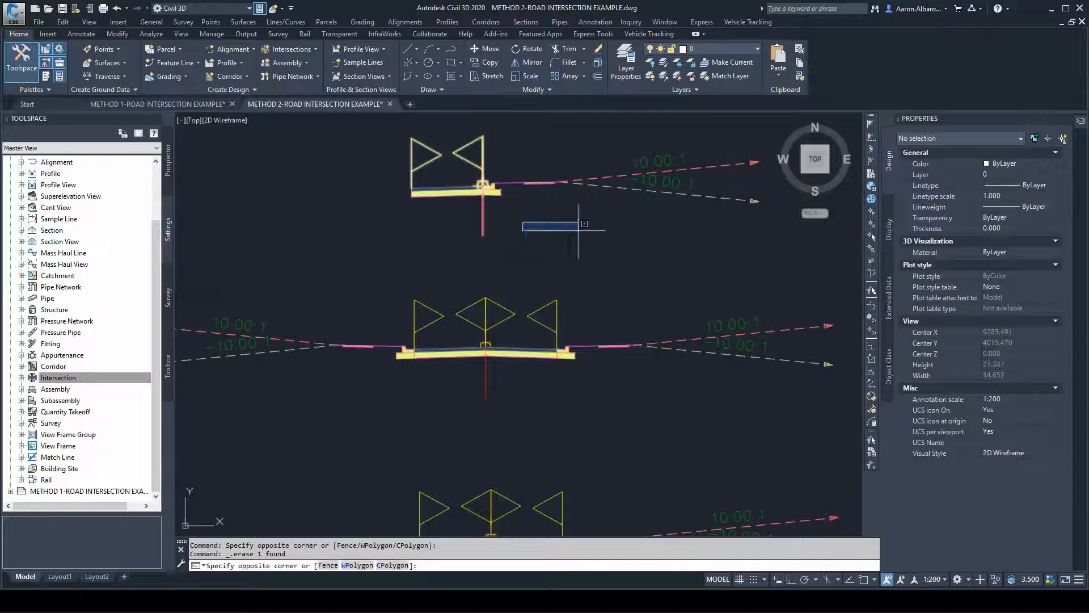
left_click(426, 241)
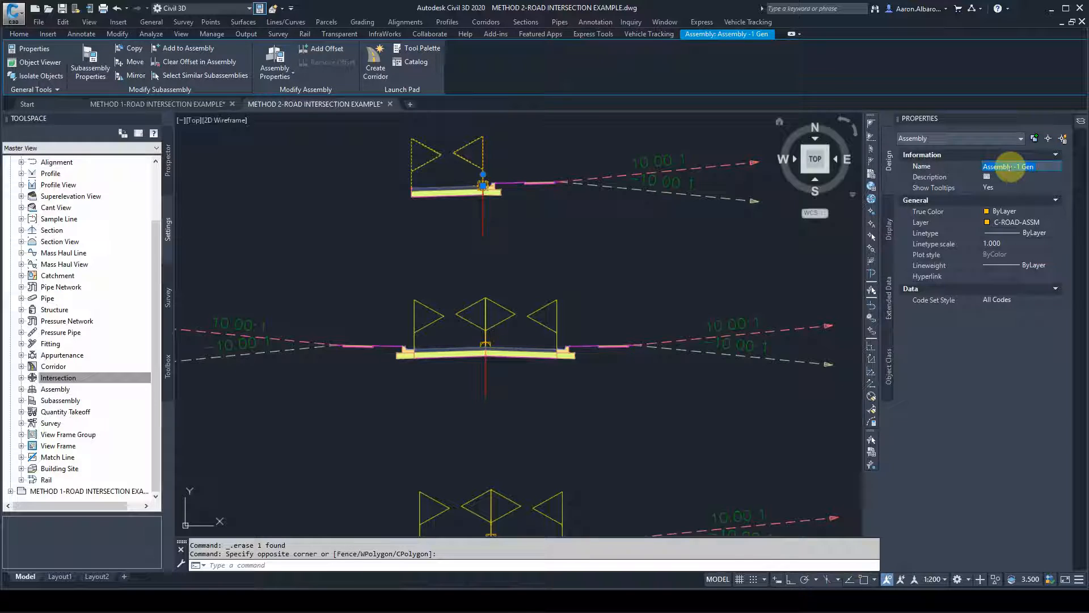
type("K")
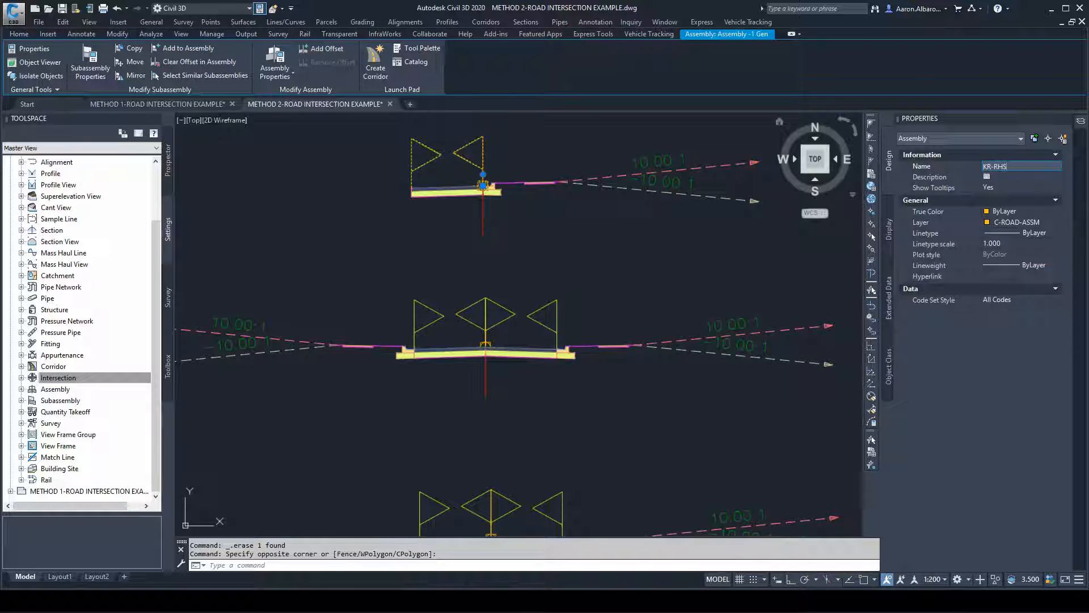
type("R-RHS")
key("Return")
key("Escape")
key("Escape")
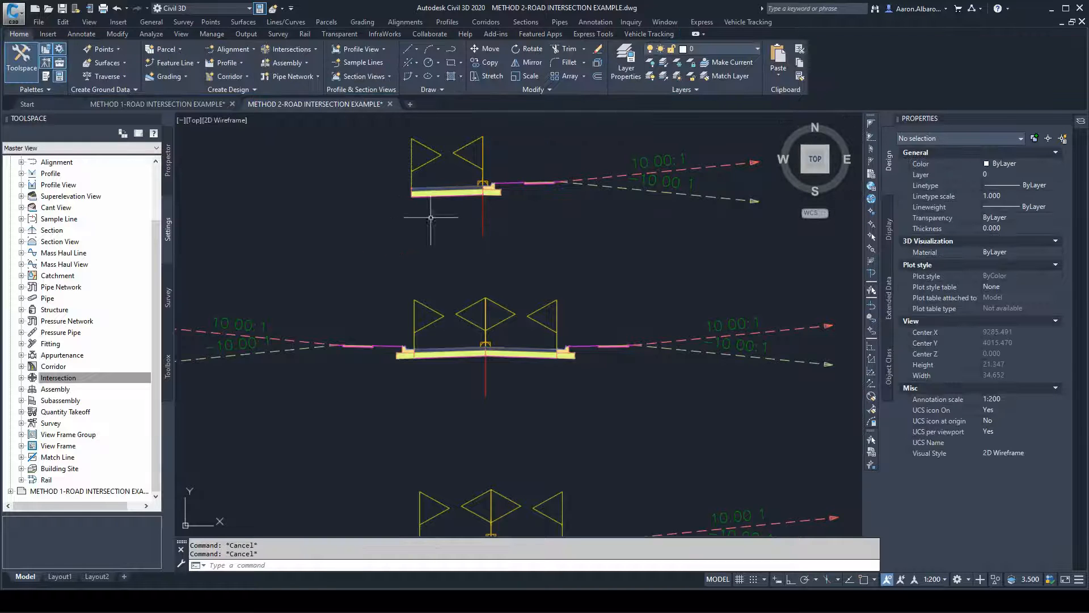
- Open the Alignment 1 corridor's properties and add a region using the KR-RHS assembly to the NE - Quadrant baseline
scroll(431, 217, "down", 10)
scroll(397, 340, "up", 5)
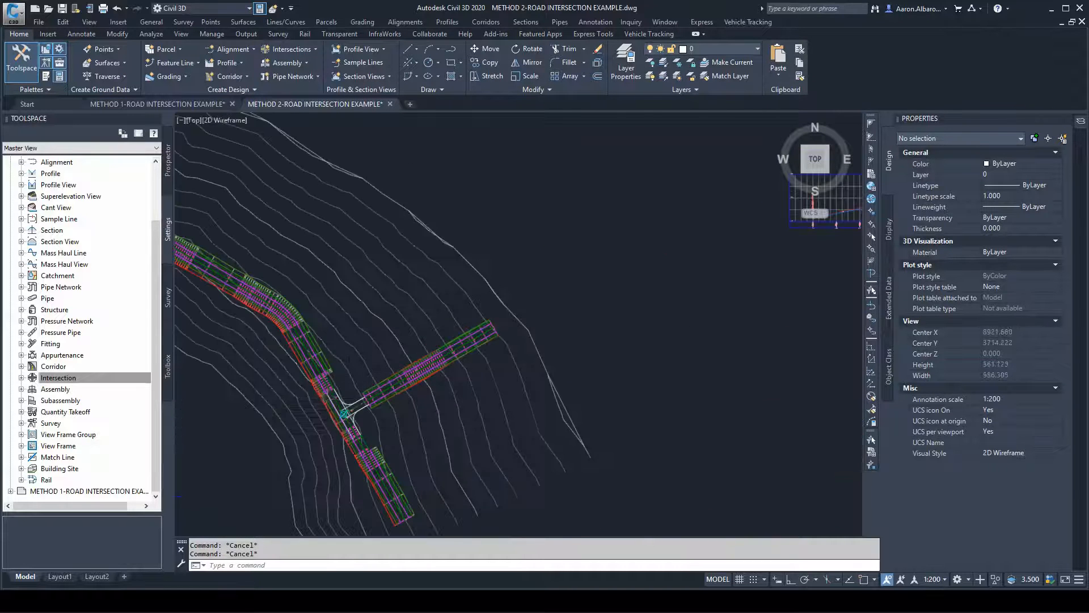
scroll(316, 415, "up", 4)
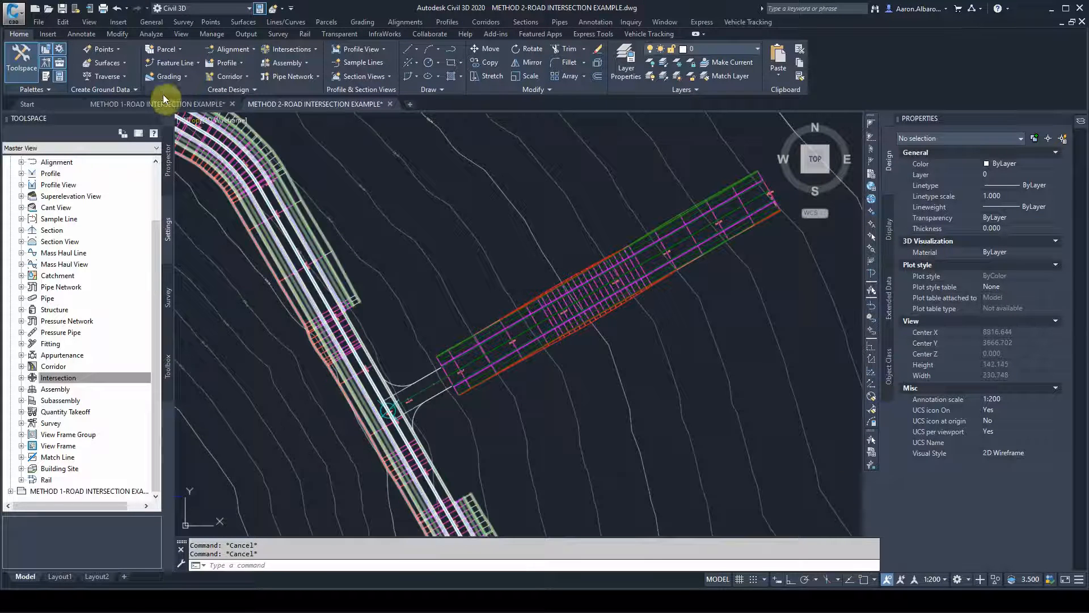
left_click(333, 252)
left_click(138, 61)
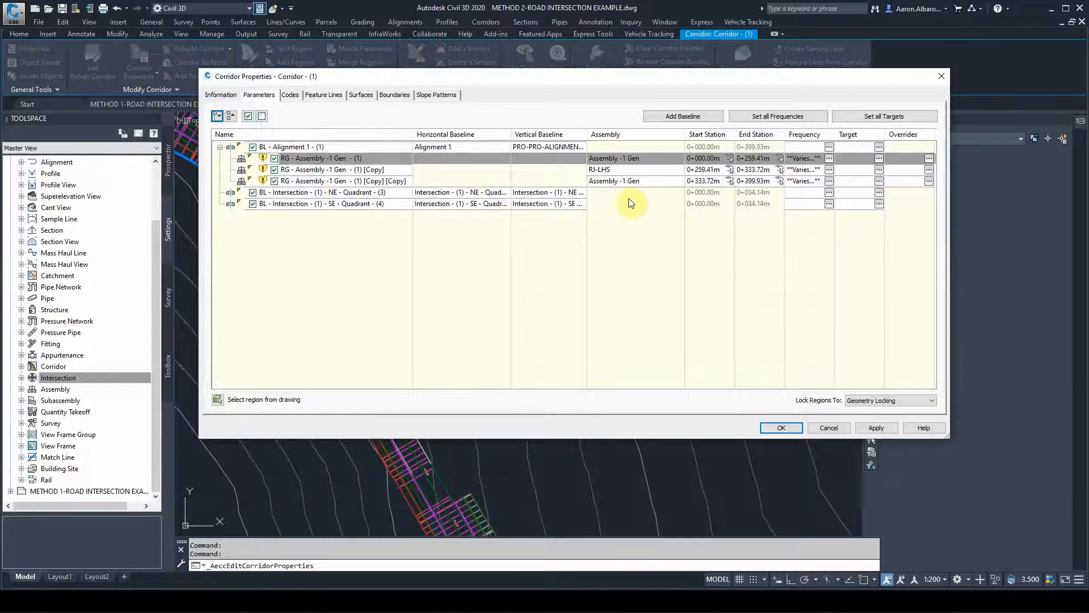
right_click(632, 195)
left_click(658, 204)
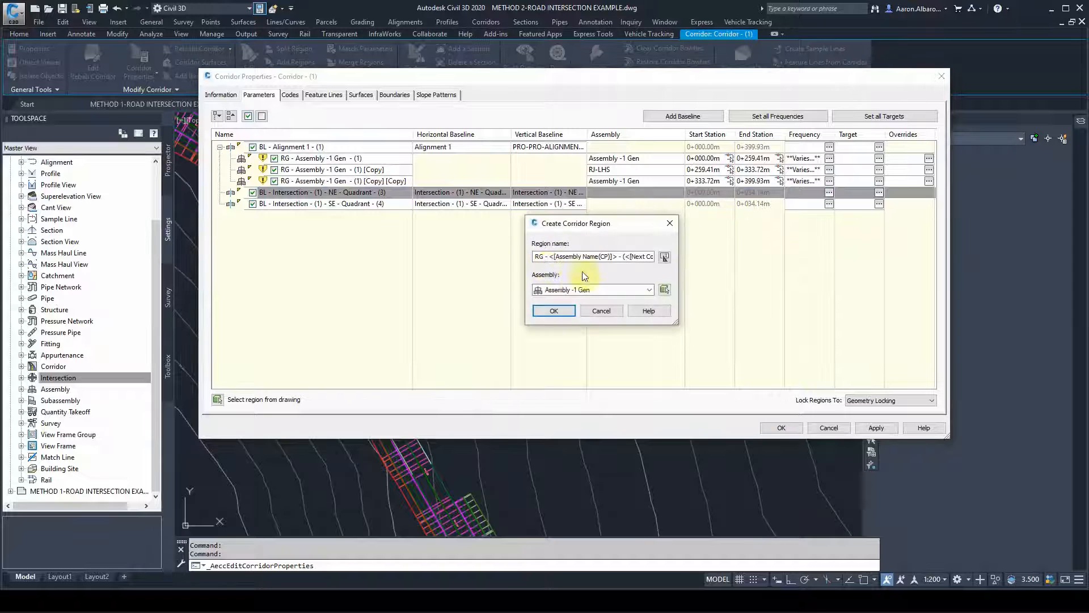
left_click(580, 289)
left_click(569, 315)
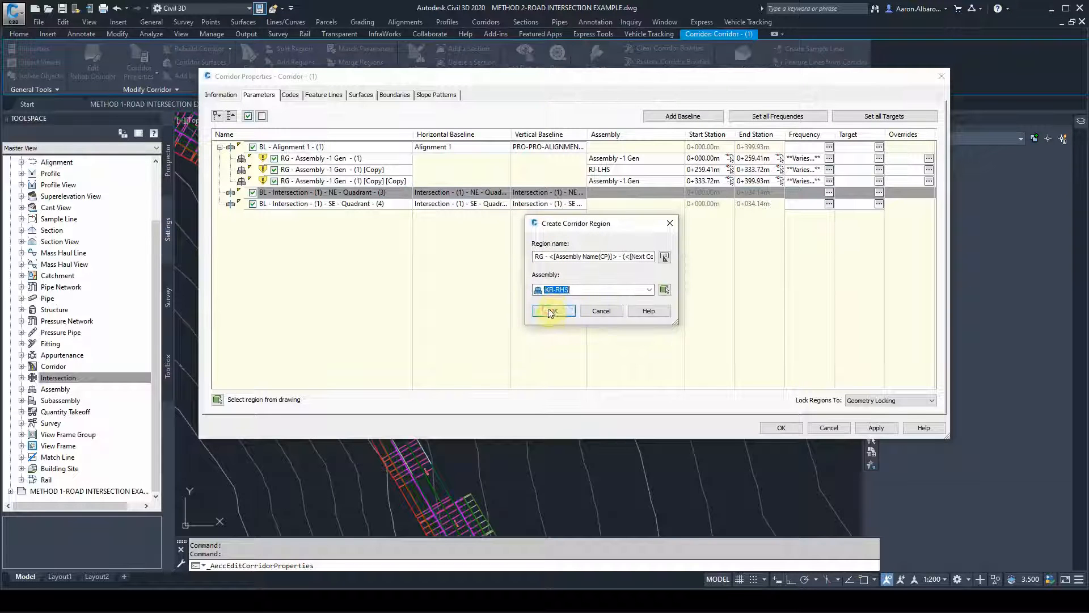
left_click(555, 311)
- Add a region using the KR-RHS assembly to the SE - Quadrant baseline
right_click(628, 204)
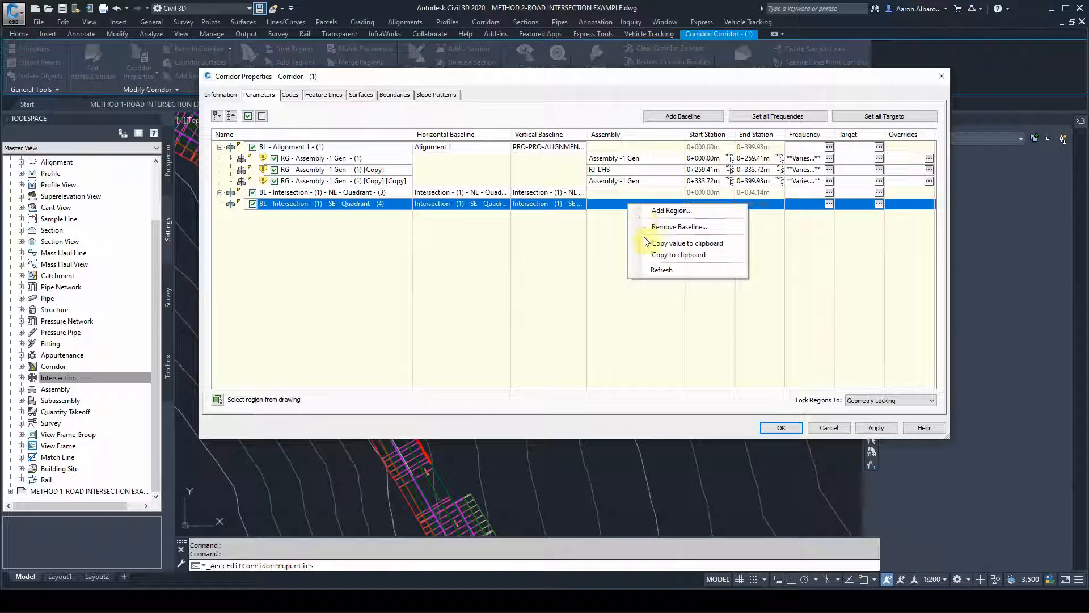
left_click(665, 211)
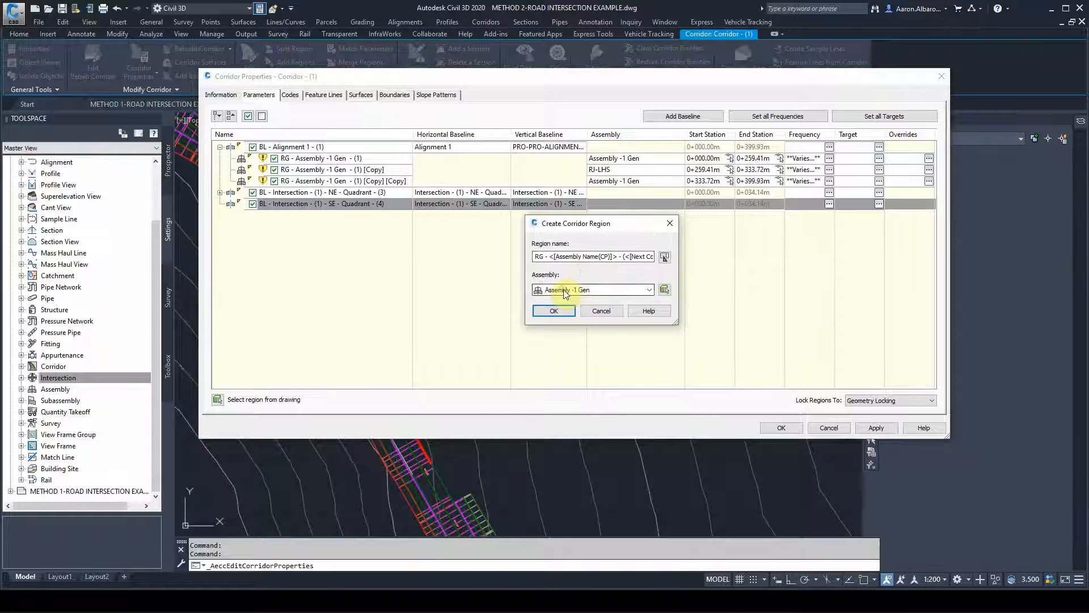
left_click(565, 290)
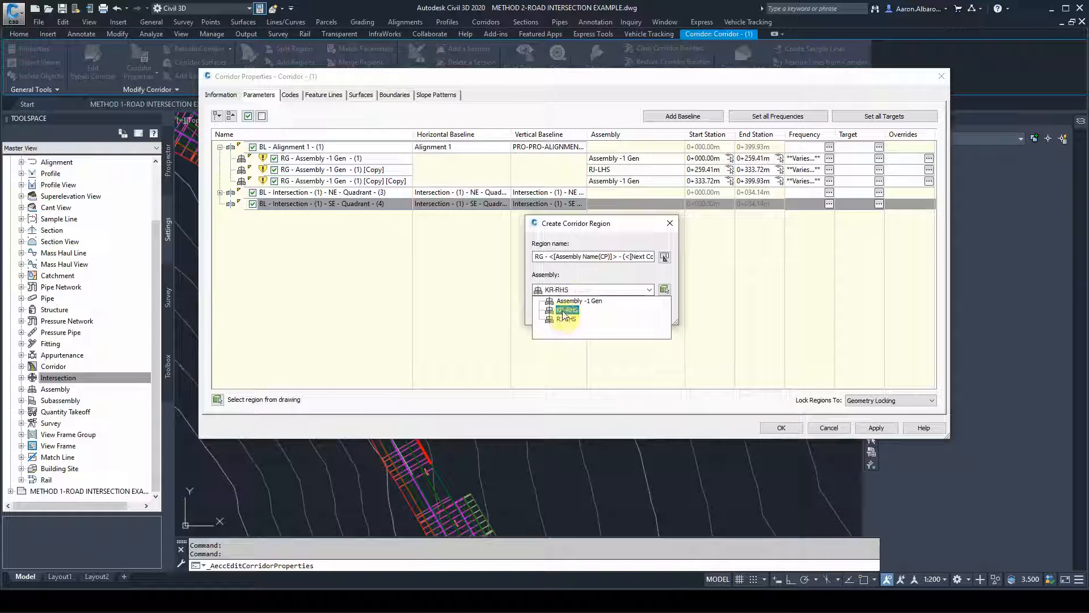
left_click(563, 312)
left_click(545, 311)
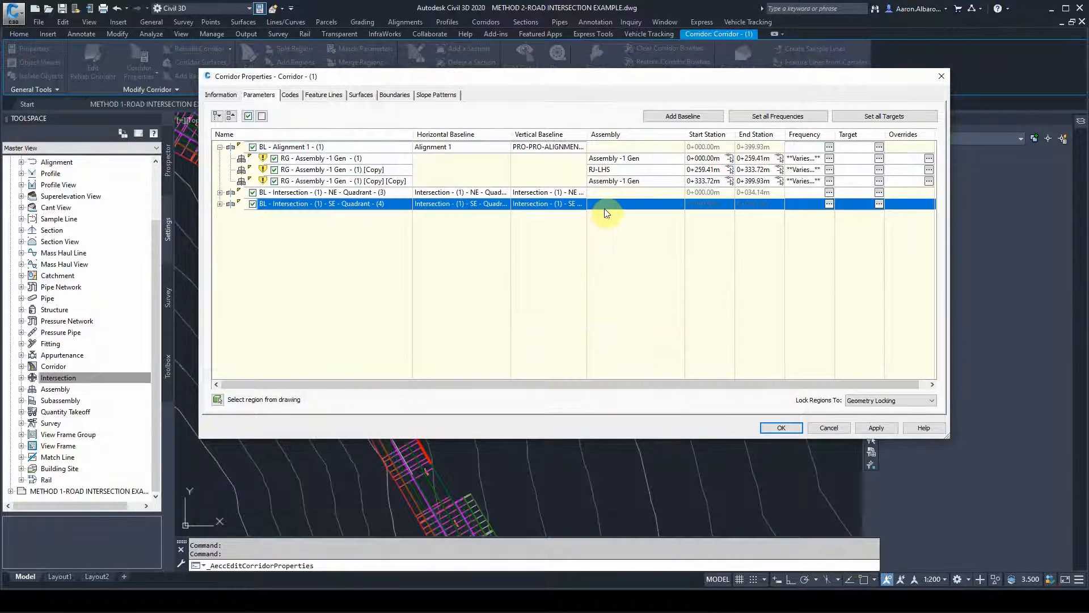
- Expand both quadrant baselines and set the frequency along tangents to 1 m for their KR-RHS regions
left_click(219, 203)
left_click(220, 192)
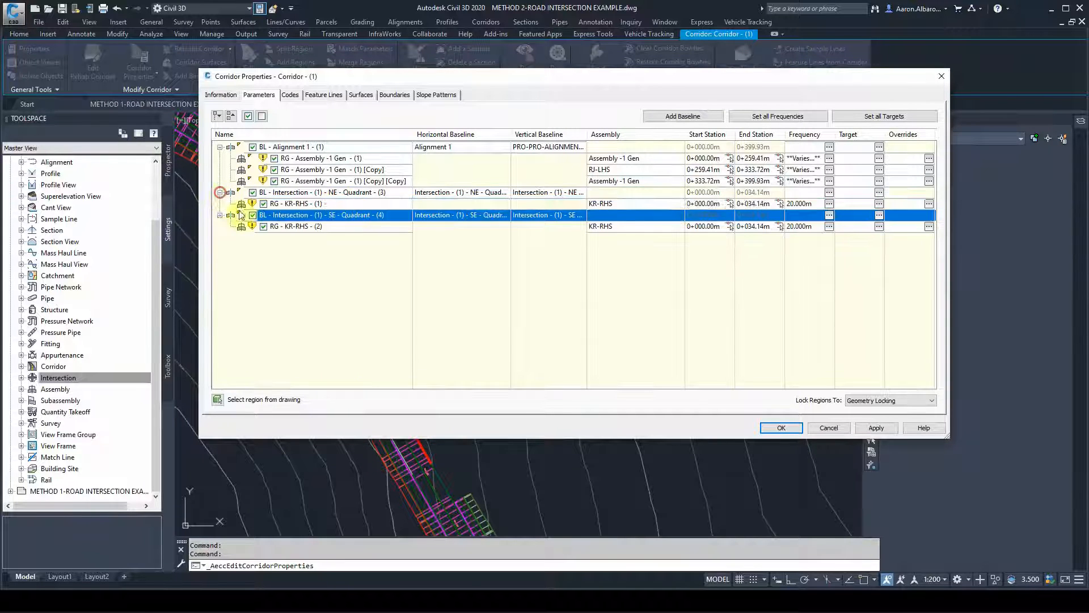
left_click(828, 203)
left_click(571, 185)
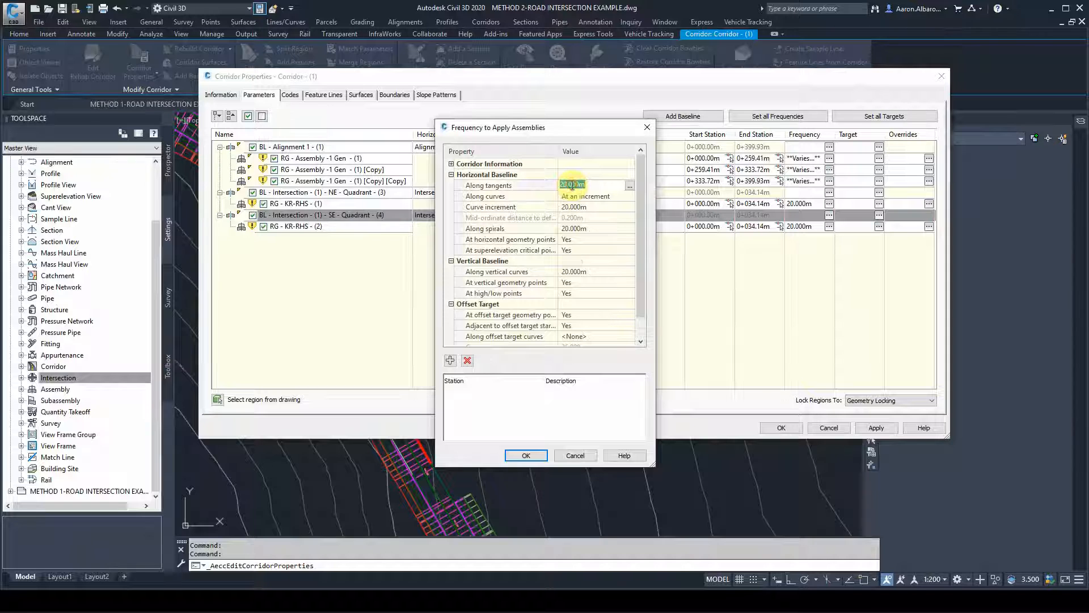
left_click(526, 455)
left_click(829, 203)
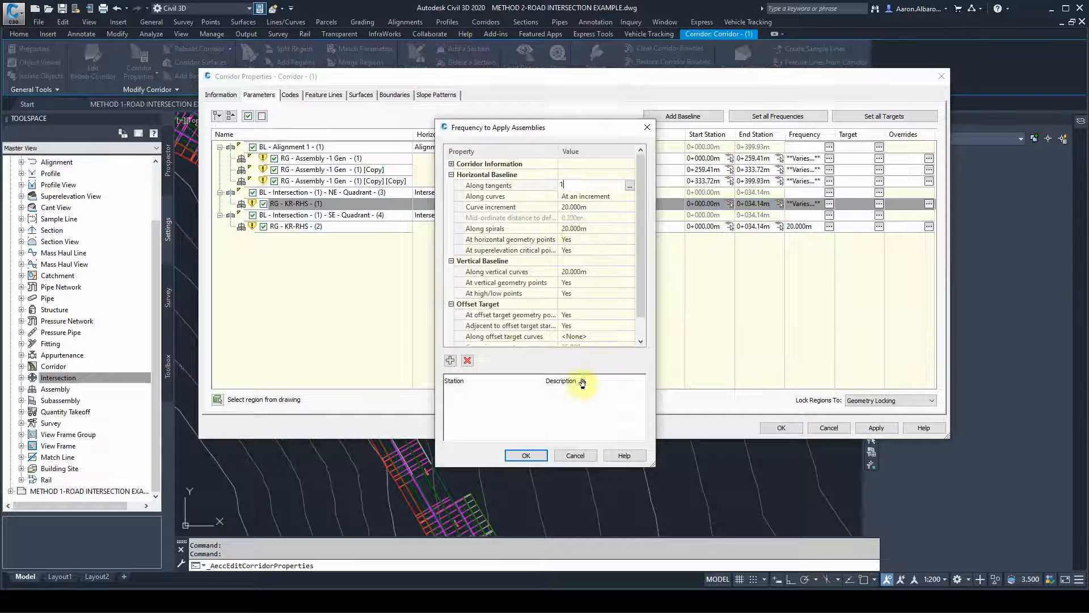
left_click(520, 455)
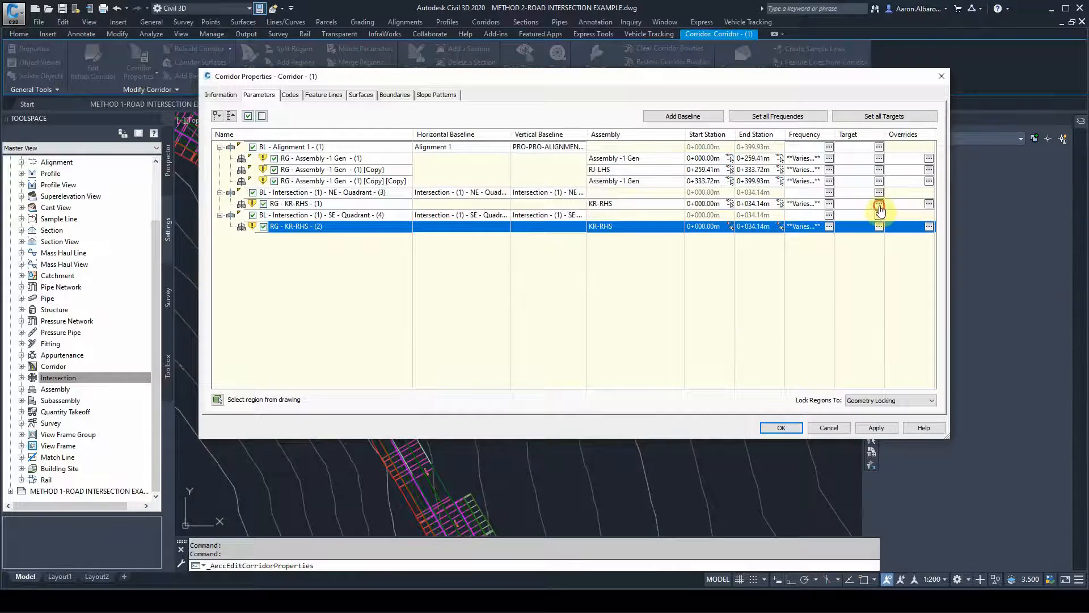
- Set EG as the daylight target surface for the KR-RHS region on the NE - Quadrant baseline
left_click(879, 206)
left_click(556, 228)
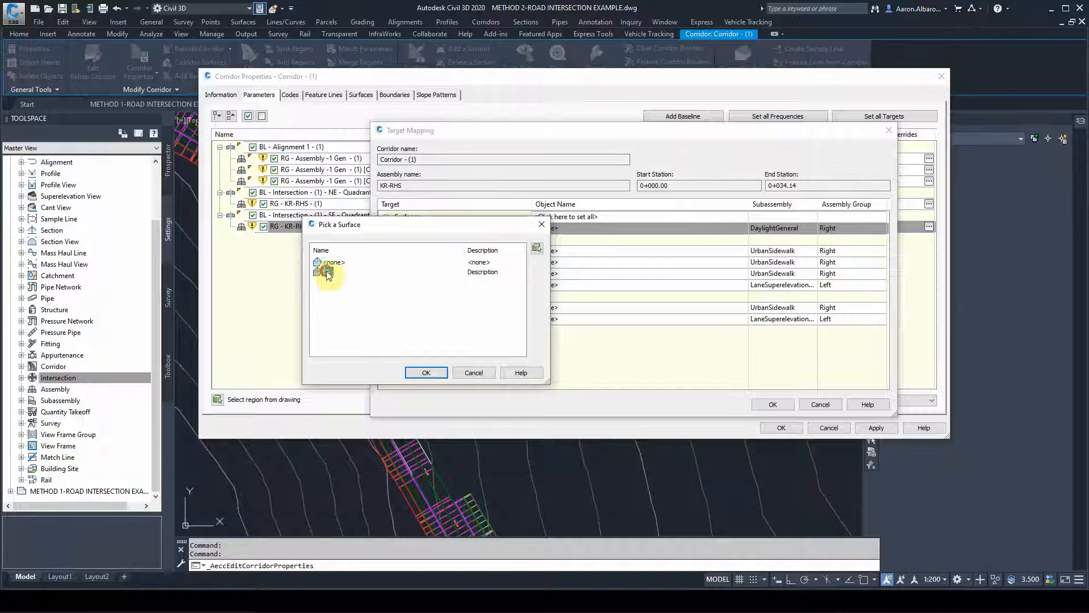
left_click(328, 273)
left_click(426, 372)
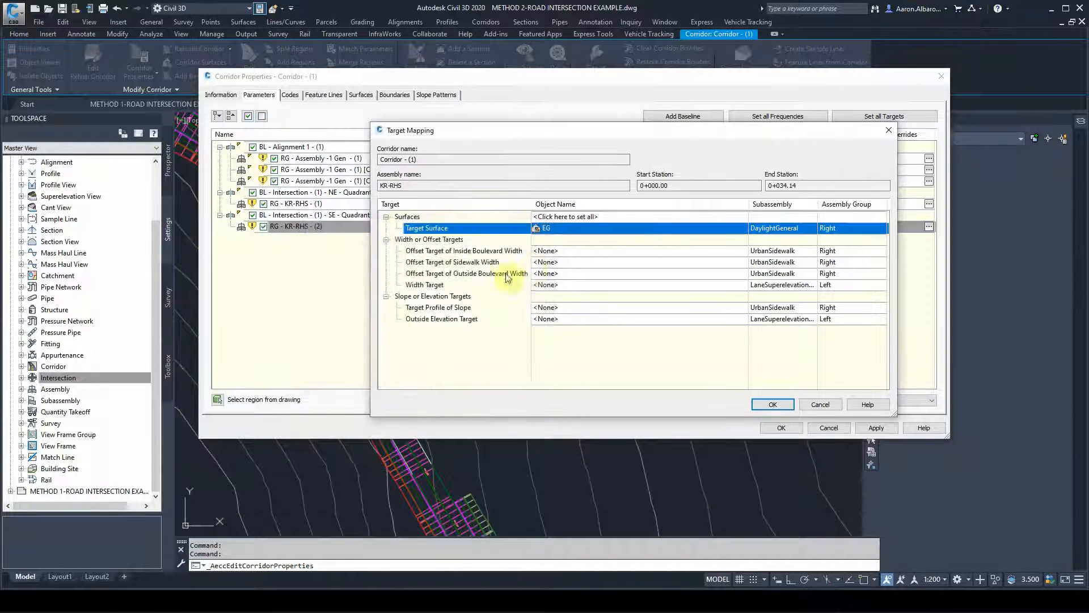
- Set Alignment 1-Left-3.600 and Alignment 2 as the width targets for the NE - Quadrant's KR-RHS region
left_click(551, 285)
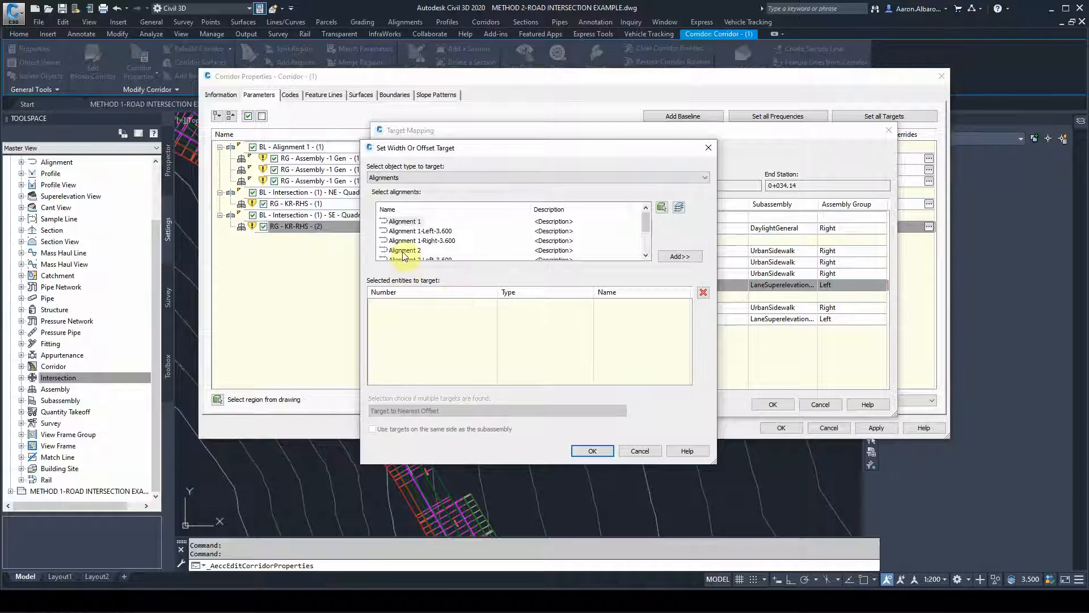
left_click(662, 207)
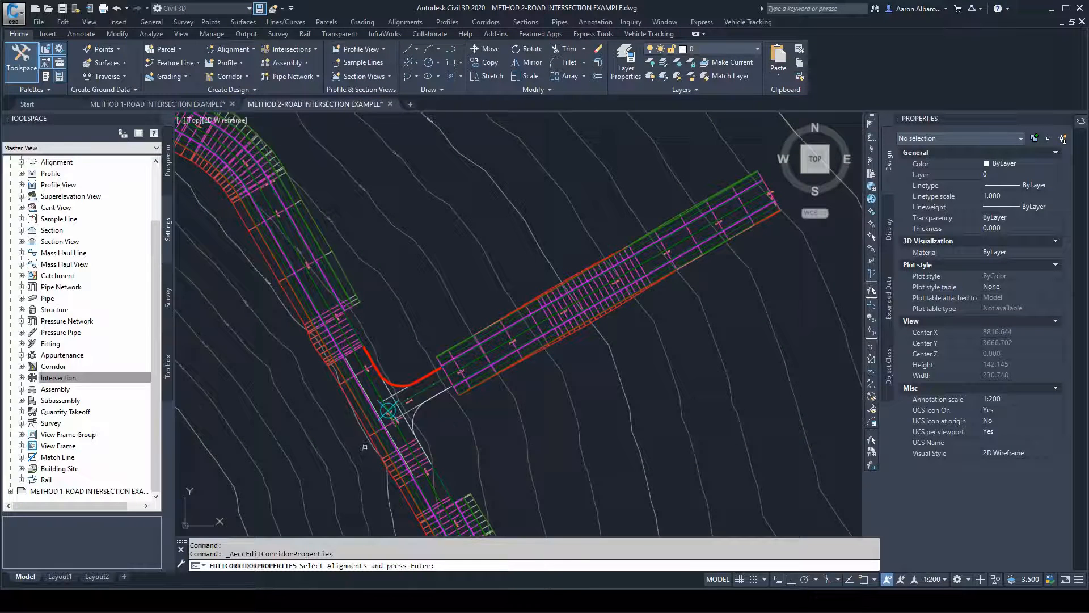
scroll(370, 443, "up", 4)
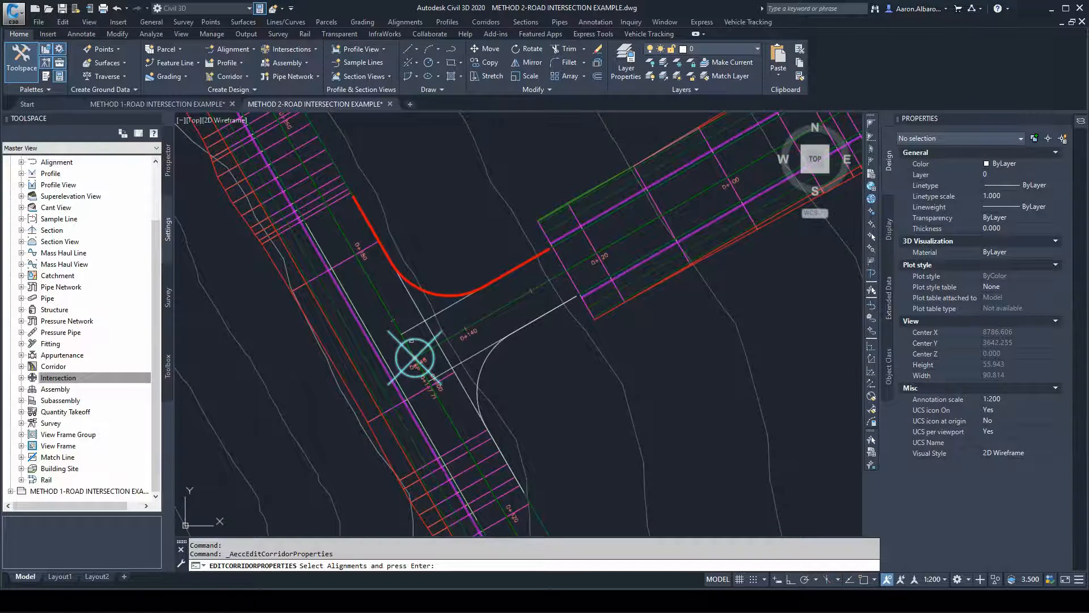
left_click(409, 295)
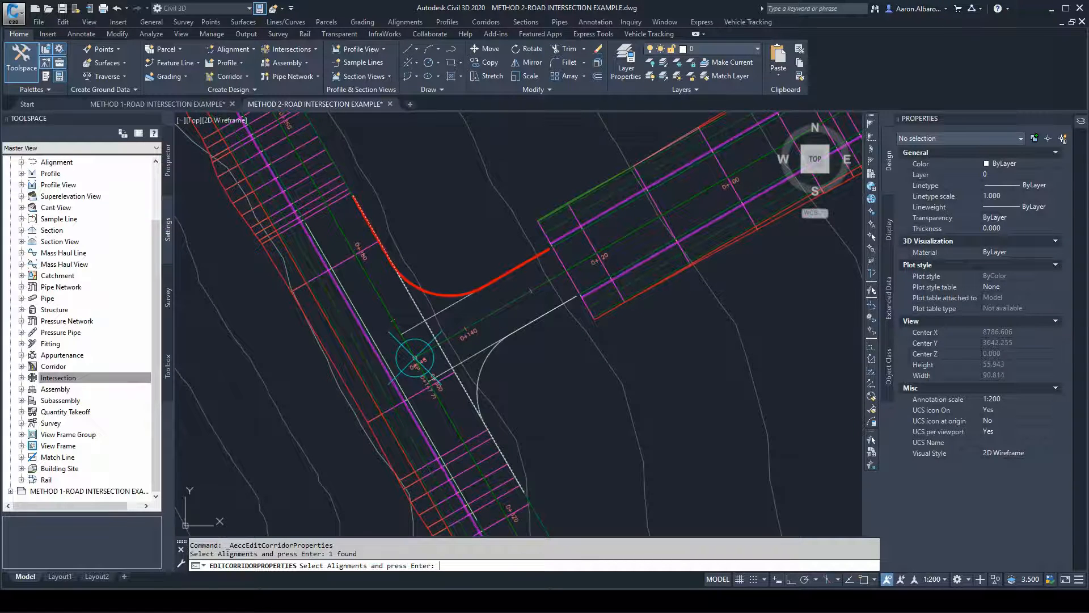
key("Return")
left_click(420, 230)
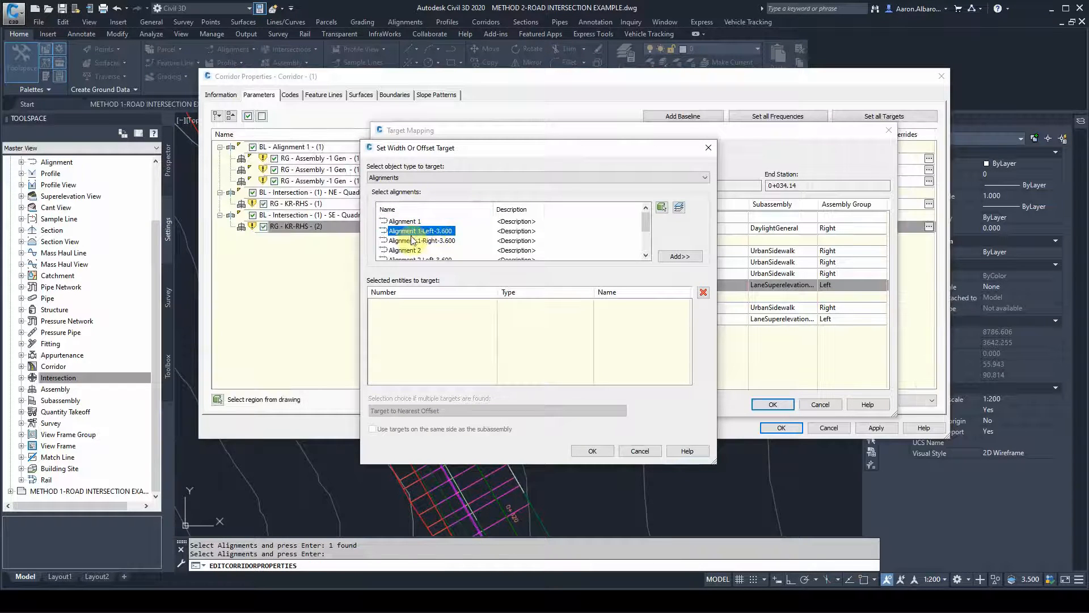
left_click(679, 258)
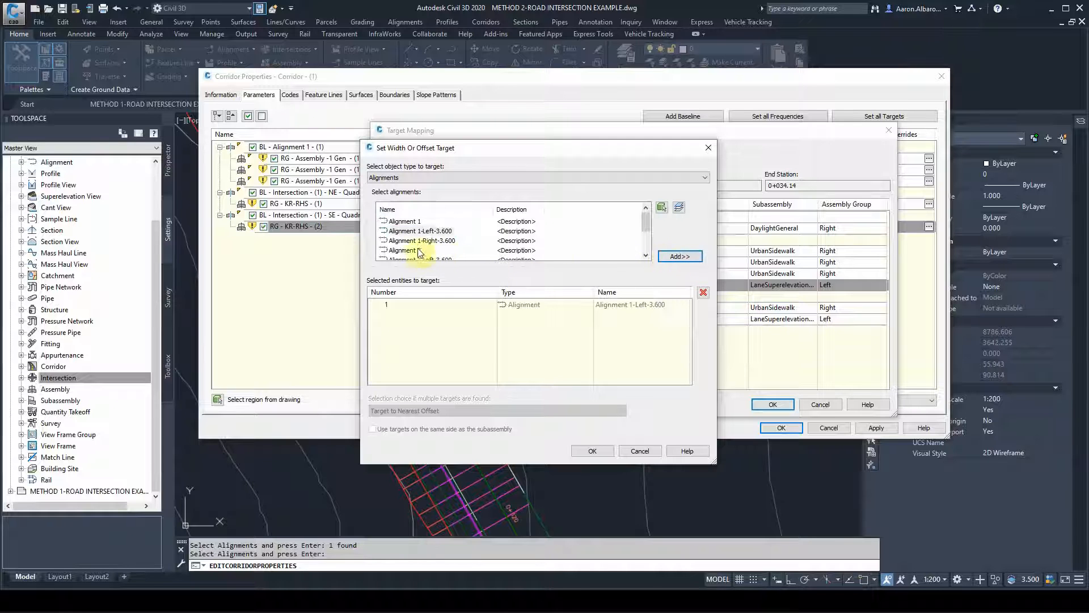
left_click(592, 251)
left_click(680, 258)
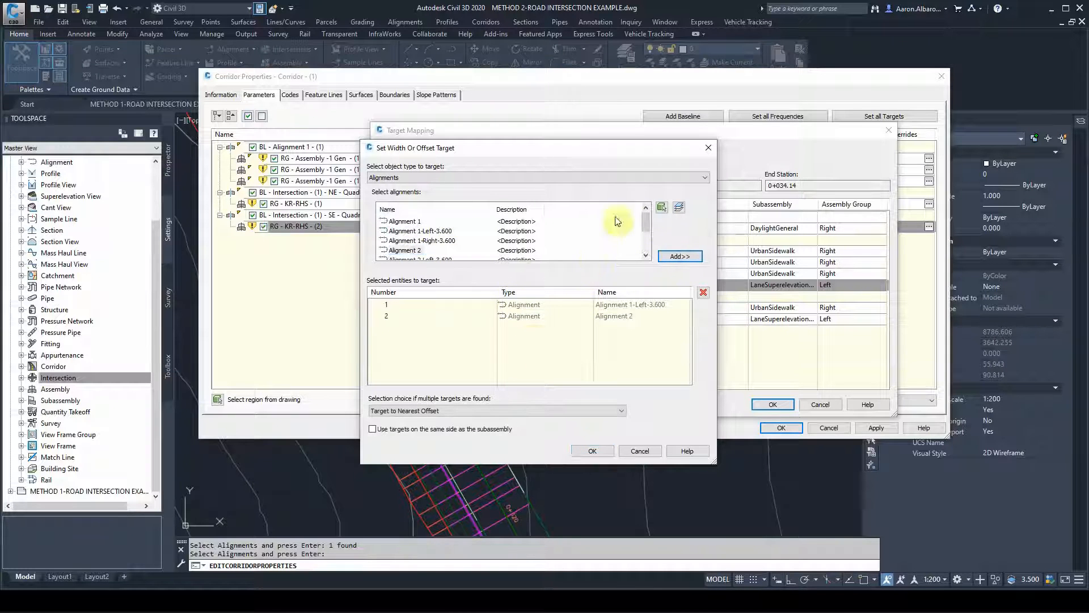
left_click(574, 451)
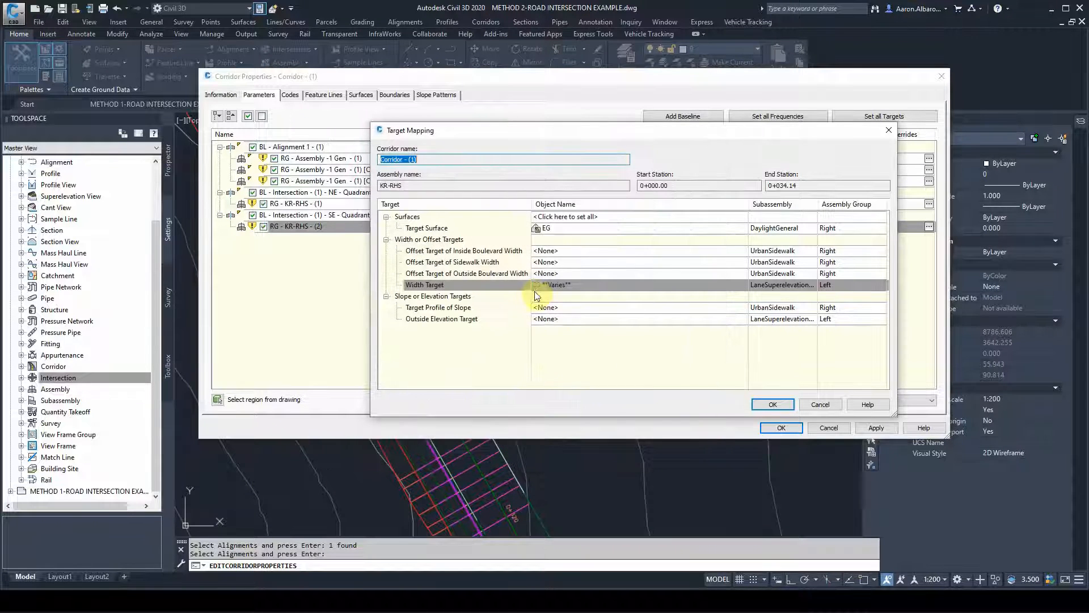
- Target the NE region's outside elevation to profile PRO-PRO-ALIGNMENT 2 of Alignment 2 and the Alignment 1 - -3.000% profile of Alignment 1-Left-3.600, accepting the mapping
left_click(553, 319)
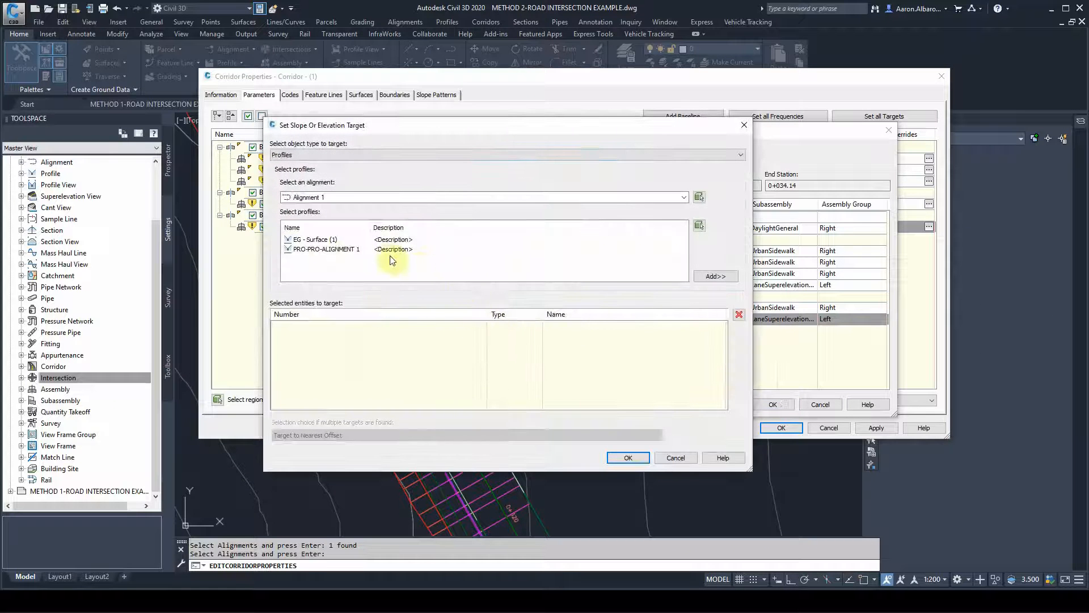
left_click(321, 199)
left_click(328, 216)
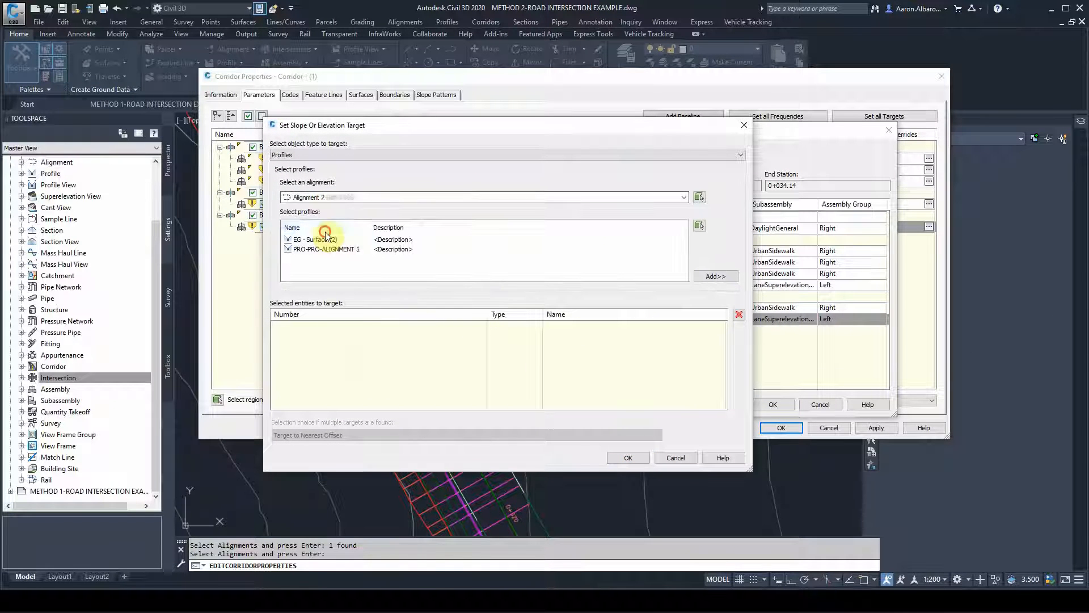
left_click(324, 251)
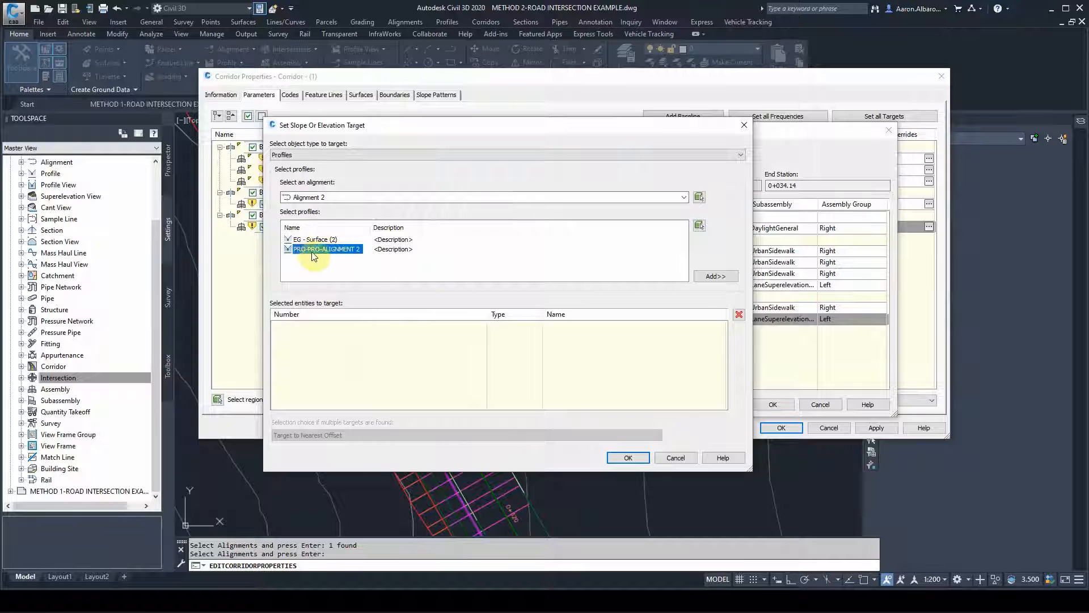
left_click(711, 284)
left_click(318, 197)
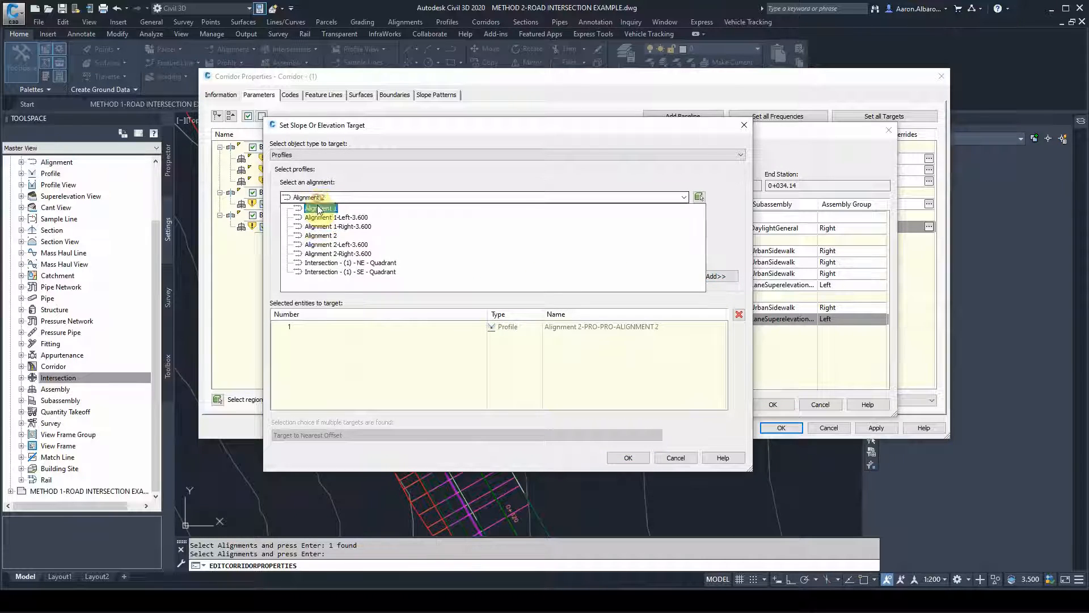
left_click(336, 217)
left_click(318, 239)
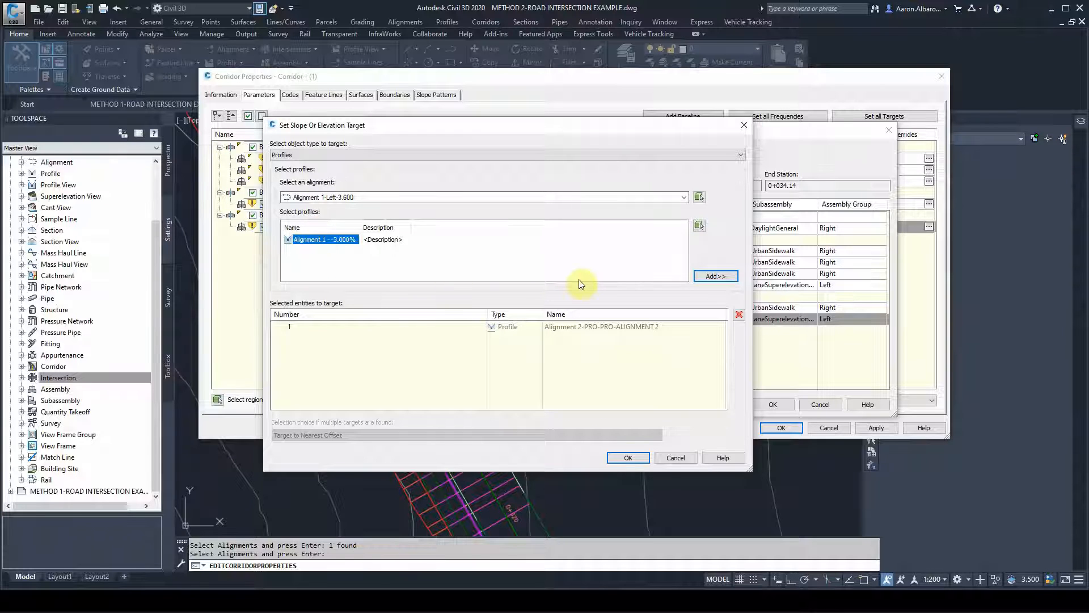
left_click(715, 276)
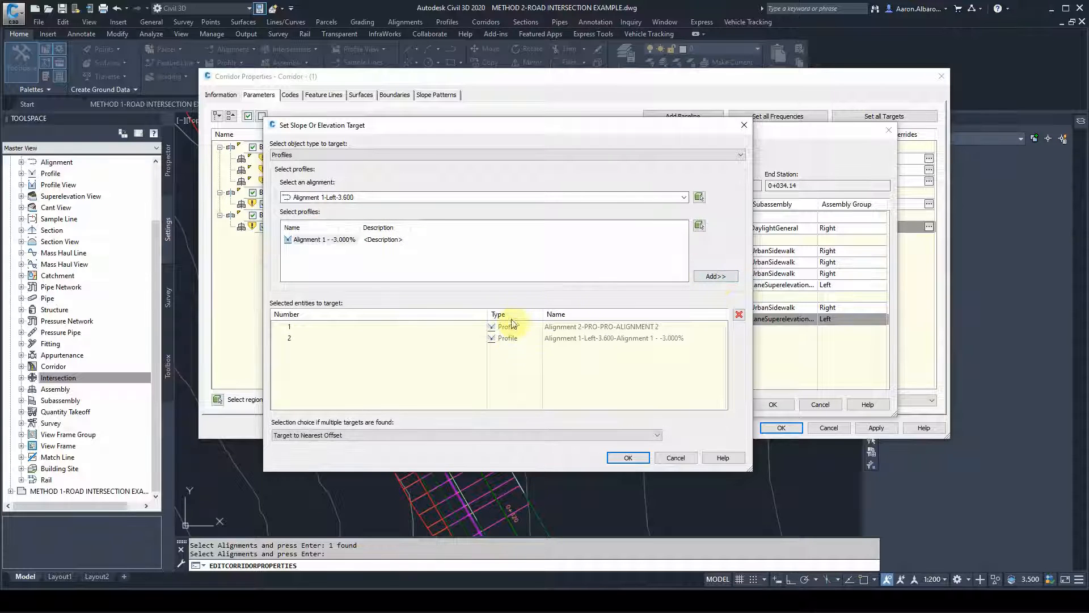
left_click(626, 458)
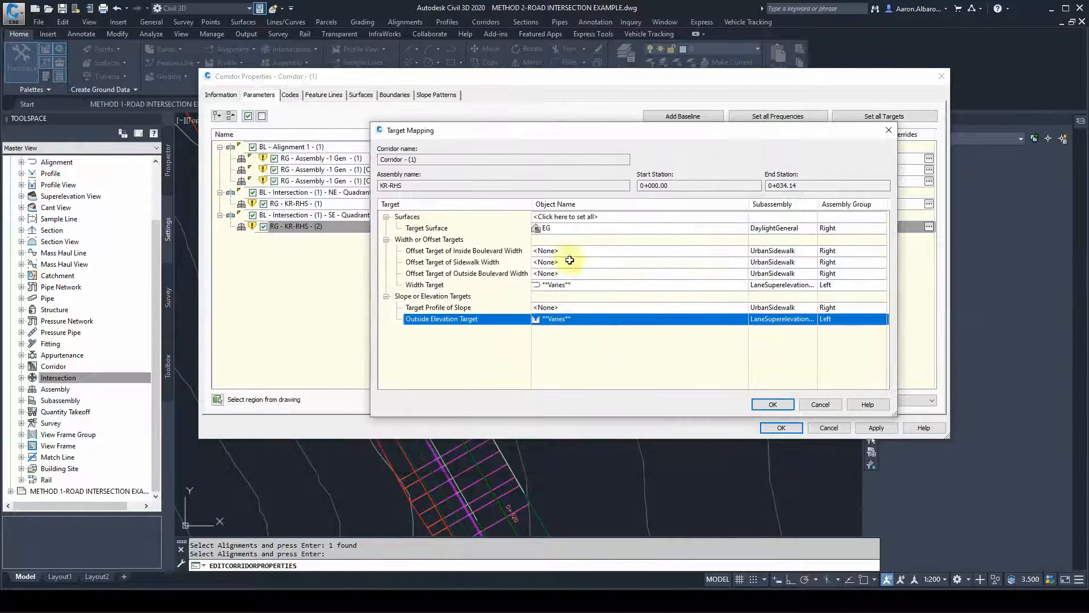
left_click(773, 404)
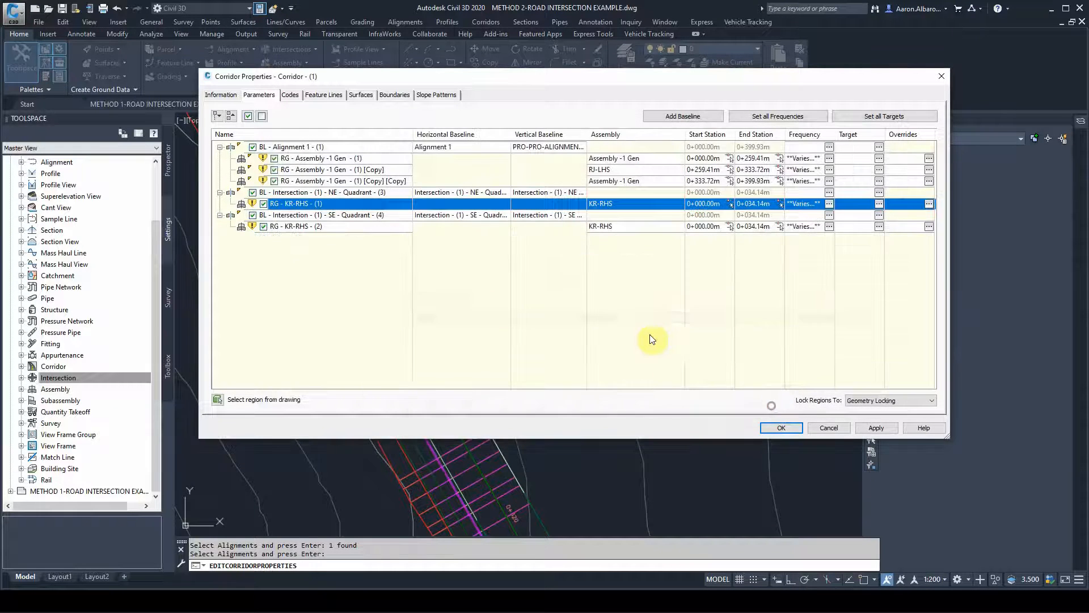
- Set EG as the daylight target surface for the KR-RHS region on the SE - Quadrant baseline
left_click(878, 226)
left_click(556, 227)
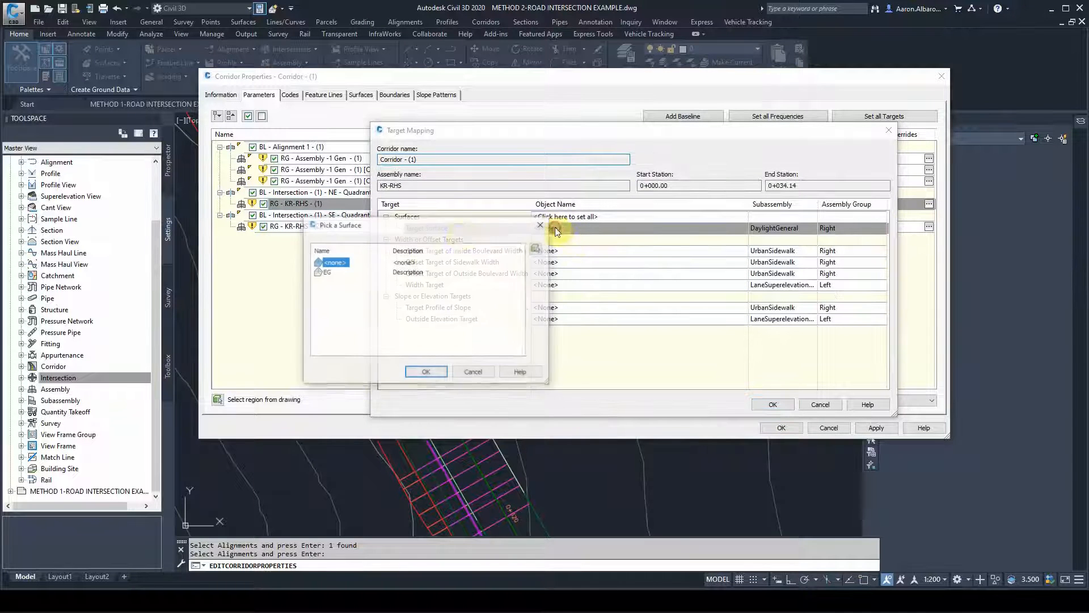
left_click(327, 271)
left_click(426, 372)
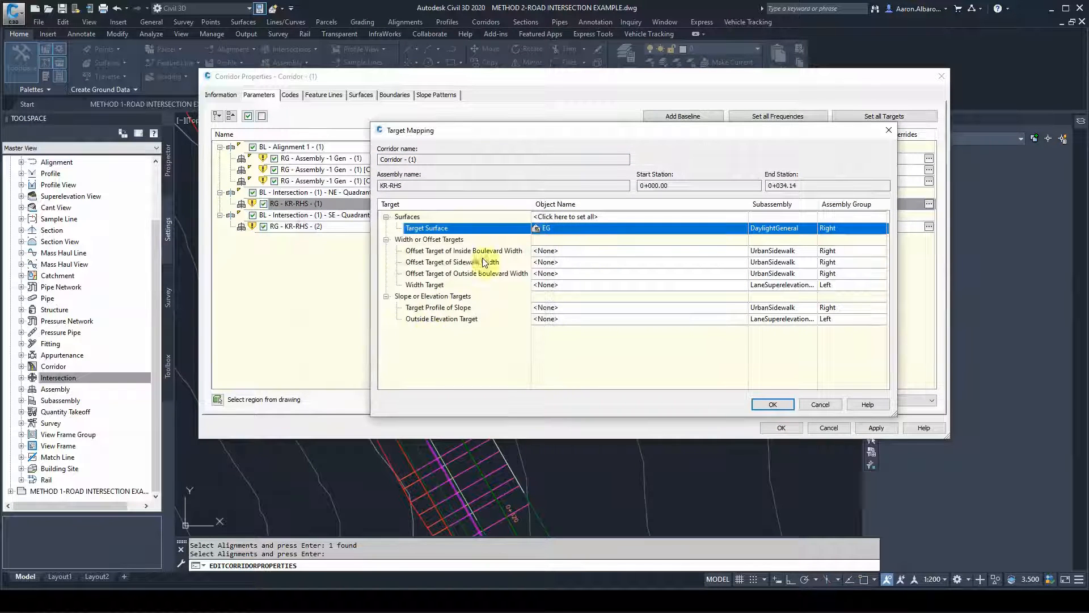
- Set Alignment 2 and Alignment 1-Left-3.600 as the width targets for the SE - Quadrant's KR-RHS region
left_click(540, 285)
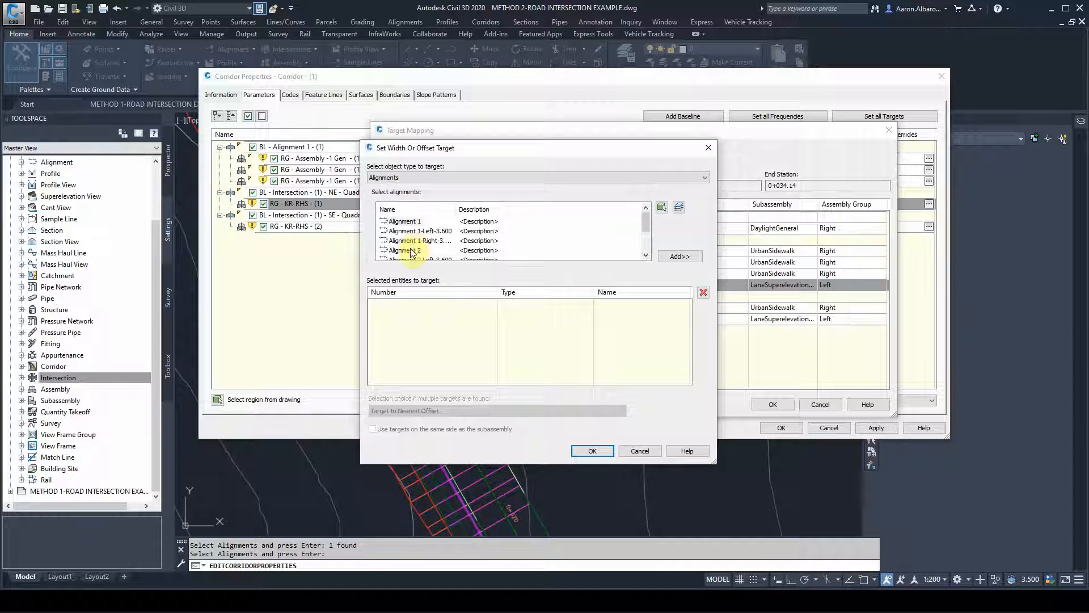
left_click(410, 251)
left_click(671, 257)
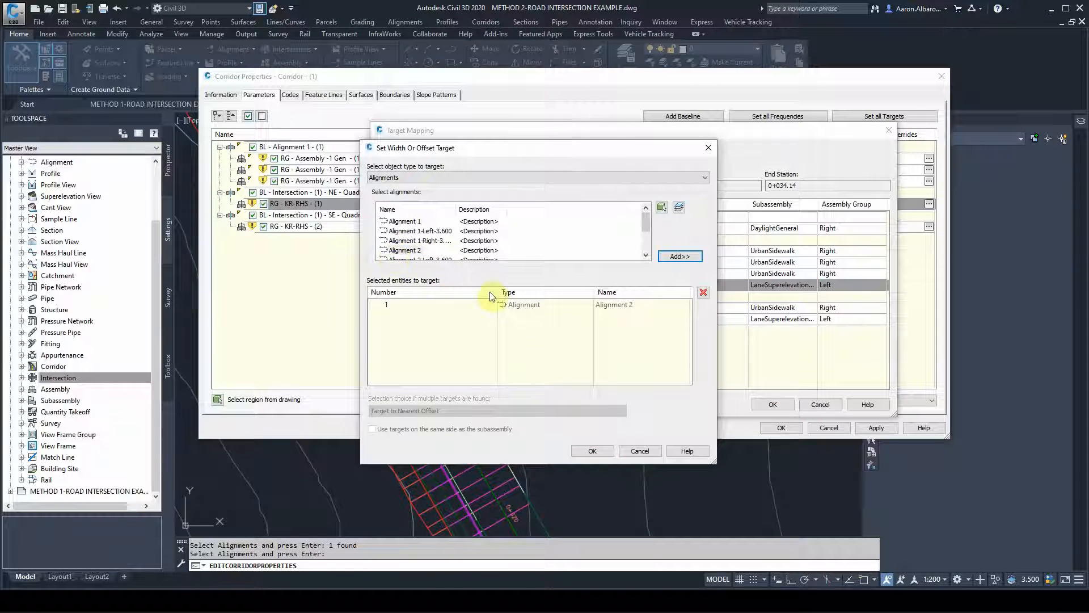
left_click(405, 232)
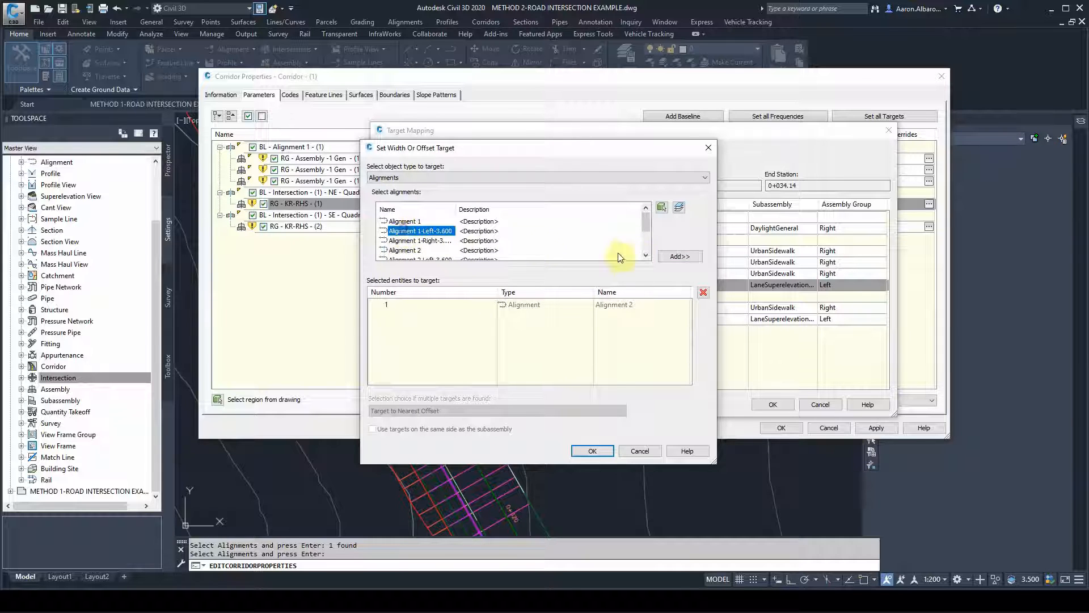
left_click(680, 257)
left_click(592, 451)
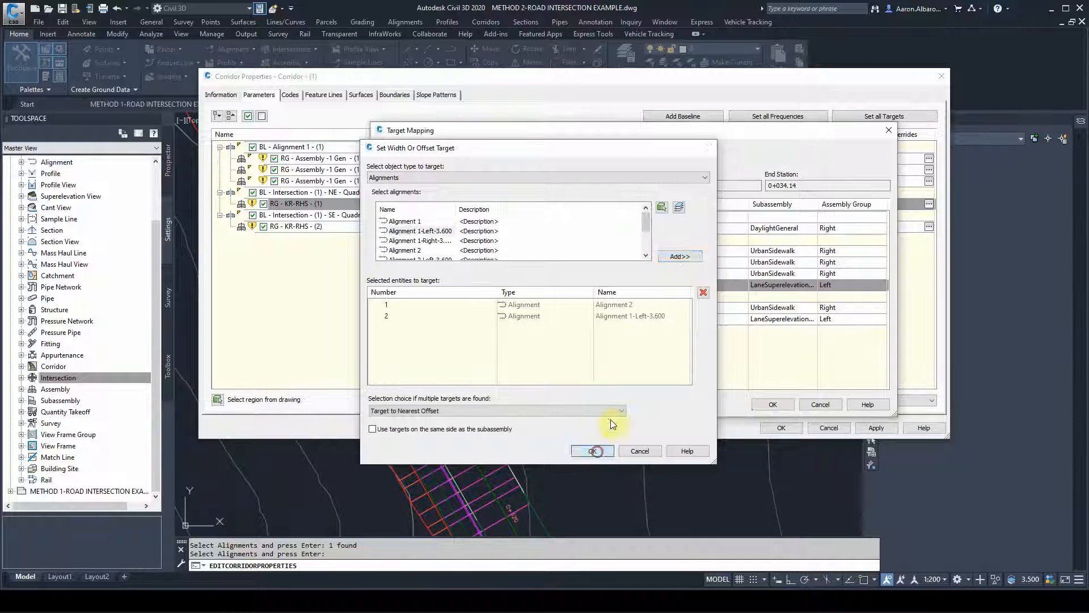
- Target the SE region's outside elevation to profile PRO-PRO-ALIGNMENT 2 of Alignment 2 and the Alignment 1 - -3.000% profile of Alignment 1-Left-3.600, accepting the mapping
left_click(753, 321)
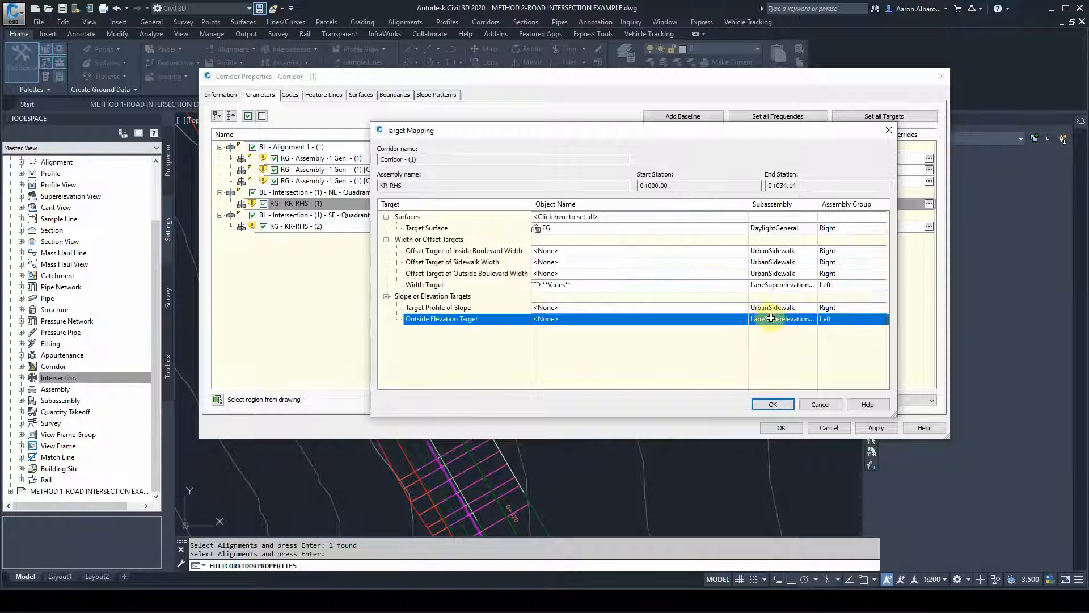
left_click(621, 319)
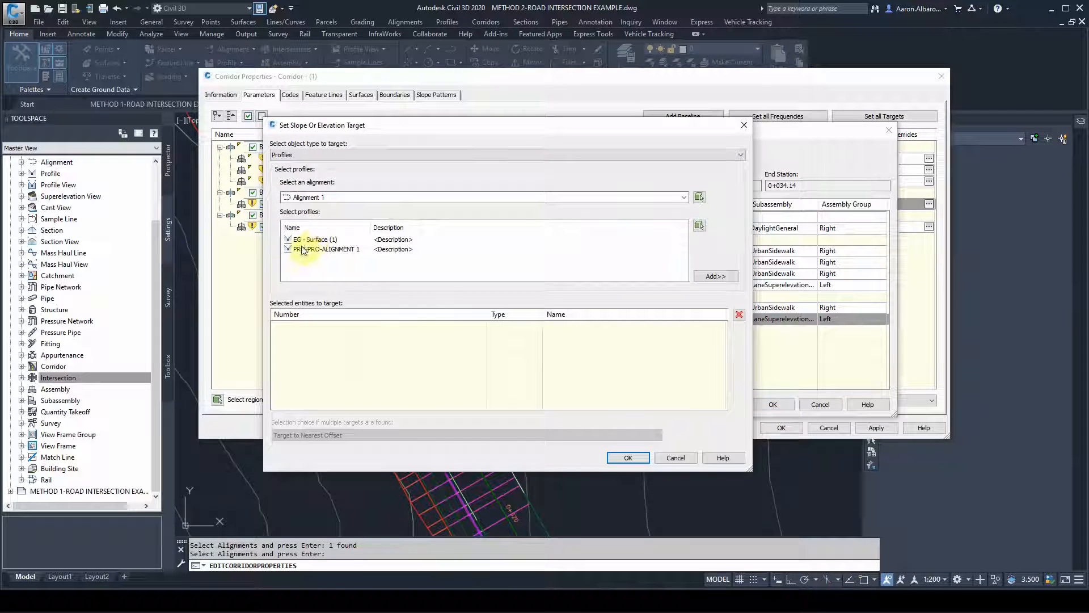
left_click(327, 199)
left_click(321, 238)
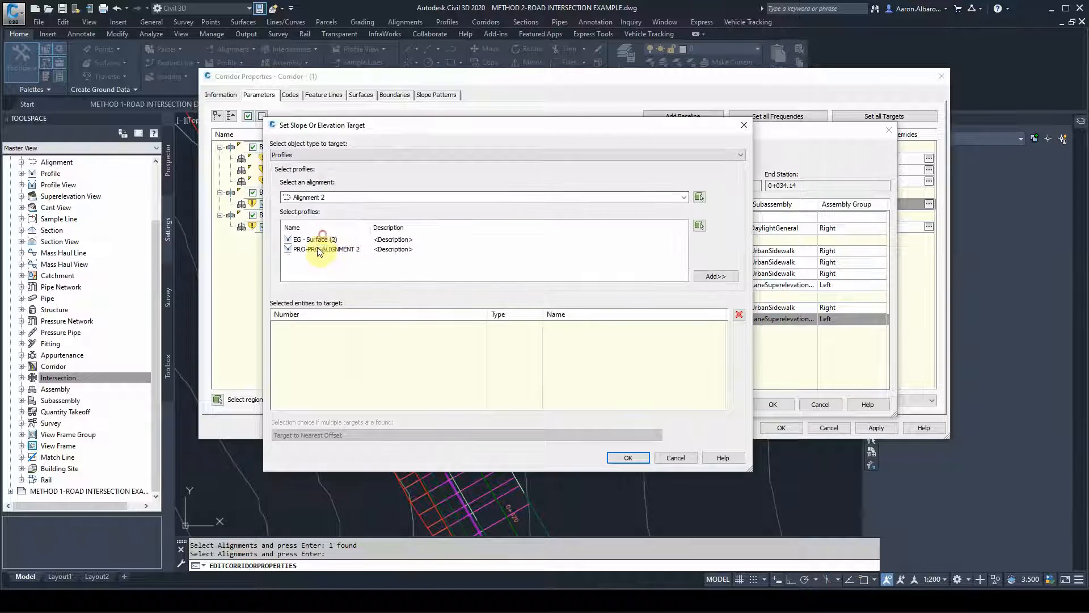
left_click(322, 249)
left_click(715, 276)
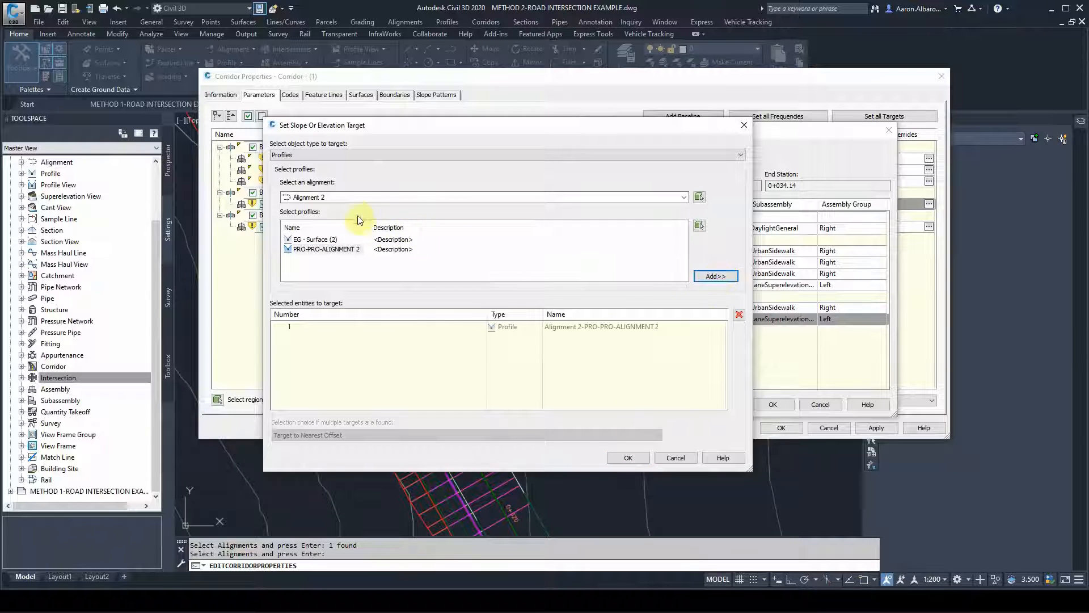
left_click(346, 197)
left_click(343, 219)
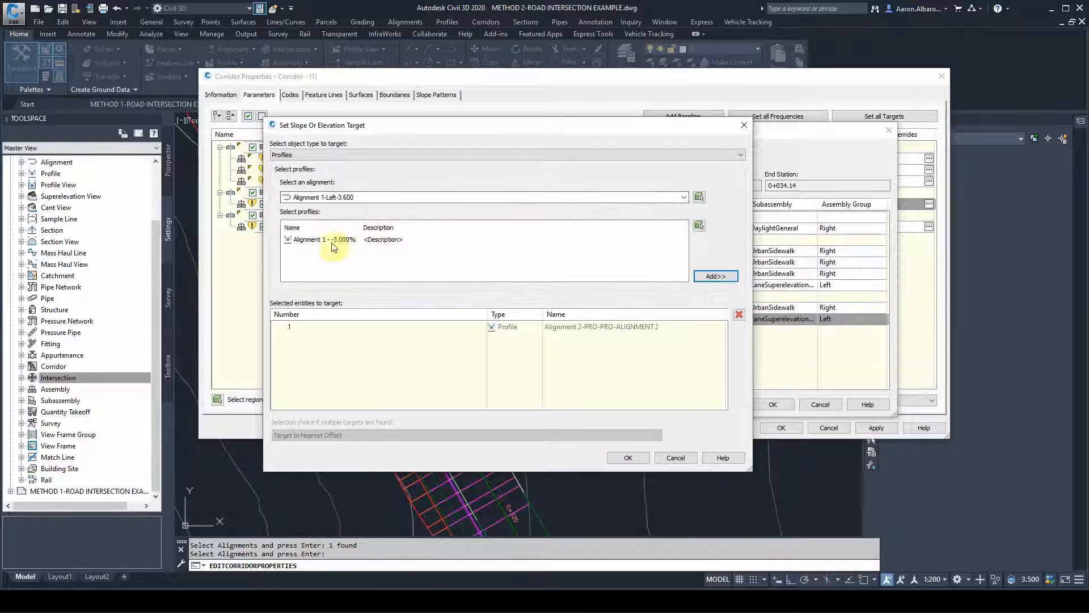
left_click(326, 240)
left_click(718, 277)
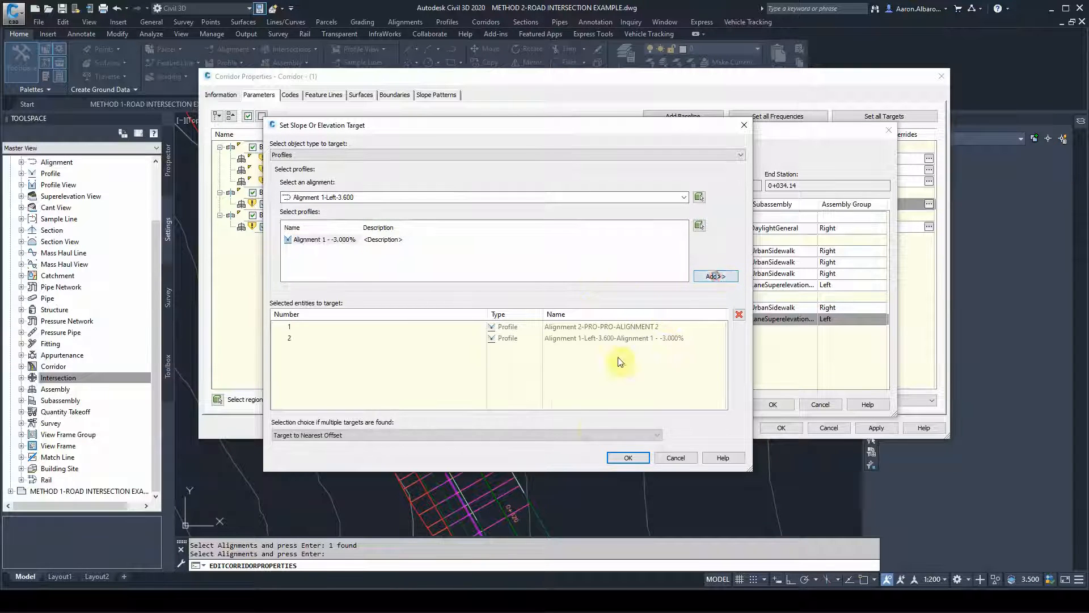
left_click(617, 457)
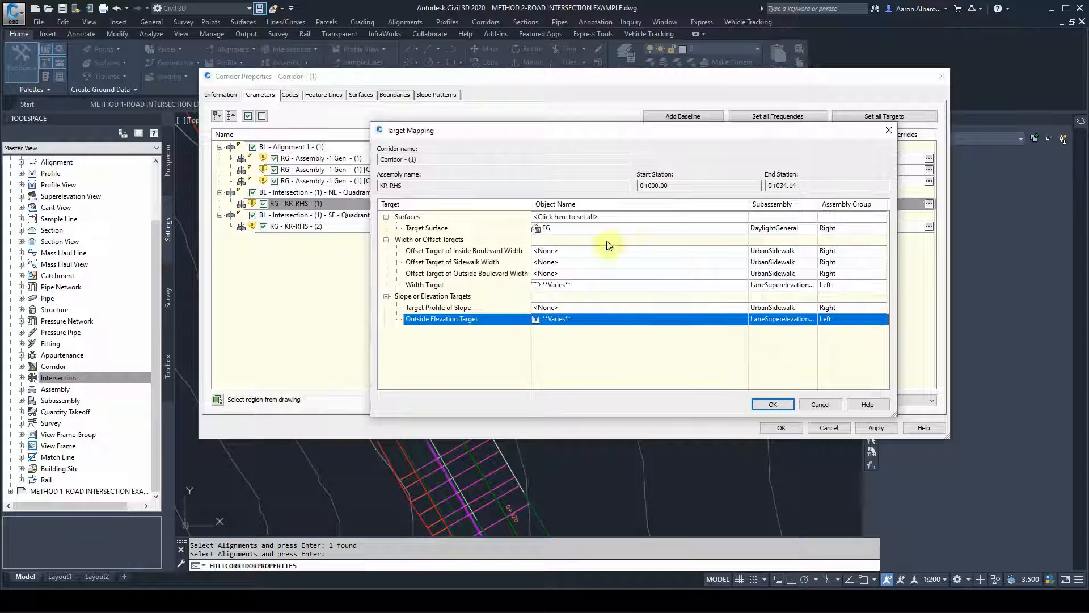
left_click(763, 404)
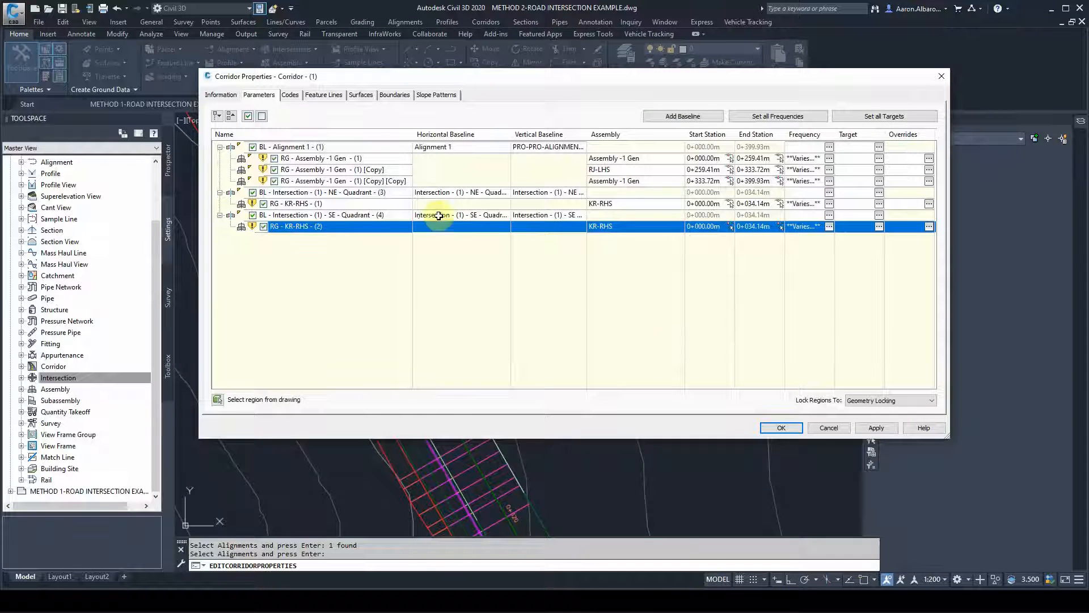
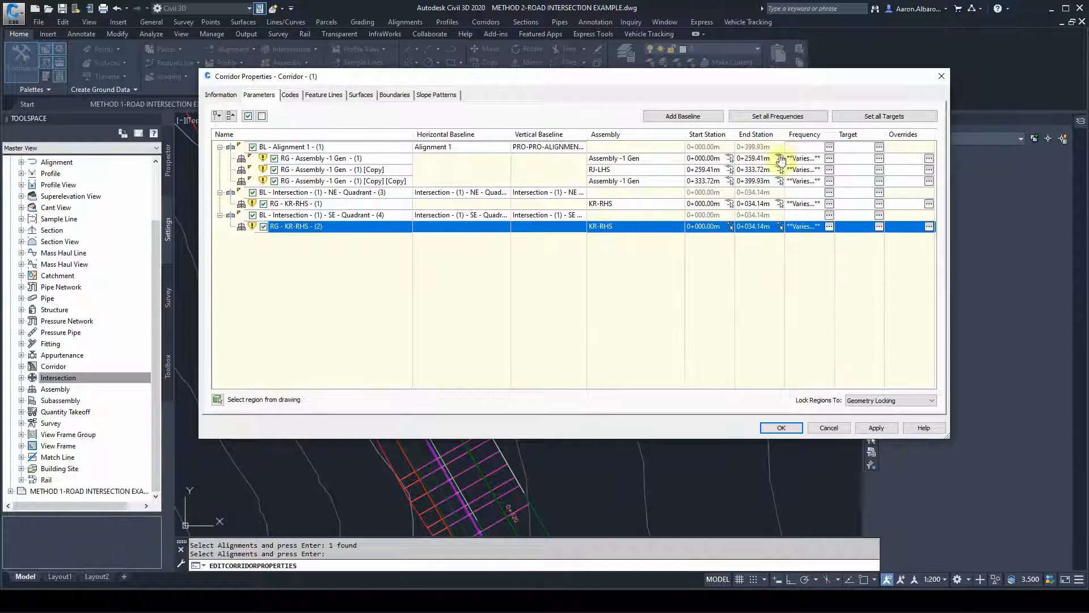
- Set the frequency along tangents to 5 m for the first Alignment 1 region and edit the frequency of the RJ-LHS region
left_click(829, 160)
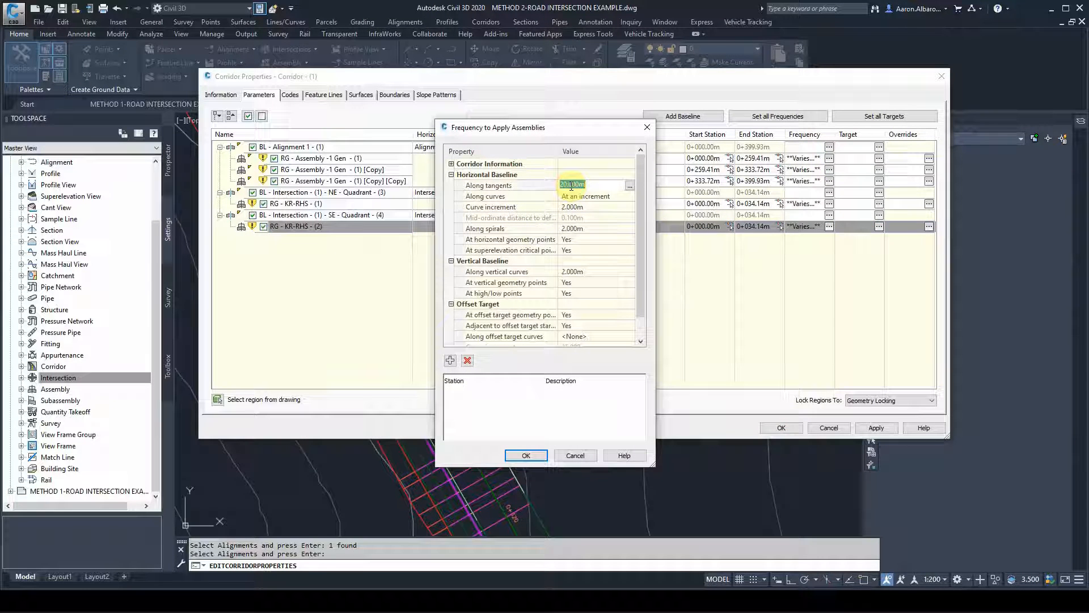
left_click(527, 454)
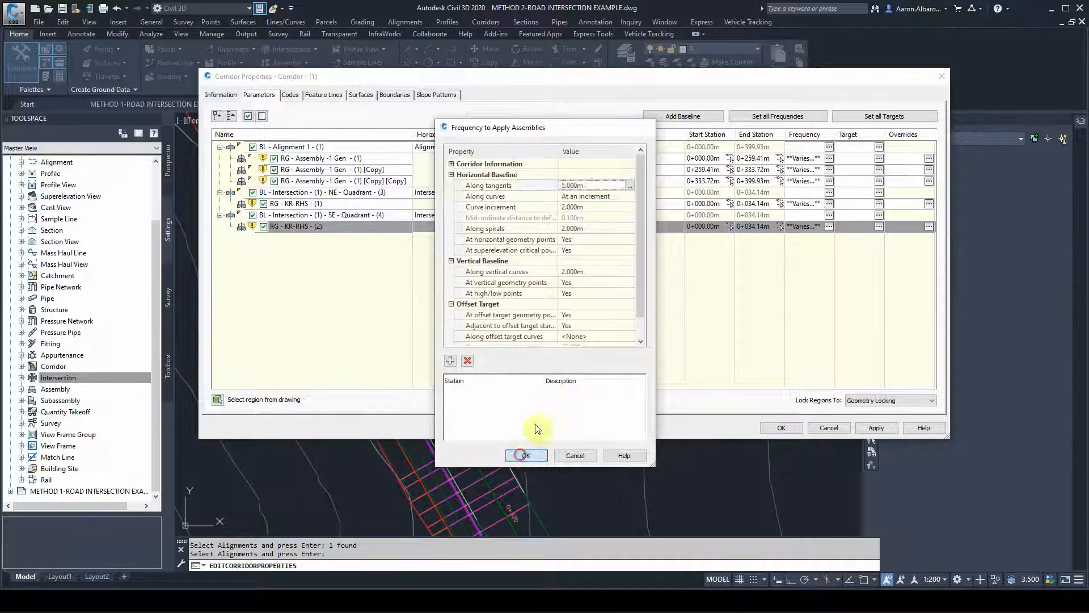
left_click(829, 170)
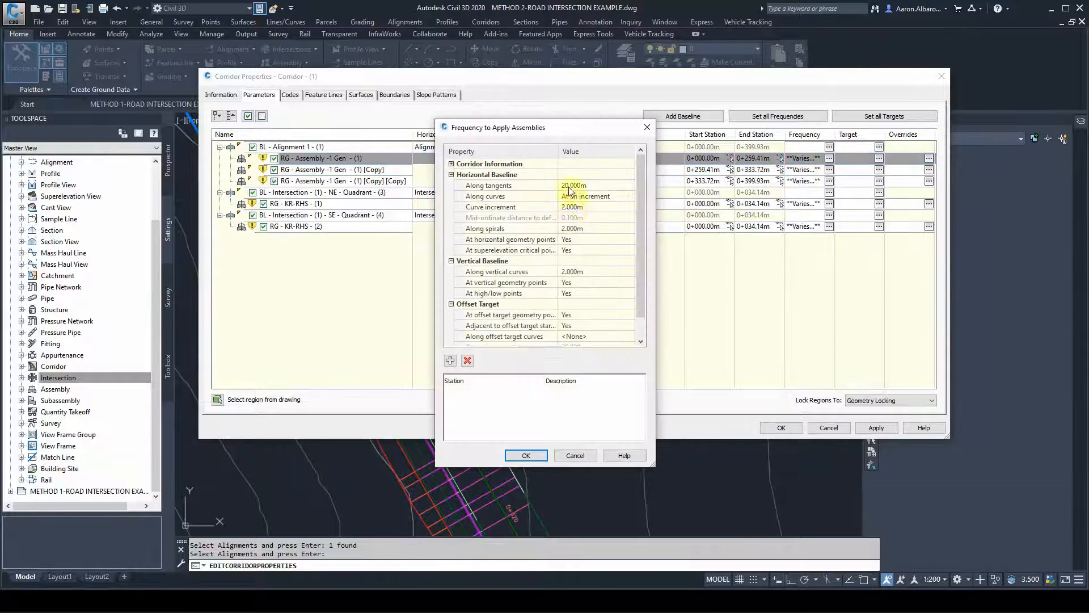
left_click(522, 456)
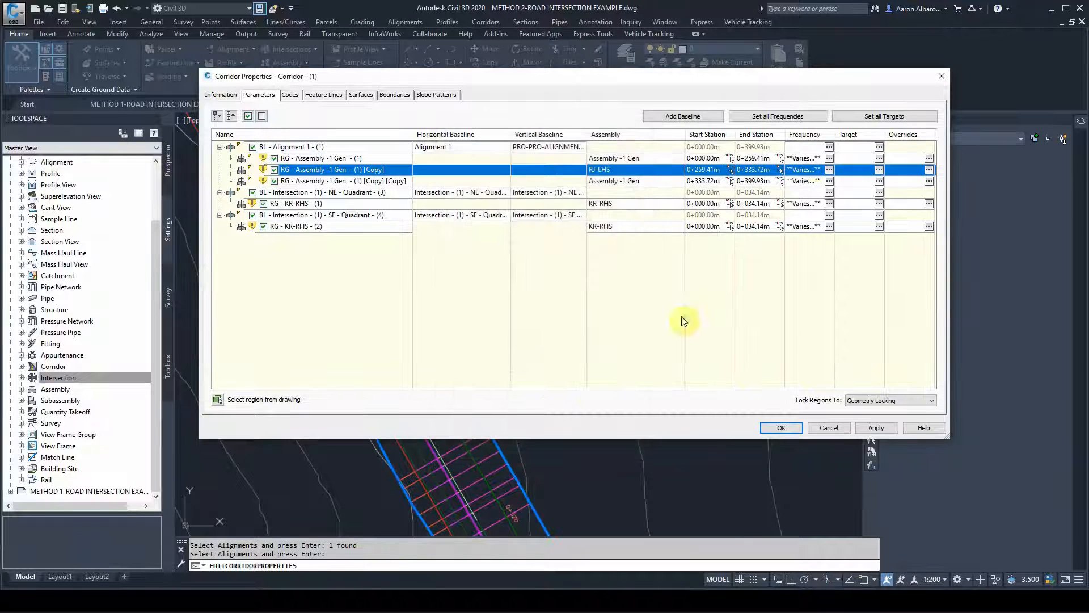
- Edit the assembly frequency of the last Alignment 1 region, apply the corridor properties and rebuild the corridor
left_click(829, 181)
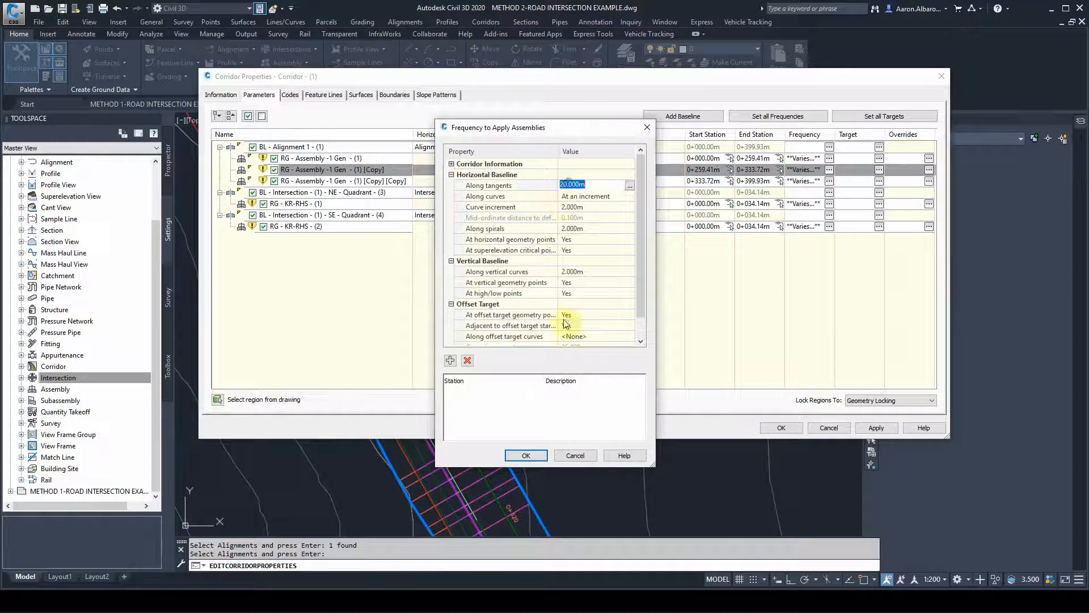
left_click(525, 454)
left_click(876, 428)
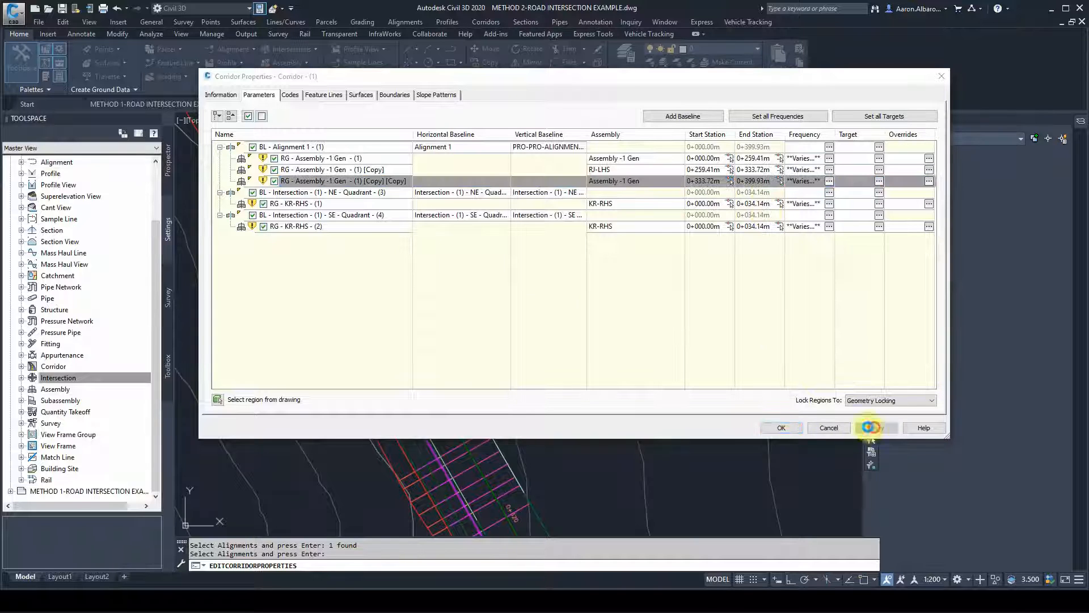
left_click(563, 283)
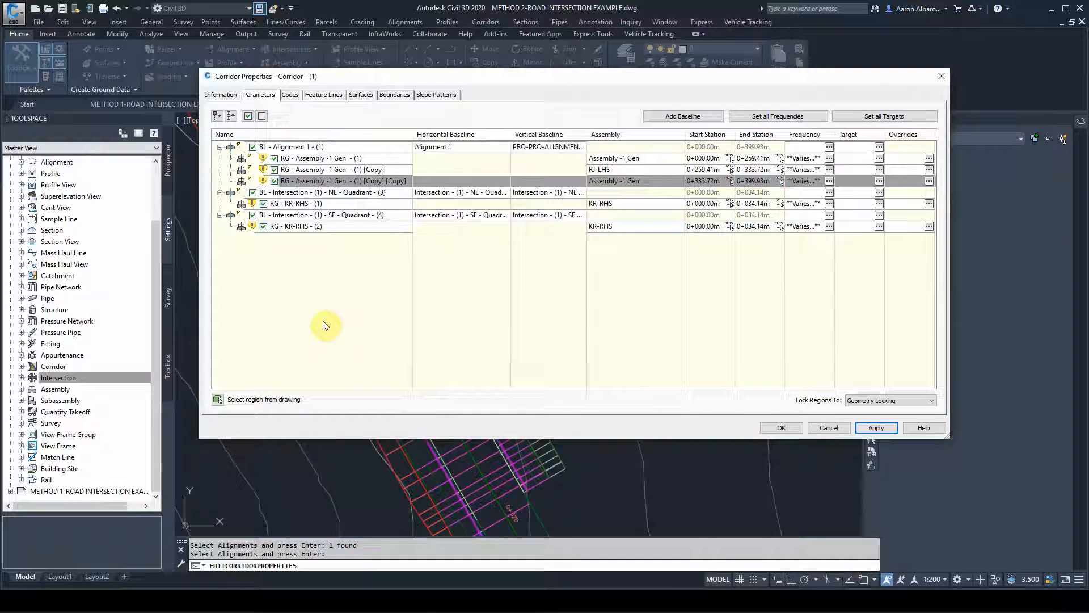
left_click(777, 427)
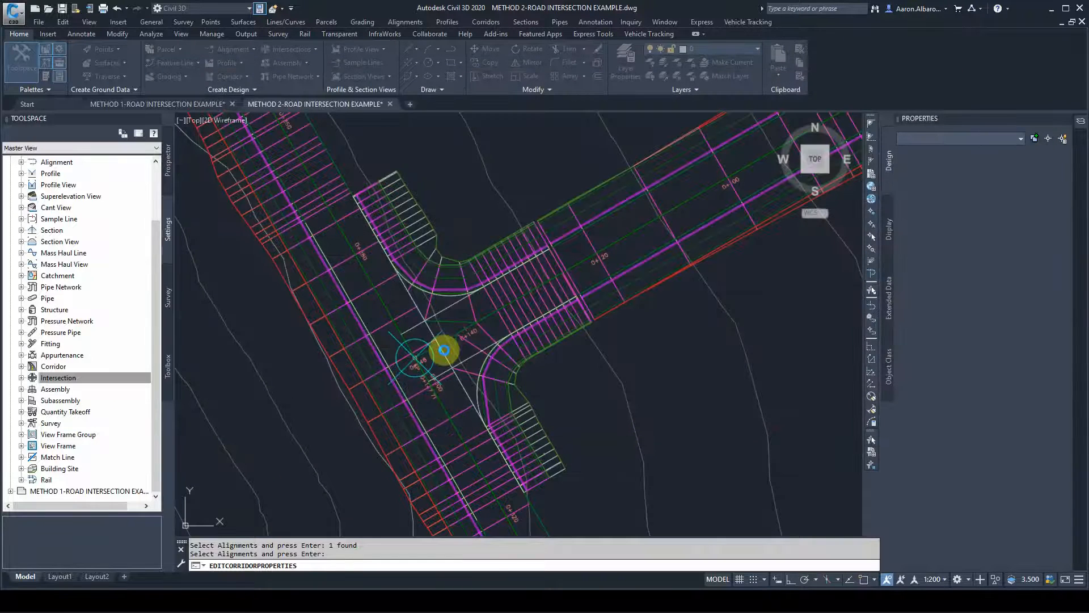
- Set the curve increment, spiral and vertical curve frequencies to 1 m for the NE quadrant's KR-RHS region of Corridor - (1)
left_click(463, 242)
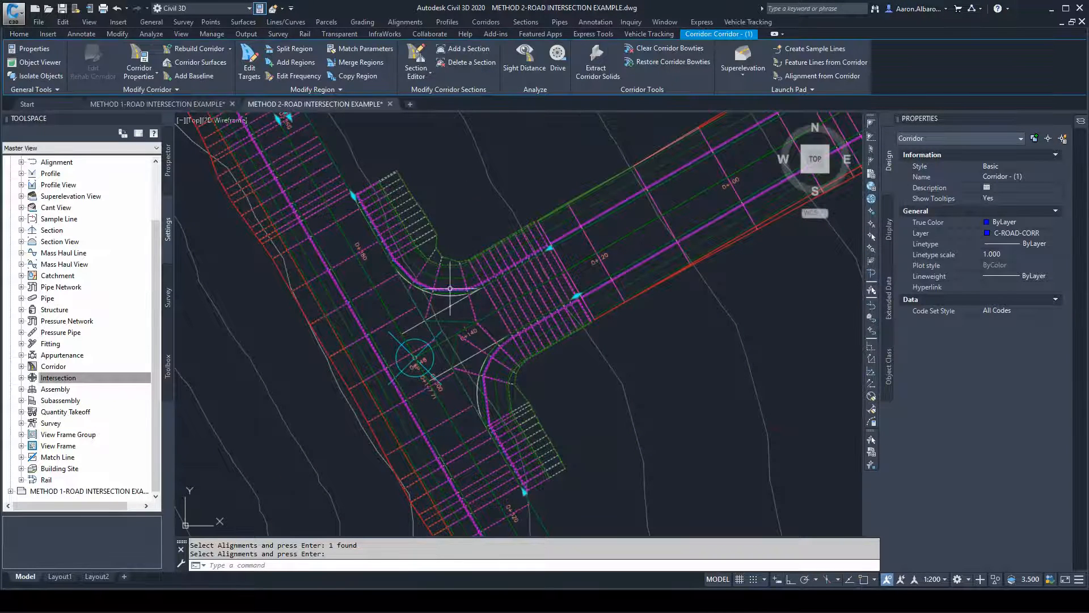
scroll(440, 308, "up", 2)
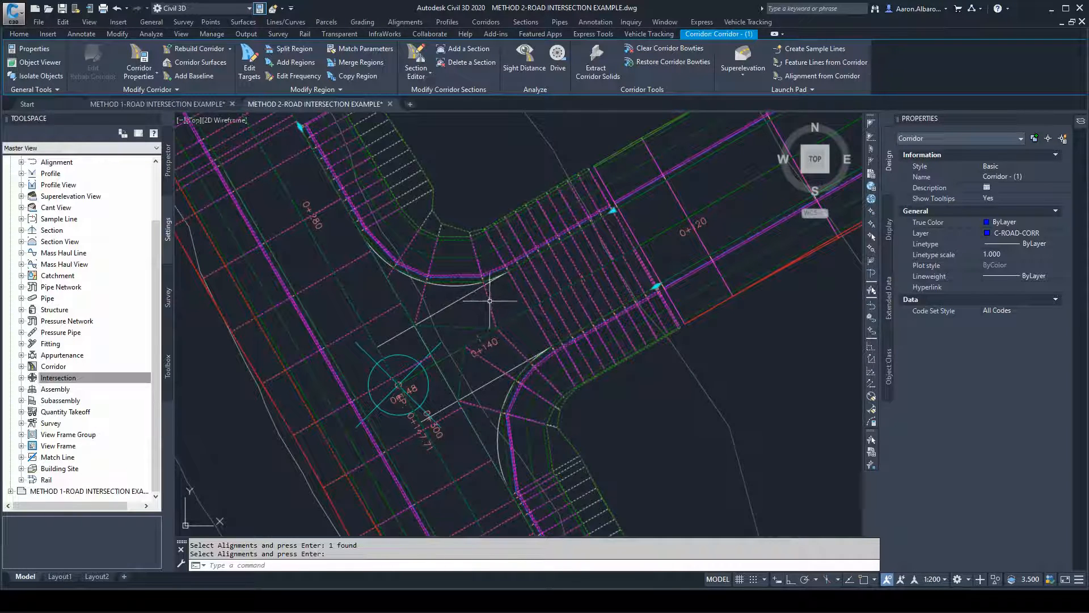
key("Escape")
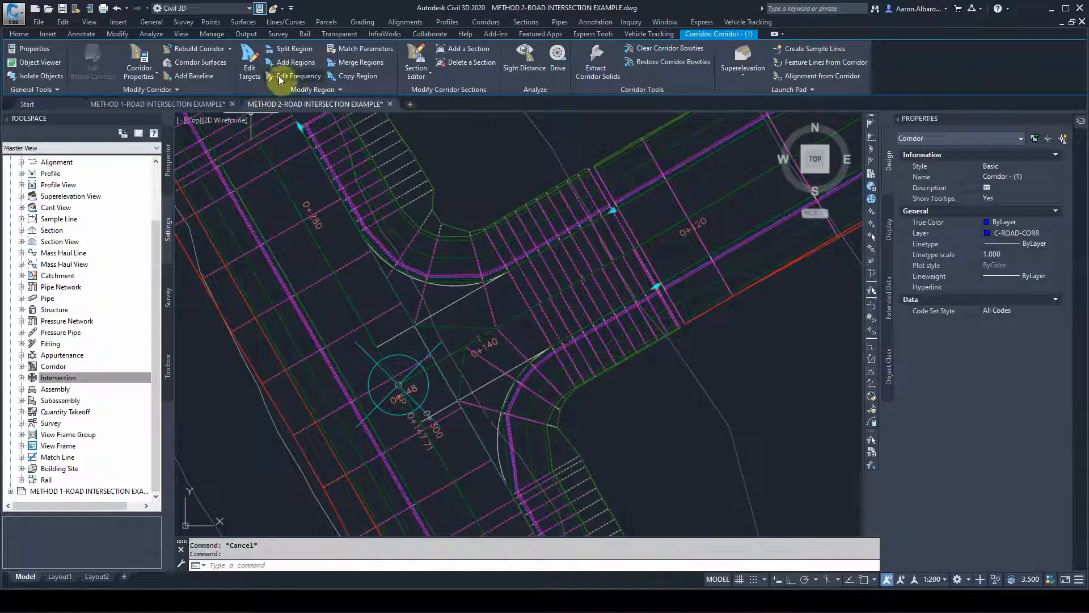
left_click(294, 77)
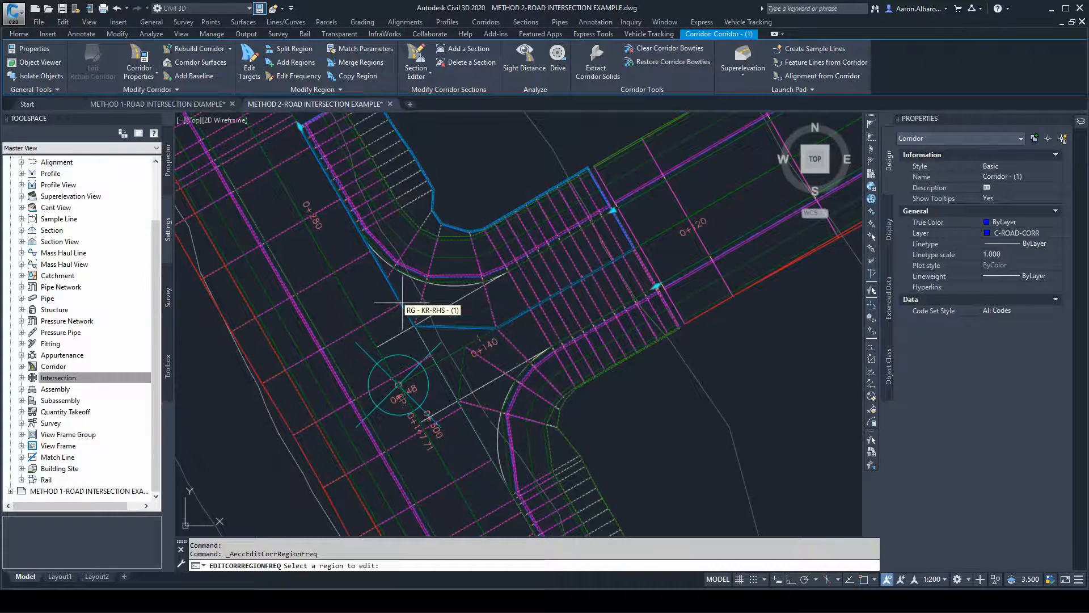
left_click(447, 278)
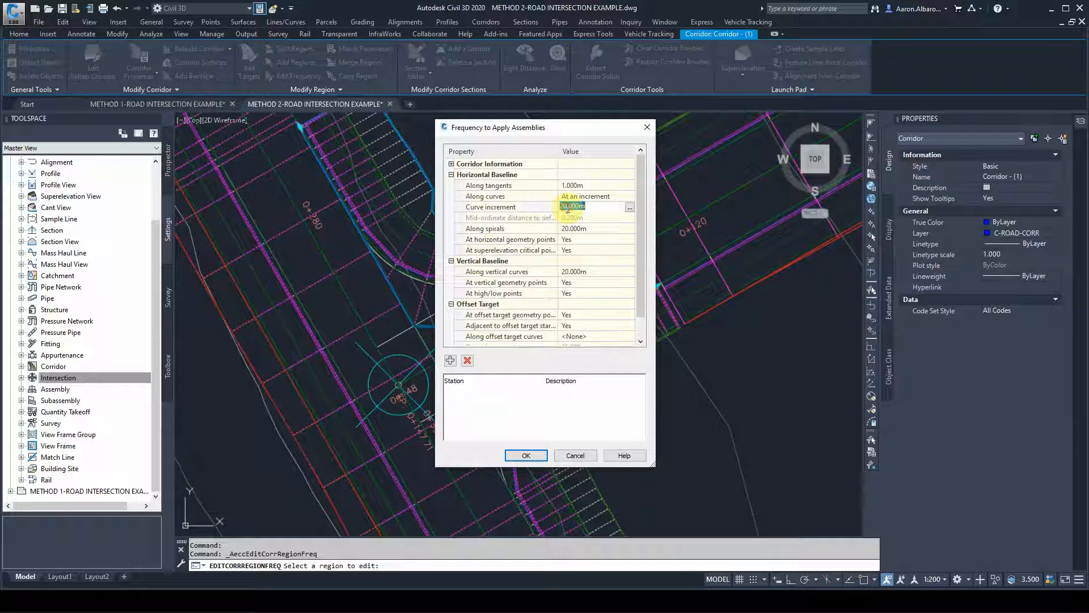
key("Return")
left_click(564, 229)
type("1")
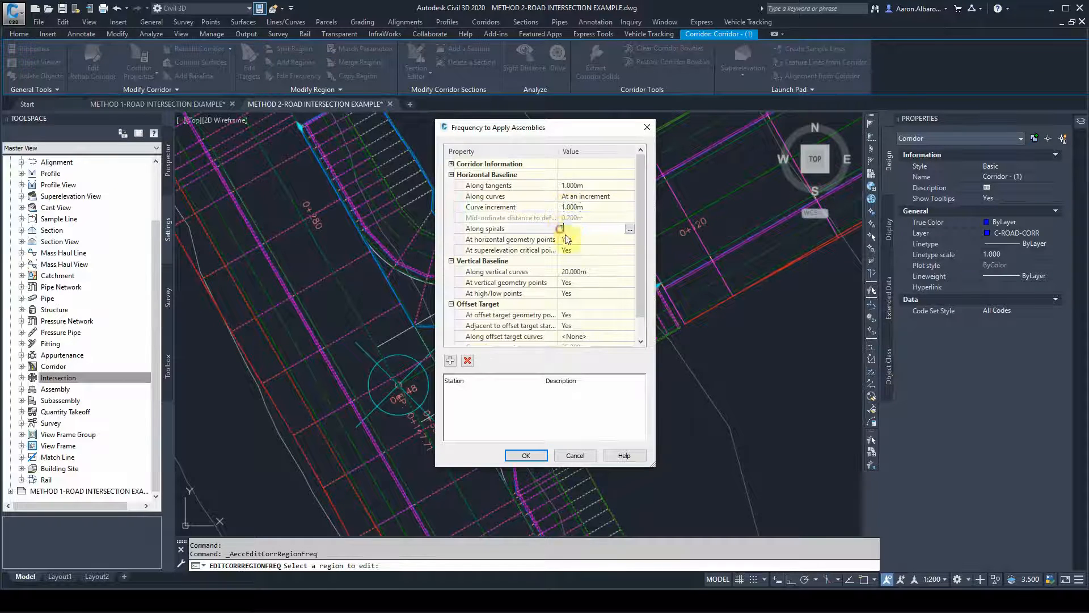
key("Return")
left_click(561, 274)
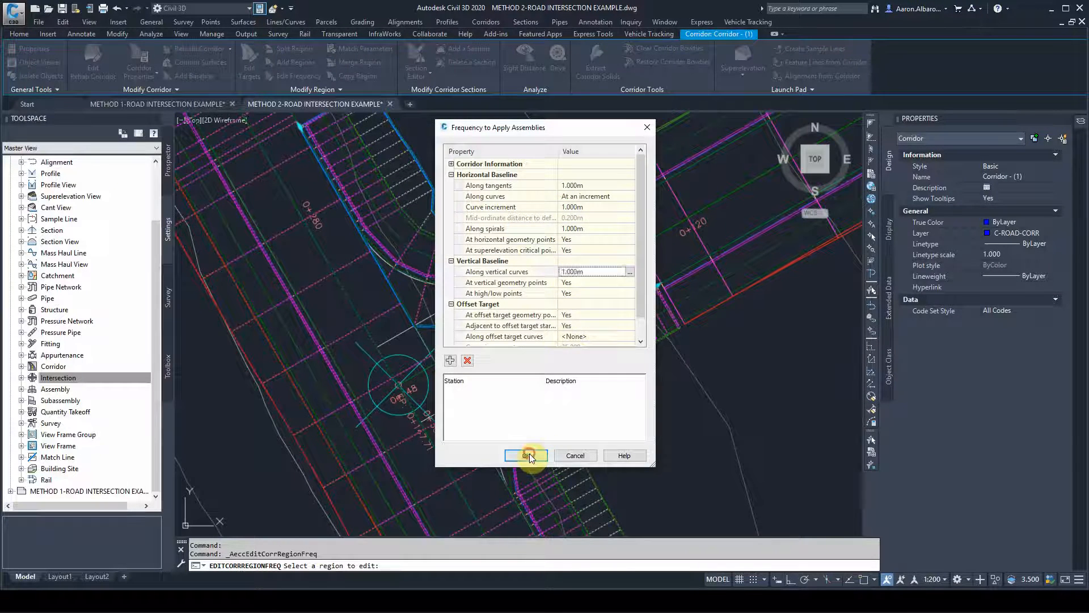
left_click(528, 455)
- Set the curve increment and spiral frequency to 1 m for the SE quadrant's KR-RHS region and edit its vertical curve frequency
left_click(478, 383)
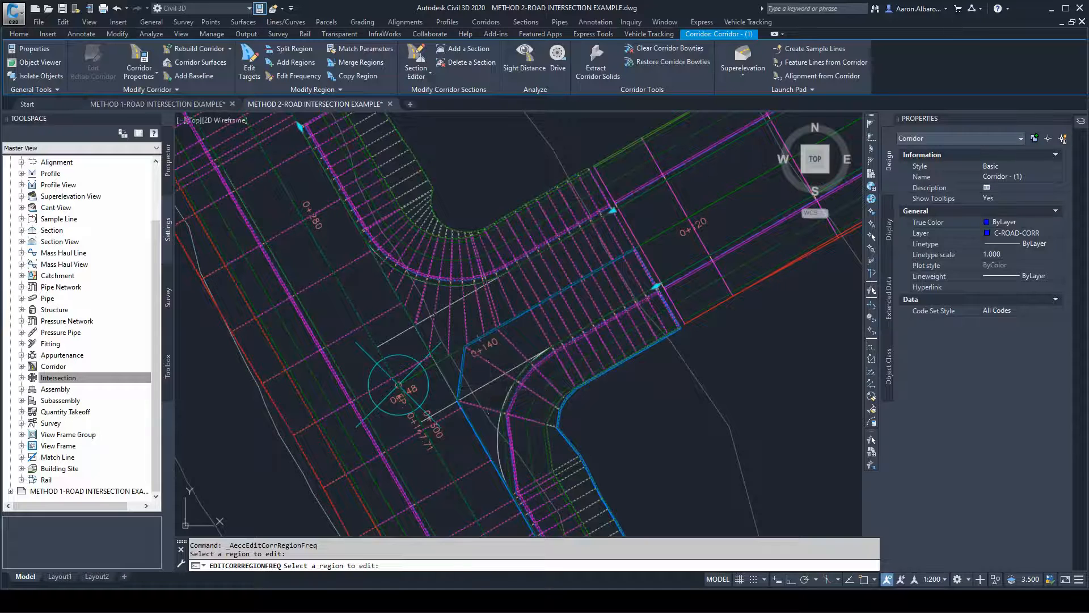
left_click(572, 208)
type("1")
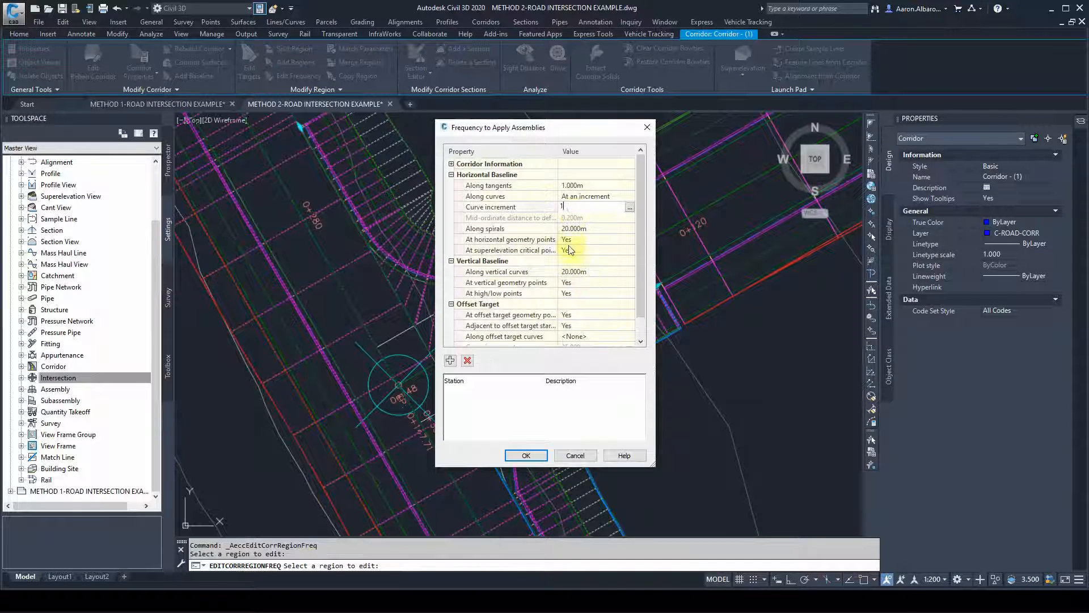
key("Return")
left_click(570, 228)
type("1")
key("Return")
left_click(566, 271)
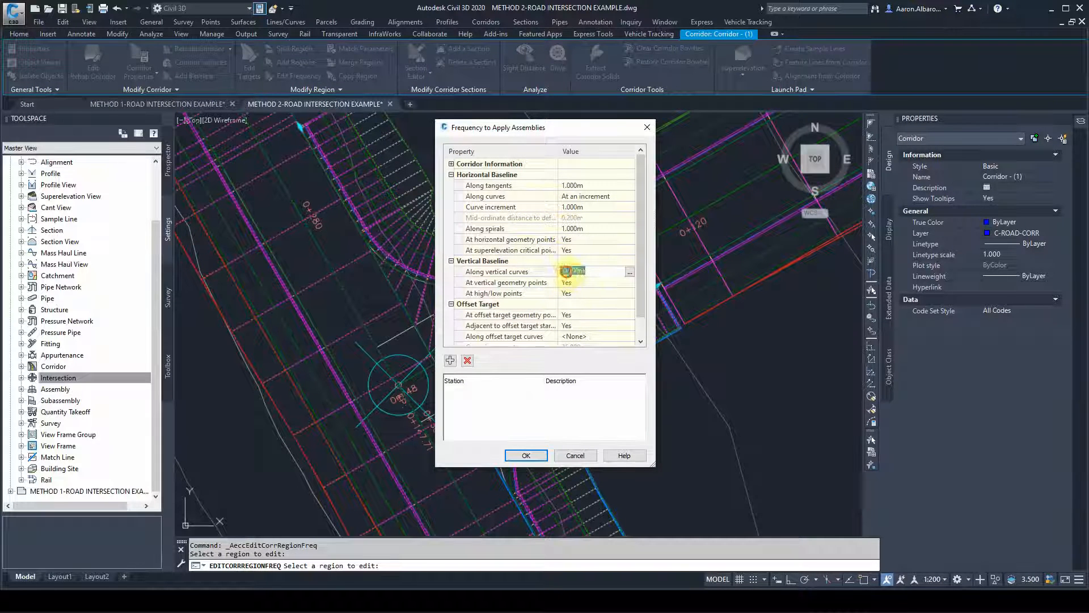
left_click(513, 460)
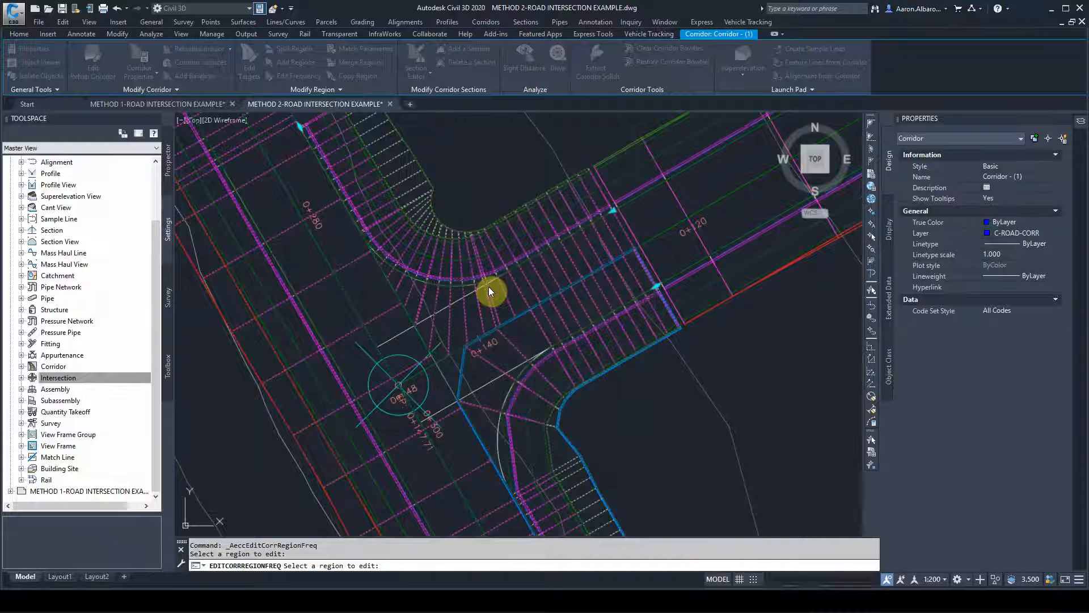
scroll(440, 379, "up", 1)
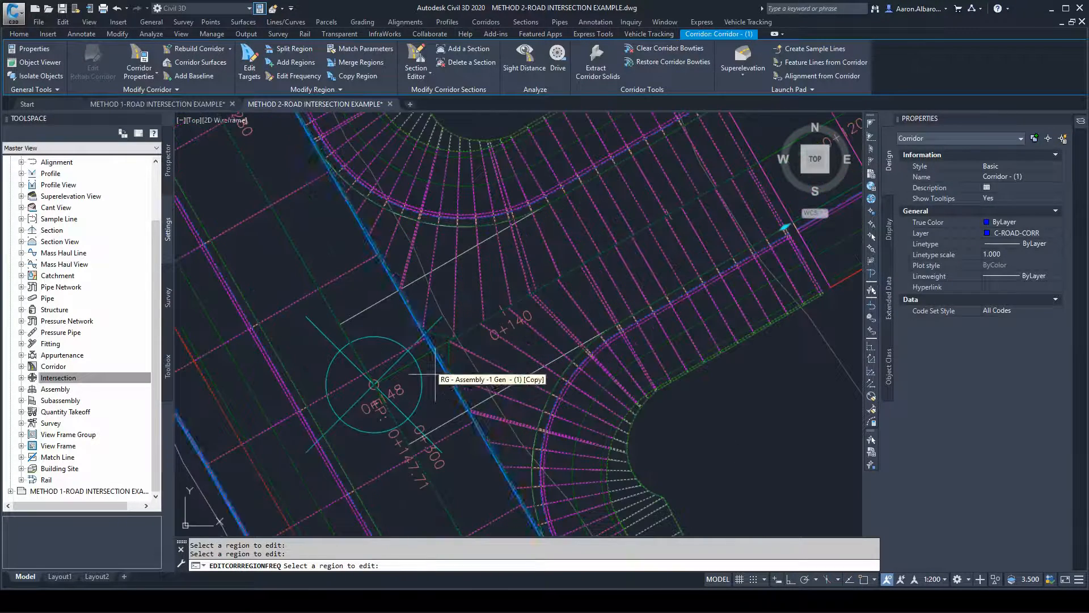
key("Escape")
- Add a section to the SE quadrant baseline at station 0+018.55, snapping to where Alignment 2 crosses Alignment 1's left offset
scroll(483, 322, "down", 3)
left_click(454, 302)
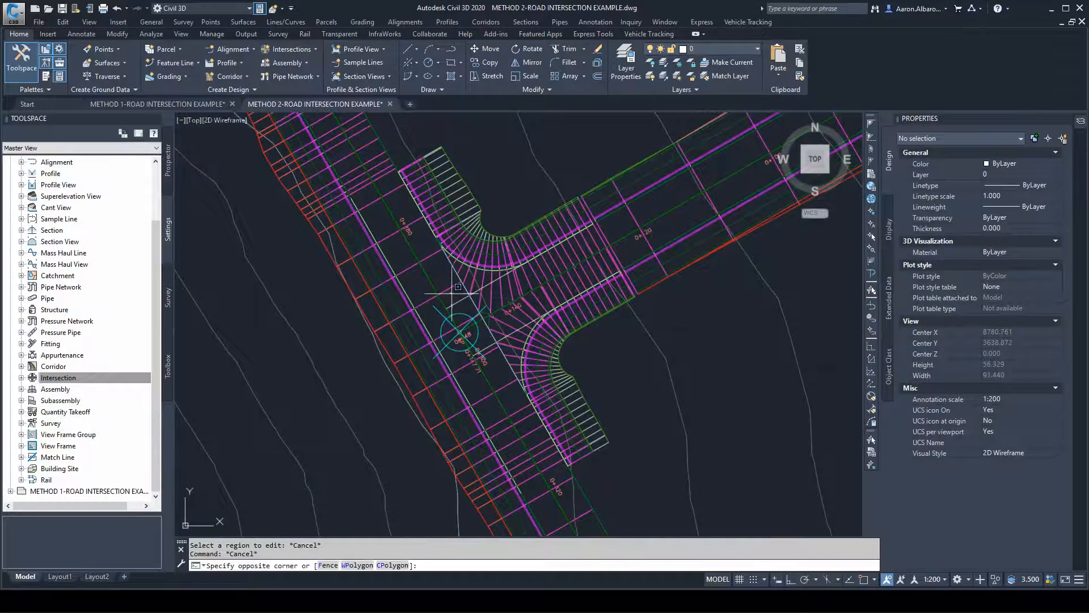
scroll(488, 318, "up", 4)
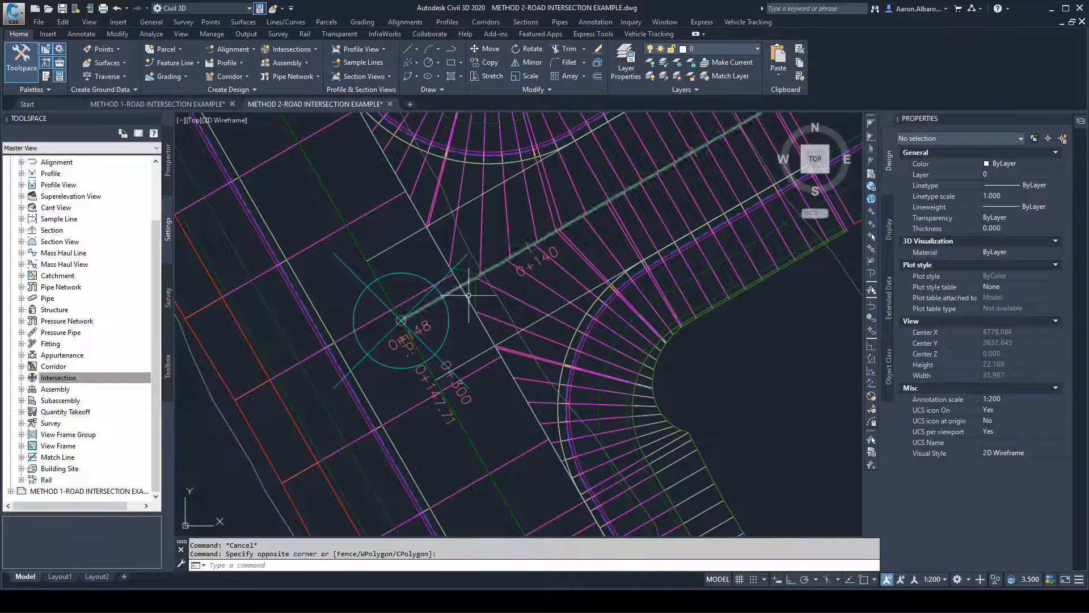
left_click(532, 308)
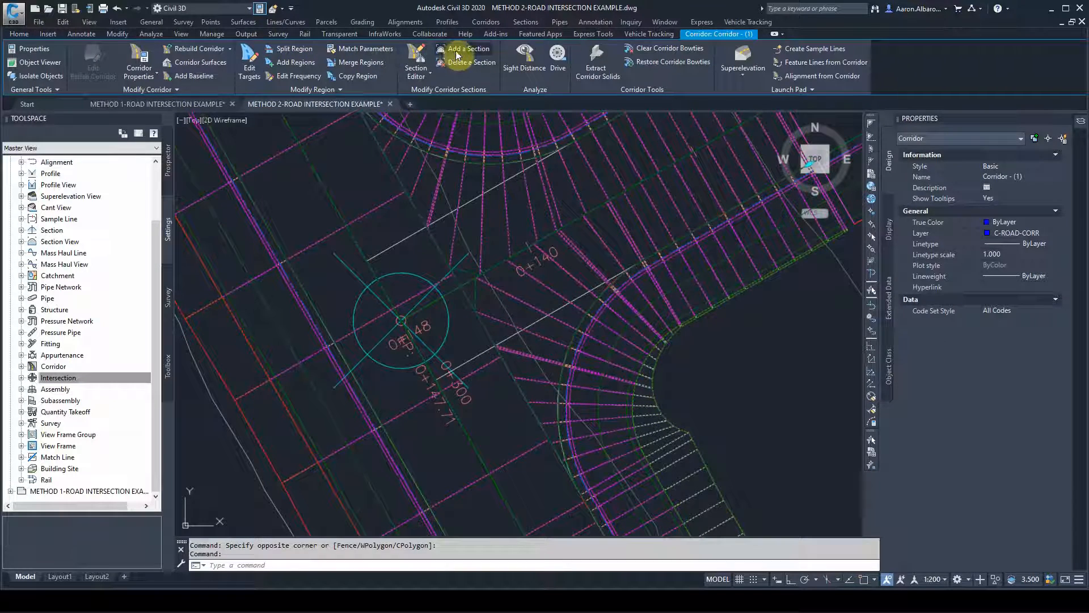
left_click(462, 52)
left_click(508, 310)
scroll(482, 297, "up", 5)
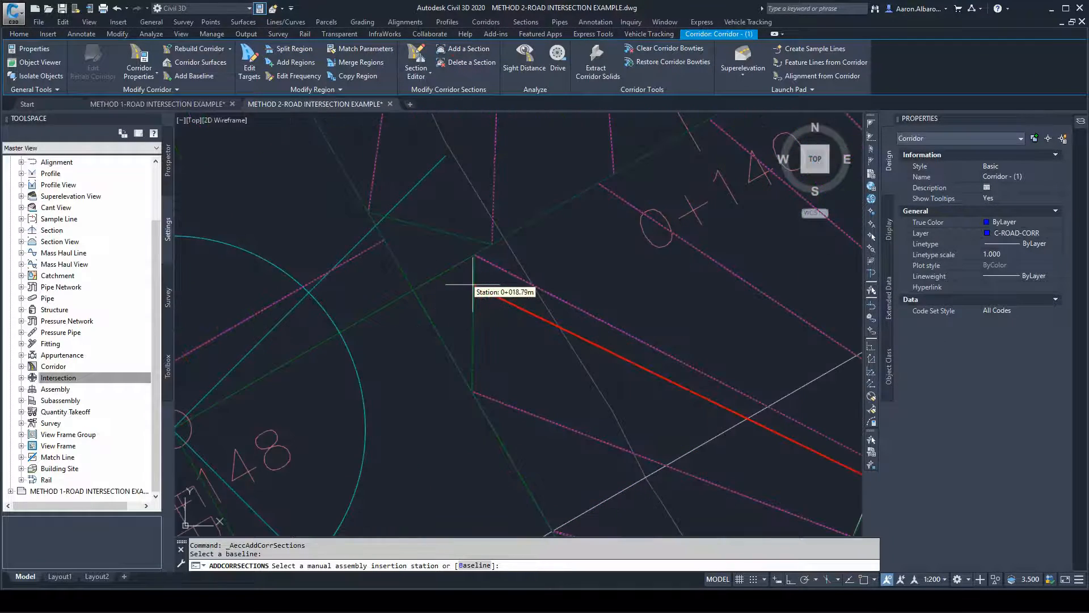
right_click(472, 283, "shift")
left_click(511, 399)
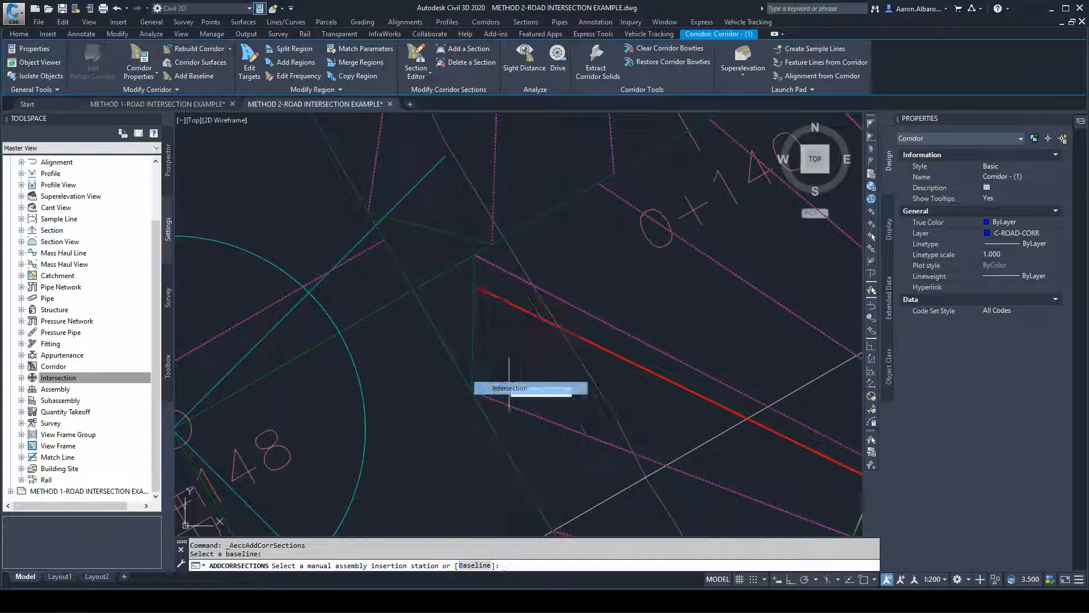
left_click(414, 287)
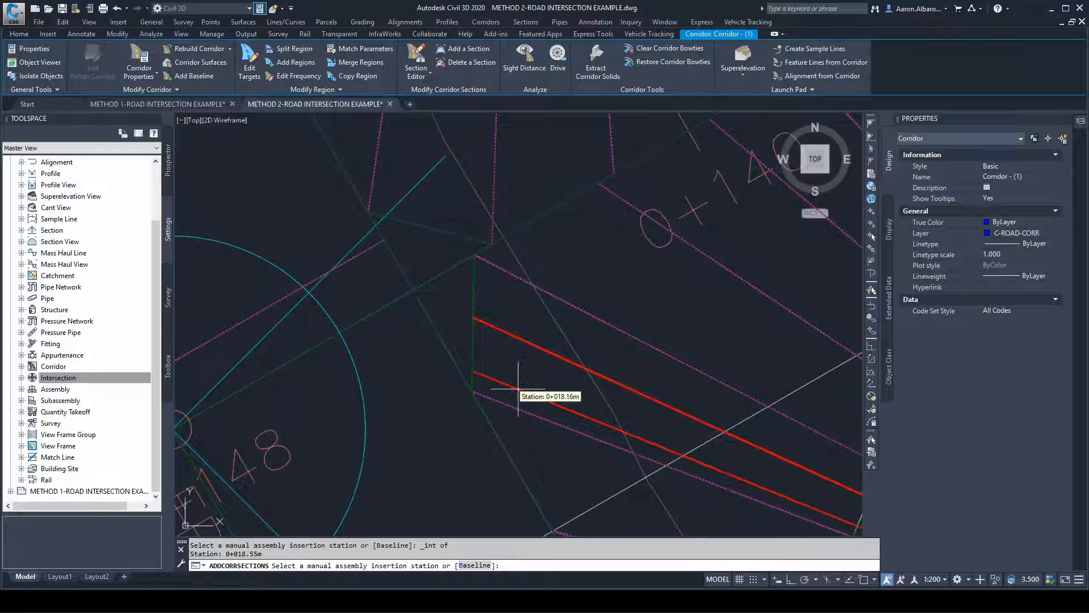
key("Return")
scroll(547, 416, "down", 7)
scroll(515, 318, "up", 2)
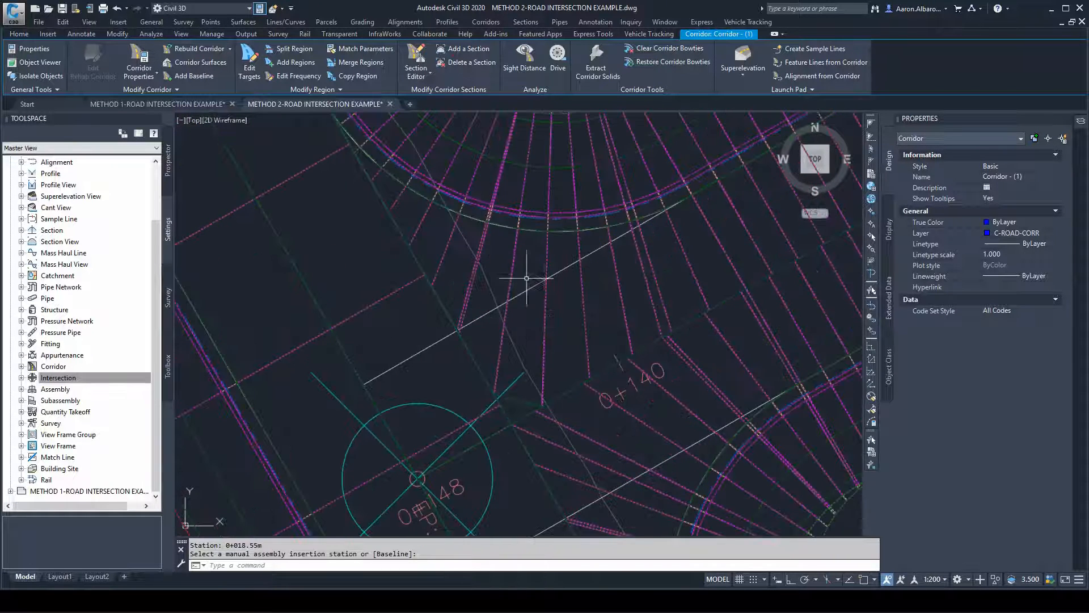
- Add a section to the NE quadrant baseline at station 0+015.58, snapping to the same alignment and offset crossing
left_click(454, 48)
left_click(544, 259)
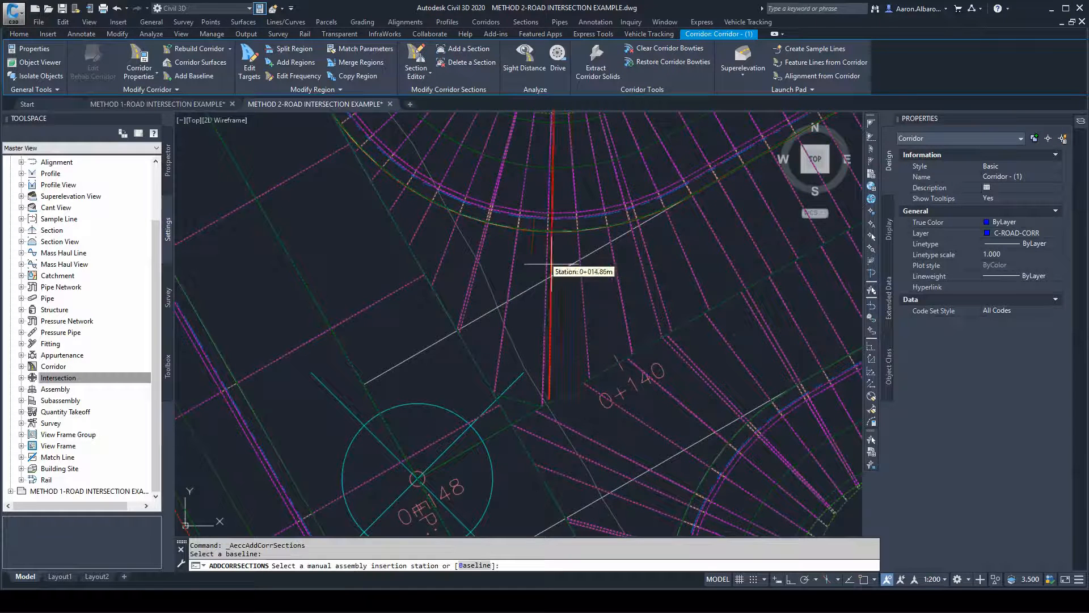
scroll(519, 403, "up", 3)
right_click(492, 418, "shift")
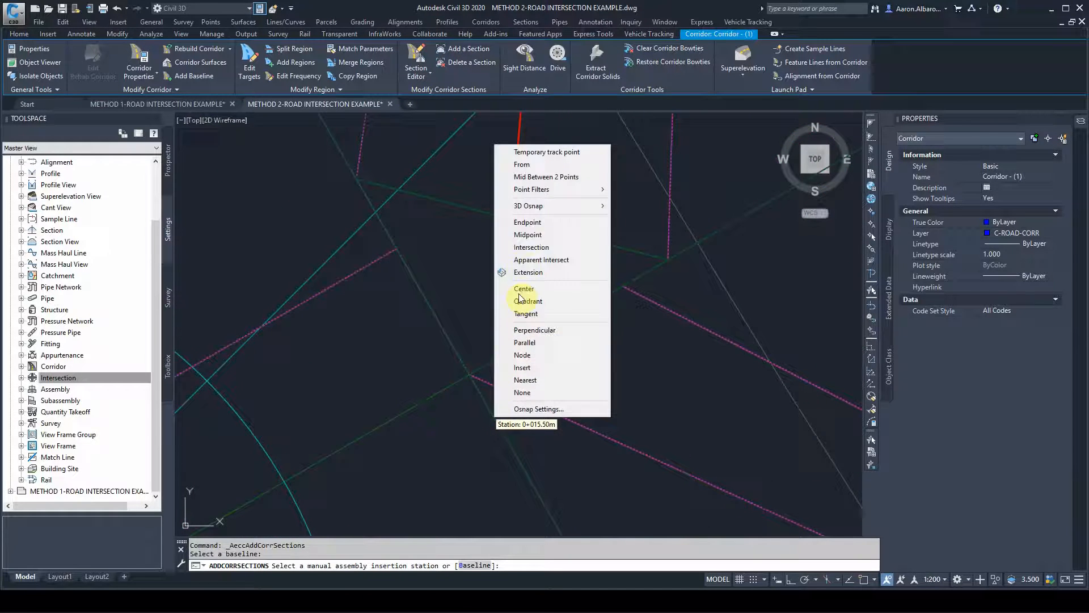
left_click(531, 247)
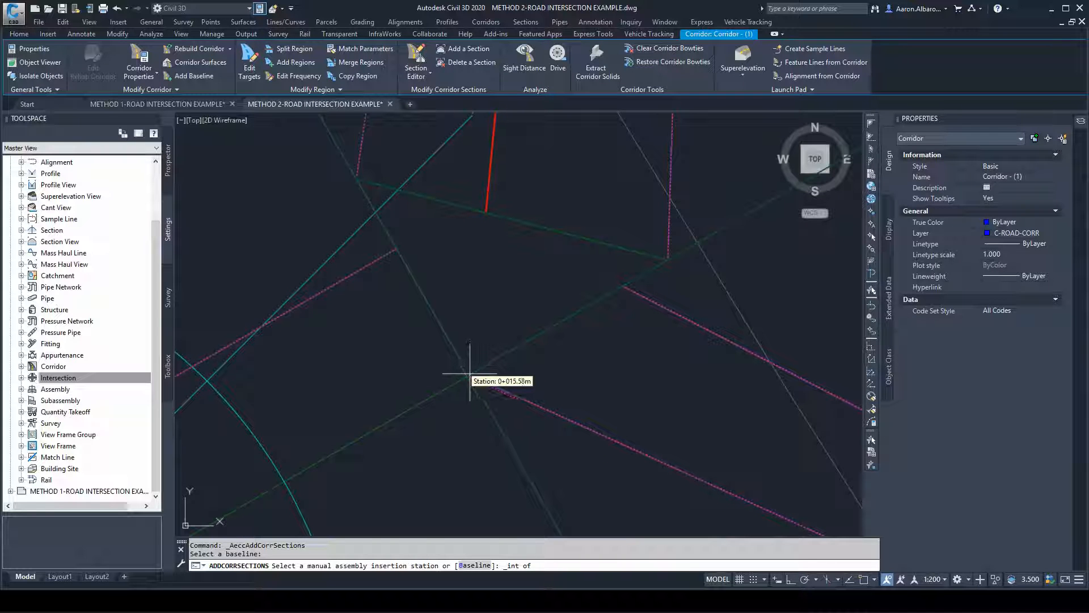
left_click(469, 374)
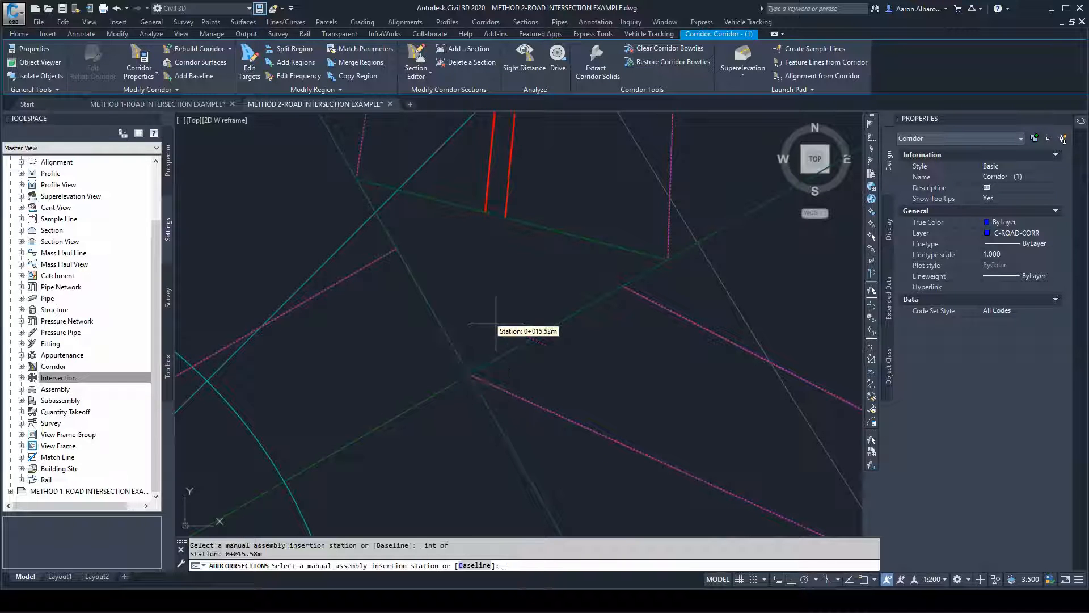
right_click(493, 322)
scroll(493, 335, "up", 3)
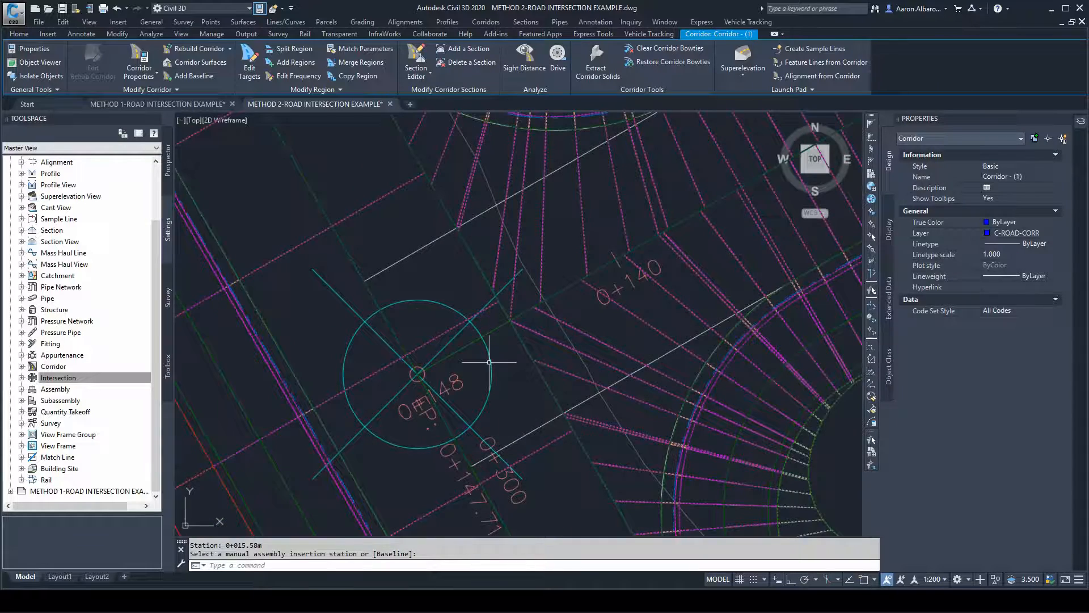
scroll(487, 299, "down", 5)
key("Escape")
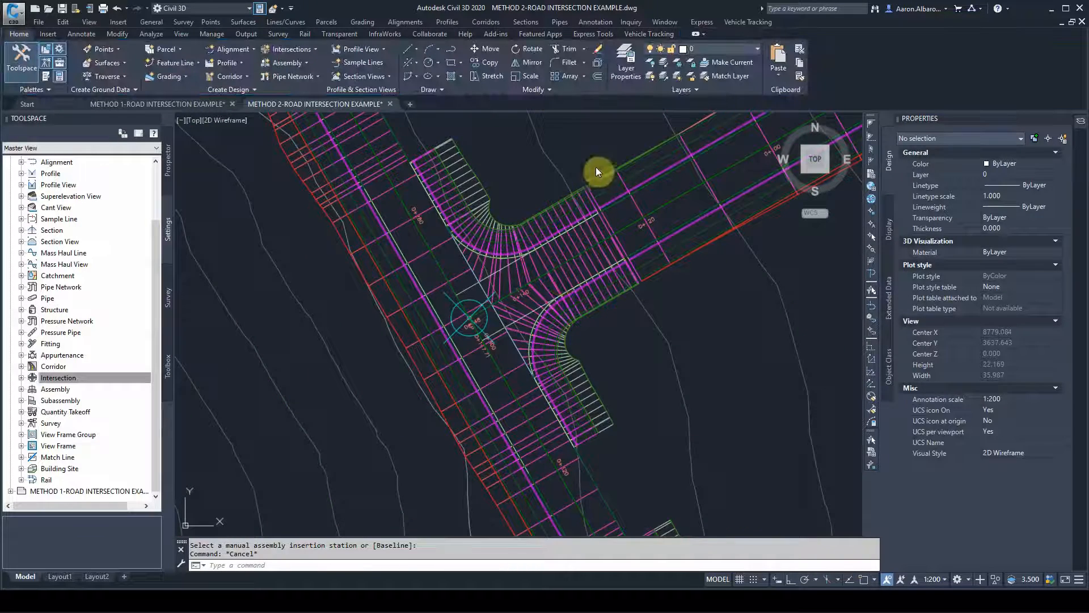
- Stretch the end of Corridor - (2) along Alignment 2 to the endpoint of the outermost quadrant section line, closing the gap
left_click(593, 150)
left_click(591, 169)
scroll(590, 169, "up", 4)
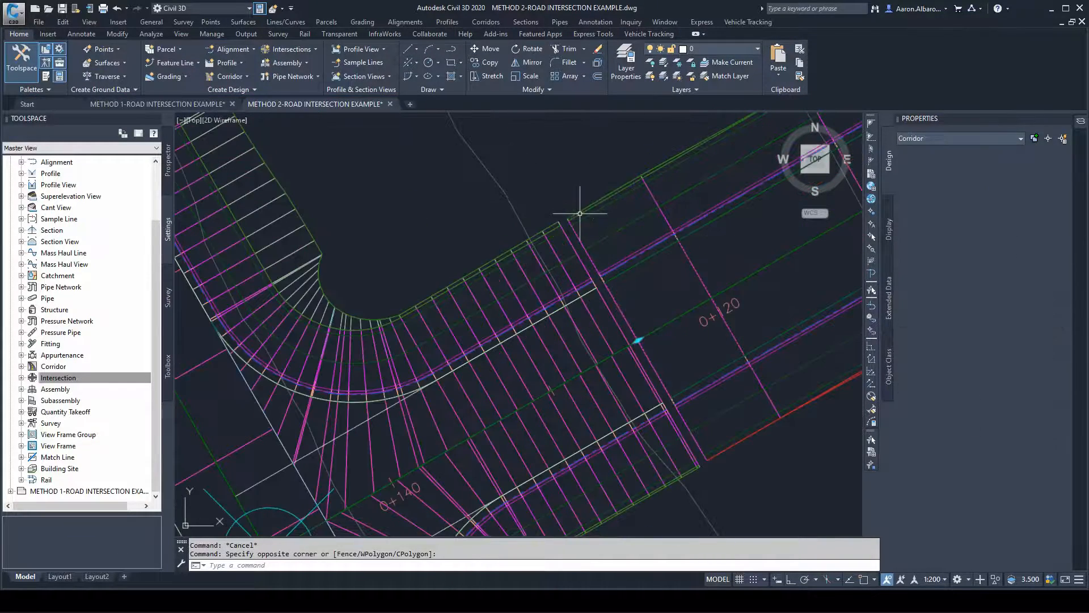
left_click(637, 340)
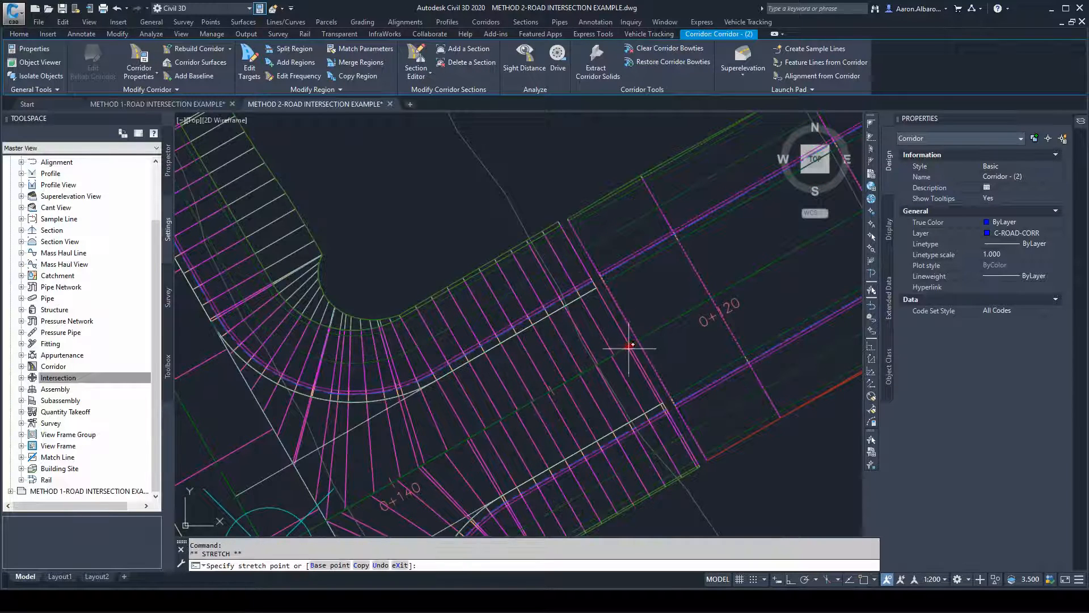
scroll(636, 341, "up", 5)
right_click(636, 343, "shift")
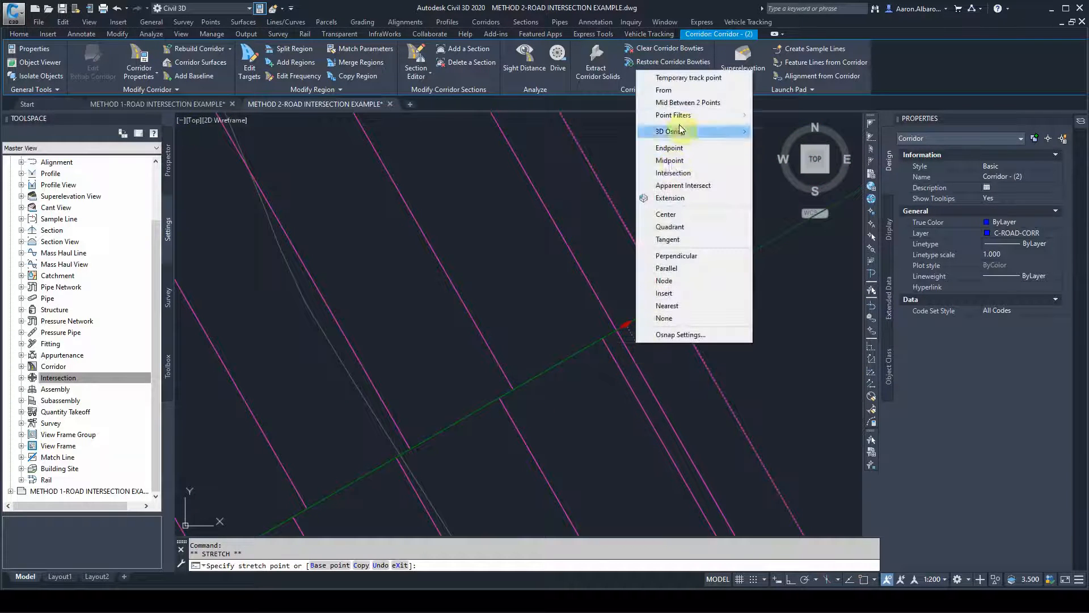
left_click(670, 148)
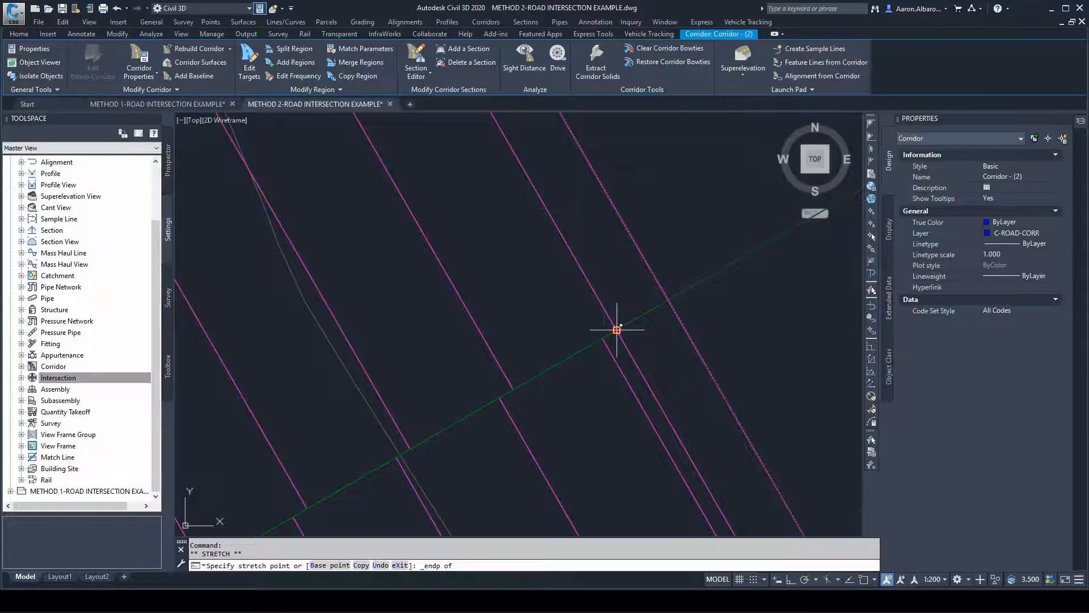
left_click(567, 298)
scroll(568, 305, "down", 3)
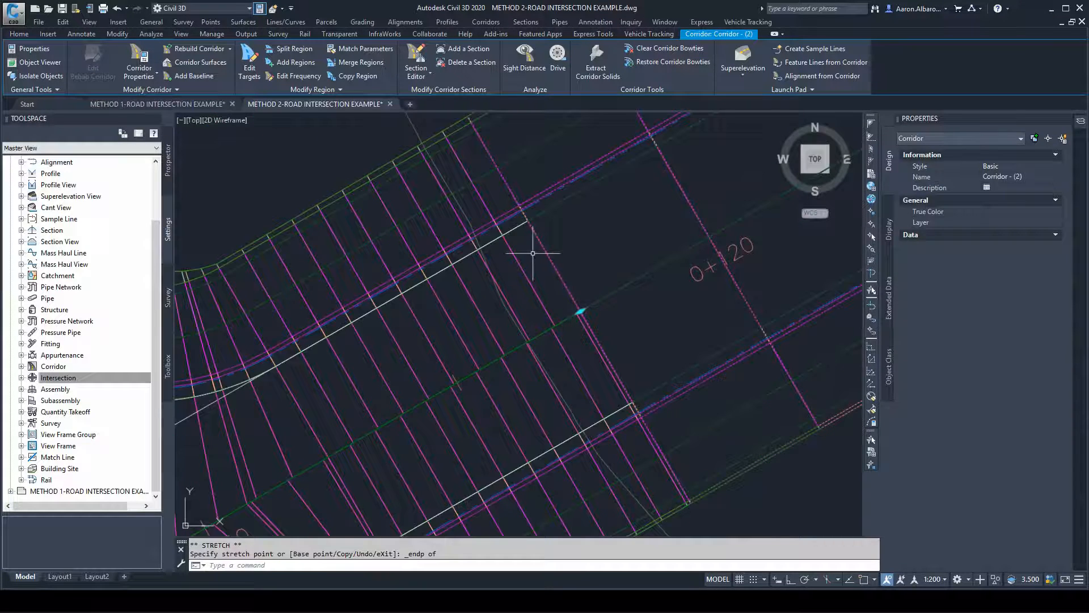
scroll(486, 170, "down", 2)
scroll(494, 150, "up", 3)
scroll(565, 215, "down", 2)
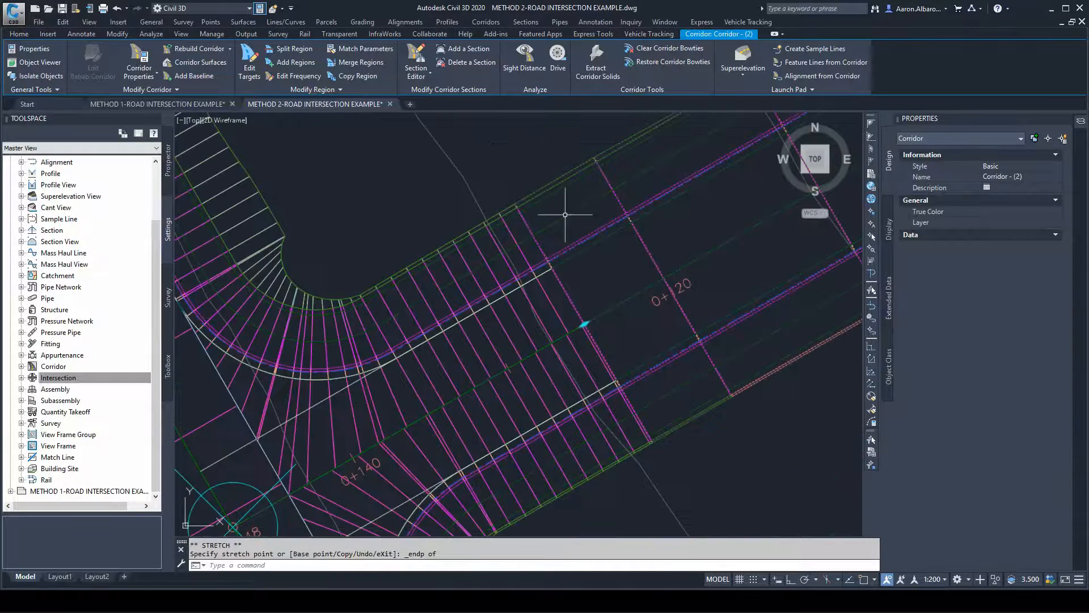
key("Escape")
scroll(517, 204, "up", 4)
scroll(518, 165, "down", 4)
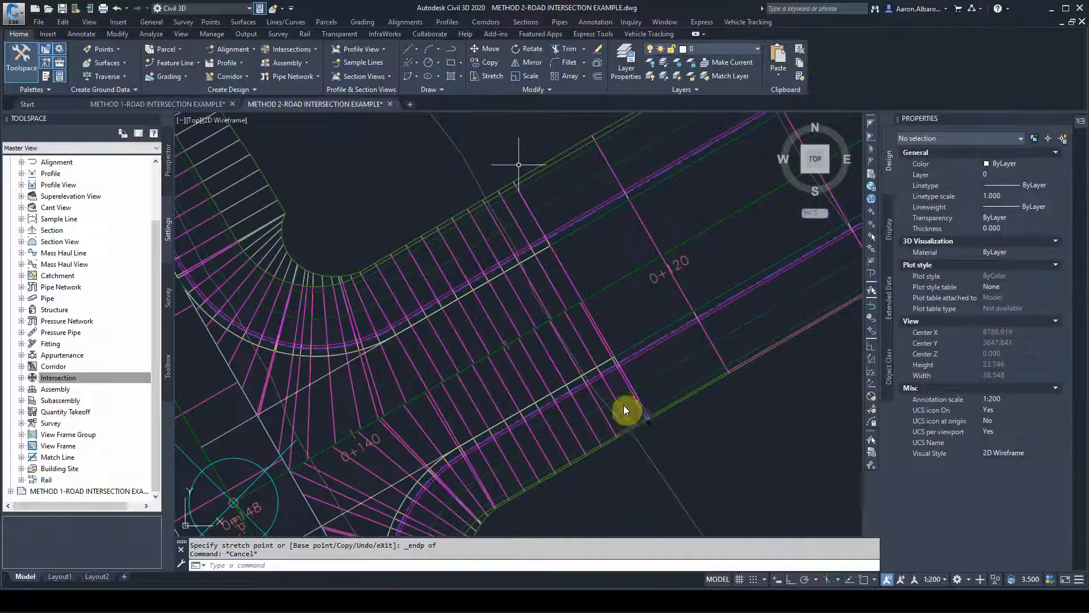
left_click(518, 173)
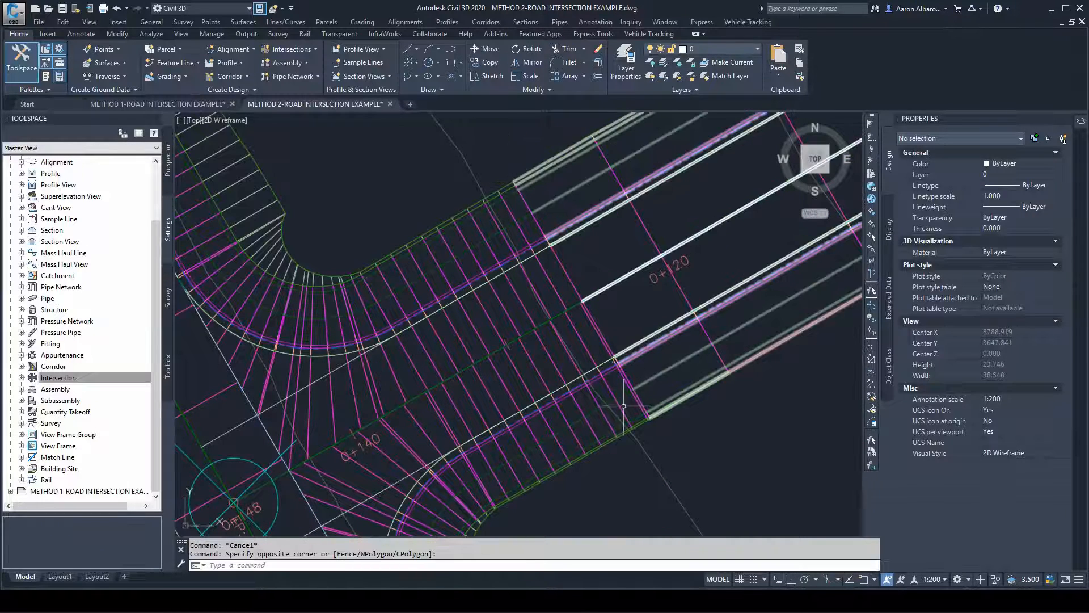
scroll(523, 223, "down", 6)
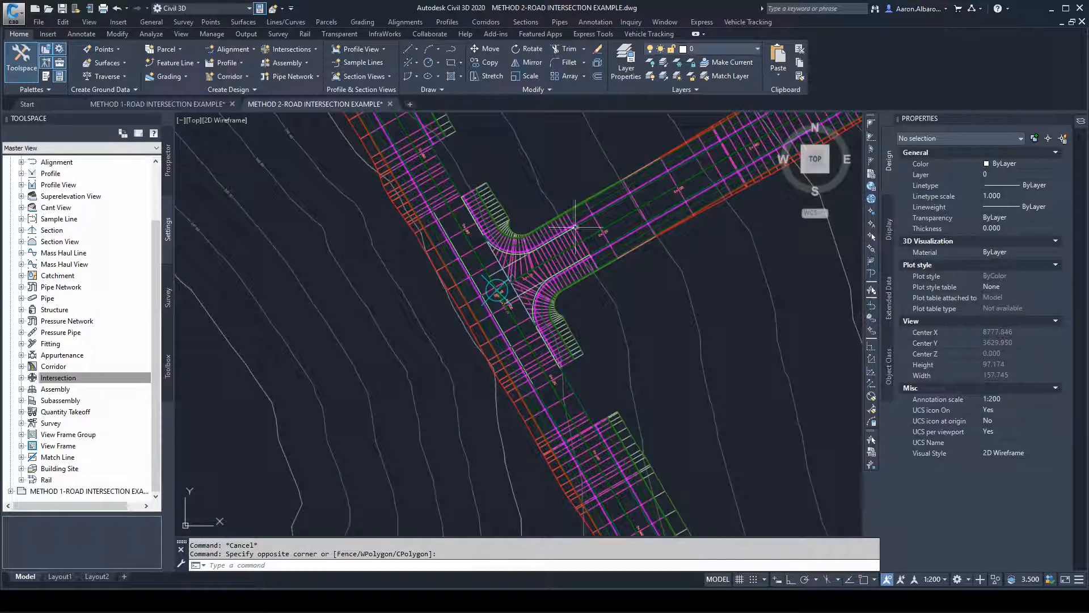
scroll(482, 210, "up", 2)
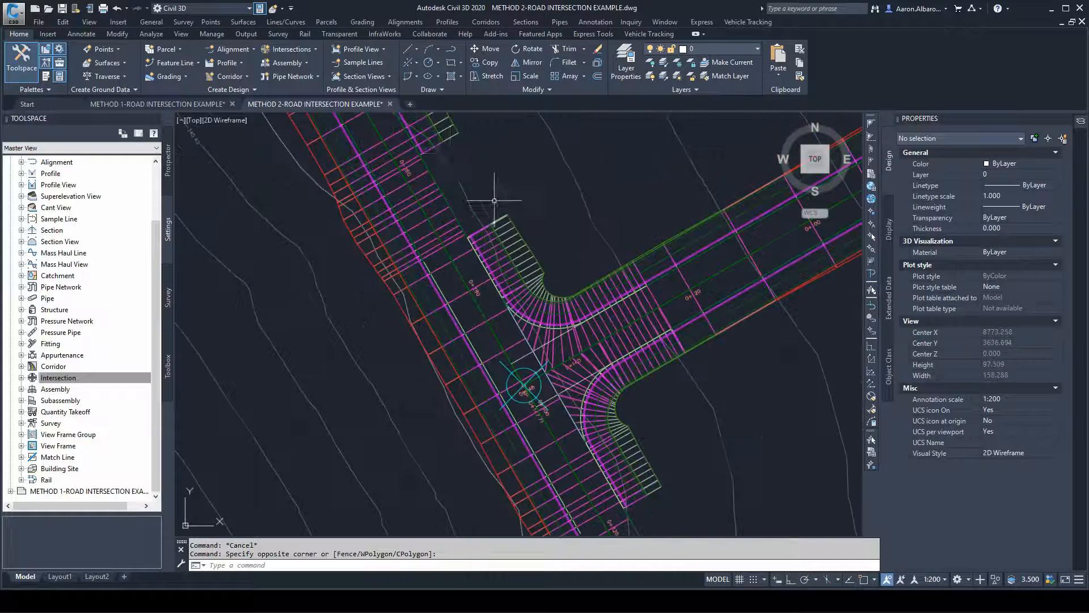
- Stretch the end of Corridor - (1)'s main-road region north of the intersection to the endpoint of the NE curb return's outermost section line
left_click(446, 129)
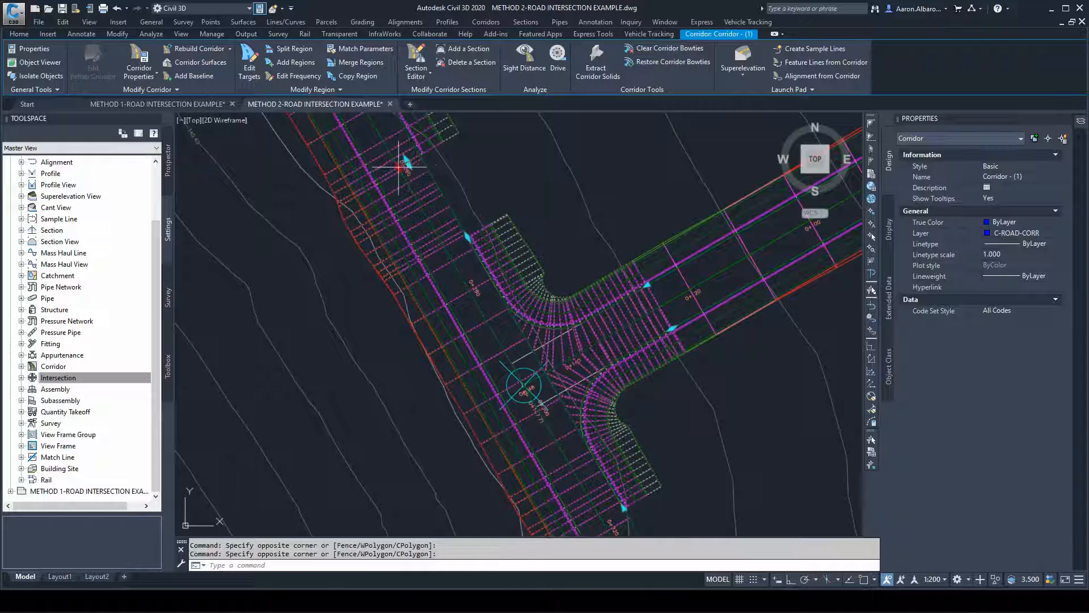
left_click(398, 166)
scroll(441, 242, "up", 2)
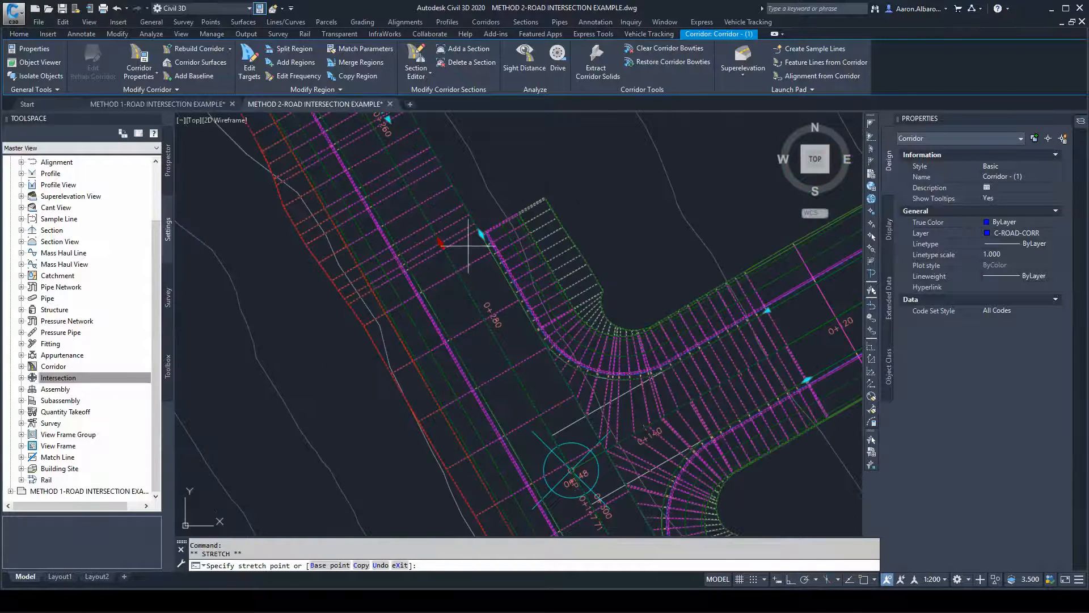
scroll(469, 245, "up", 3)
scroll(482, 220, "up", 3)
right_click(497, 284, "shift")
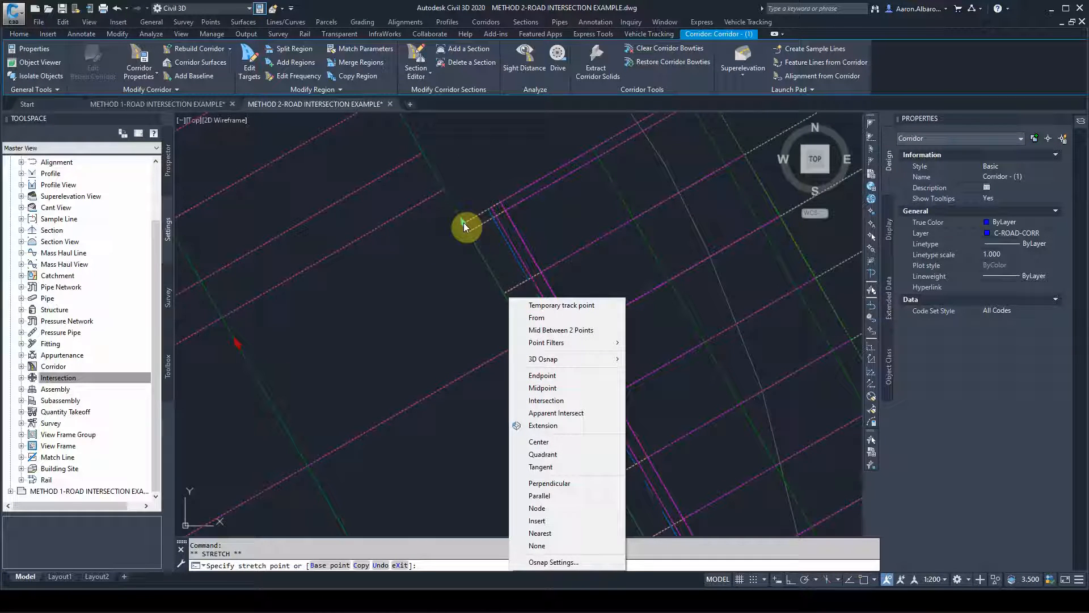
left_click(533, 375)
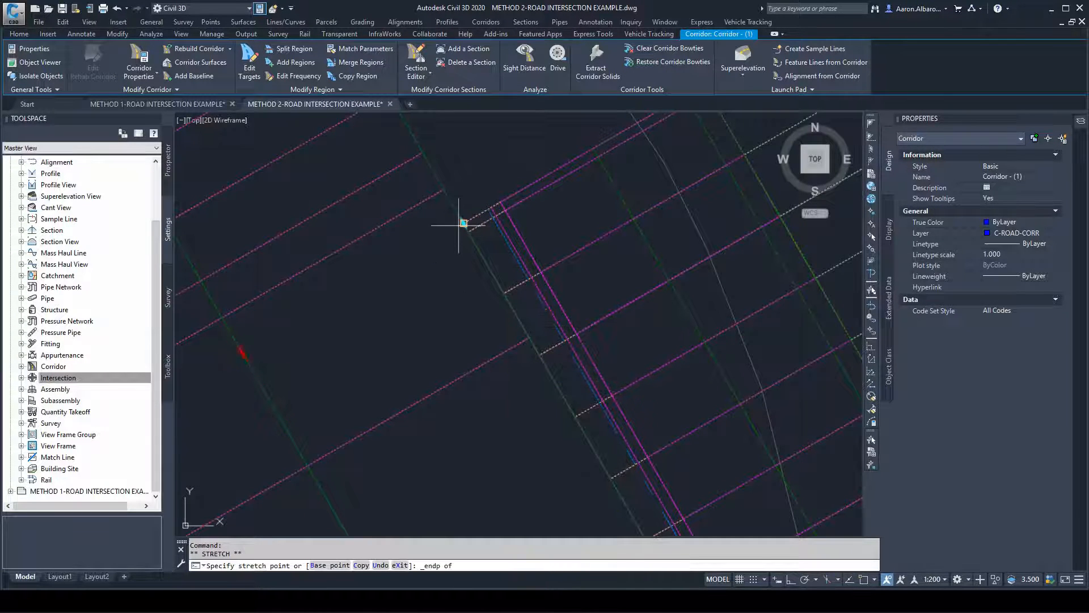
left_click(459, 224)
- Stretch the start of Corridor - (1)'s southern main-road region to the endpoint of the SE curb return's outermost section line near station 0+320
scroll(462, 224, "down", 5)
scroll(505, 299, "up", 6)
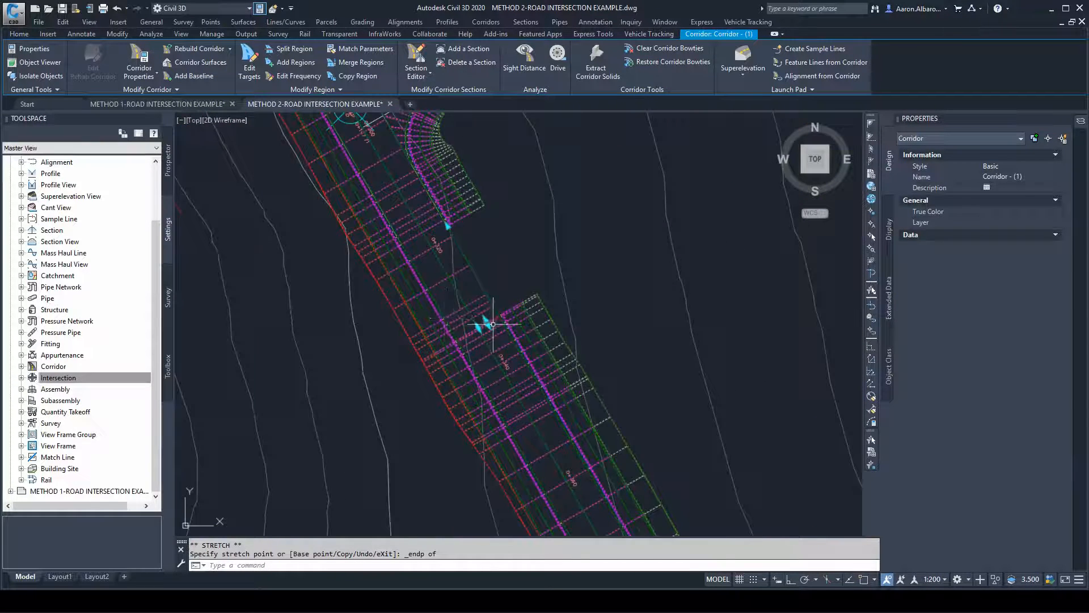
scroll(462, 389, "down", 3)
scroll(466, 405, "up", 2)
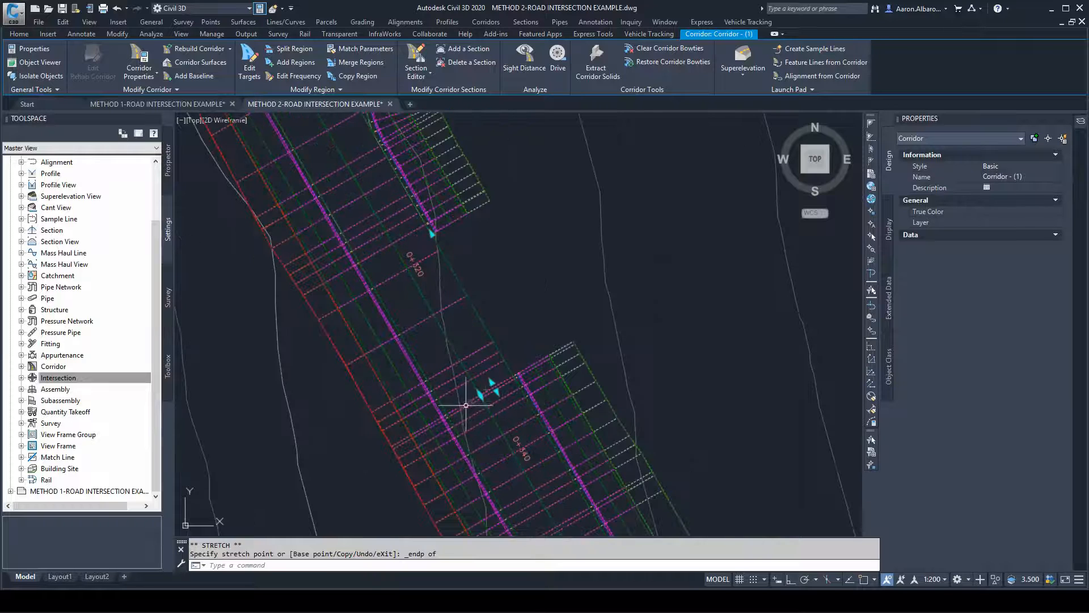
scroll(431, 234, "up", 4)
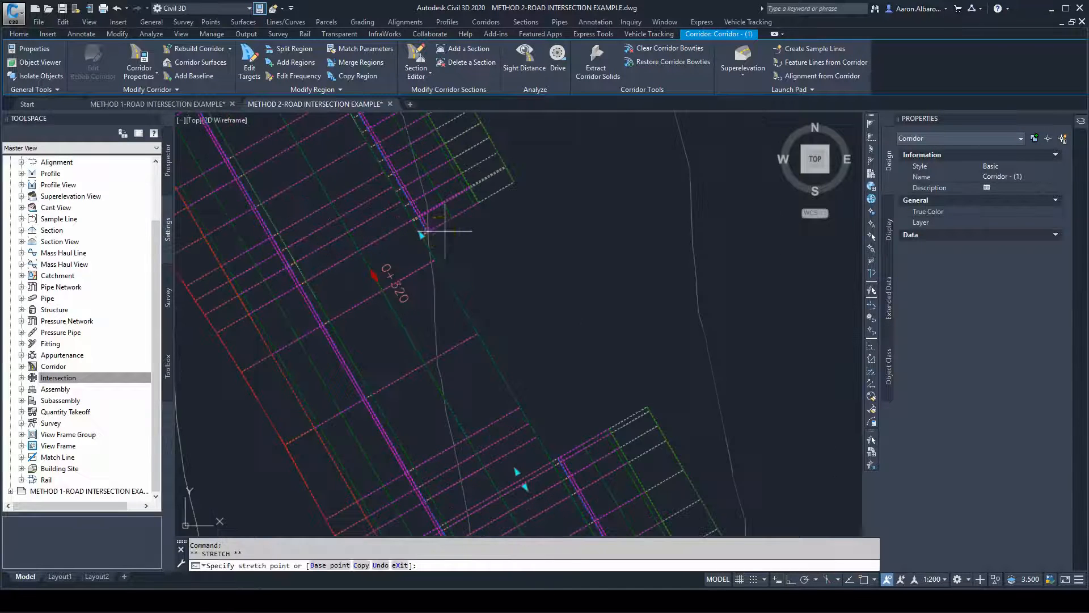
right_click(435, 233, "shift")
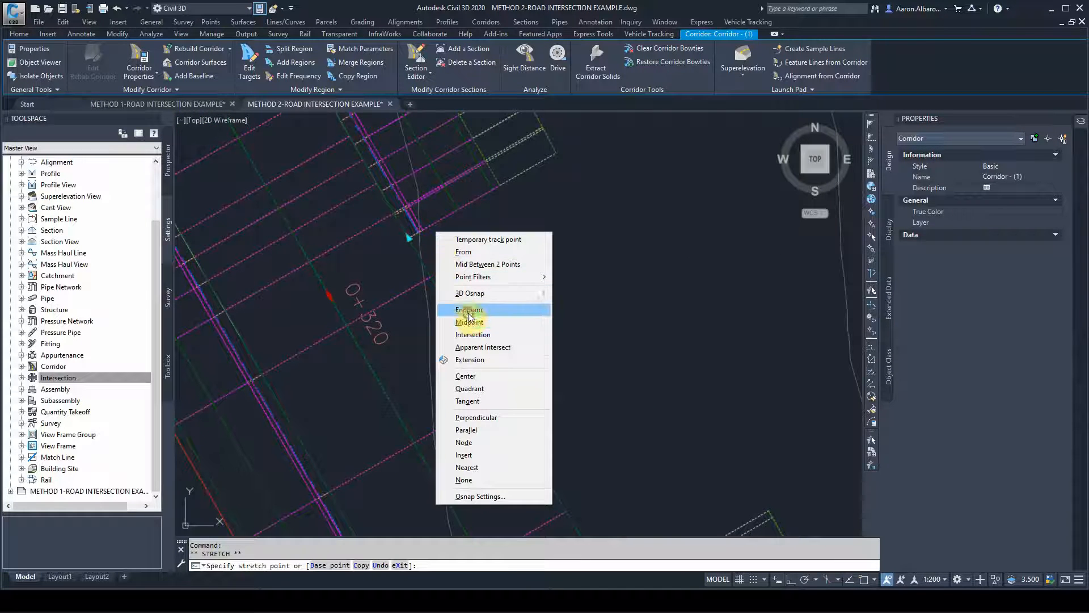
left_click(469, 310)
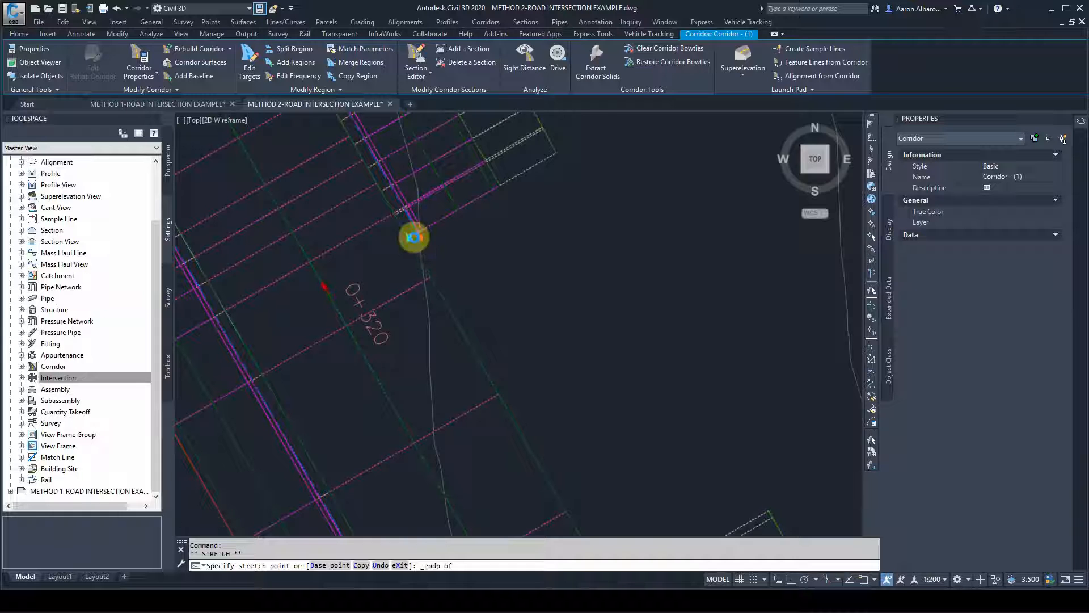
left_click(411, 236)
scroll(403, 236, "up", 3)
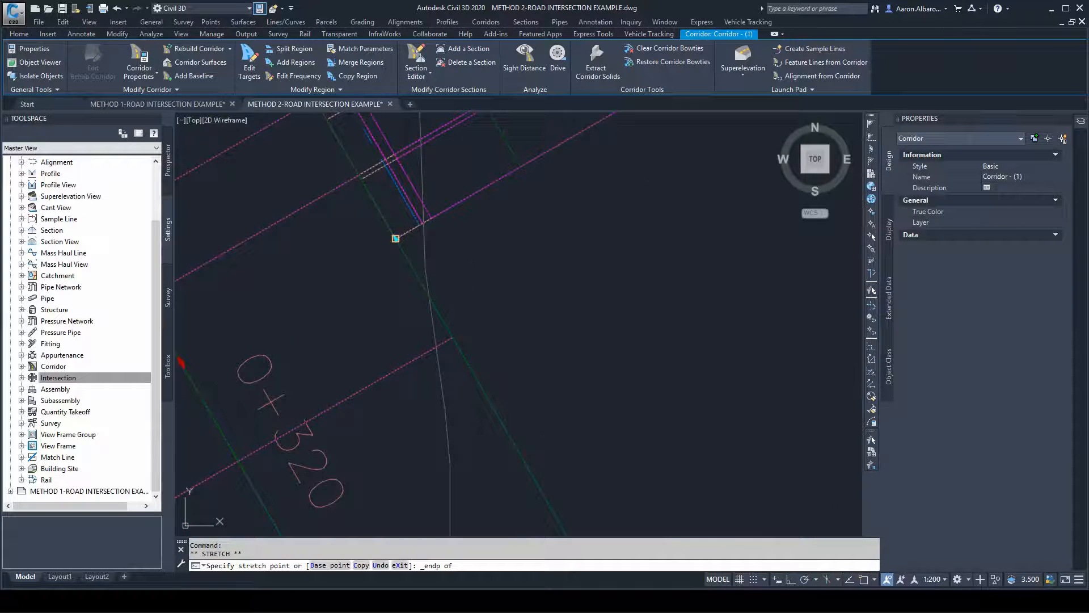
scroll(511, 283, "down", 5)
scroll(511, 284, "down", 4)
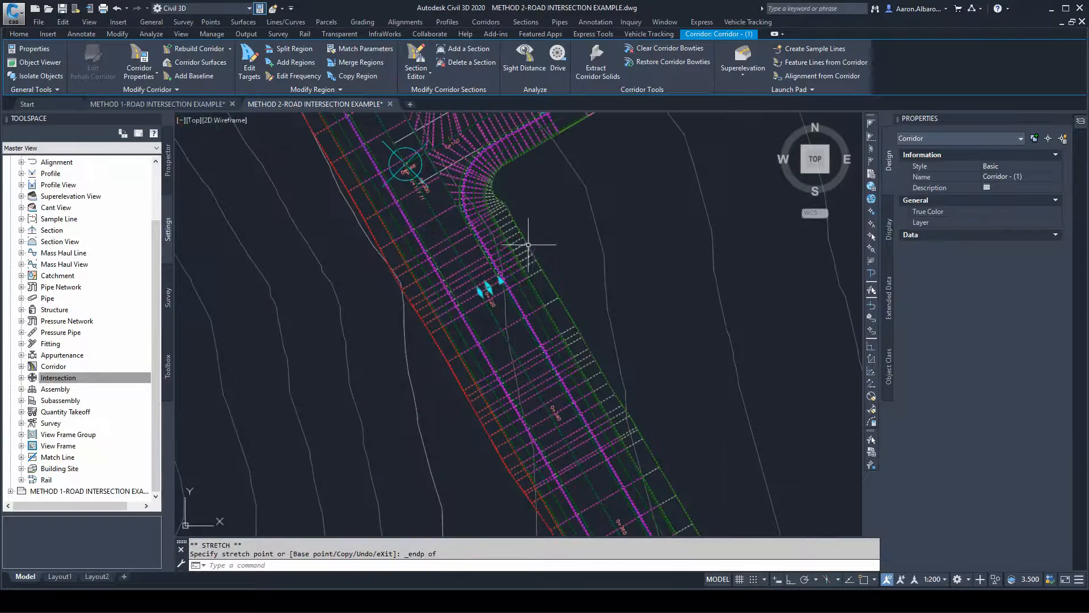
key("Escape")
scroll(528, 318, "down", 2)
scroll(510, 289, "up", 2)
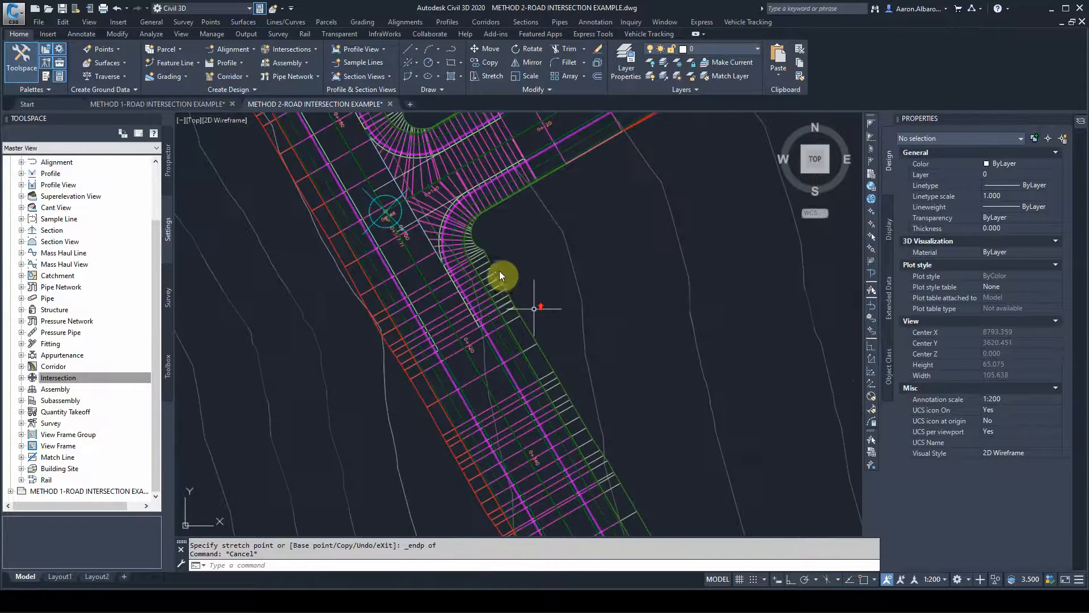
scroll(510, 278, "down", 2)
- Create a corridor surface for Corridor - (1) and add the Top links to it as data
left_click(523, 282)
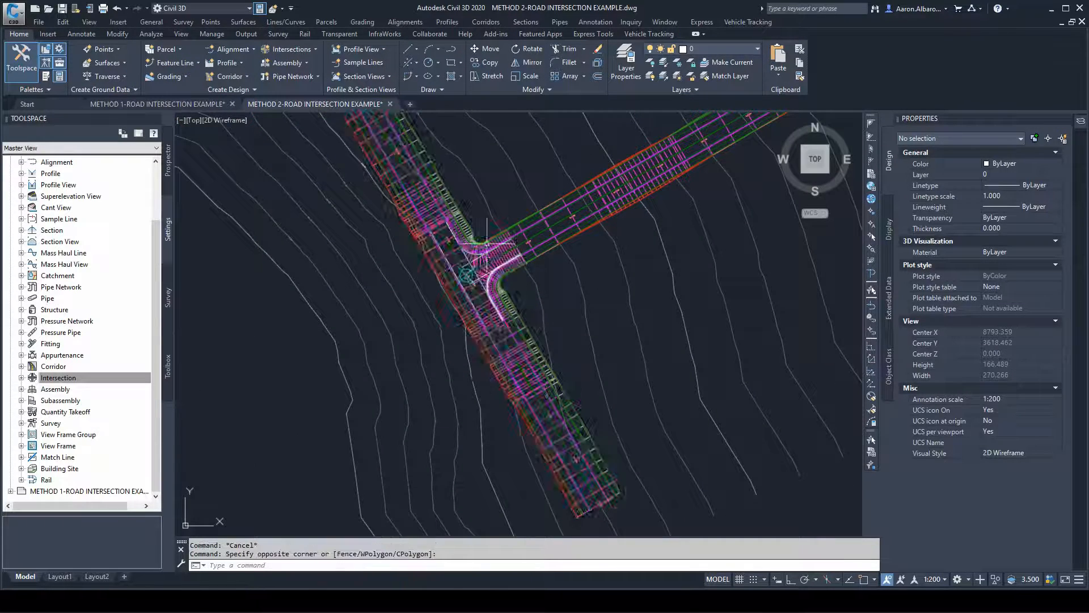
left_click(430, 269)
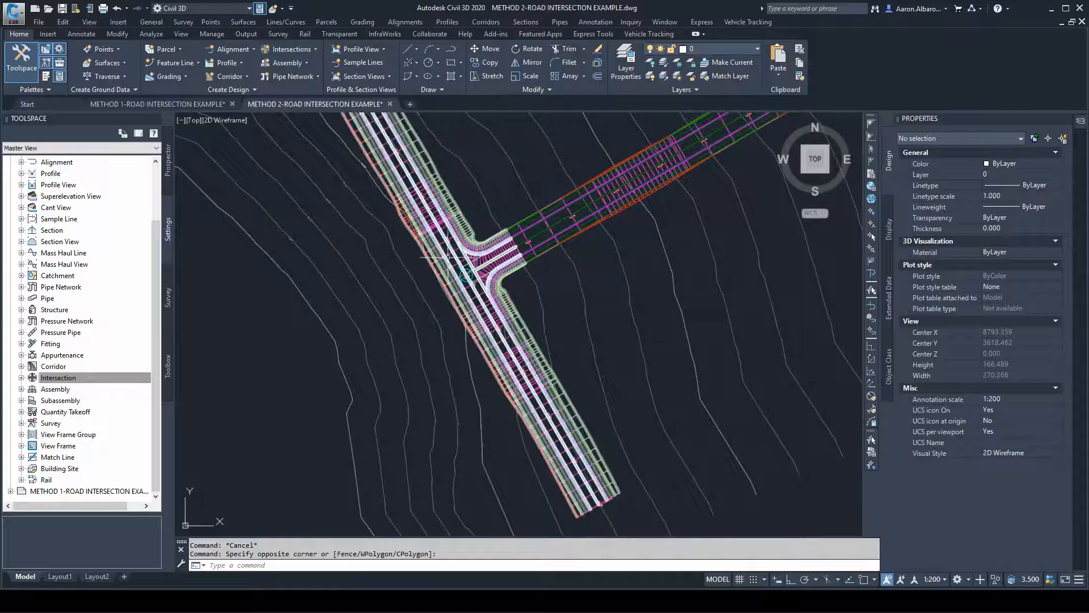
scroll(471, 283, "up", 2)
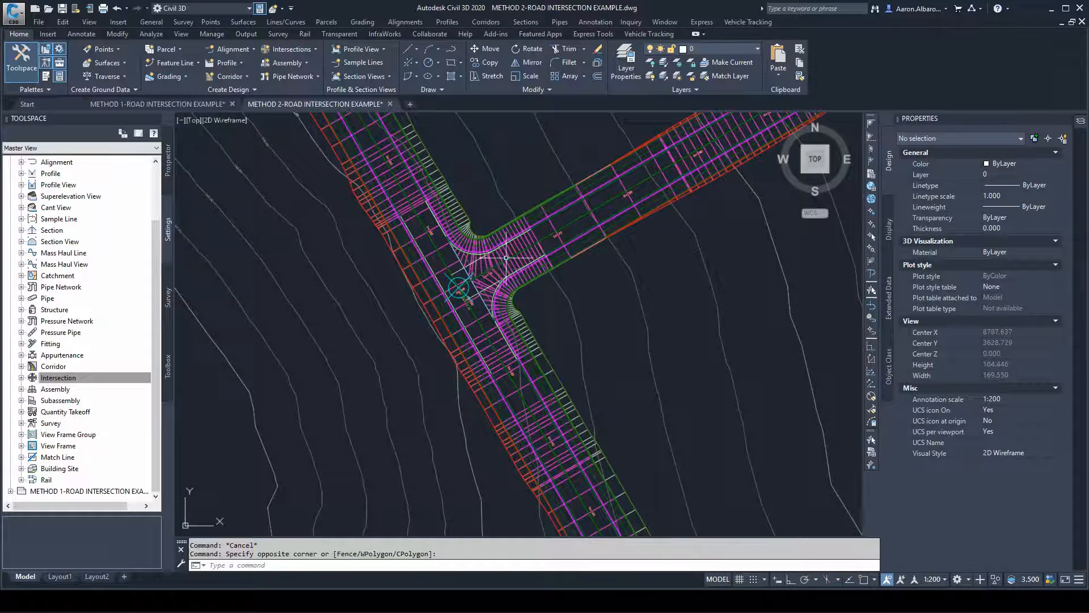
left_click(402, 198)
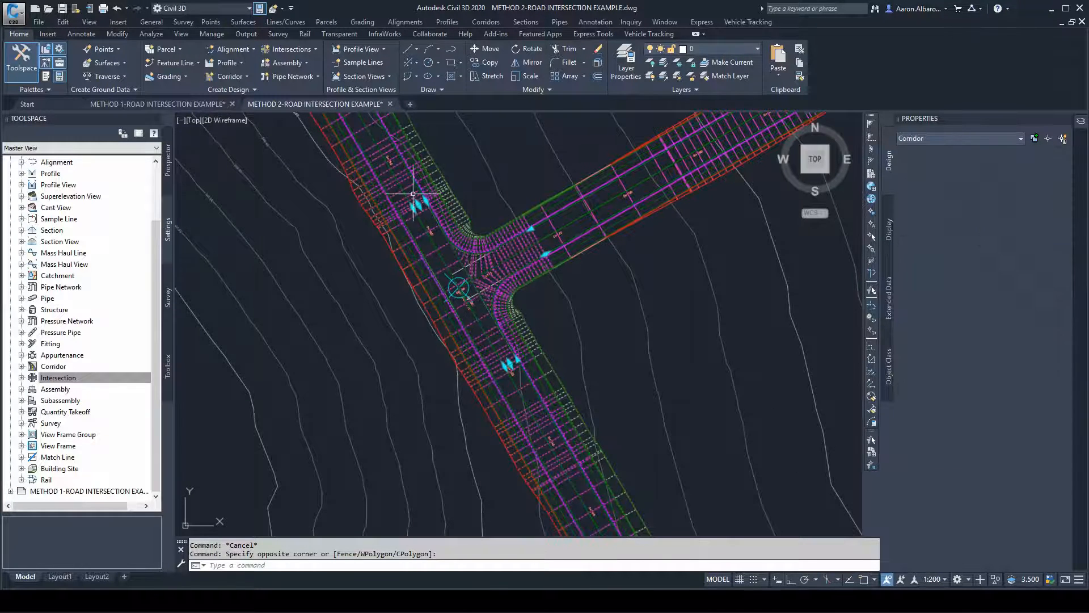
right_click(404, 194)
left_click(448, 318)
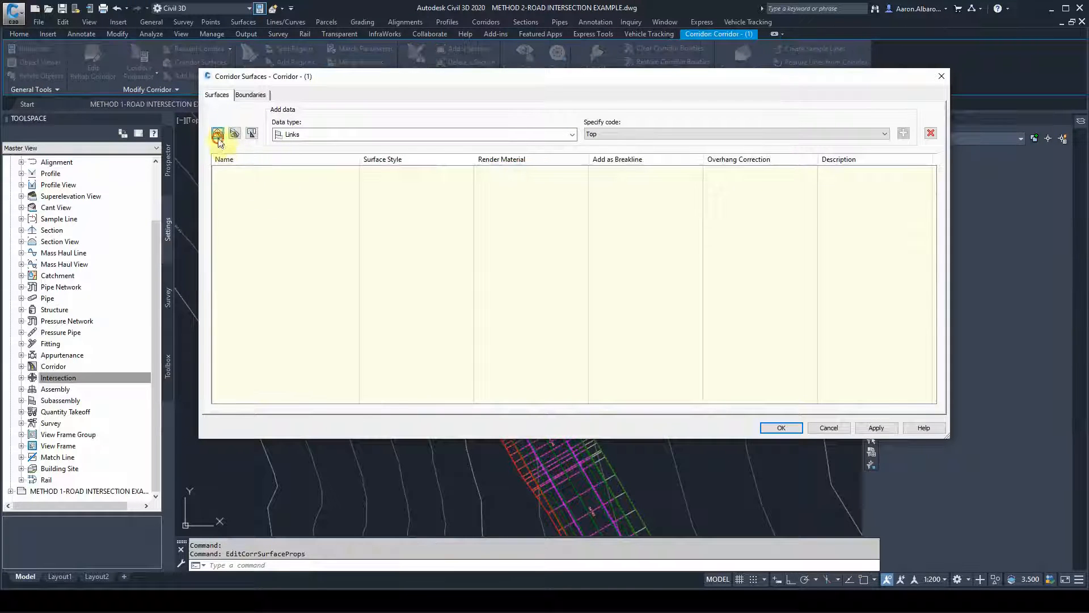
left_click(218, 135)
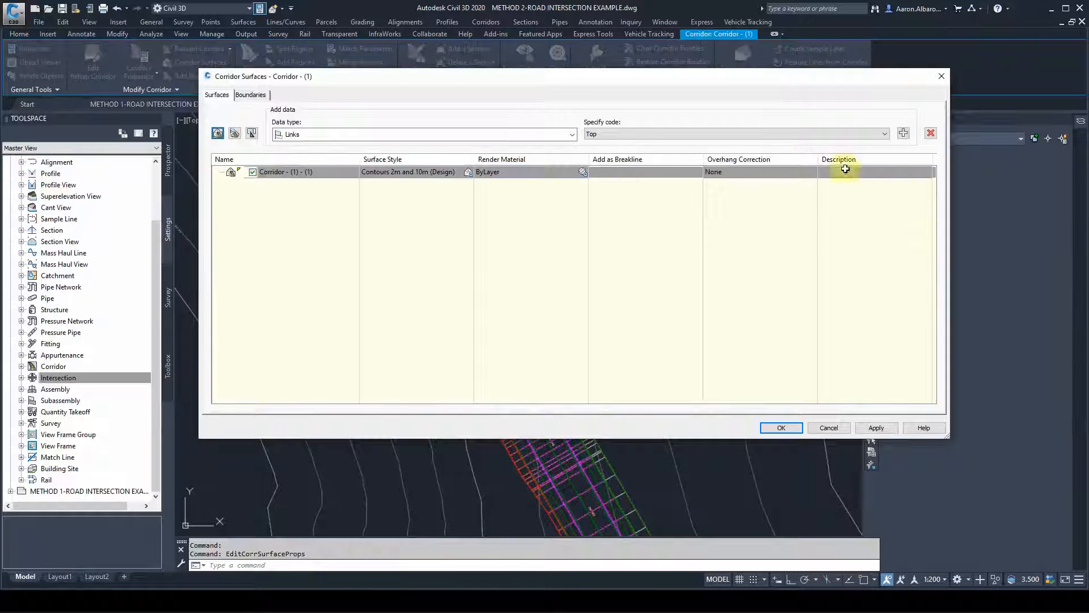
left_click(904, 133)
- Add a Corridor Shrinkwrap outside boundary to Corridor - (1)'s surface and rebuild the corridor
left_click(257, 101)
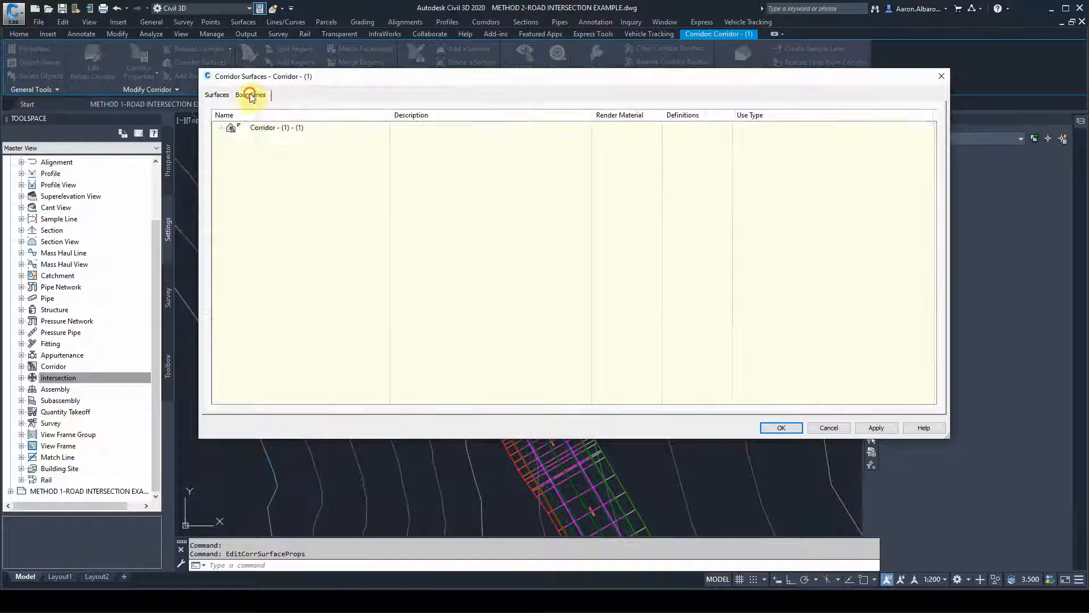
left_click(258, 127)
right_click(272, 129)
left_click(310, 137)
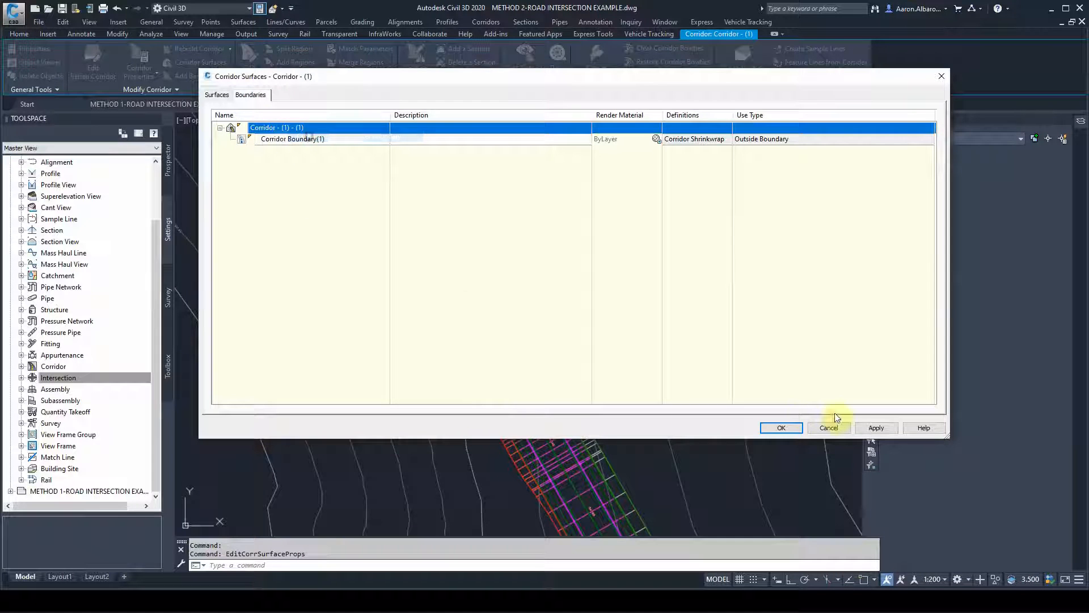
left_click(784, 430)
left_click(516, 283)
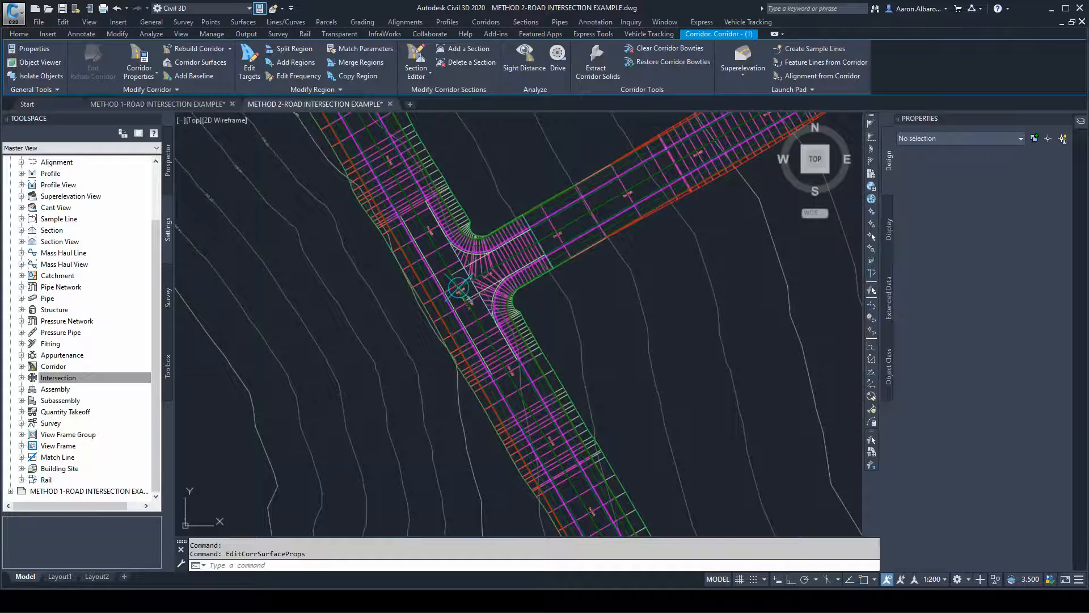
- Create a corridor surface for Corridor - (2) from the Top links, with a Corridor Shrinkwrap outside boundary, and rebuild the corridor
left_click(552, 198)
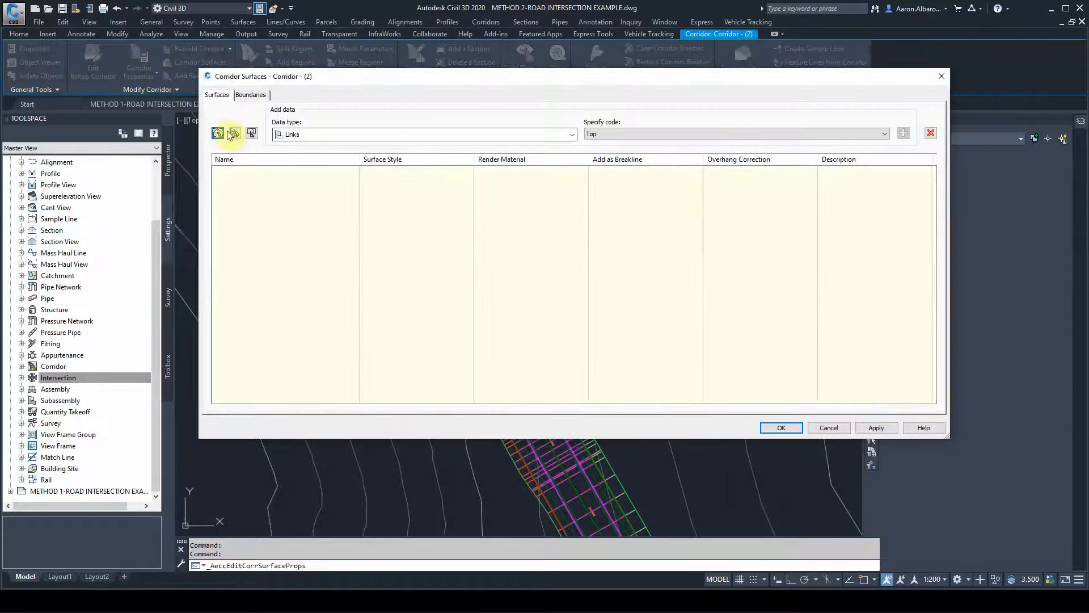
left_click(218, 134)
left_click(252, 95)
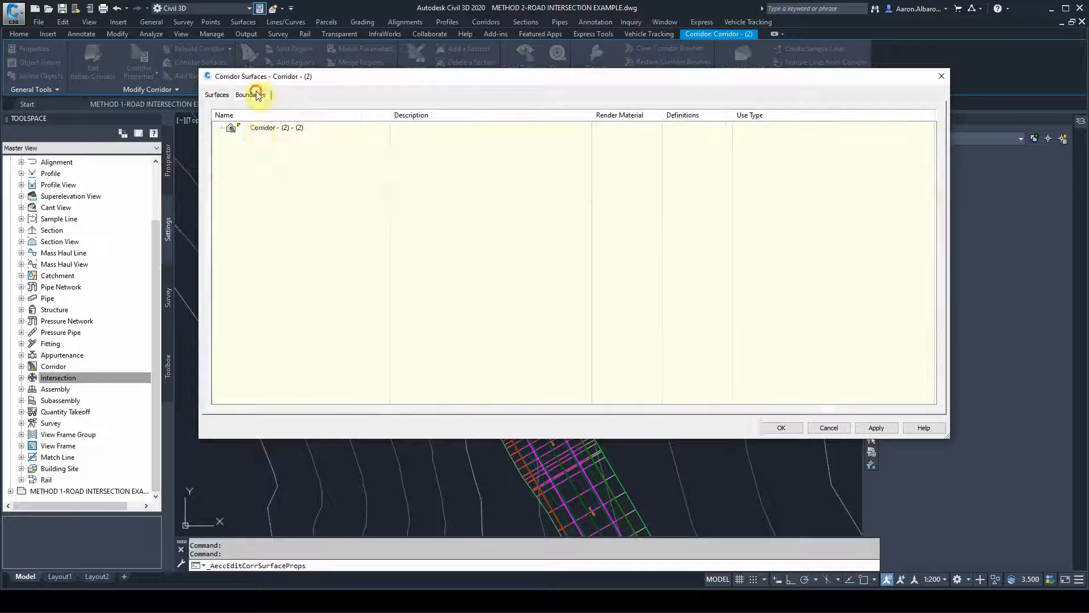
right_click(266, 128)
left_click(300, 133)
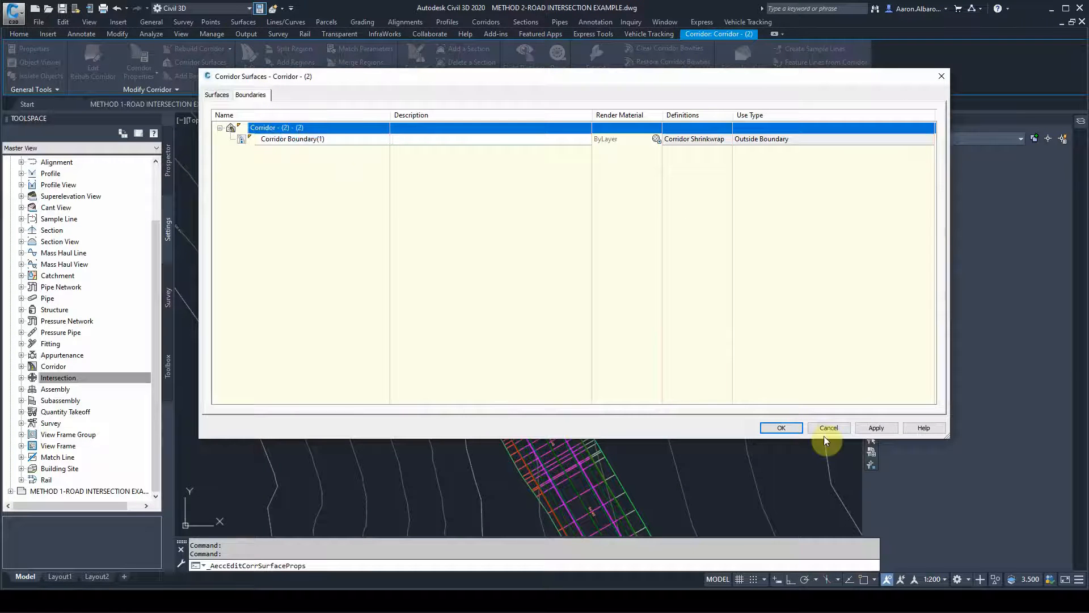
left_click(877, 426)
left_click(546, 283)
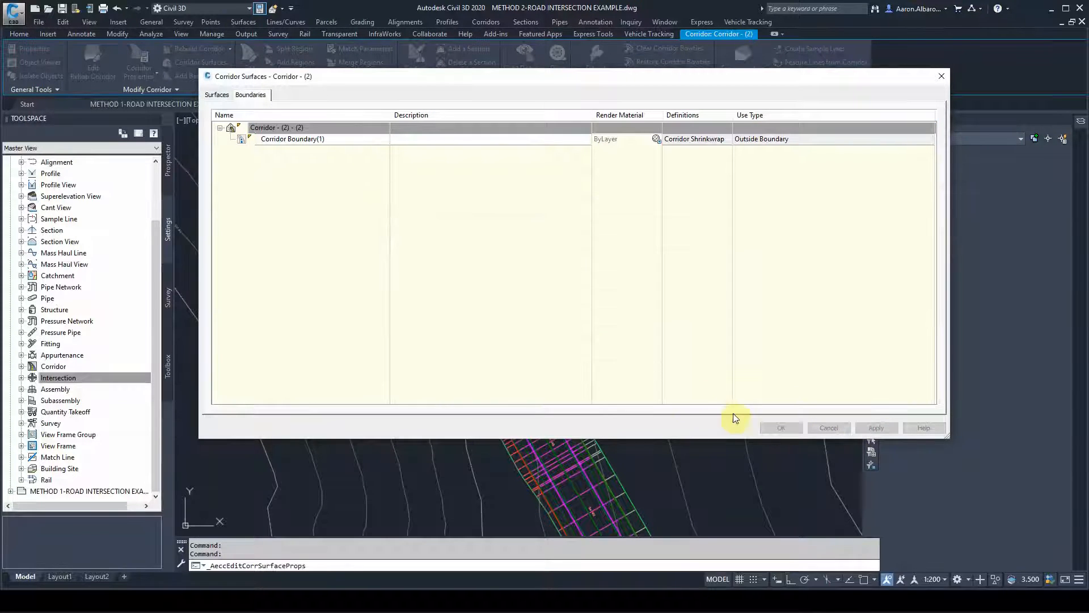
left_click(778, 428)
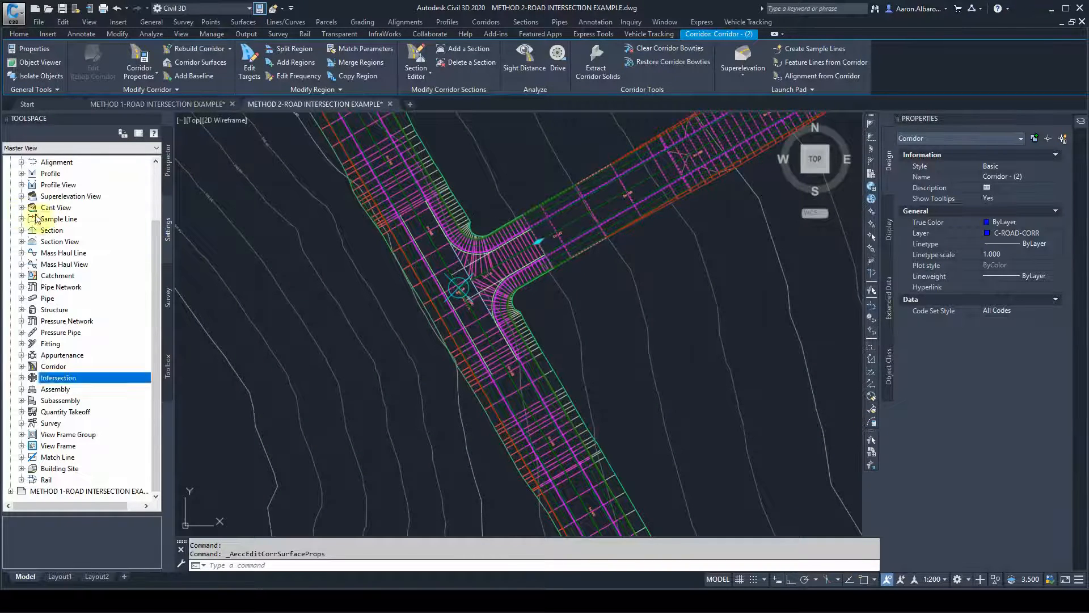
- Select the surfaces of Corridor - (1) and Corridor - (2) and show them together in the Object Viewer
scroll(65, 216, "up", 2)
left_click(168, 160)
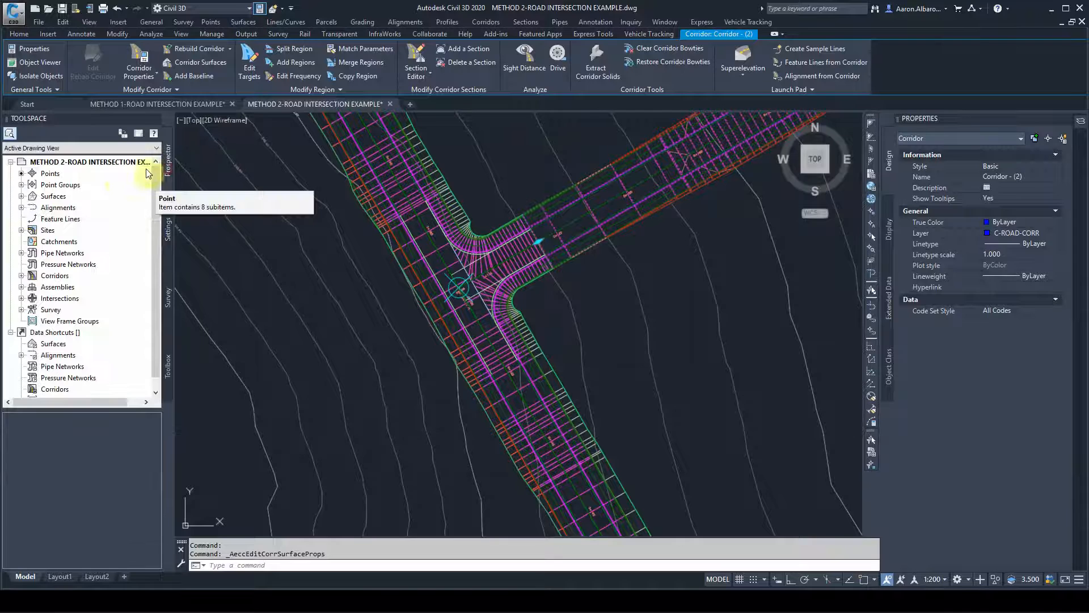
left_click(21, 196)
right_click(85, 209)
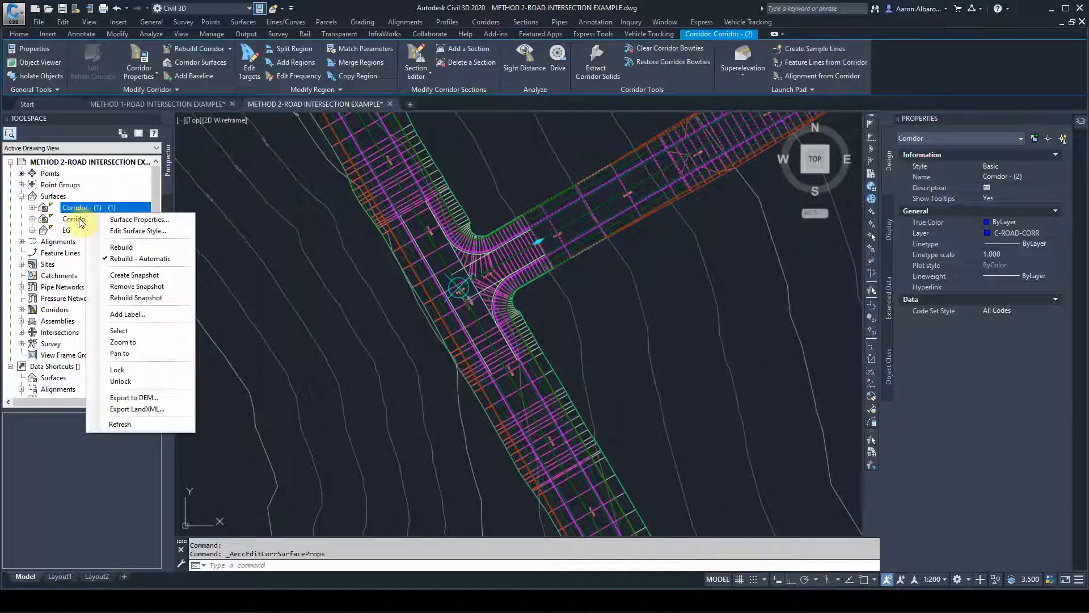
left_click(120, 353)
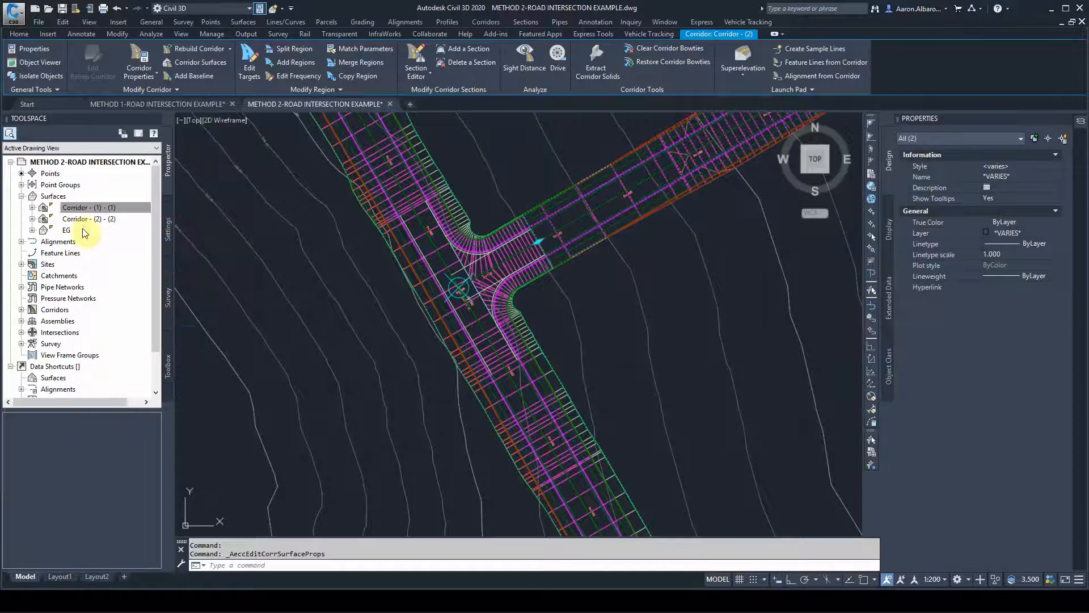
right_click(85, 219)
left_click(119, 341)
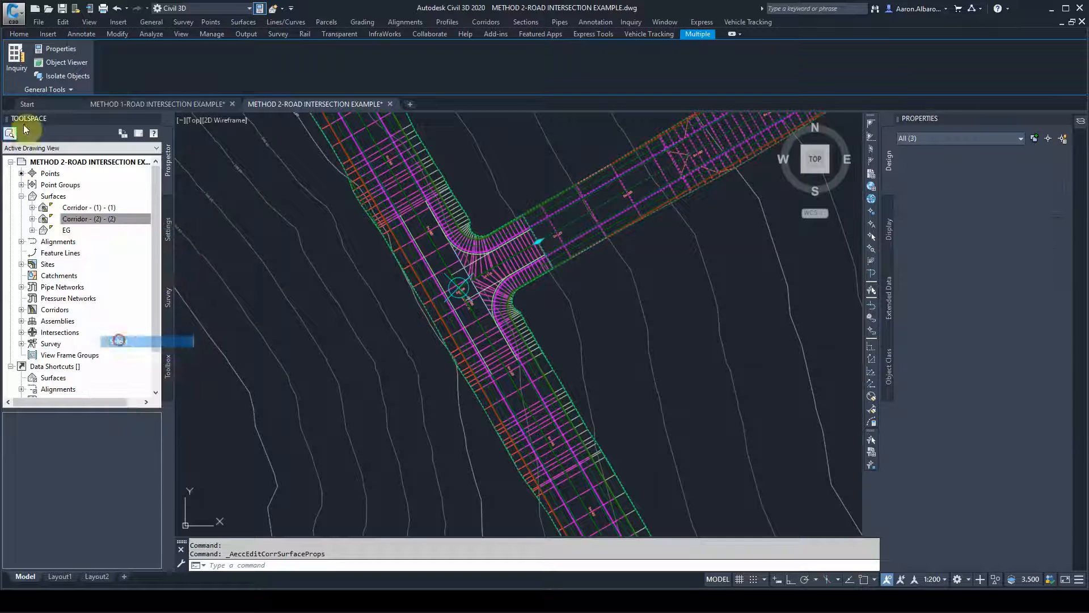
left_click(66, 62)
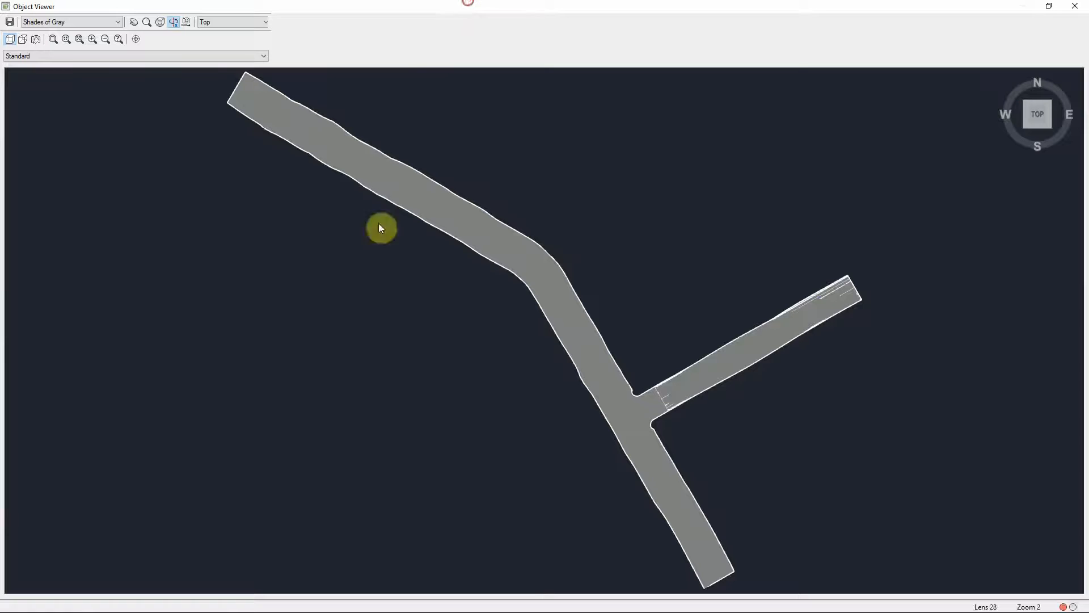
- Examine the combined corridor model in 3D around the side-road junction and close the Object Viewer
left_click_drag(668, 452, 443, 432)
scroll(532, 351, "down", 2)
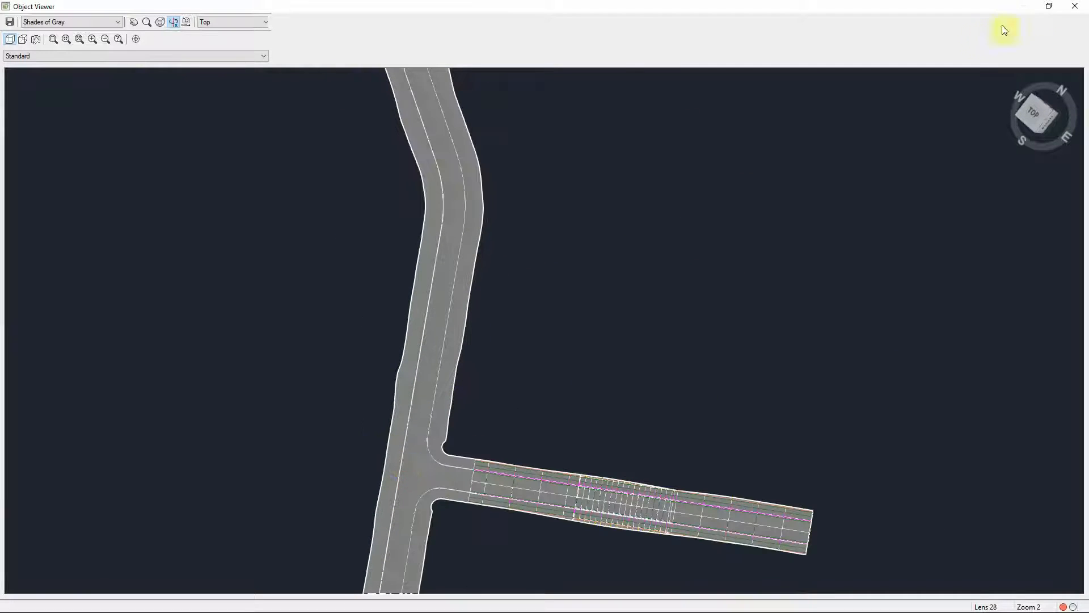
left_click(1071, 8)
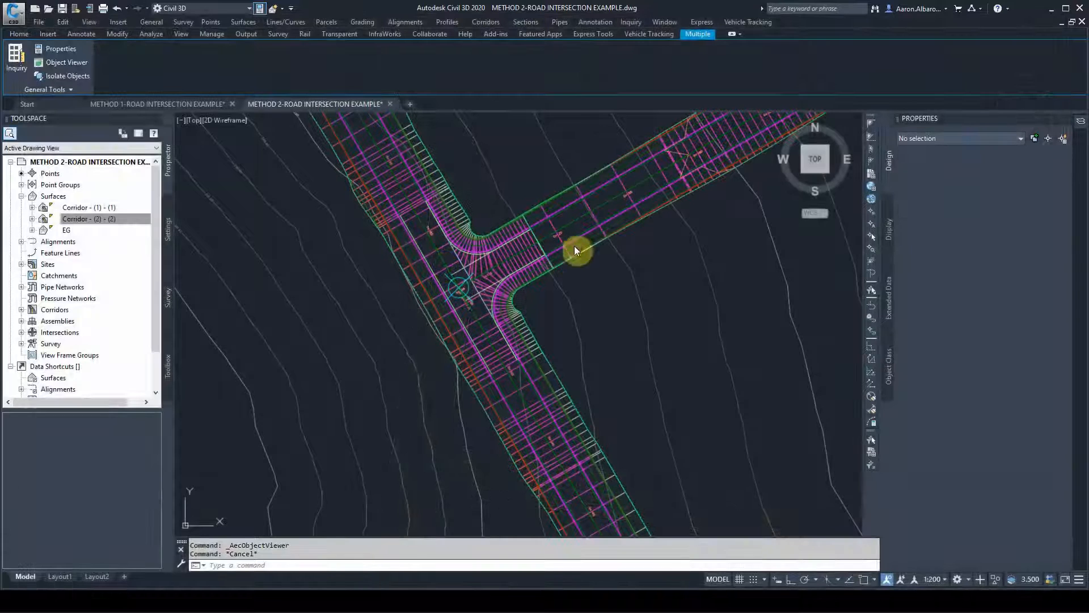
- Clear the selection, select only the surfaces Corridor - (1) - (1) and Corridor - (2) - (2), and show them in the Object Viewer
left_click(595, 280)
left_click(77, 185)
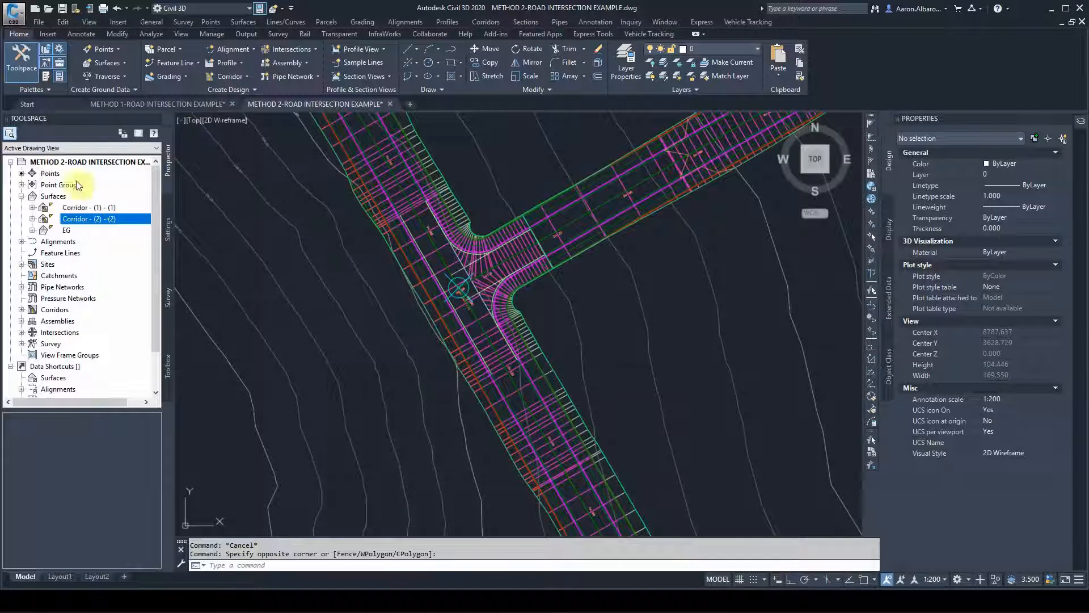
right_click(79, 212)
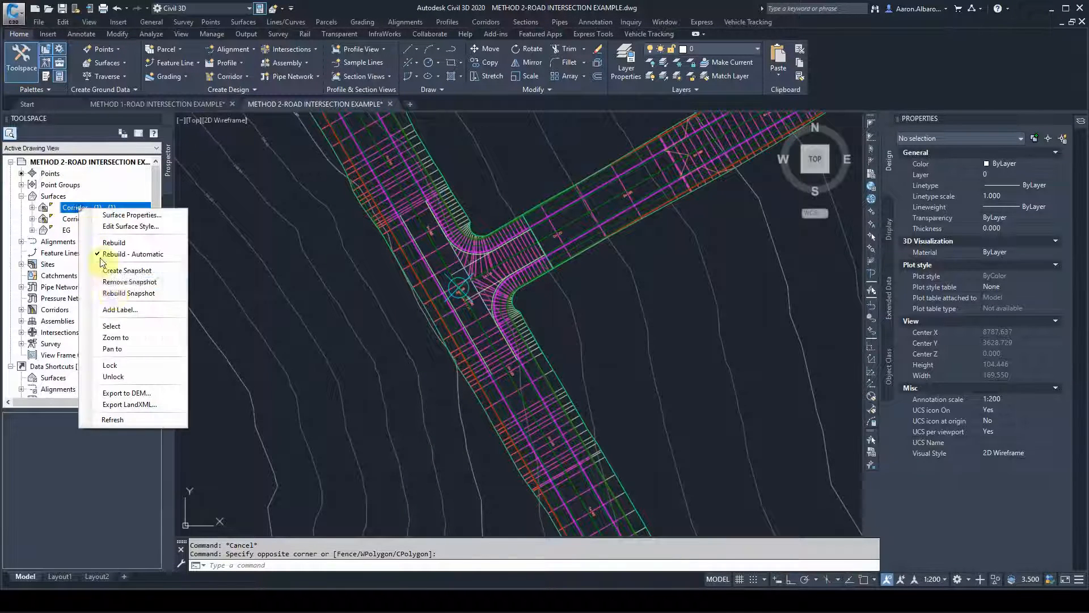
left_click(125, 335)
right_click(94, 220)
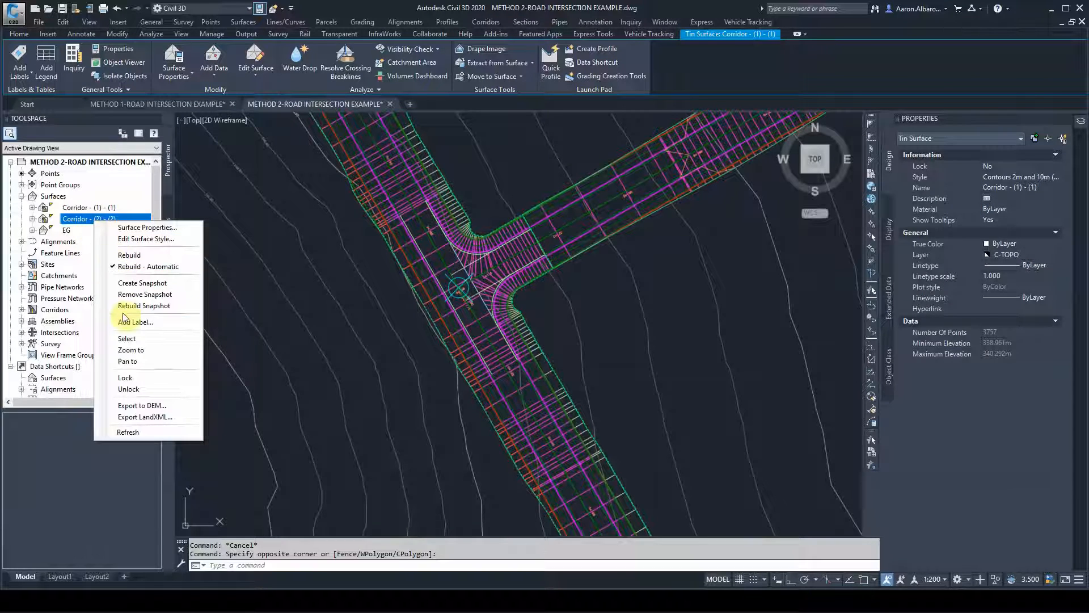
left_click(126, 340)
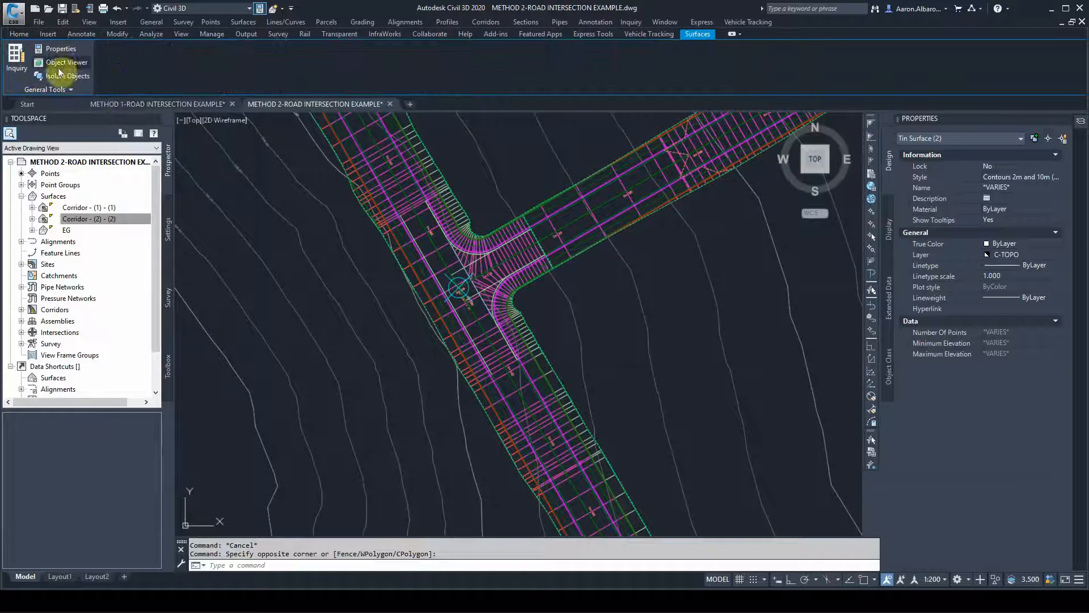
left_click(59, 66)
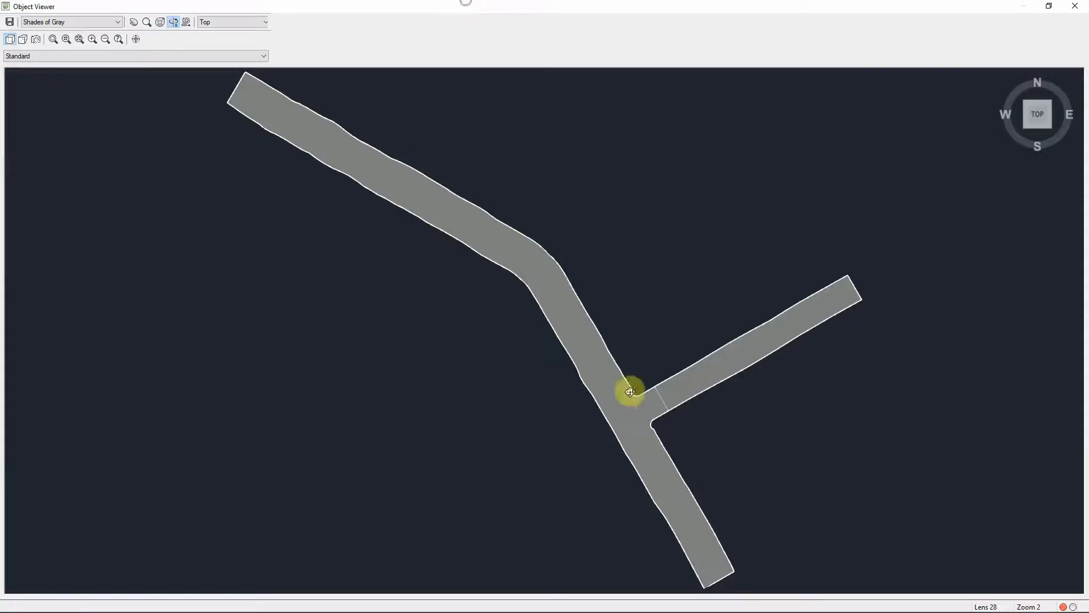
- Inspect the two corridor surfaces in 3D at the curb returns and side road, close the Object Viewer and clear the selection
left_click_drag(628, 389, 507, 262)
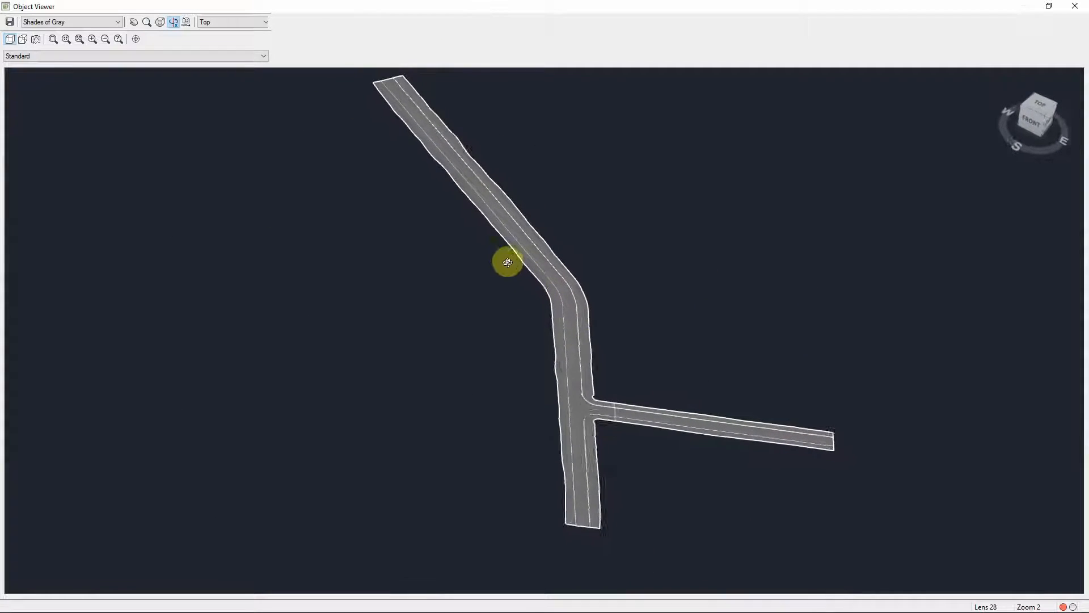
scroll(576, 406, "up", 5)
middle_click_drag(622, 454, 423, 298)
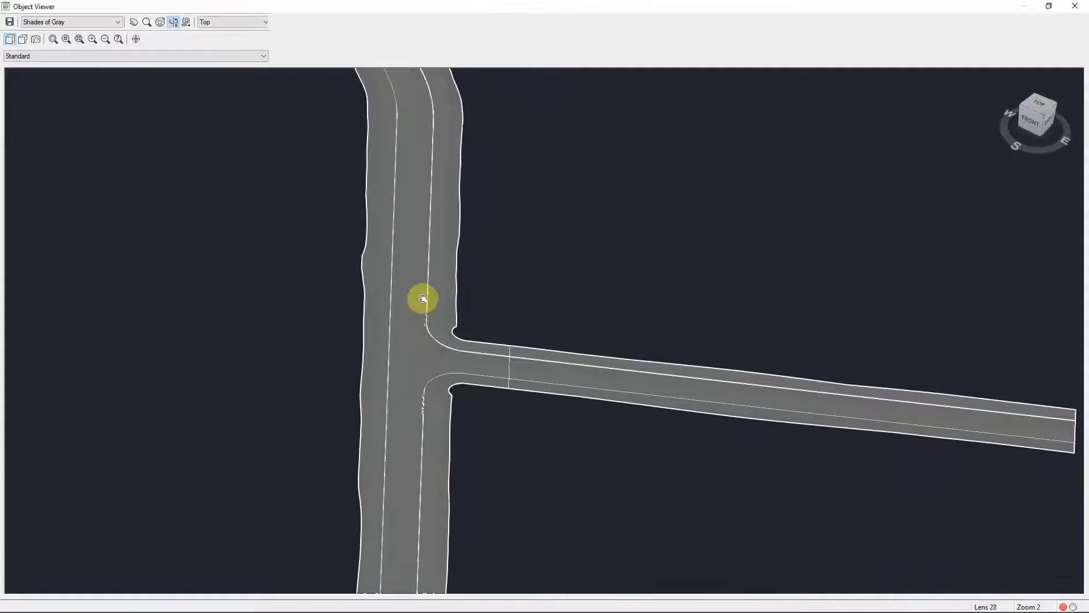
scroll(420, 380, "up", 5)
left_click_drag(678, 430, 625, 387)
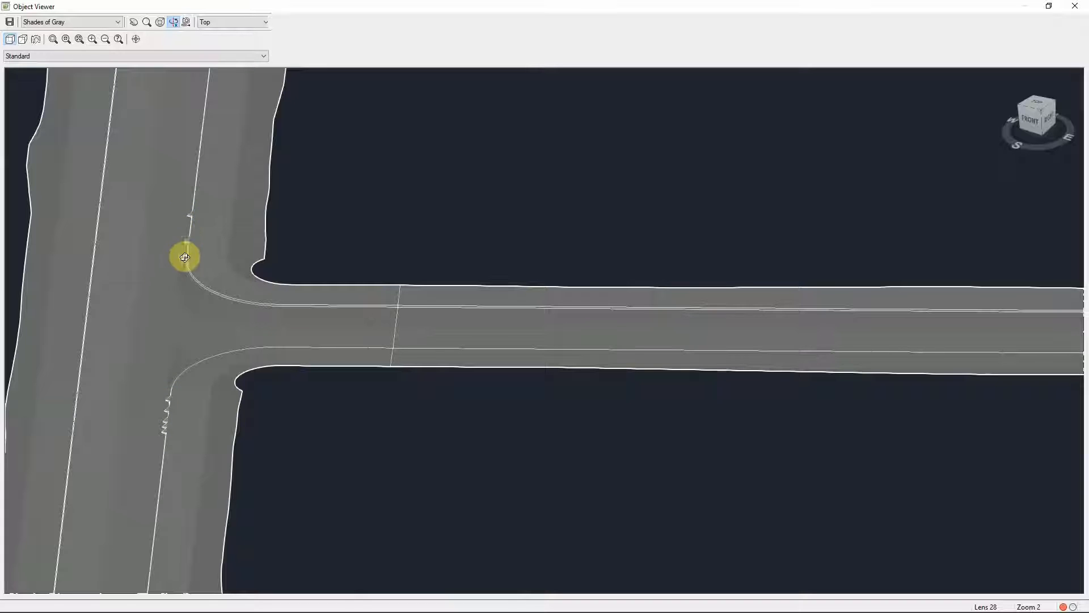
scroll(329, 338, "down", 3)
middle_click_drag(348, 342, 426, 341)
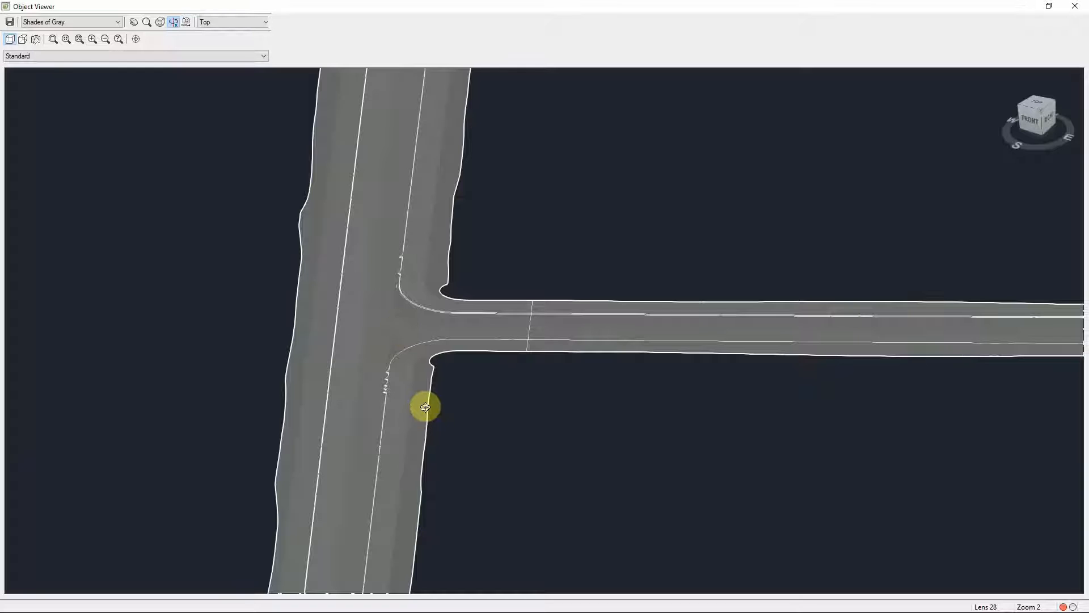
left_click(1075, 6)
scroll(351, 315, "down", 3)
key("Escape")
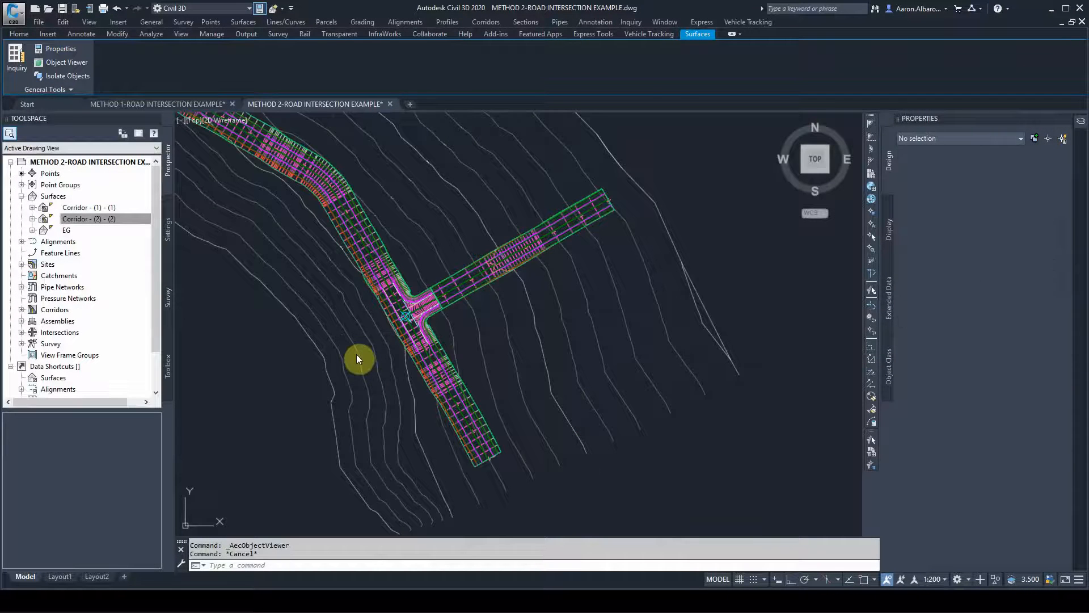
- Compare the Method 2 intersection with the METHOD 1-ROAD INTERSECTION EXAMPLE drawing and return to the Method 2 drawing
scroll(386, 333, "up", 4)
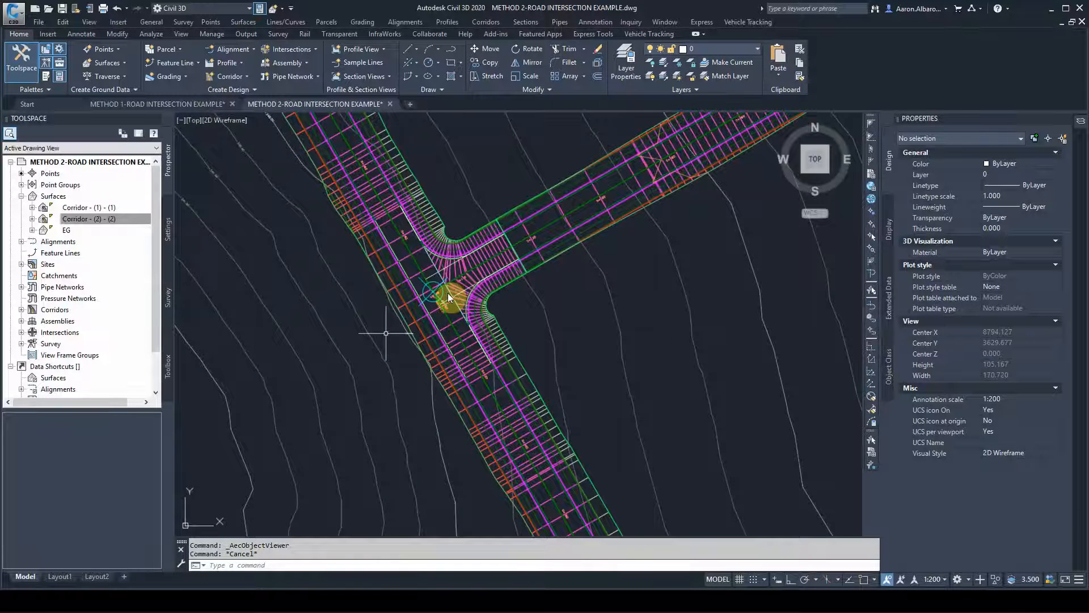
left_click(332, 305)
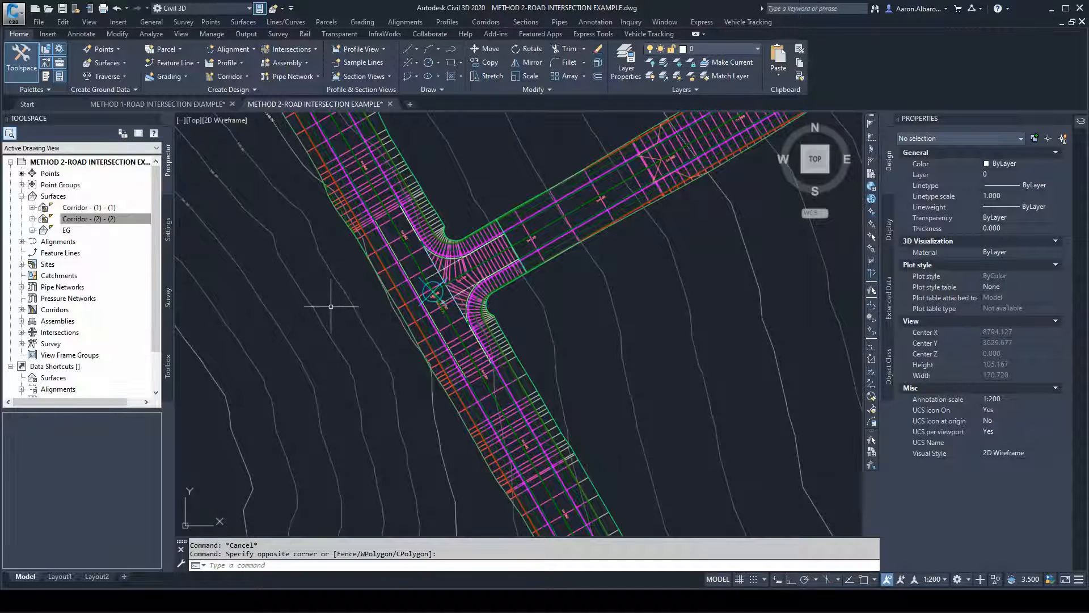
left_click(170, 108)
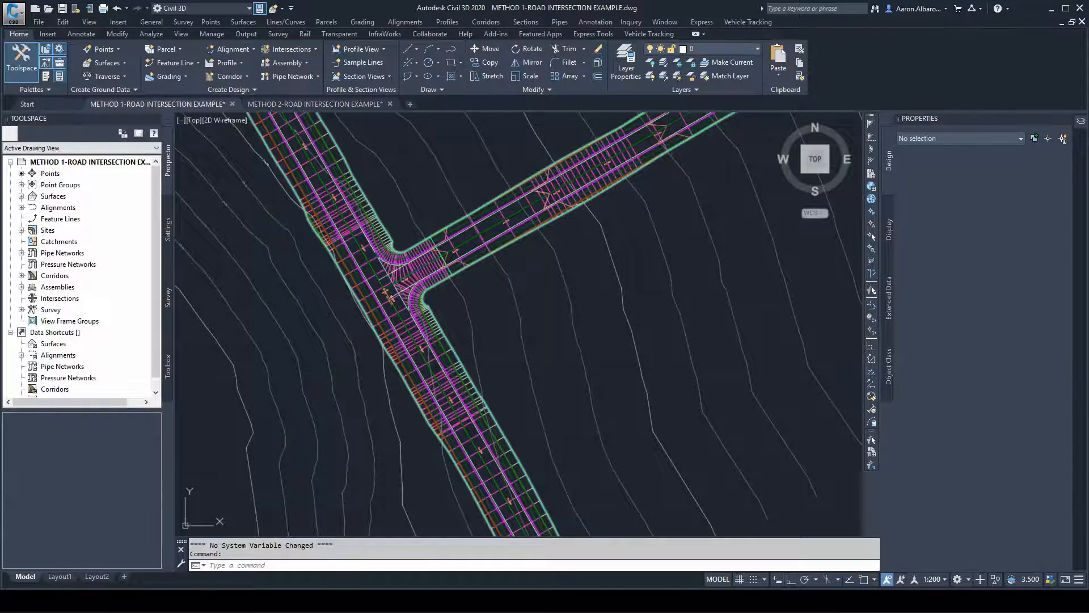
left_click(319, 105)
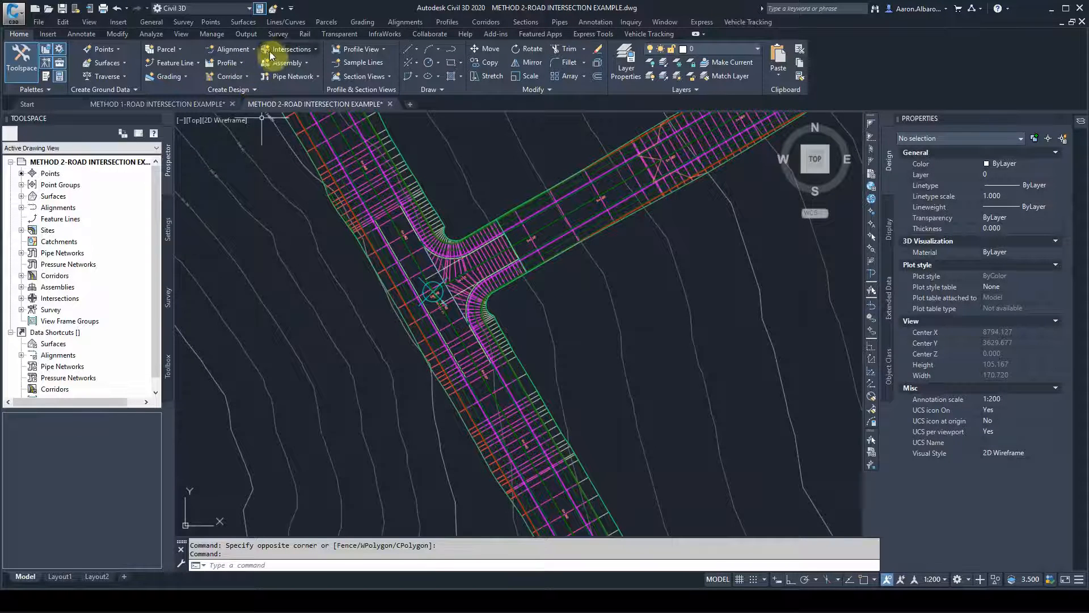
- Start Create Intersection at the endpoint where the road centerlines meet, review the assemblies listed for the corridor regions, and cancel
left_click(304, 53)
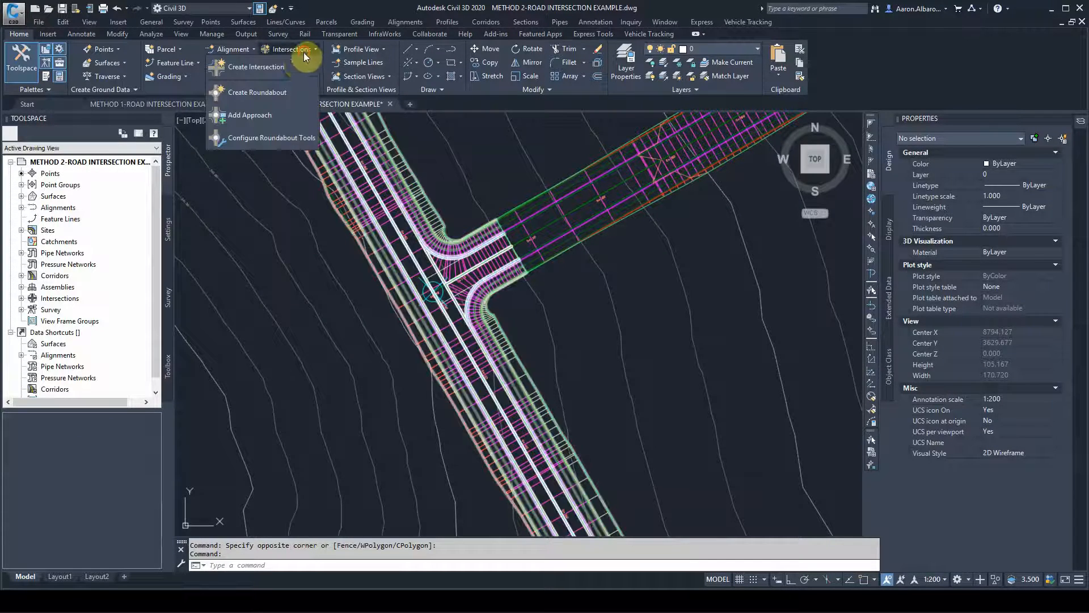
left_click(255, 67)
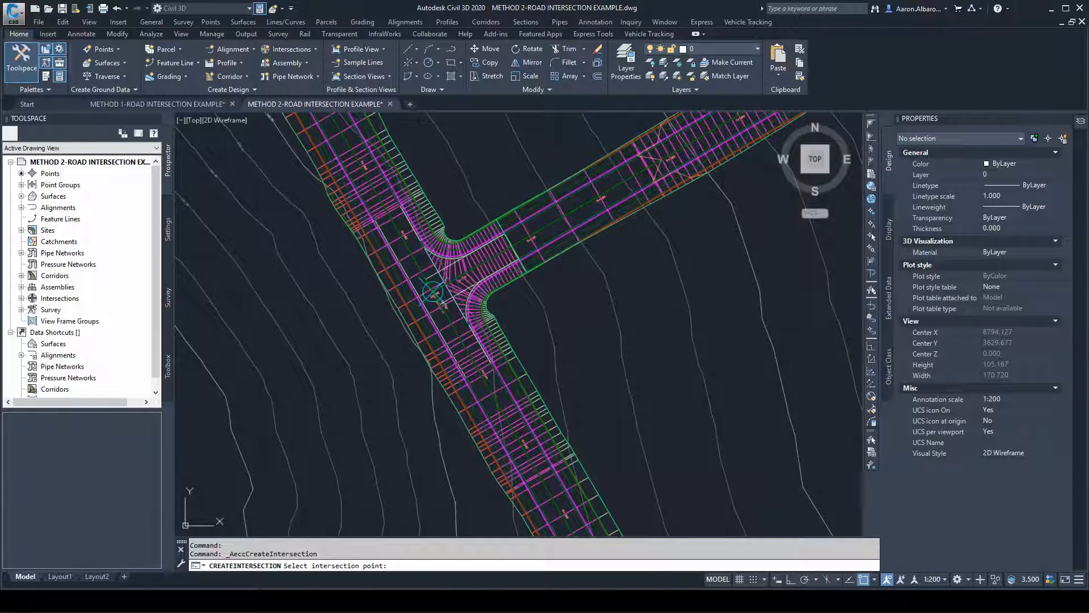
left_click(433, 295)
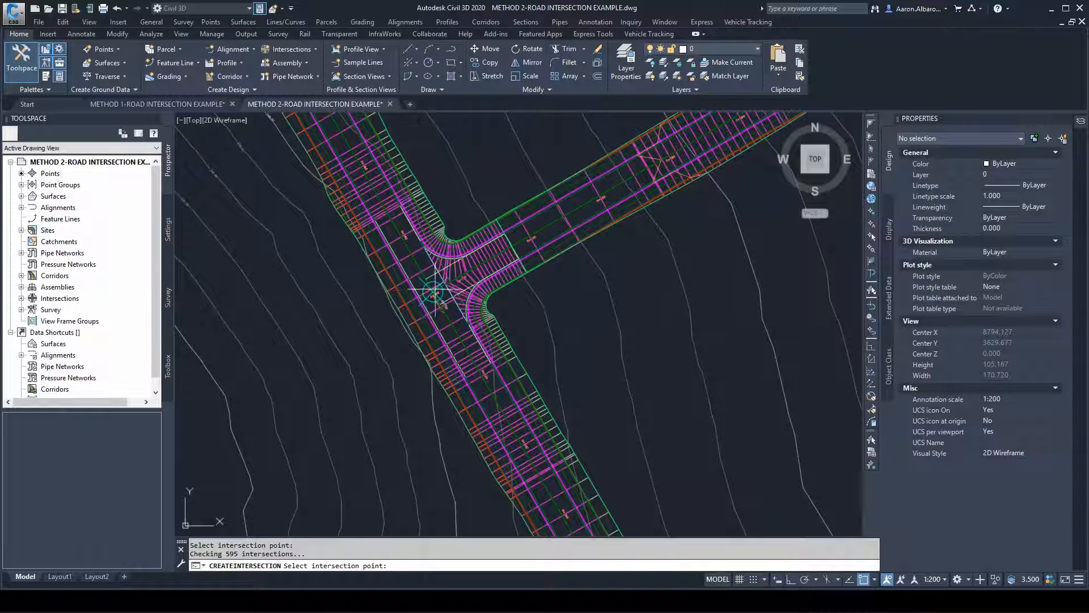
scroll(434, 295, "up", 2)
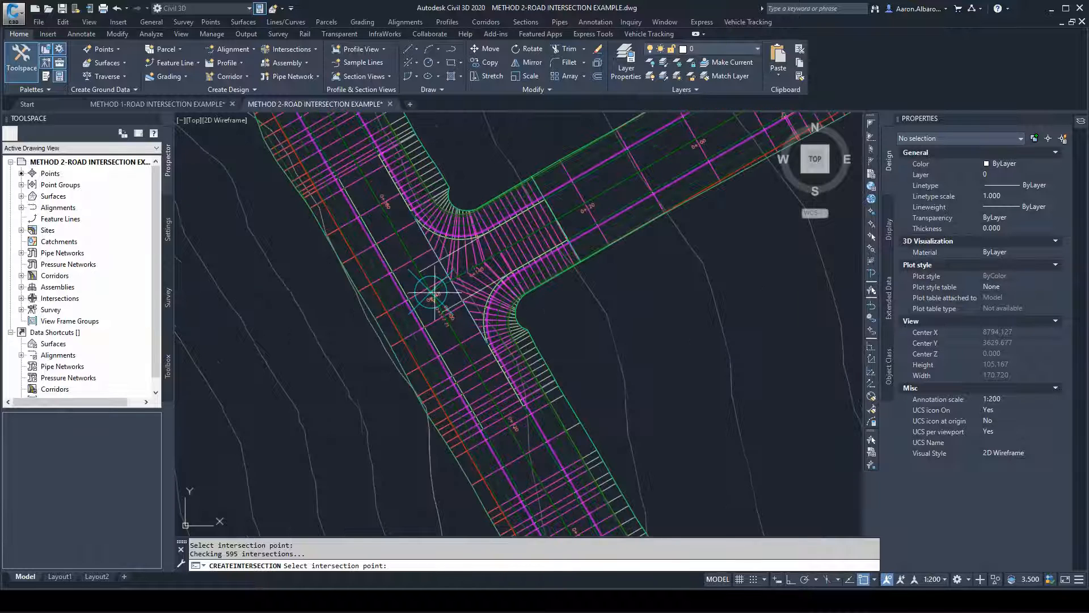
scroll(433, 292, "up", 2)
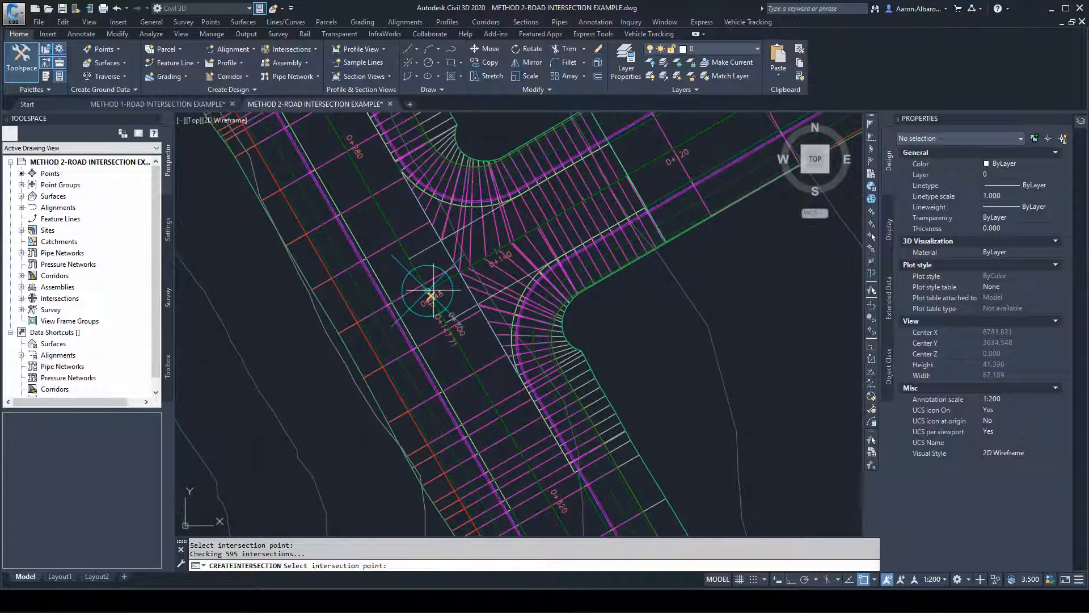
right_click(433, 292, "shift")
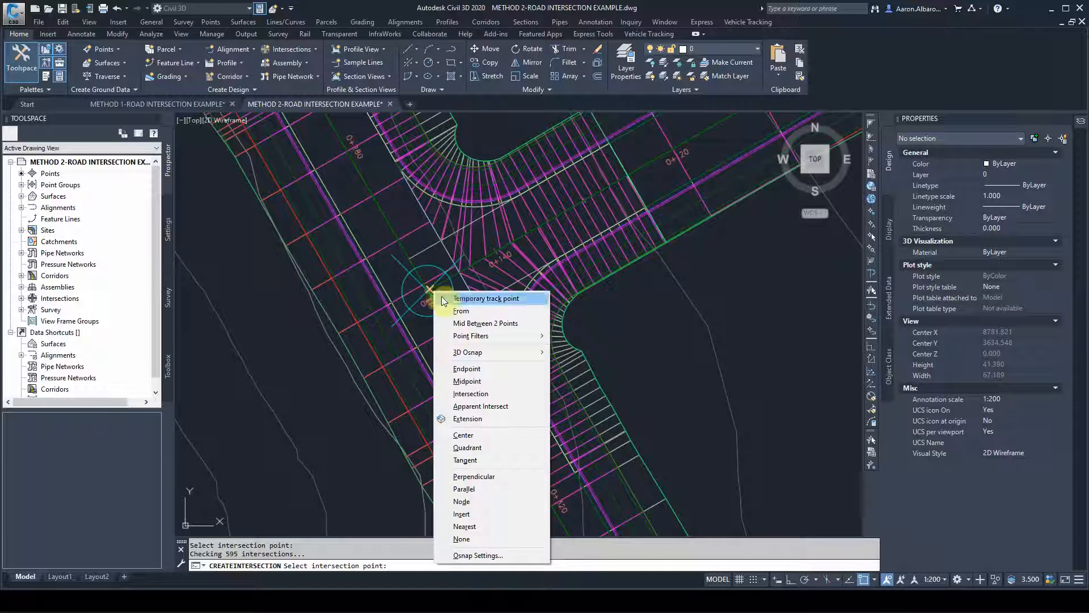
left_click(466, 368)
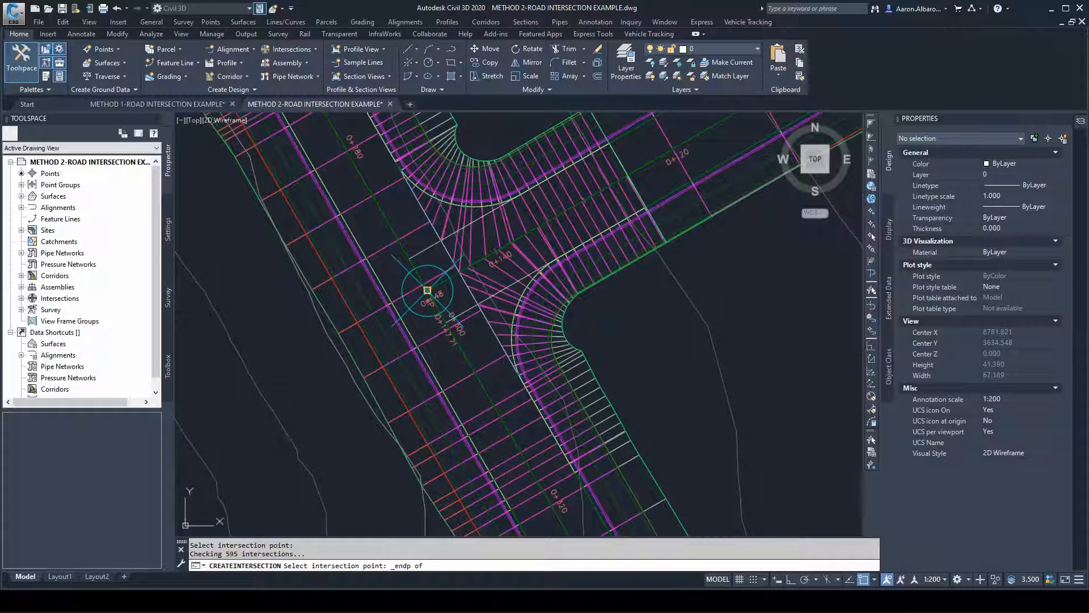
left_click(428, 290)
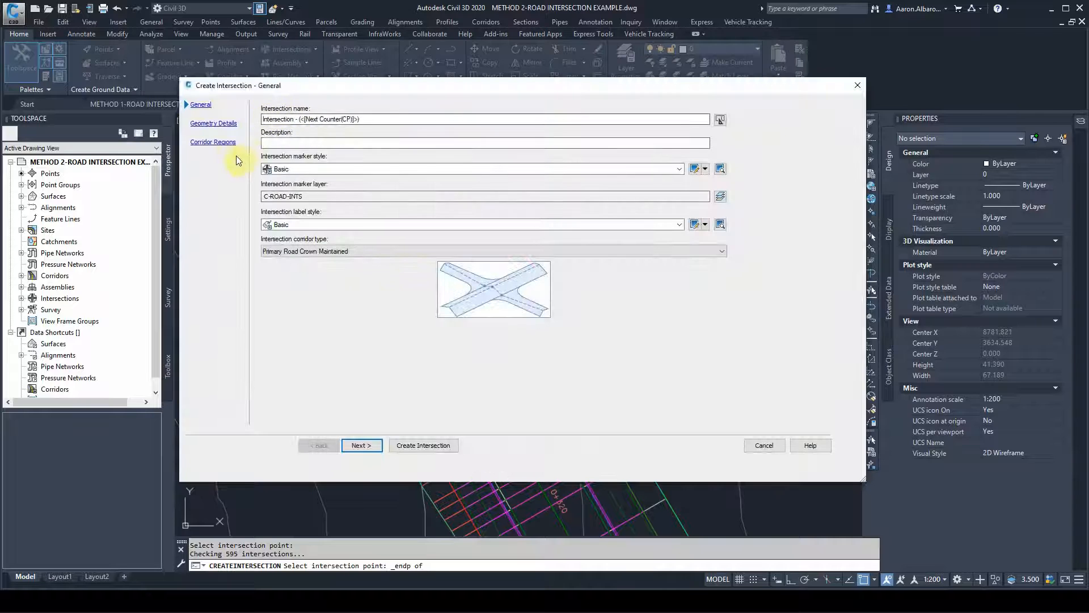
left_click(213, 142)
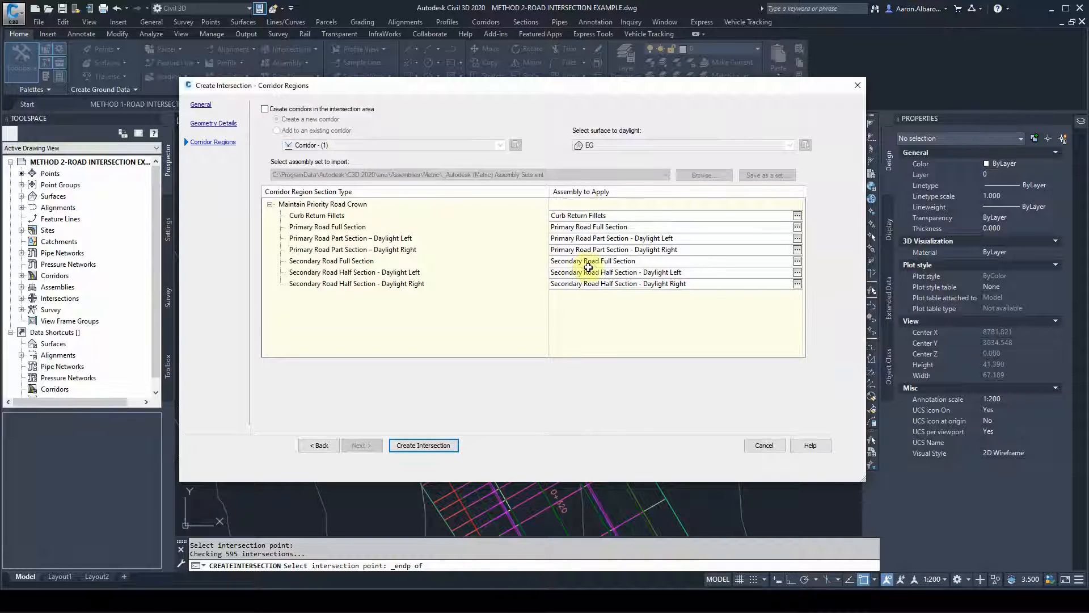
left_click(763, 444)
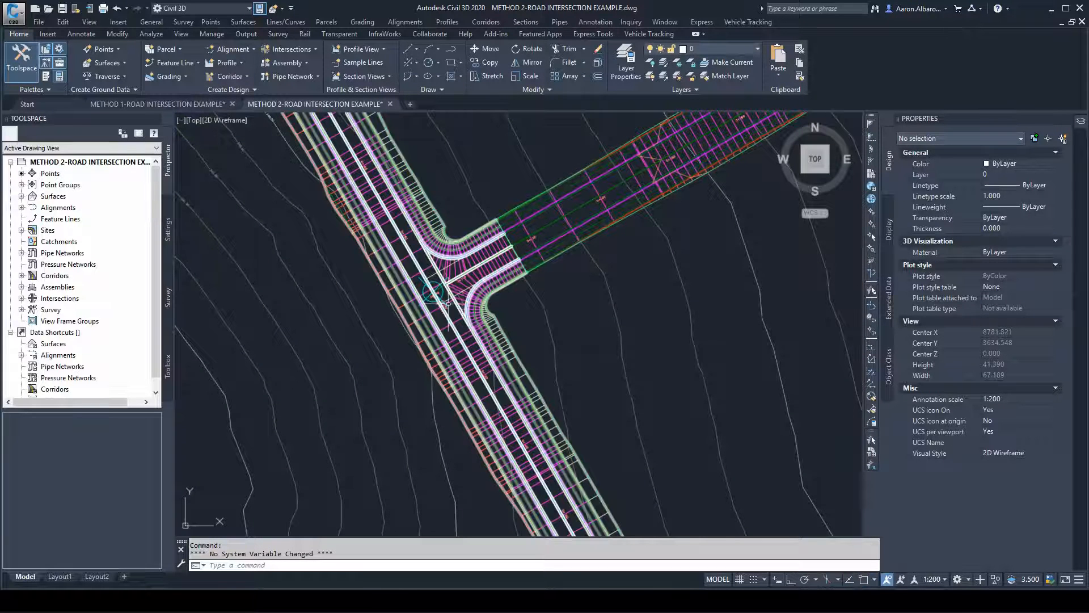
- Select Corridor - (1) and examine its regions around the curb returns at the intersection
left_click(474, 274)
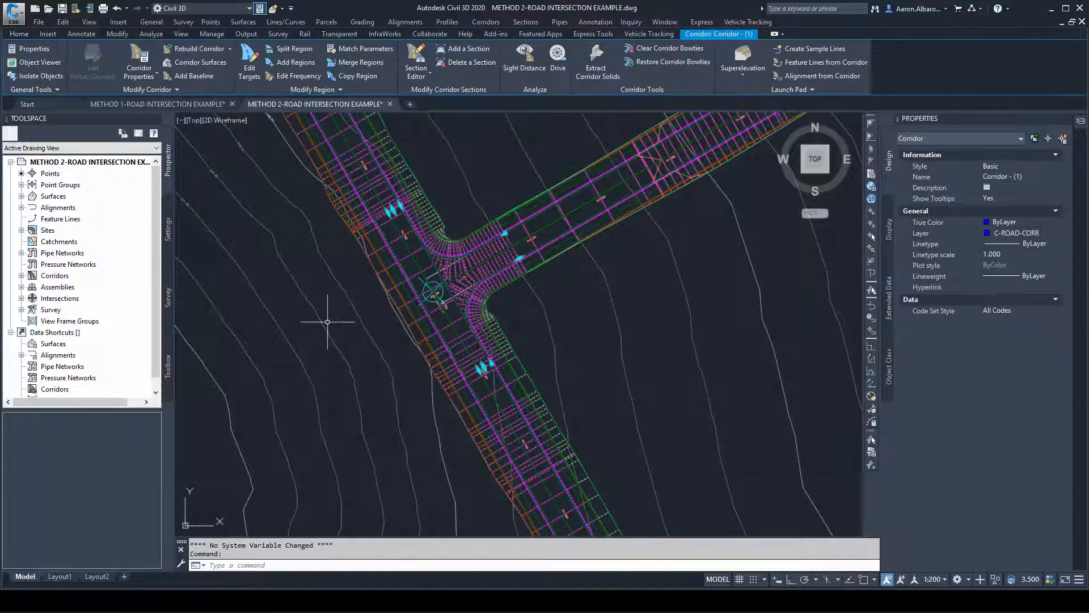
scroll(454, 284, "up", 4)
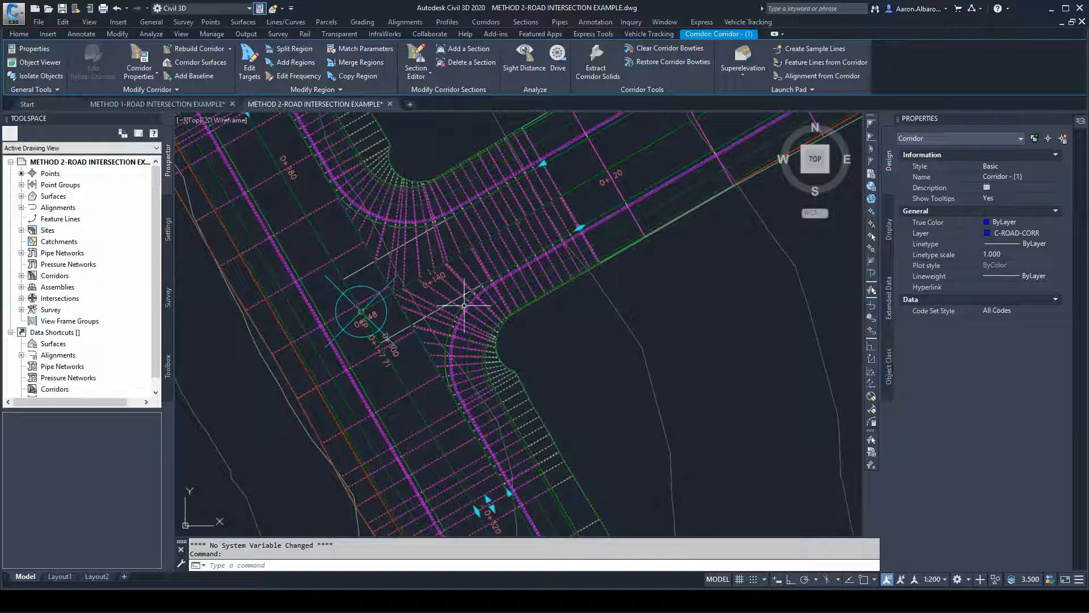
type("``")
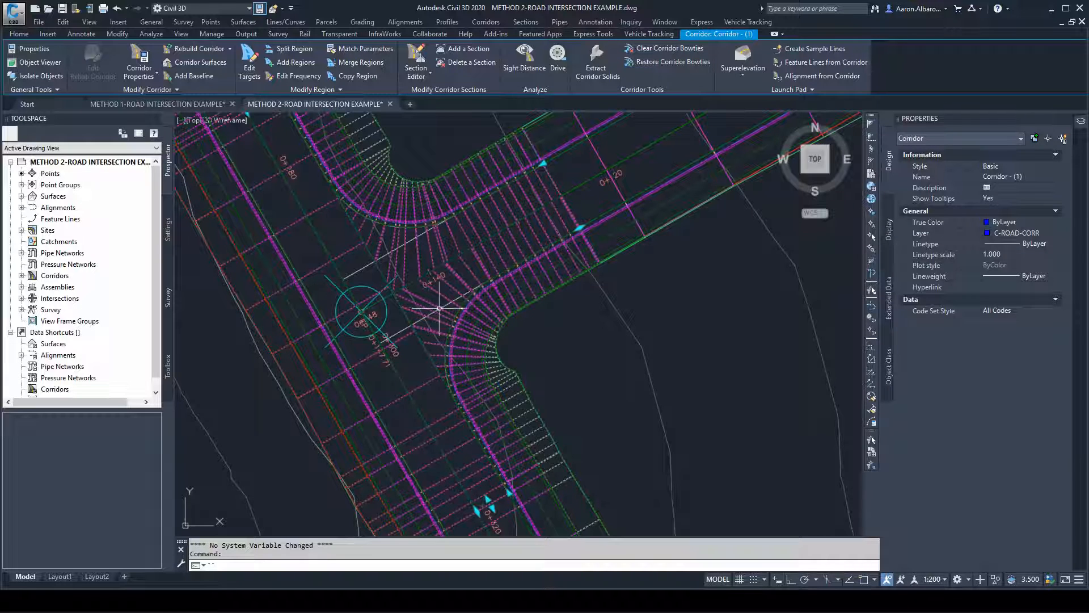